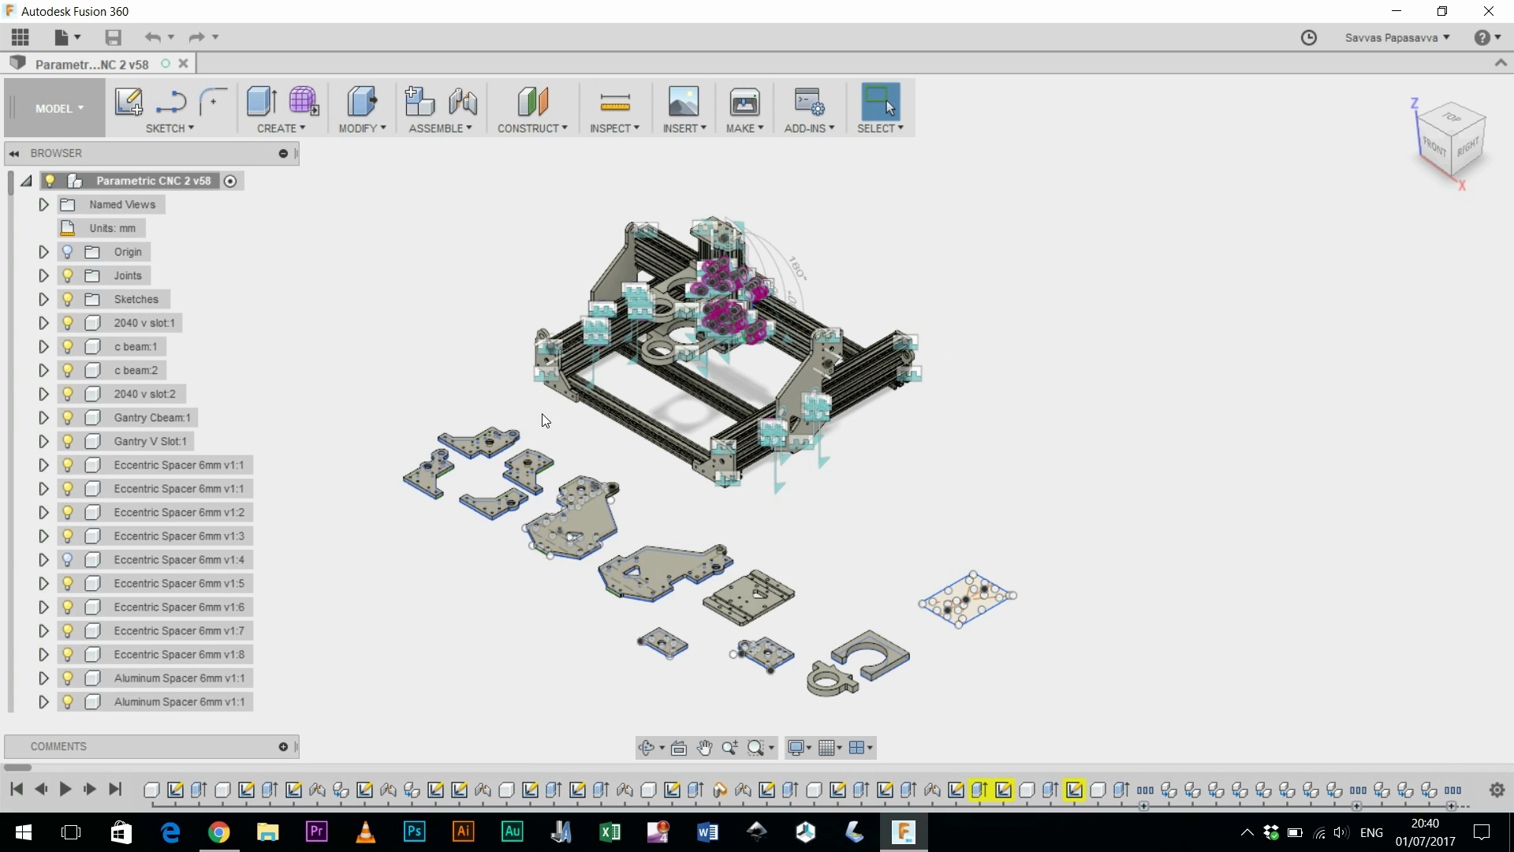
# Step: Examine the separate flat plates laid out in front of the CNC frame
pyautogui.keyDown('shift'); pyautogui.moveTo(812, 524); pyautogui.dragTo(870, 544, button='middle'); pyautogui.keyUp('shift')
pyautogui.scroll(8, 871, 544)
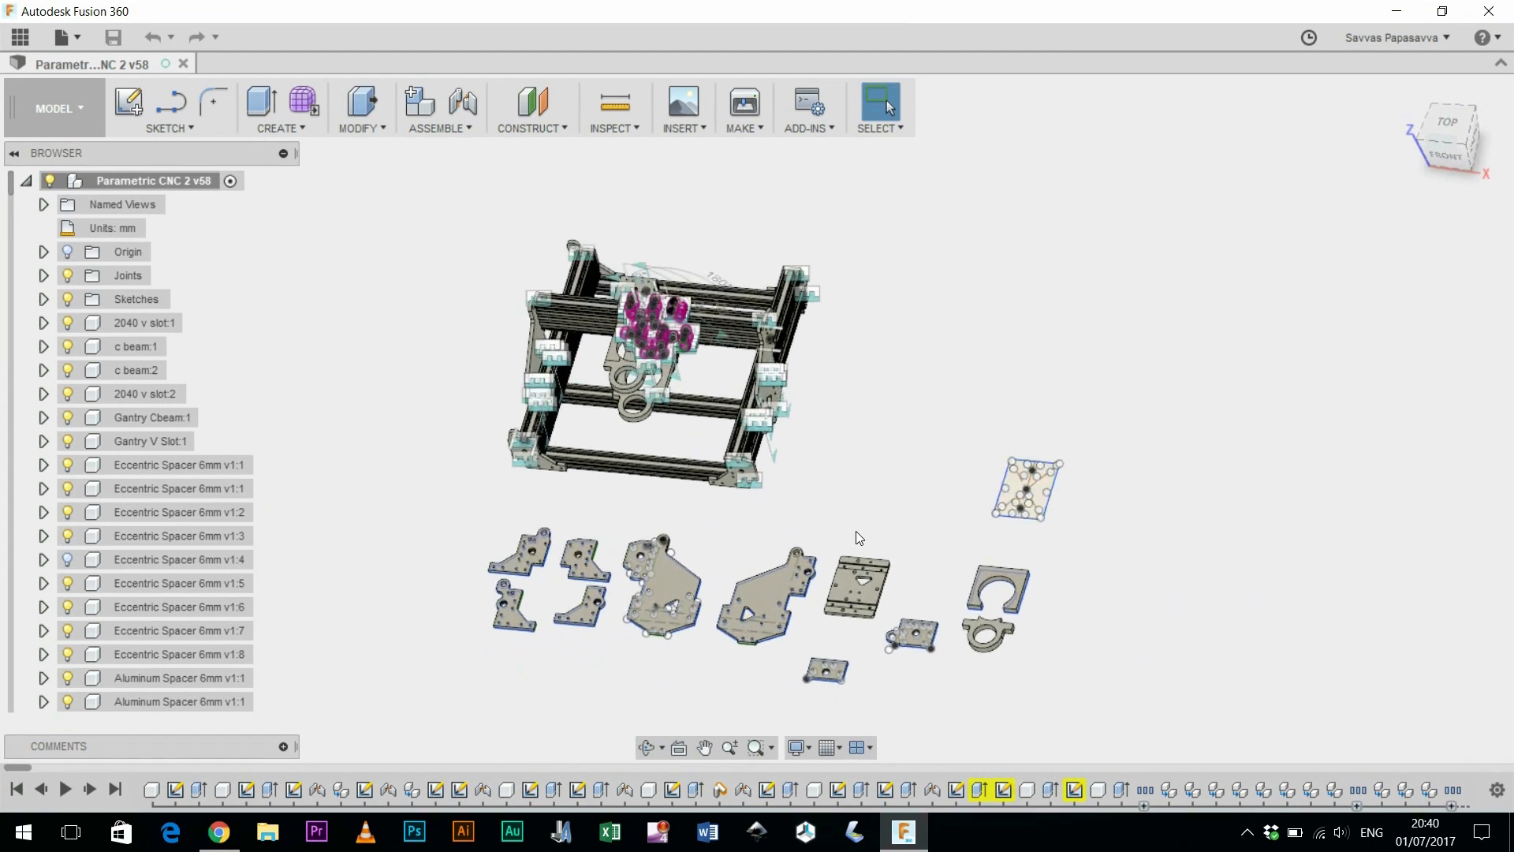
pyautogui.scroll(2, 662, 582)
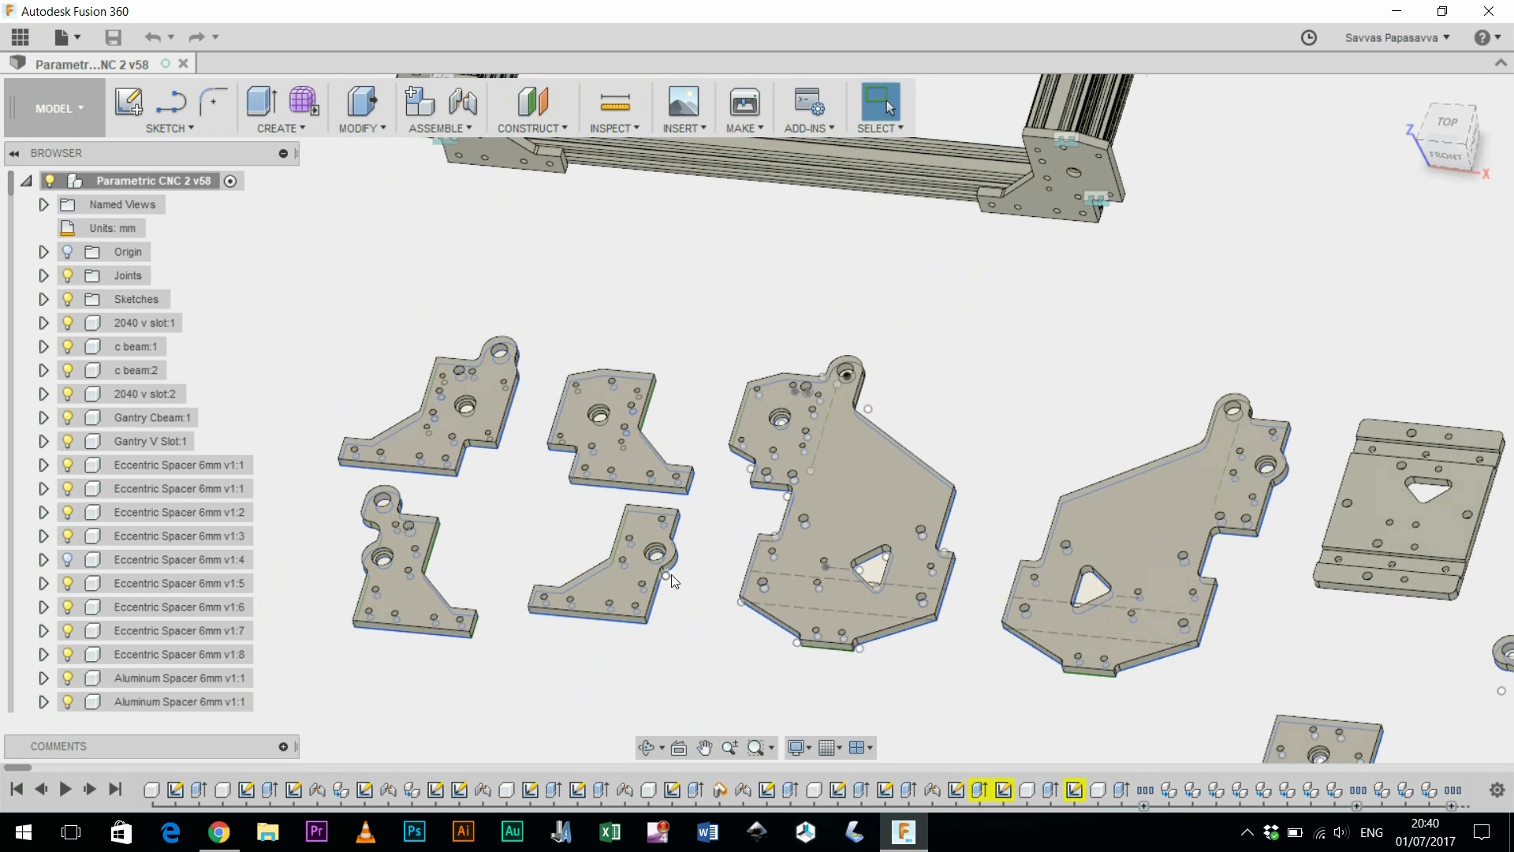
pyautogui.moveTo(707, 656)
pyautogui.mouseDown(button='middle')
pyautogui.moveTo(902, 676)
pyautogui.moveTo(521, 615)
pyautogui.mouseUp(button='middle')
pyautogui.moveTo(1098, 643)
pyautogui.mouseDown(button='middle')
pyautogui.moveTo(841, 631)
pyautogui.moveTo(1123, 627)
pyautogui.mouseUp(button='middle')
pyautogui.moveTo(611, 631); pyautogui.dragTo(779, 649, button='middle')
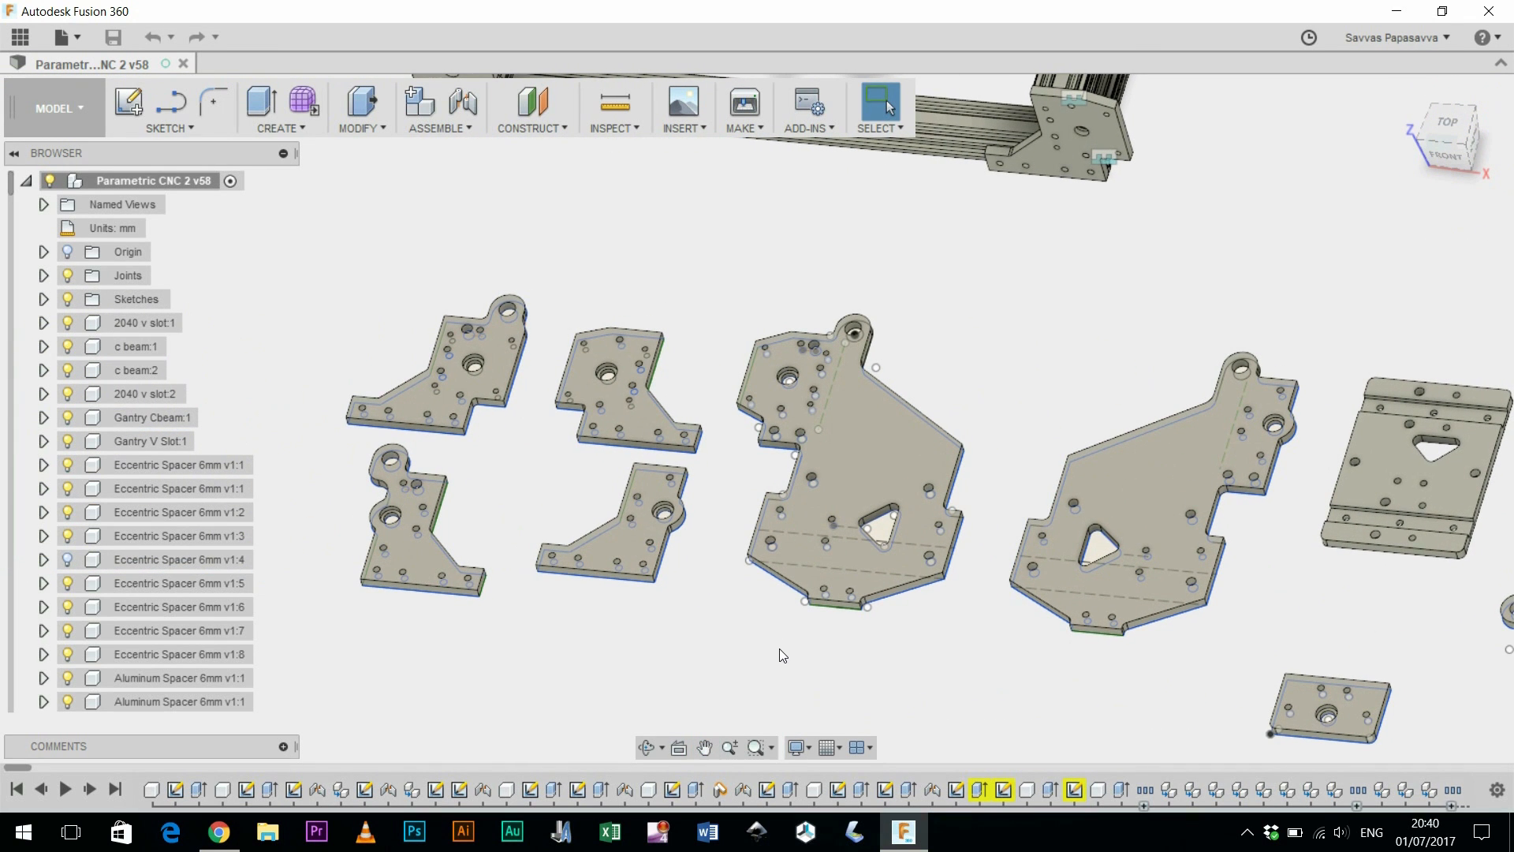
# Step: Examine the assembled CNC frame with its gantry and corner plates from the front
pyautogui.moveTo(709, 343); pyautogui.dragTo(761, 447, button='middle')
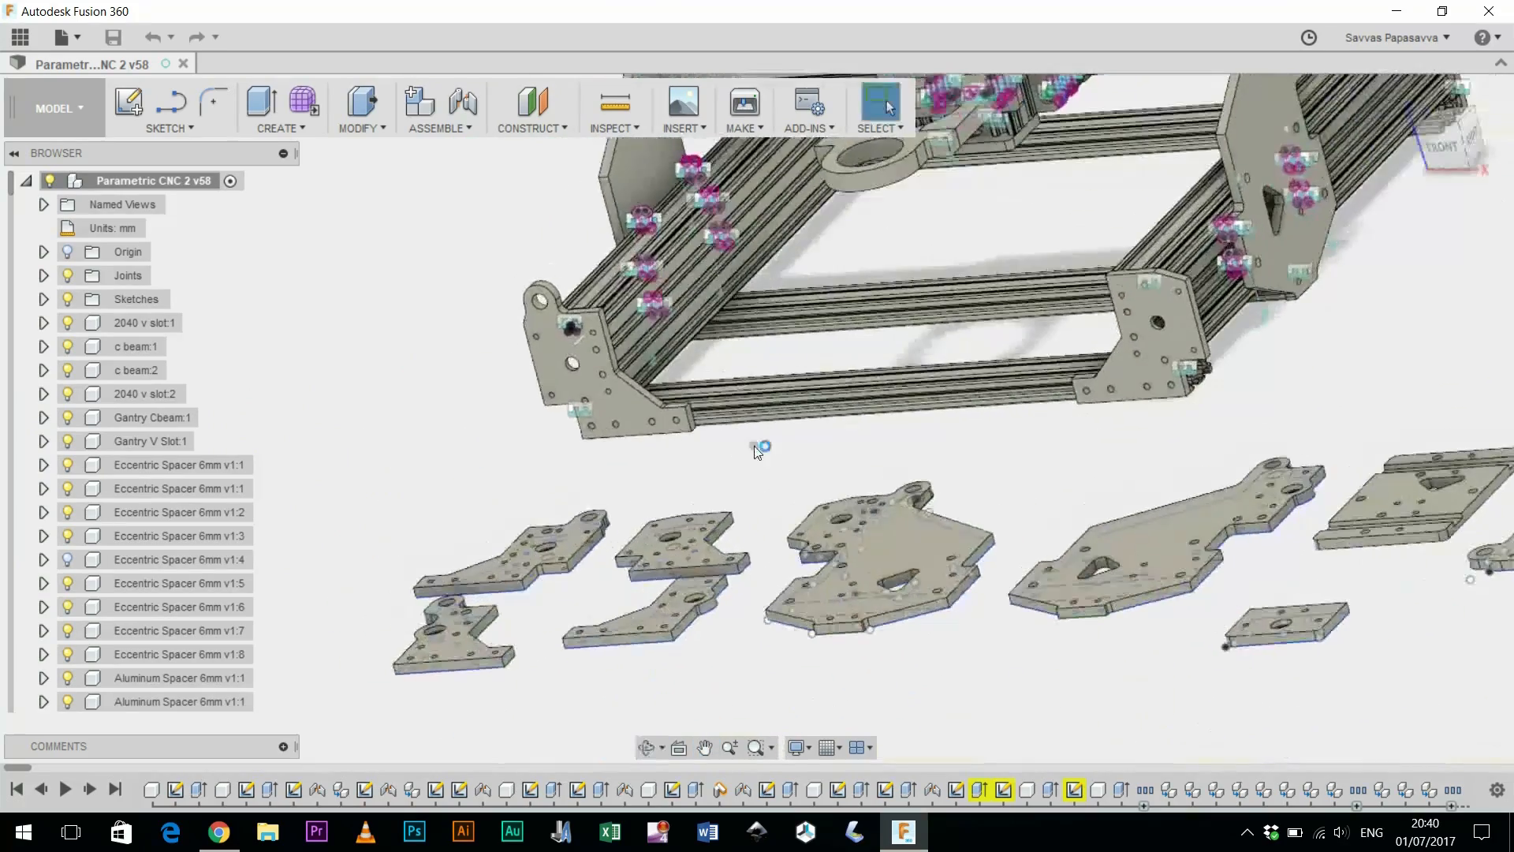
pyautogui.middleClick(761, 446)
pyautogui.middleClick(760, 446)
pyautogui.scroll(5, 796, 410)
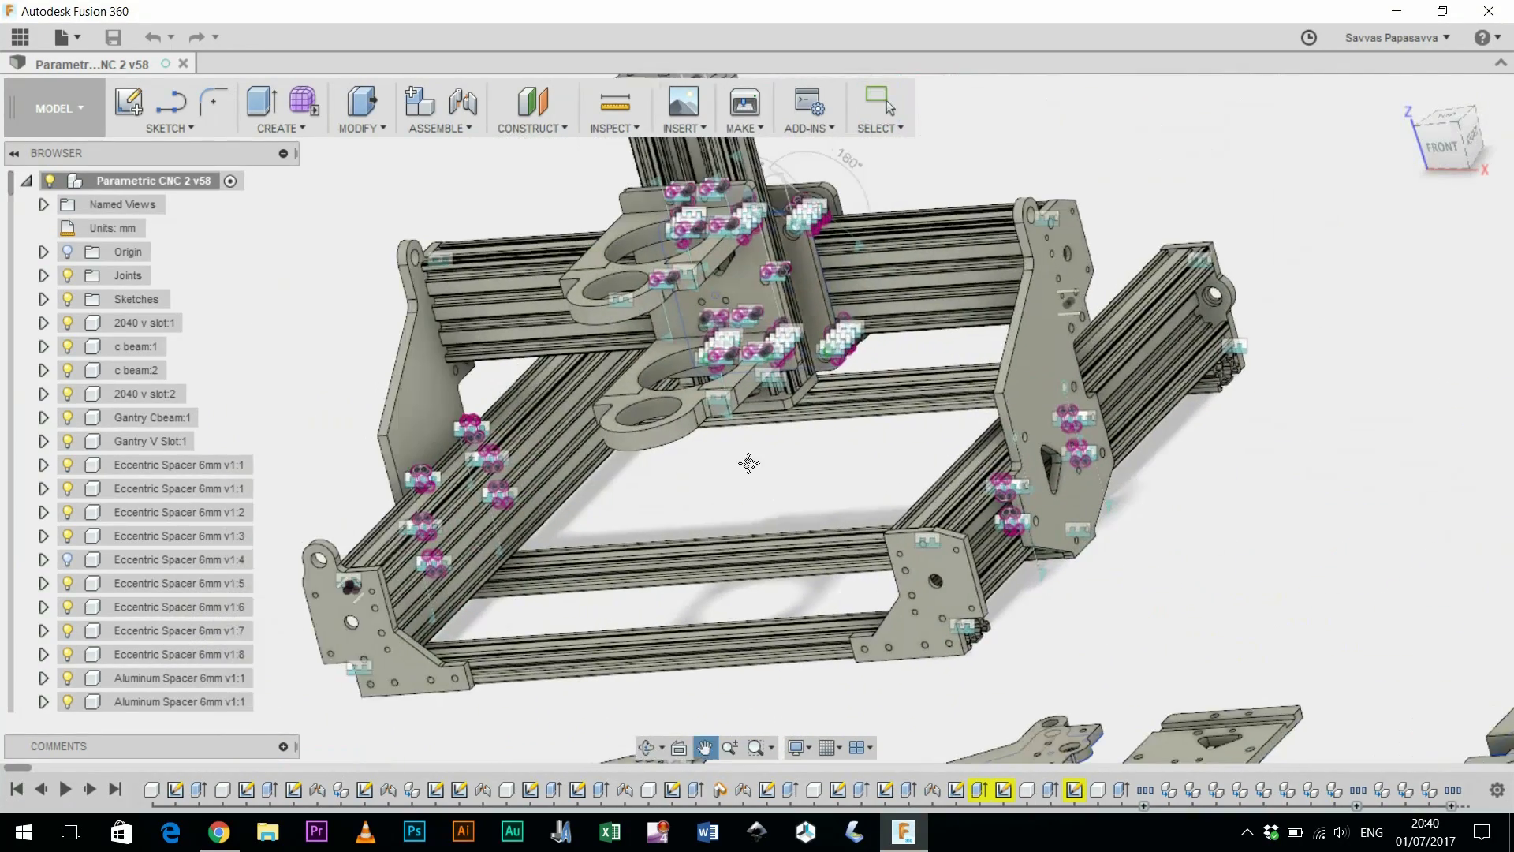
pyautogui.scroll(-1, 783, 472)
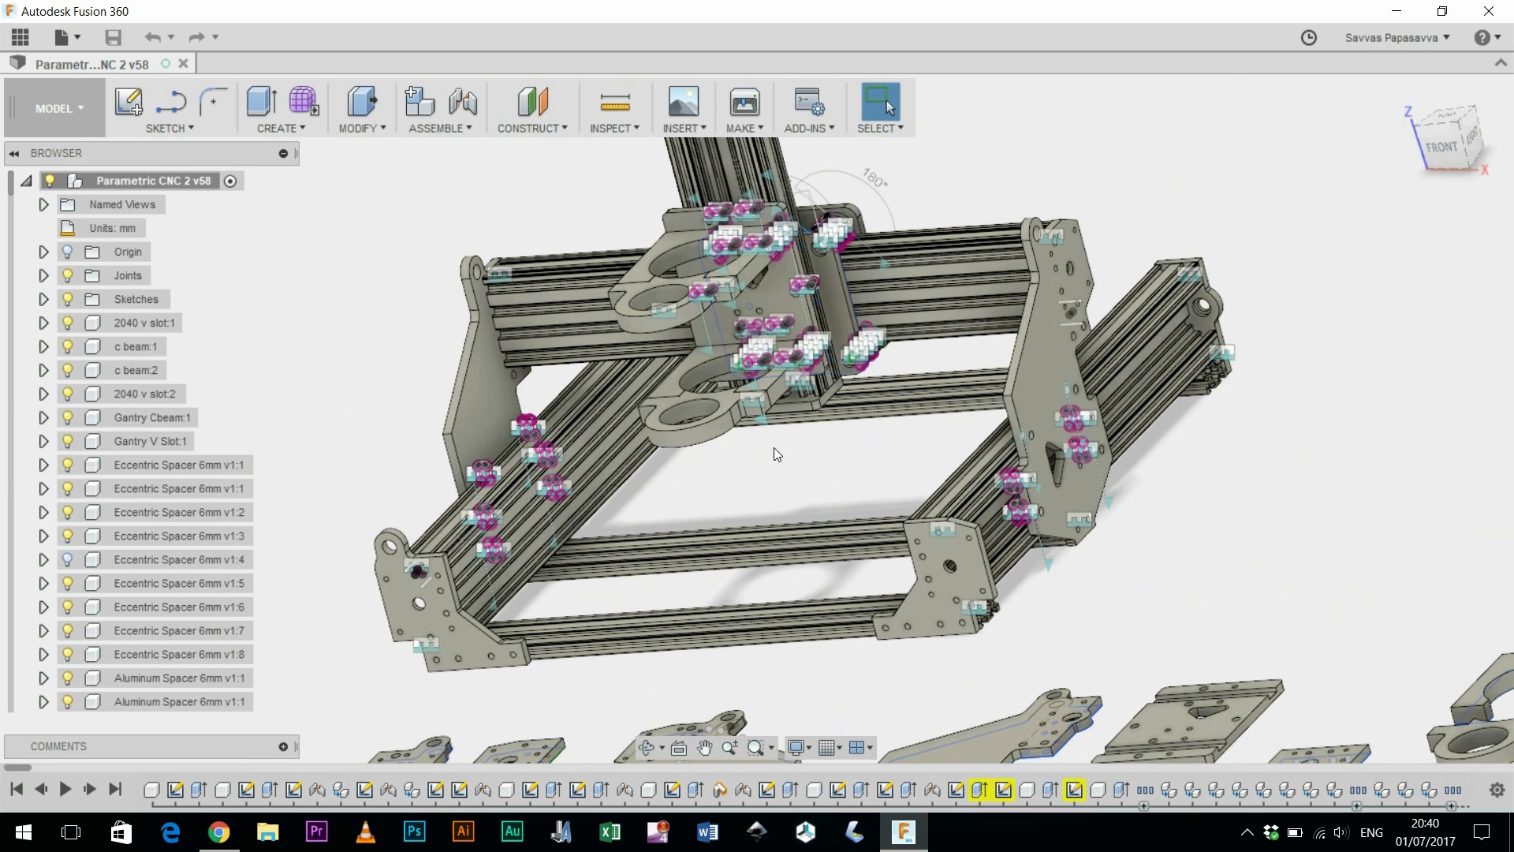
pyautogui.moveTo(826, 489); pyautogui.dragTo(826, 488)
pyautogui.scroll(-1, 820, 473)
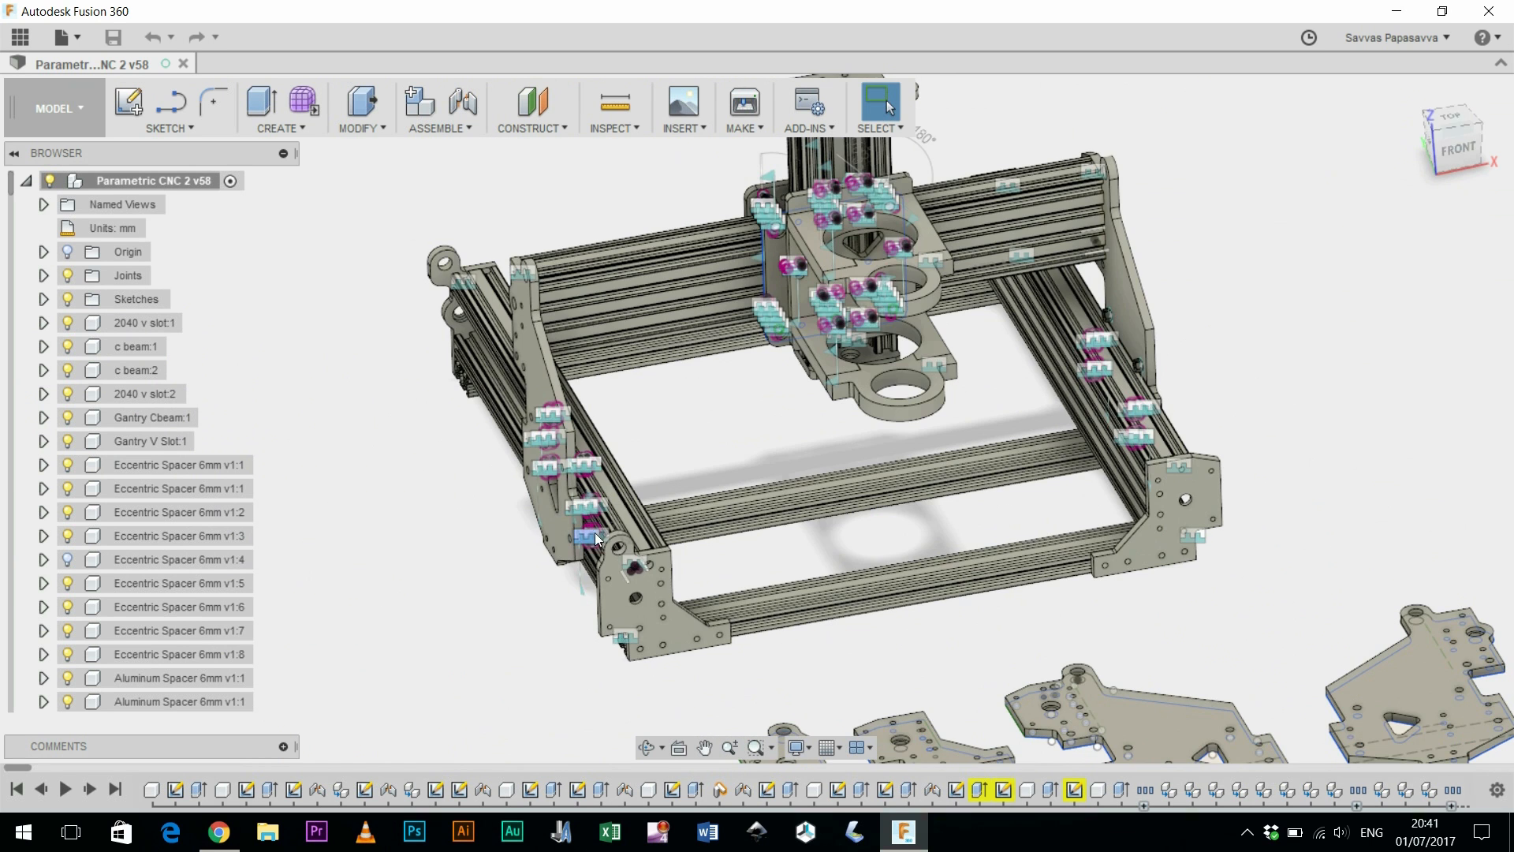
# Step: Open the Change Parameters list and place it clear of the front corner plate with the proximity sensor hole
pyautogui.scroll(6, 603, 575)
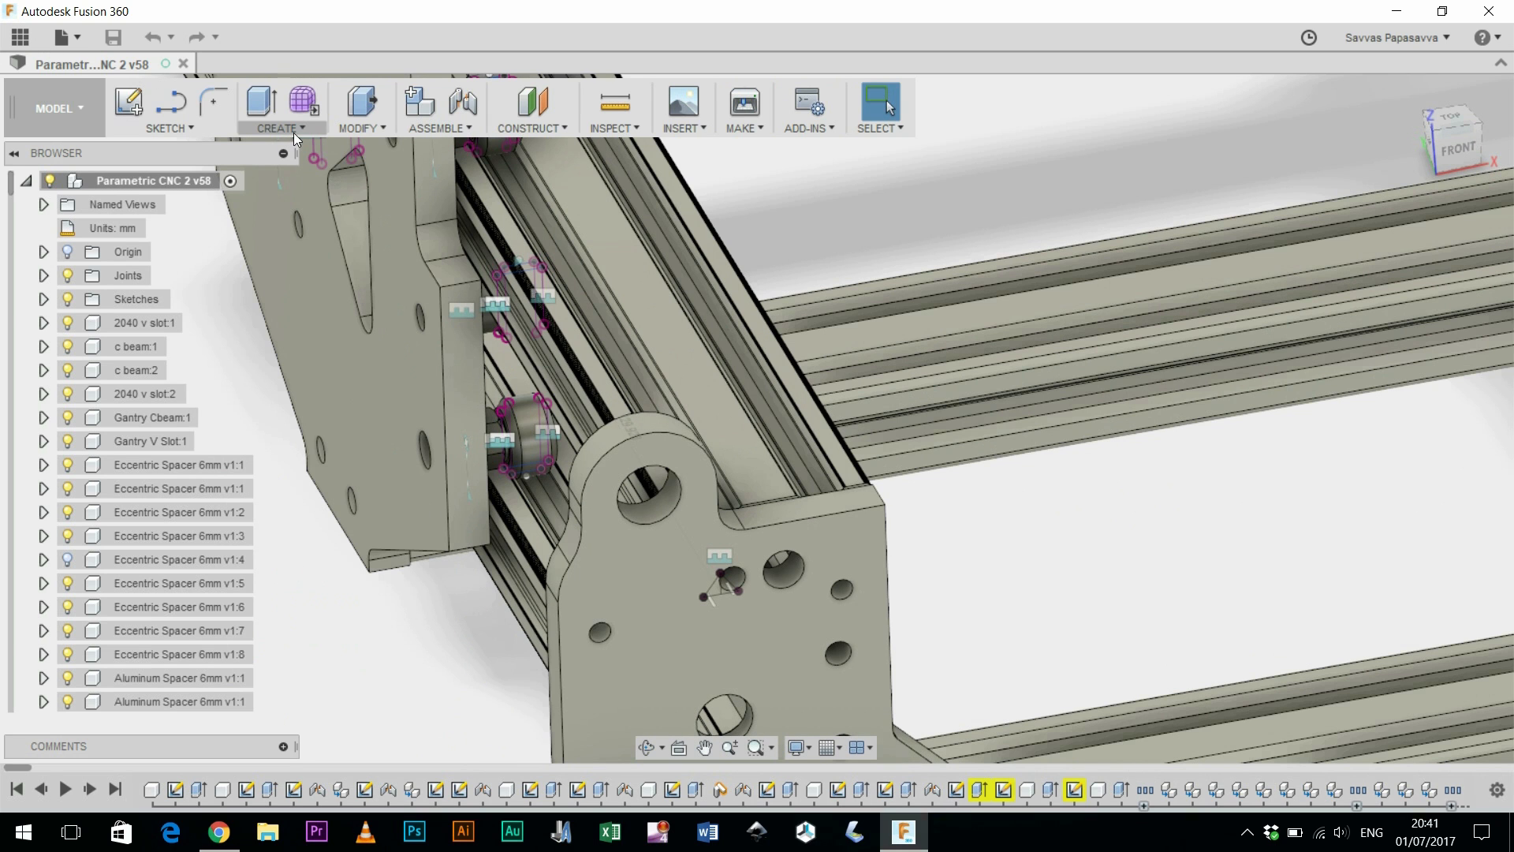
pyautogui.moveTo(1013, 513); pyautogui.dragTo(1236, 412, button='middle')
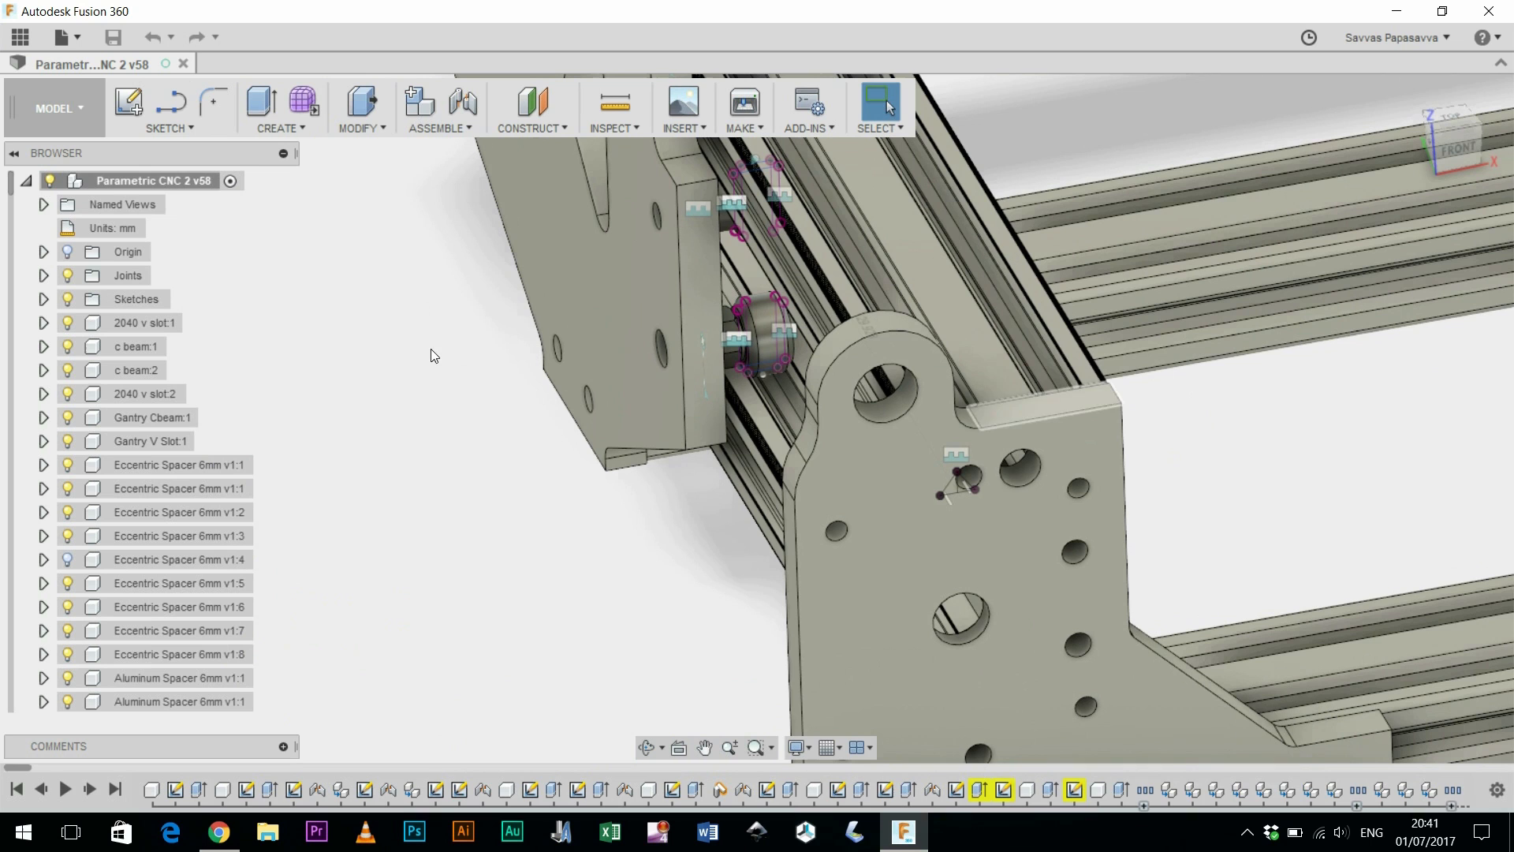
pyautogui.click(352, 132)
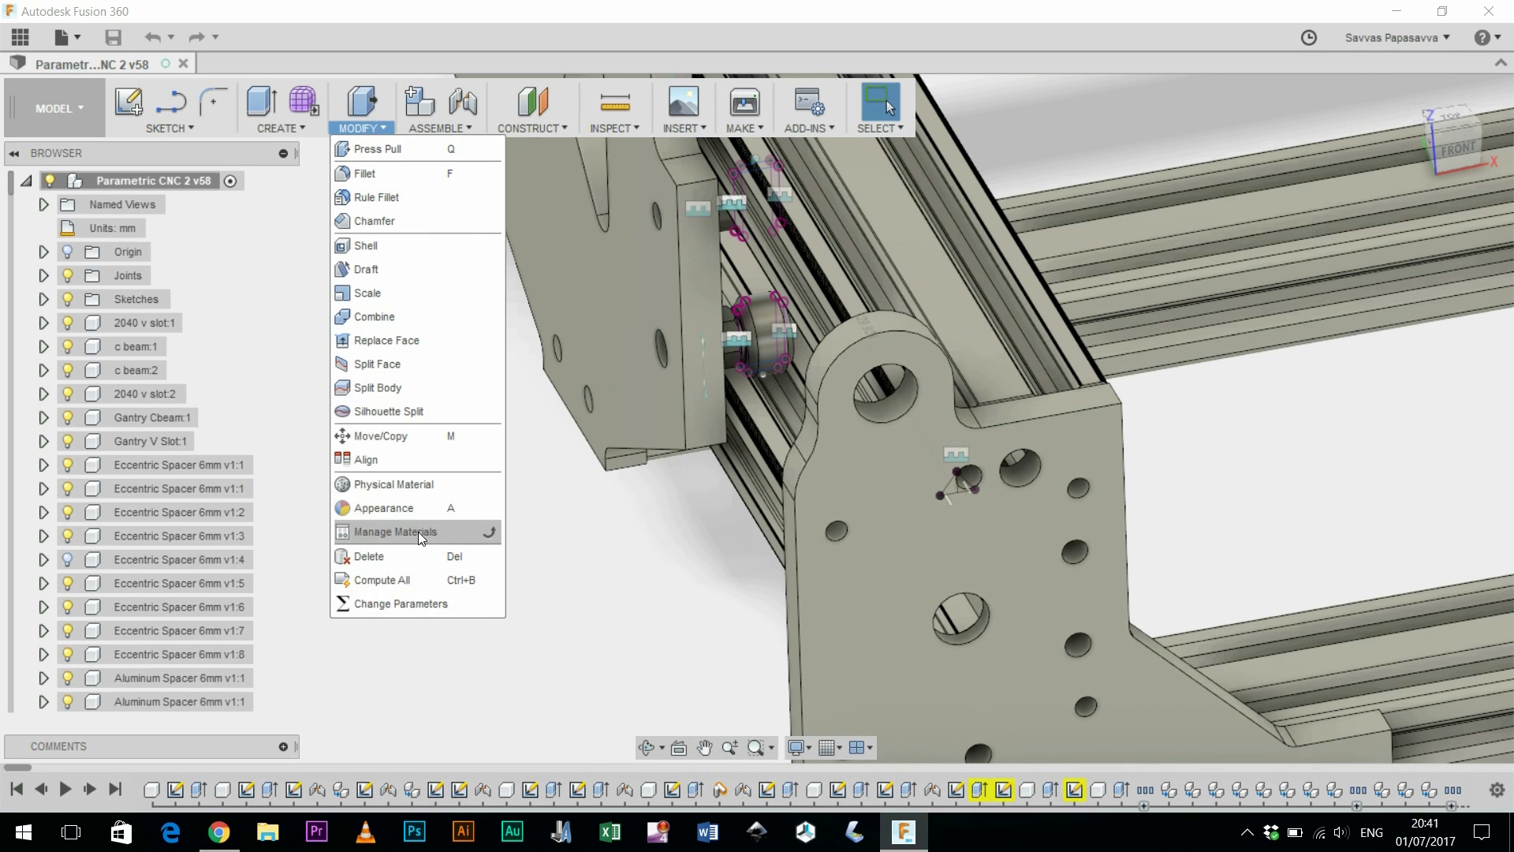
pyautogui.click(419, 604)
pyautogui.moveTo(697, 246); pyautogui.dragTo(342, 236)
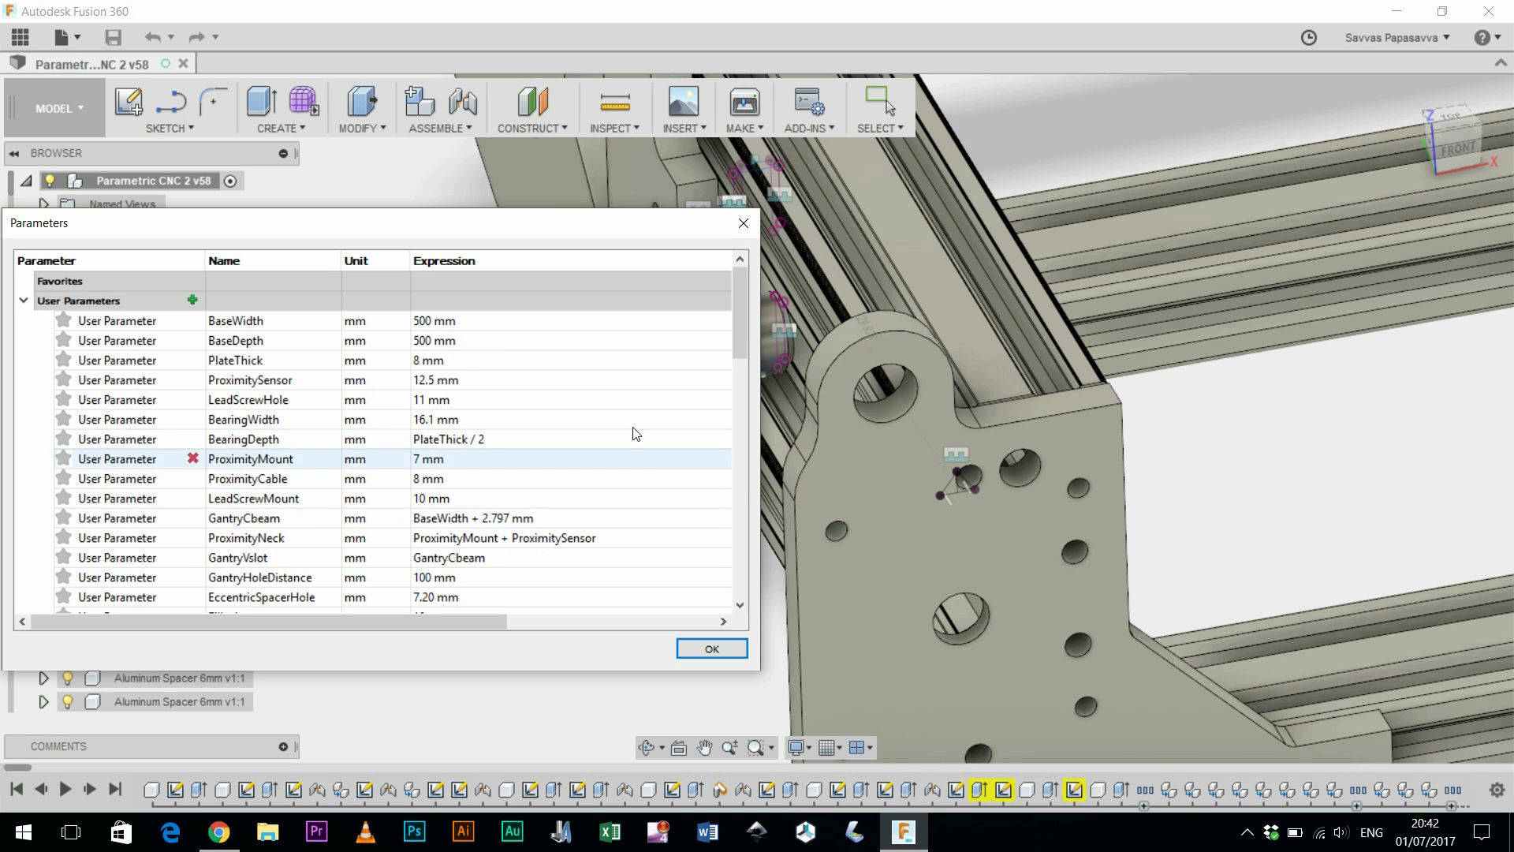
pyautogui.moveTo(730, 303); pyautogui.dragTo(734, 302)
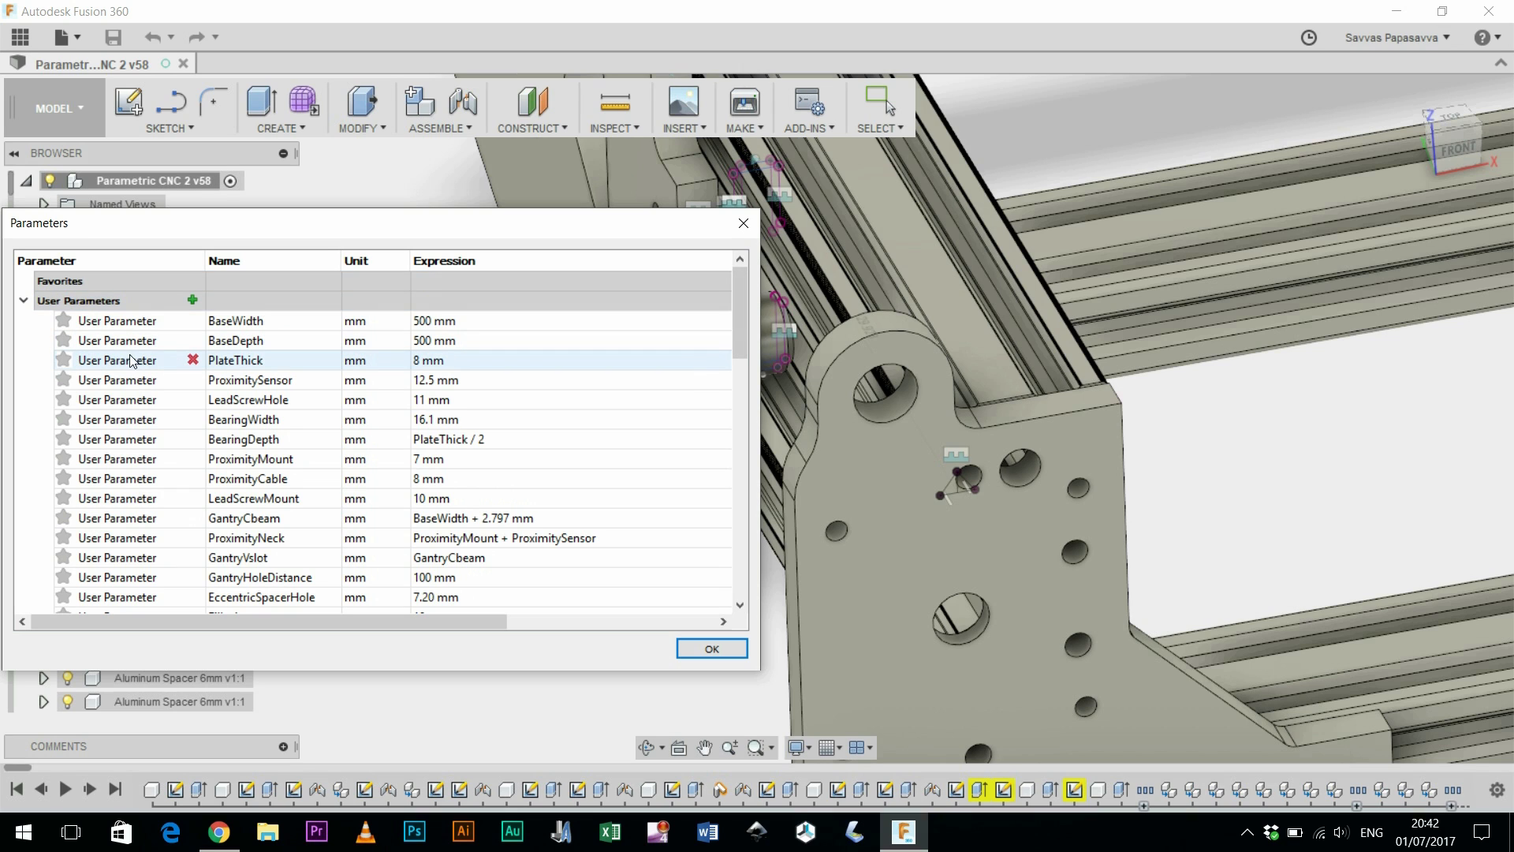
# Step: Set the ProximitySensor user parameter to 15 mm
pyautogui.moveTo(741, 294); pyautogui.dragTo(743, 318)
pyautogui.doubleClick(275, 300)
pyautogui.press('Tab')
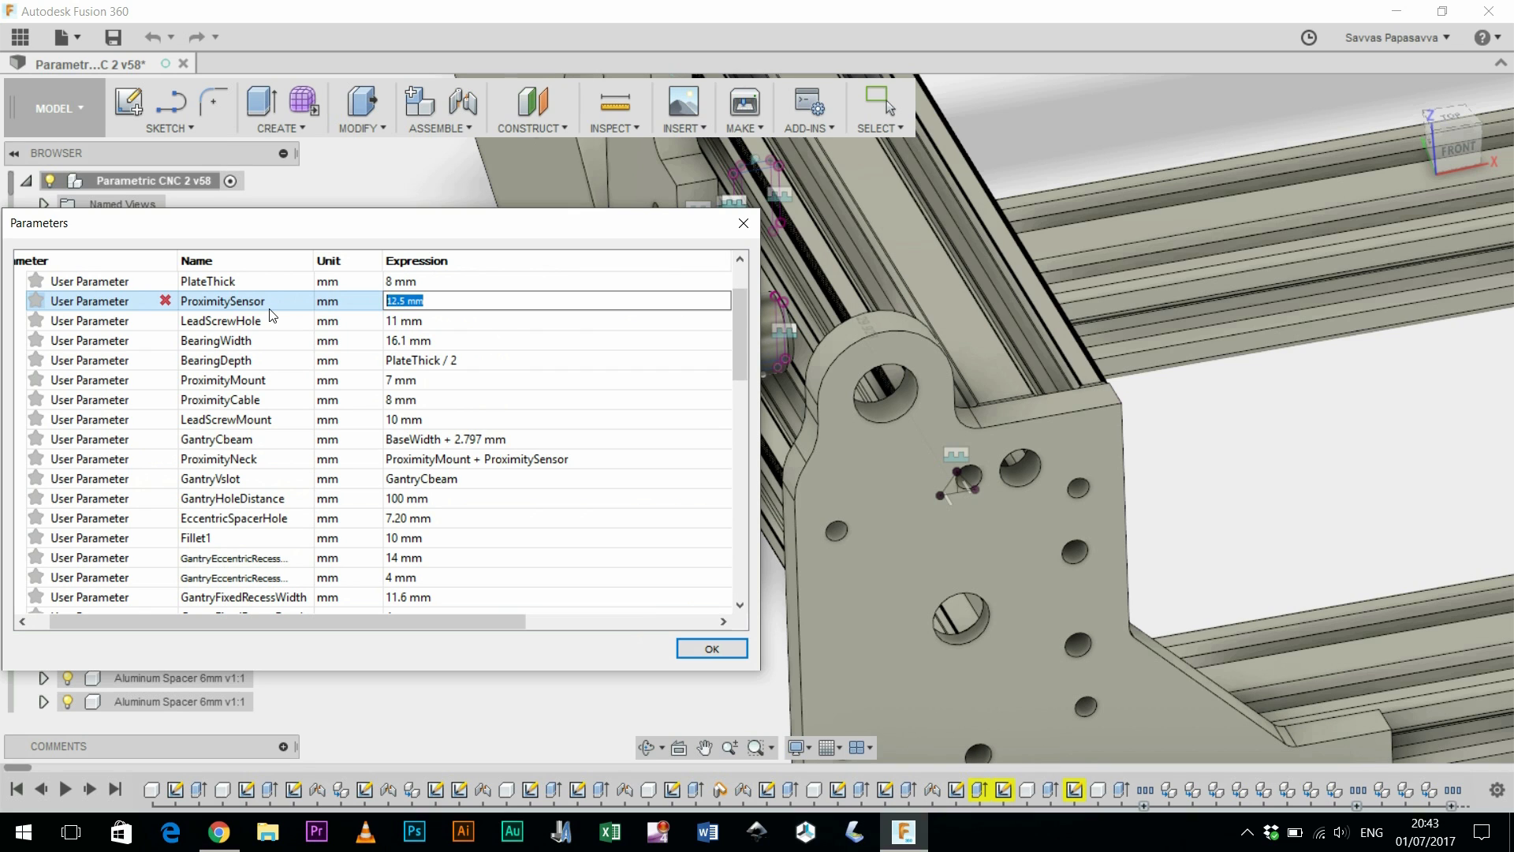
pyautogui.write('15')
pyautogui.press('Return')
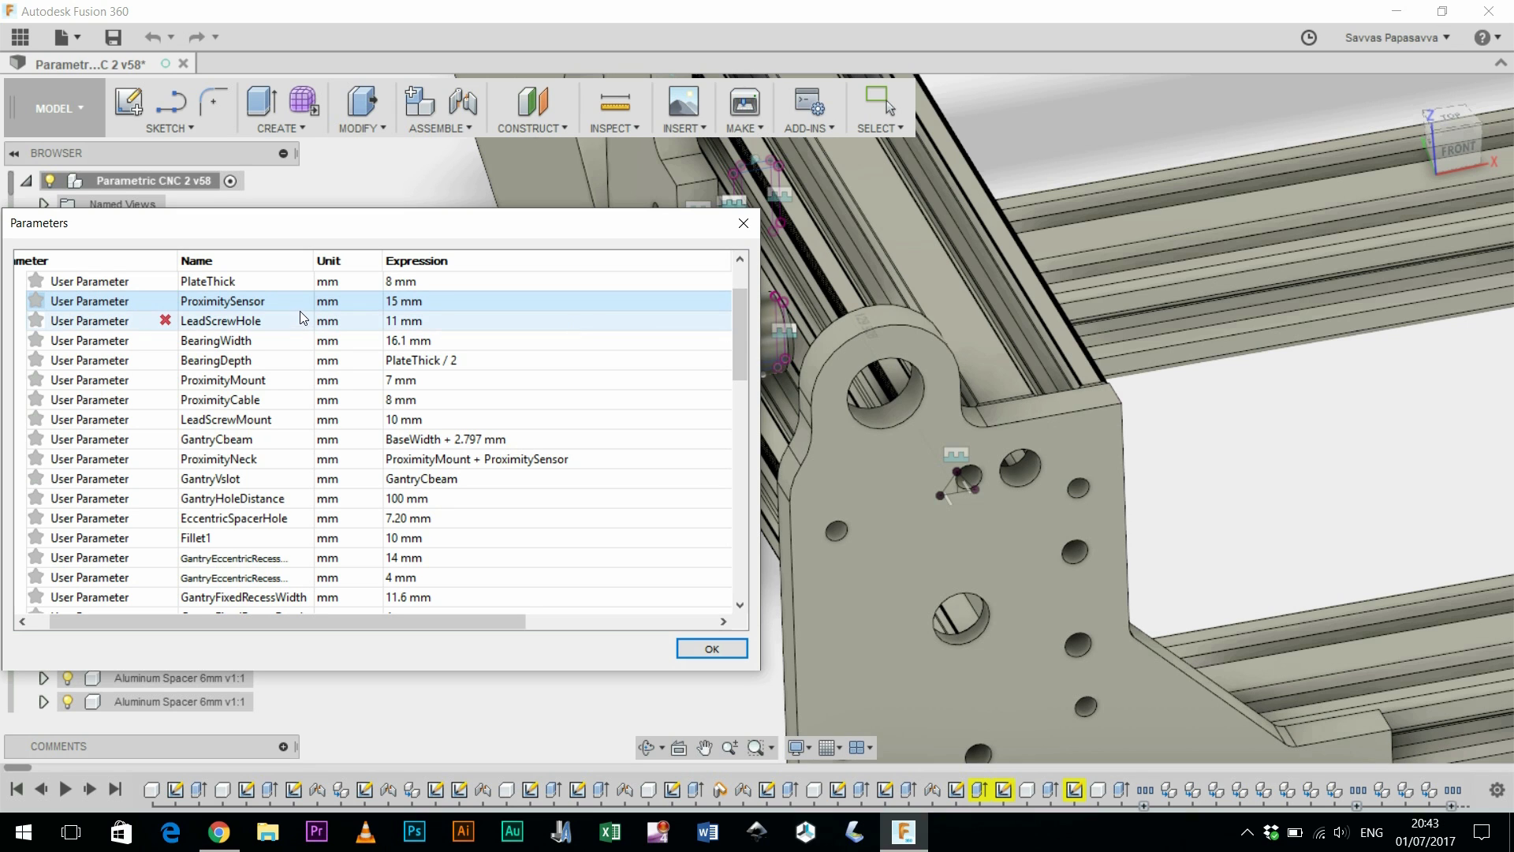
# Step: Set the ProximityMount user parameter to 15 mm
pyautogui.click(406, 382)
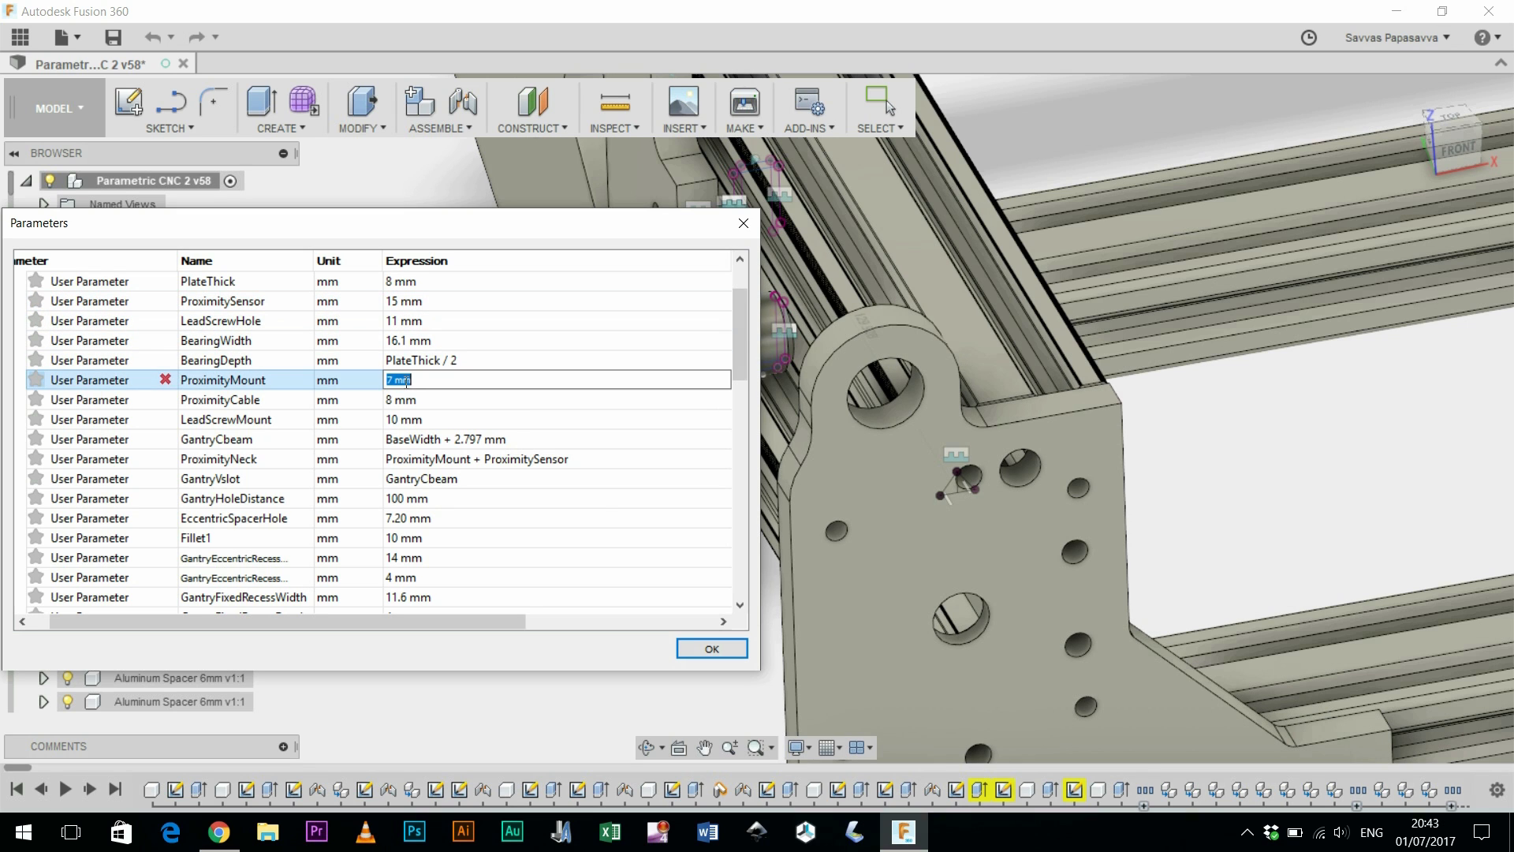
pyautogui.write('15')
pyautogui.press('Return')
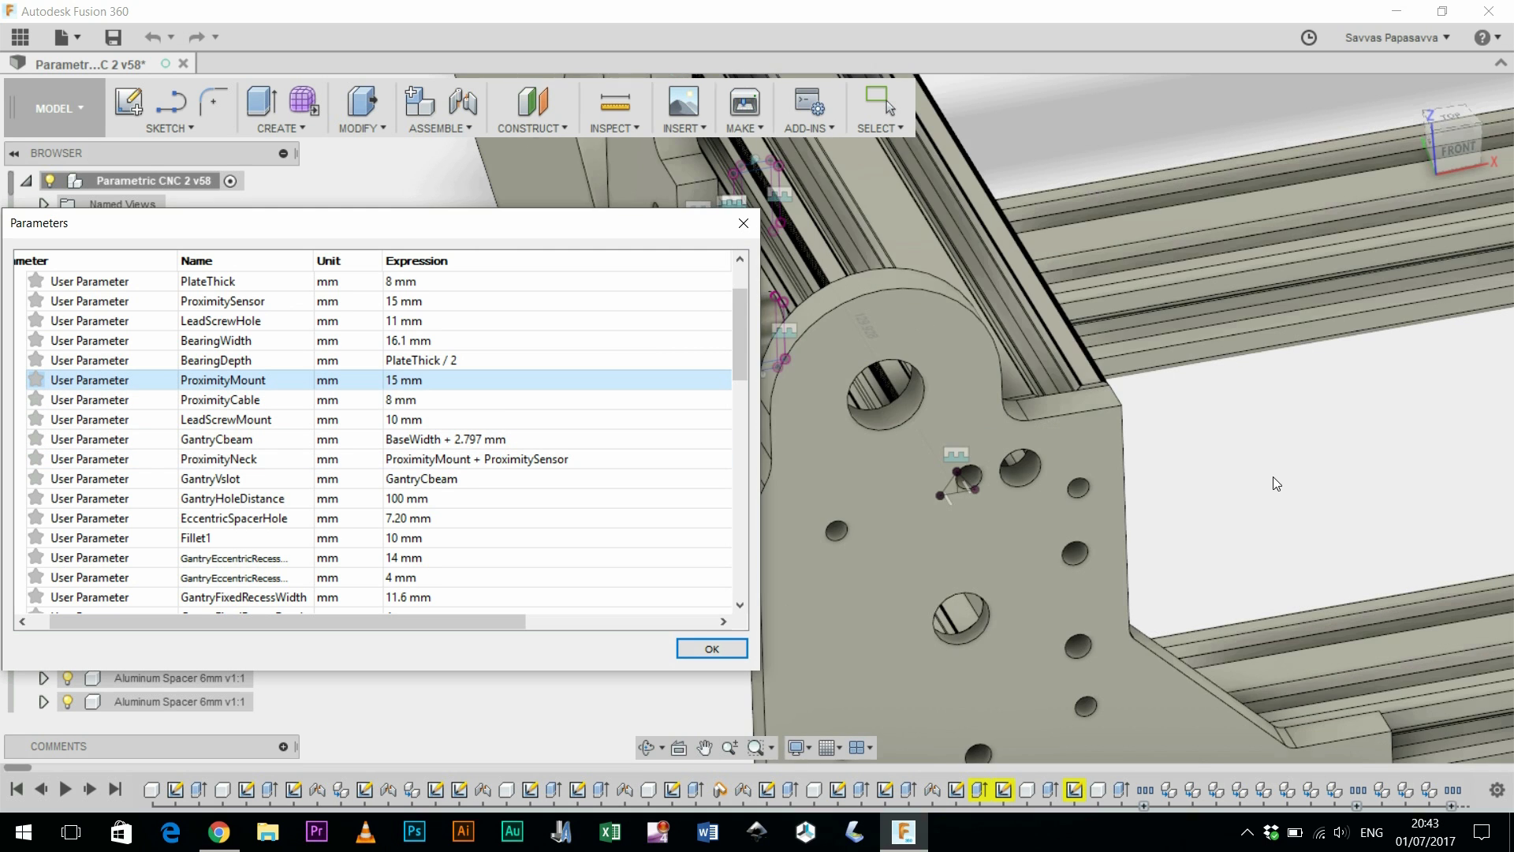
pyautogui.moveTo(1273, 477); pyautogui.dragTo(1456, 364, button='middle')
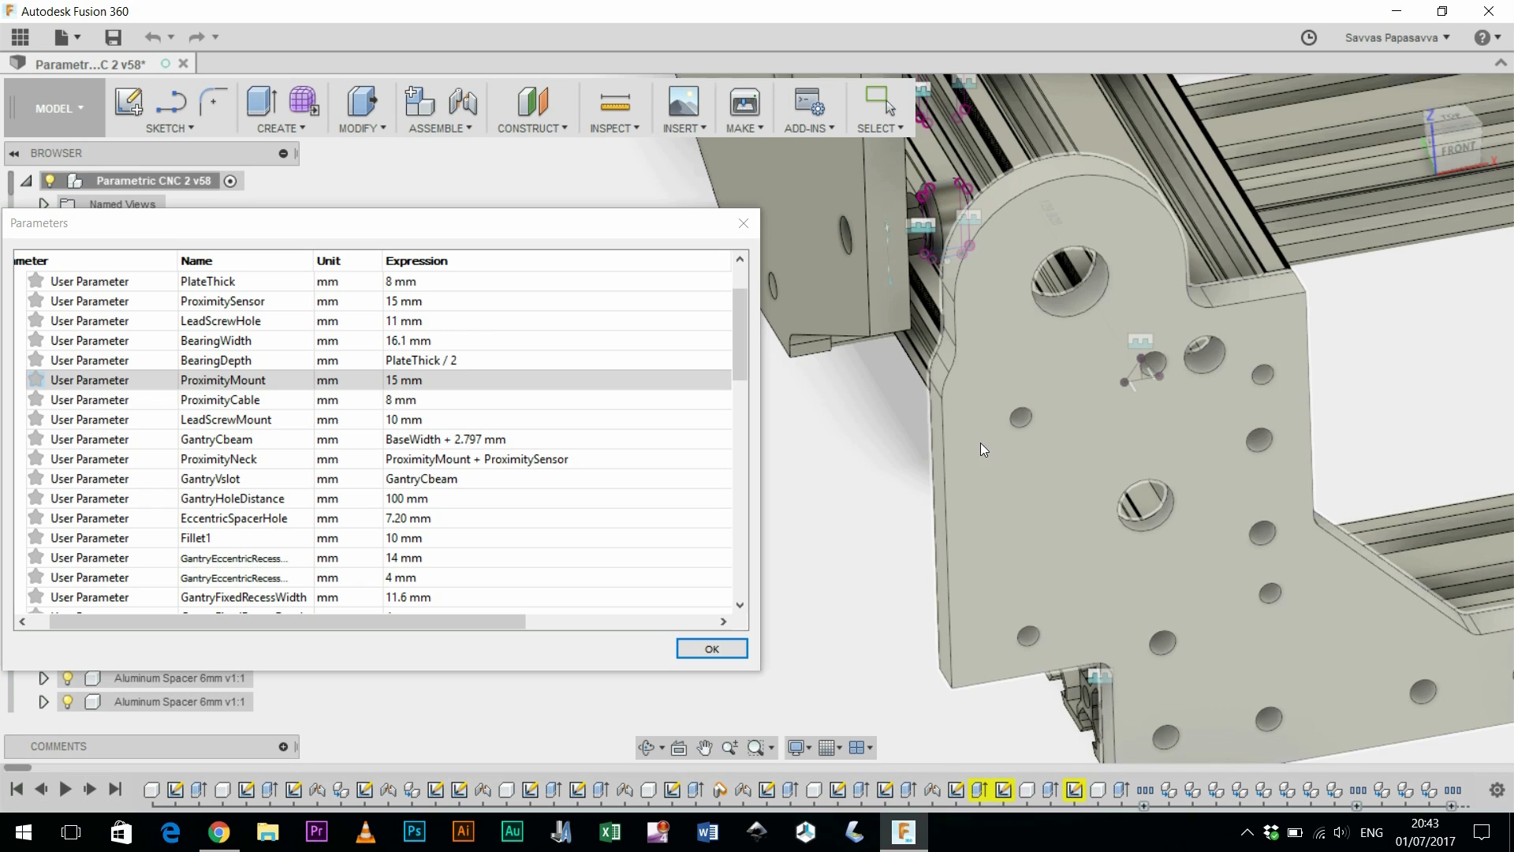
# Step: Inspect the proximity sensor mounts on the corner and gantry plates, and undo the parameter changes
pyautogui.keyDown('shift'); pyautogui.moveTo(1118, 389); pyautogui.dragTo(945, 452, button='middle'); pyautogui.keyUp('shift')
pyautogui.moveTo(980, 517); pyautogui.dragTo(1112, 694, button='middle')
pyautogui.moveTo(966, 331); pyautogui.dragTo(1269, 851, button='middle')
pyautogui.moveTo(977, 305); pyautogui.dragTo(1061, 372, button='middle')
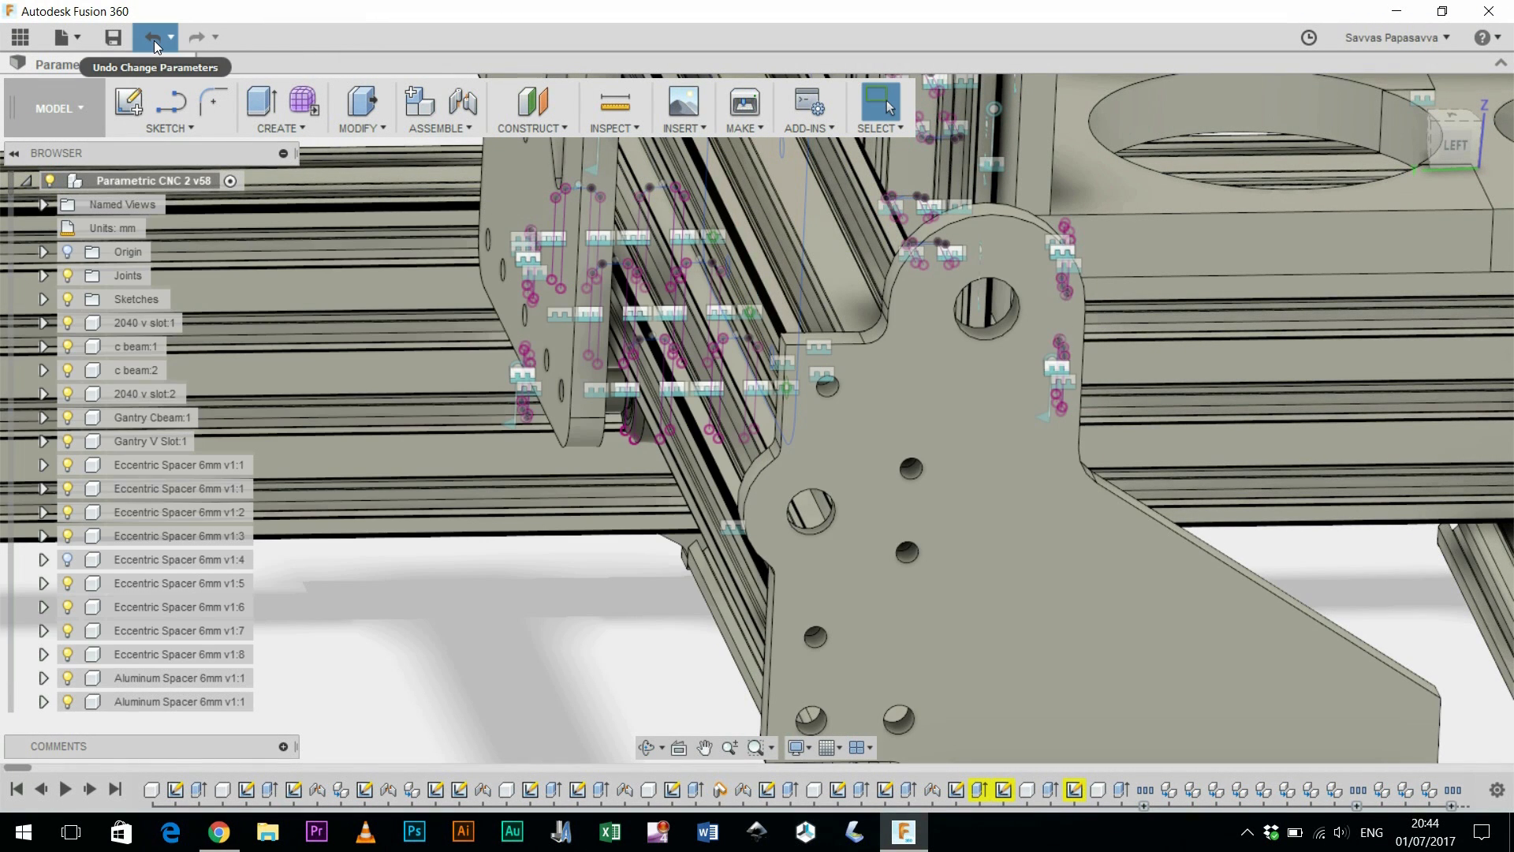
pyautogui.click(154, 41)
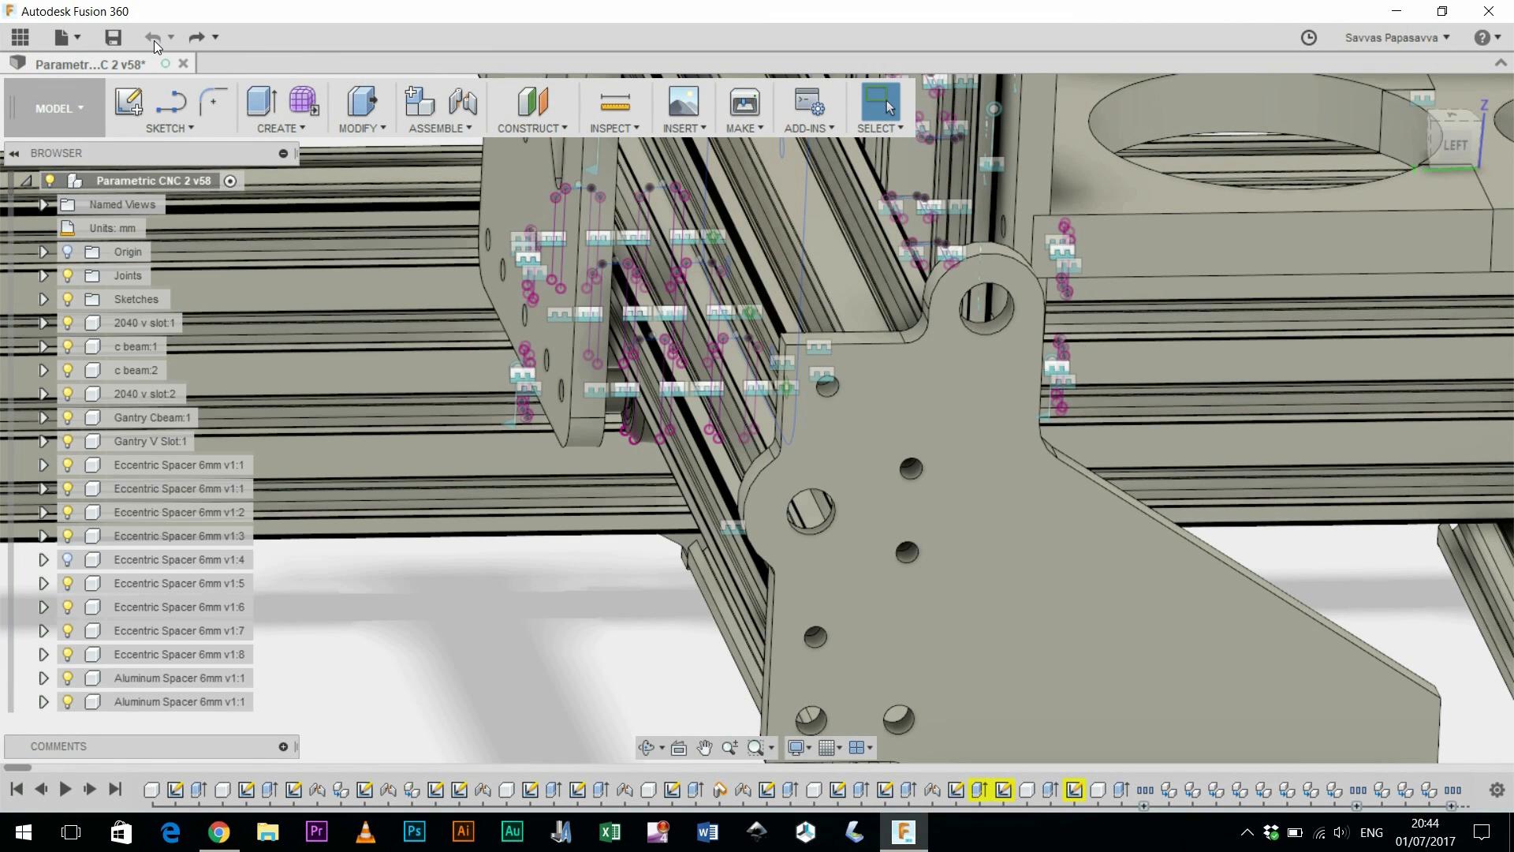
# Step: Check the radius of the proximity sensor hole in the gantry side plate by selecting its edge
pyautogui.scroll(8, 1003, 323)
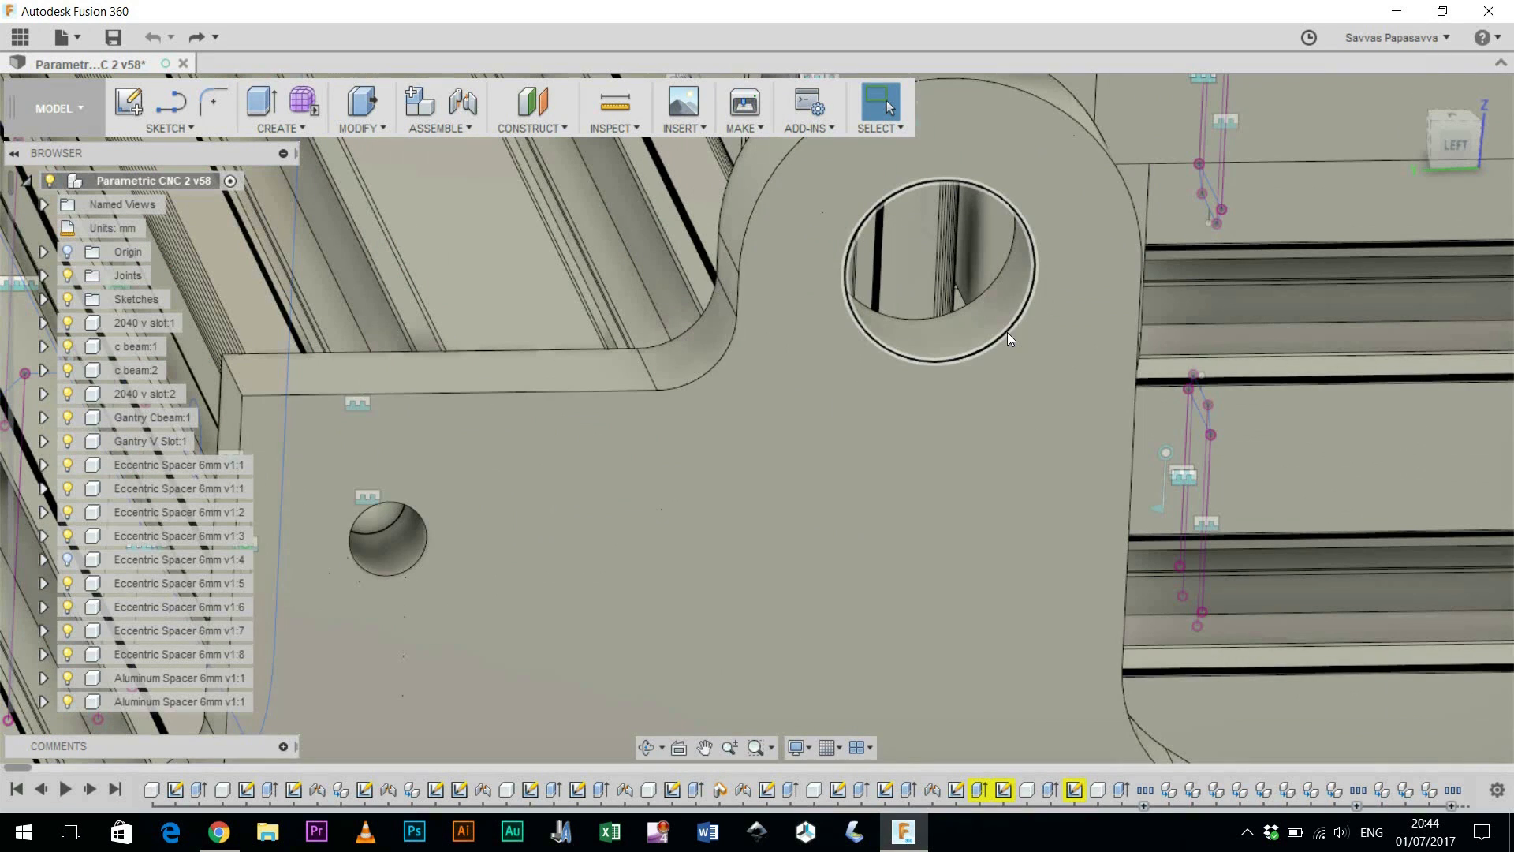
pyautogui.click(1006, 333)
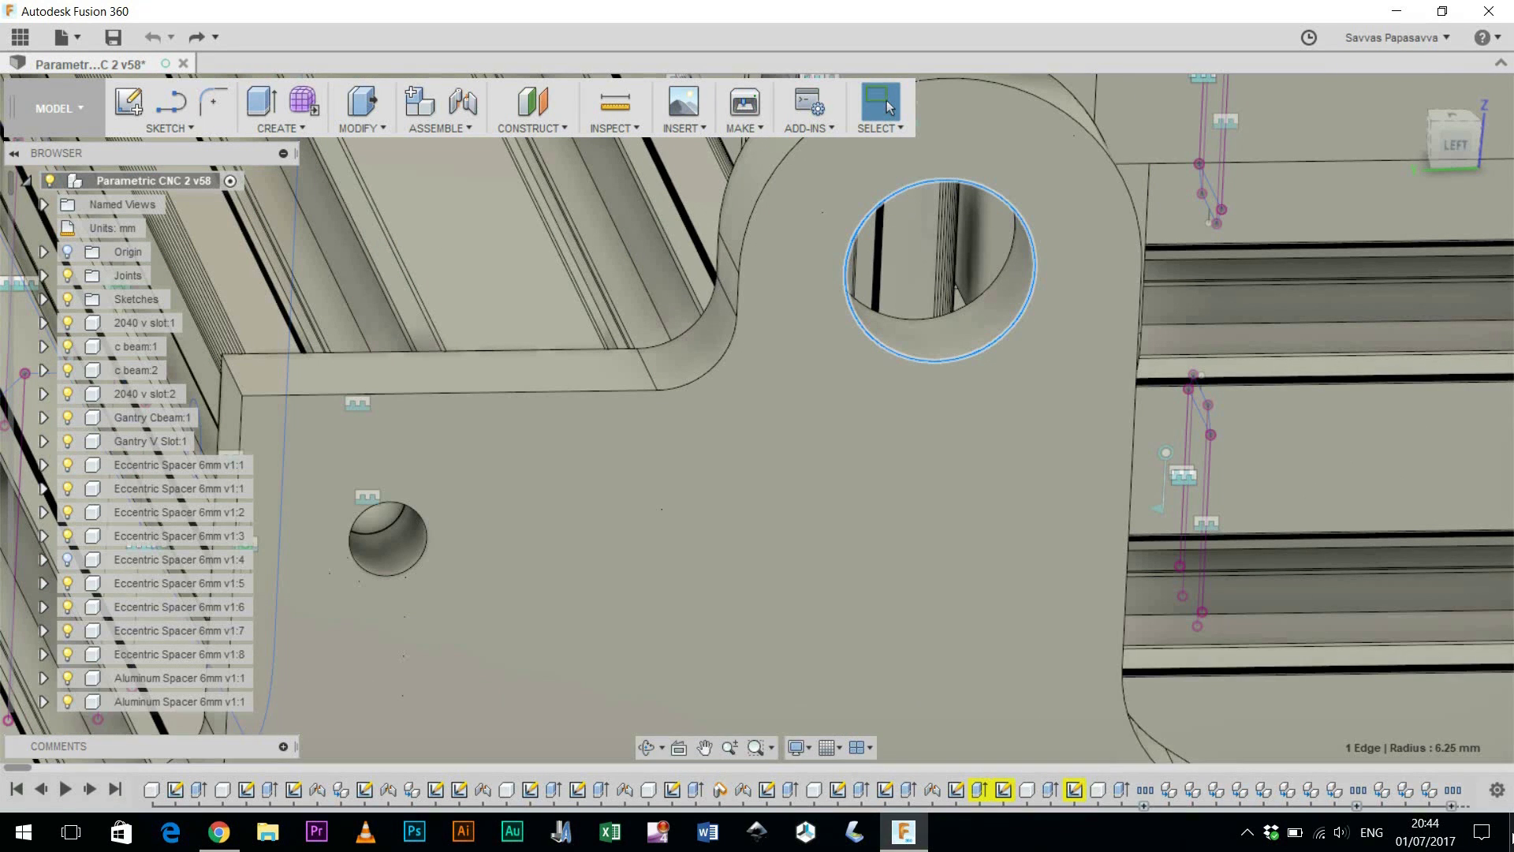
pyautogui.scroll(-10, 853, 484)
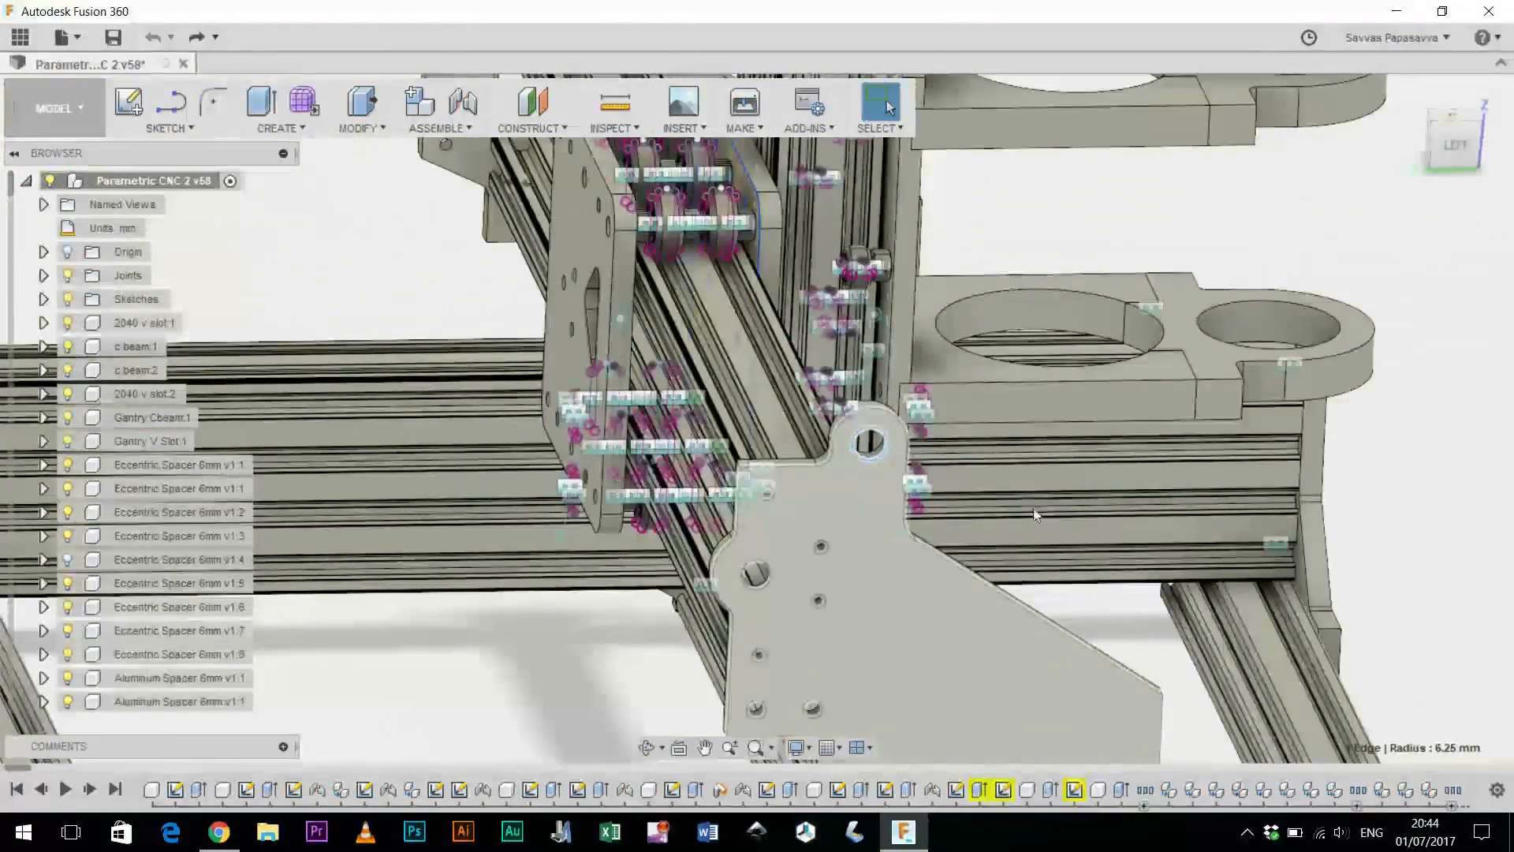
# Step: Inspect the mini V-wheel seated on the side extrusion in the front view
pyautogui.scroll(-4, 1034, 515)
pyautogui.keyDown('shift'); pyautogui.moveTo(1033, 515); pyautogui.dragTo(1247, 553, button='middle'); pyautogui.keyUp('shift')
pyautogui.scroll(8, 1143, 459)
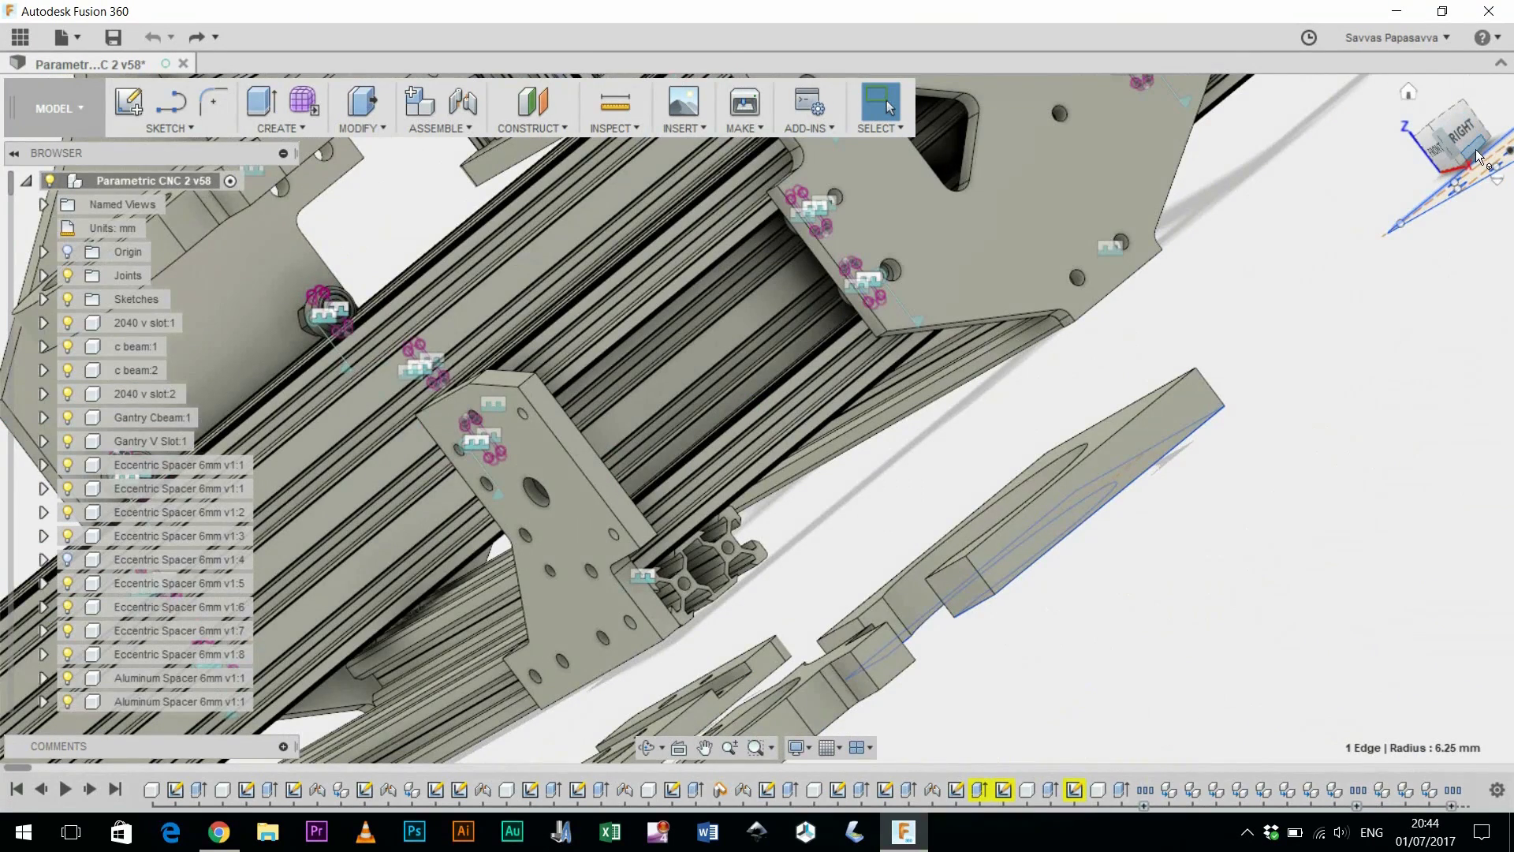
pyautogui.click(1468, 144)
pyautogui.keyDown('shift'); pyautogui.moveTo(716, 318); pyautogui.dragTo(819, 400, button='middle'); pyautogui.keyUp('shift')
pyautogui.scroll(4, 519, 522)
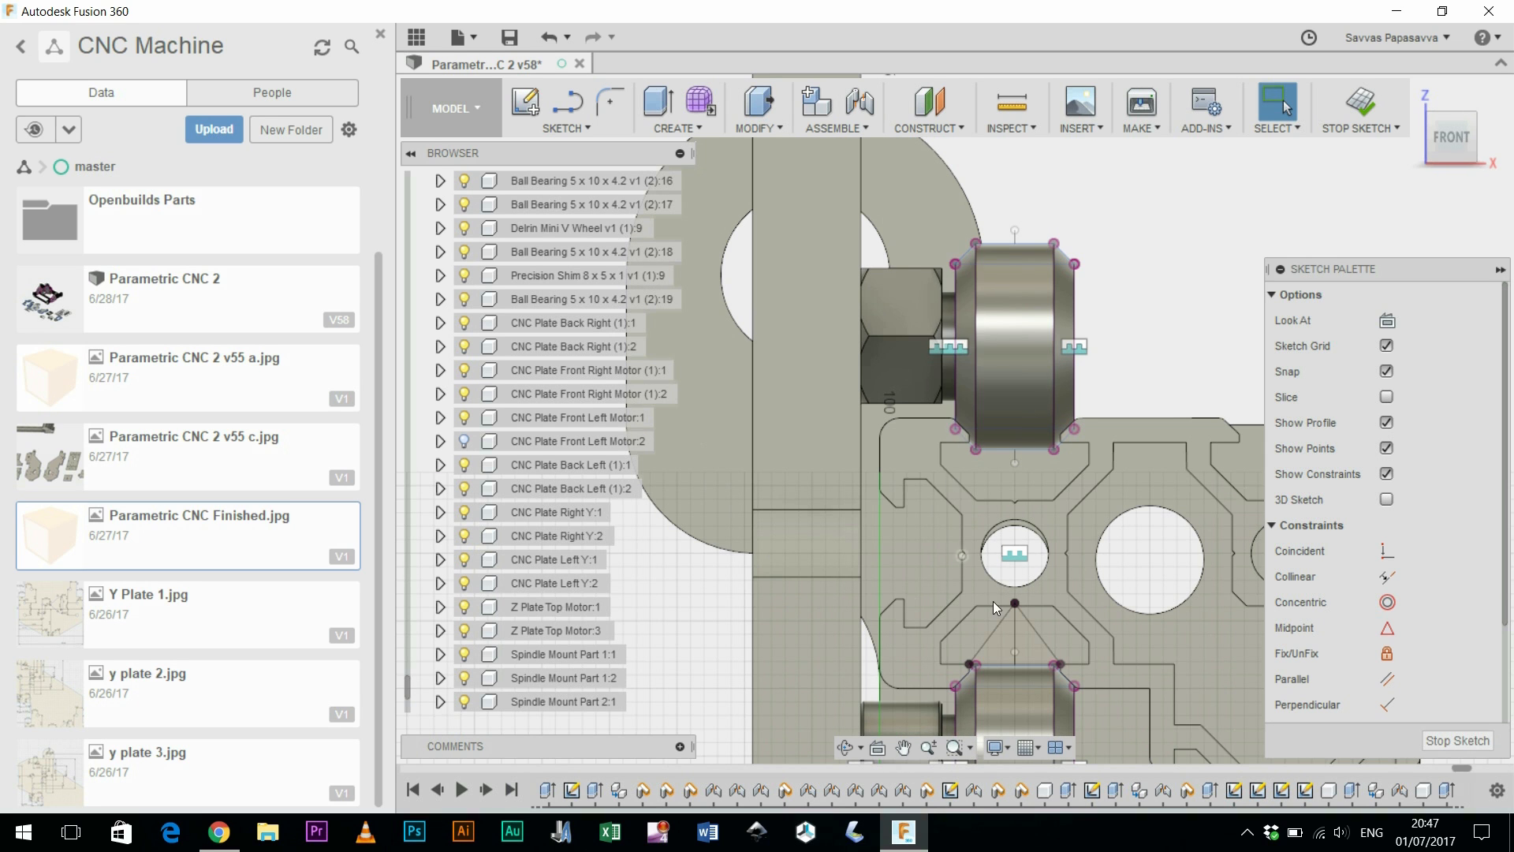
# Step: Clear the sketch palette and project files from view, and hide the CNC Plate Right Y:2 component
pyautogui.click(1501, 268)
pyautogui.click(381, 35)
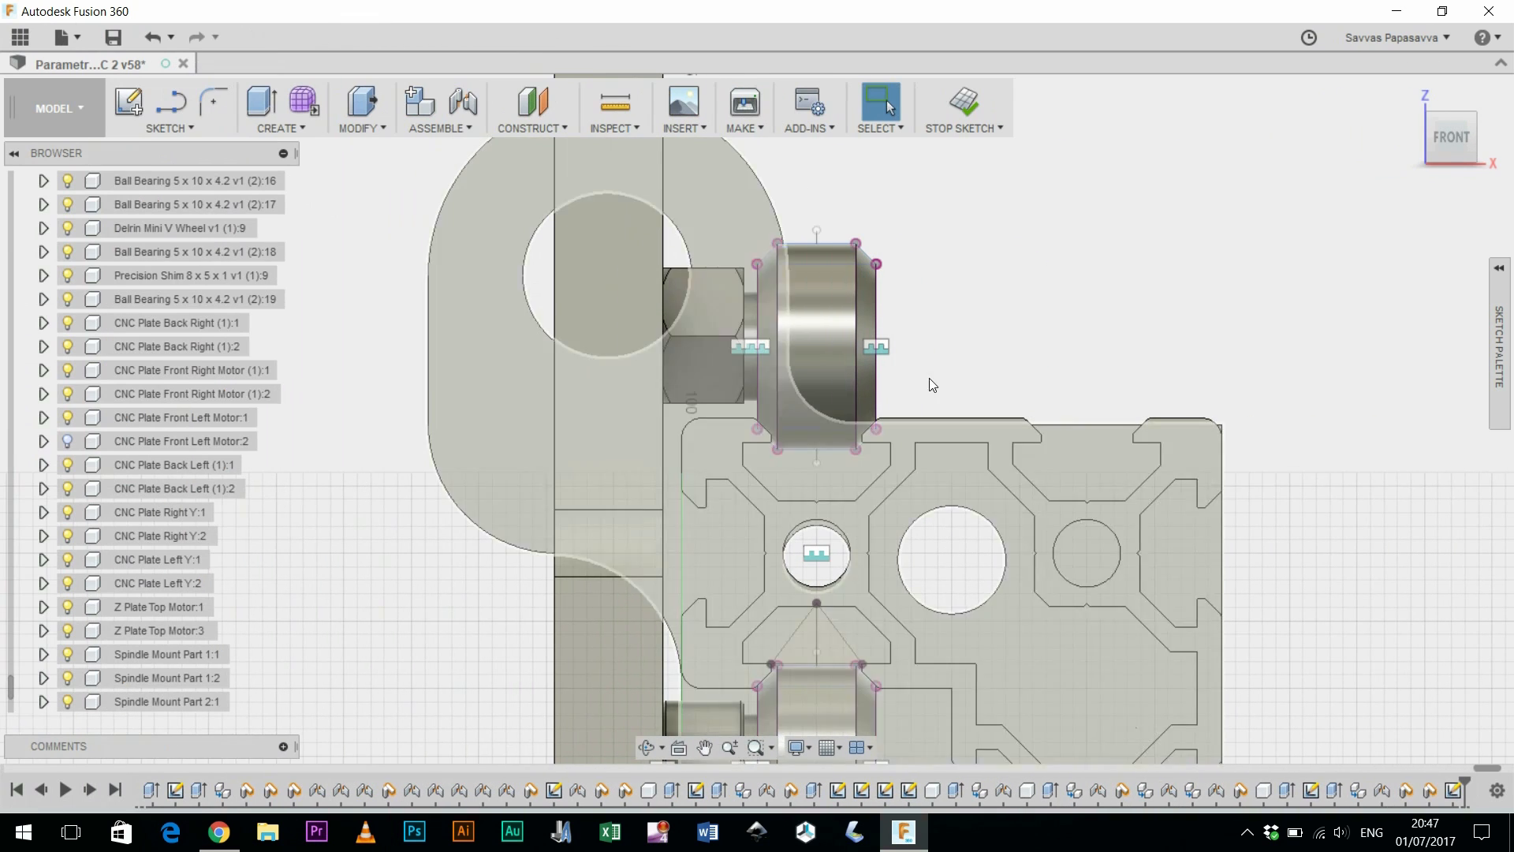
pyautogui.moveTo(981, 304)
pyautogui.keyDown('shift'); pyautogui.mouseDown(button='middle')
pyautogui.moveTo(1004, 226)
pyautogui.moveTo(800, 506)
pyautogui.mouseUp(button='middle'); pyautogui.keyUp('shift')
pyautogui.click(1478, 151)
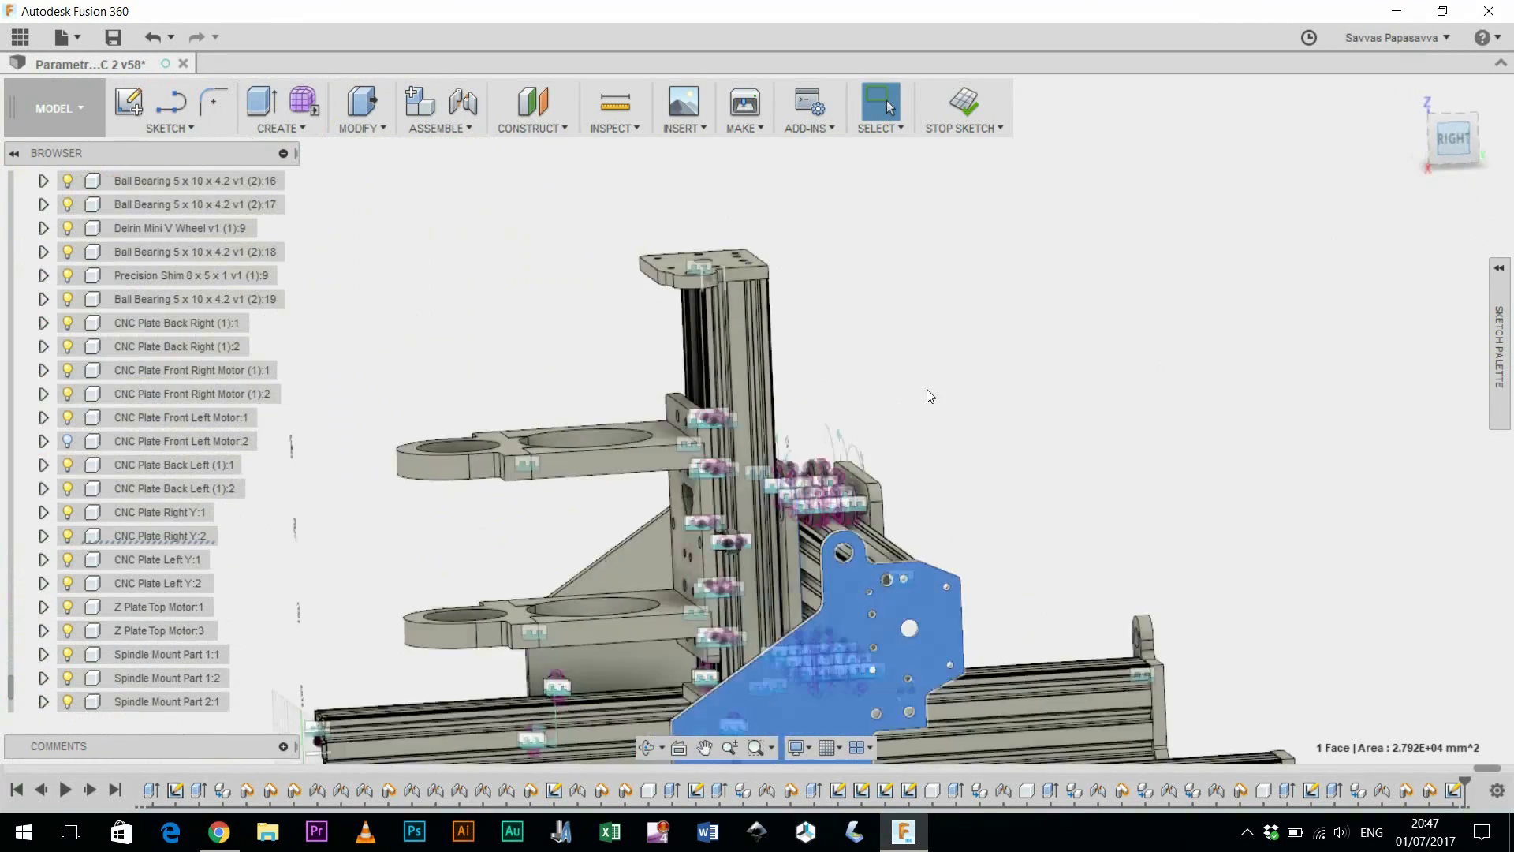
pyautogui.scroll(4, 1004, 344)
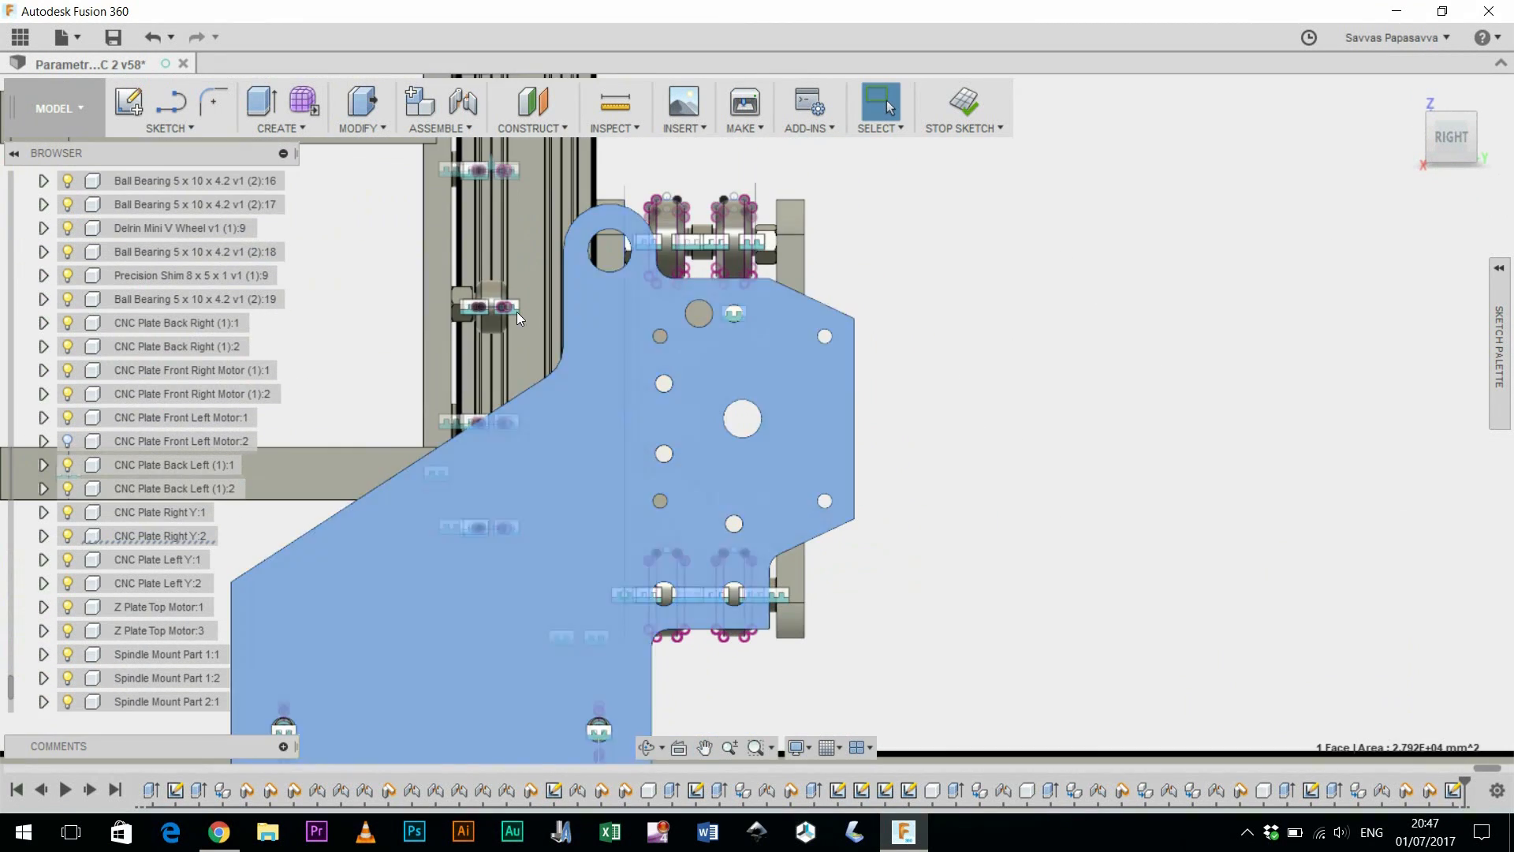
pyautogui.click(68, 536)
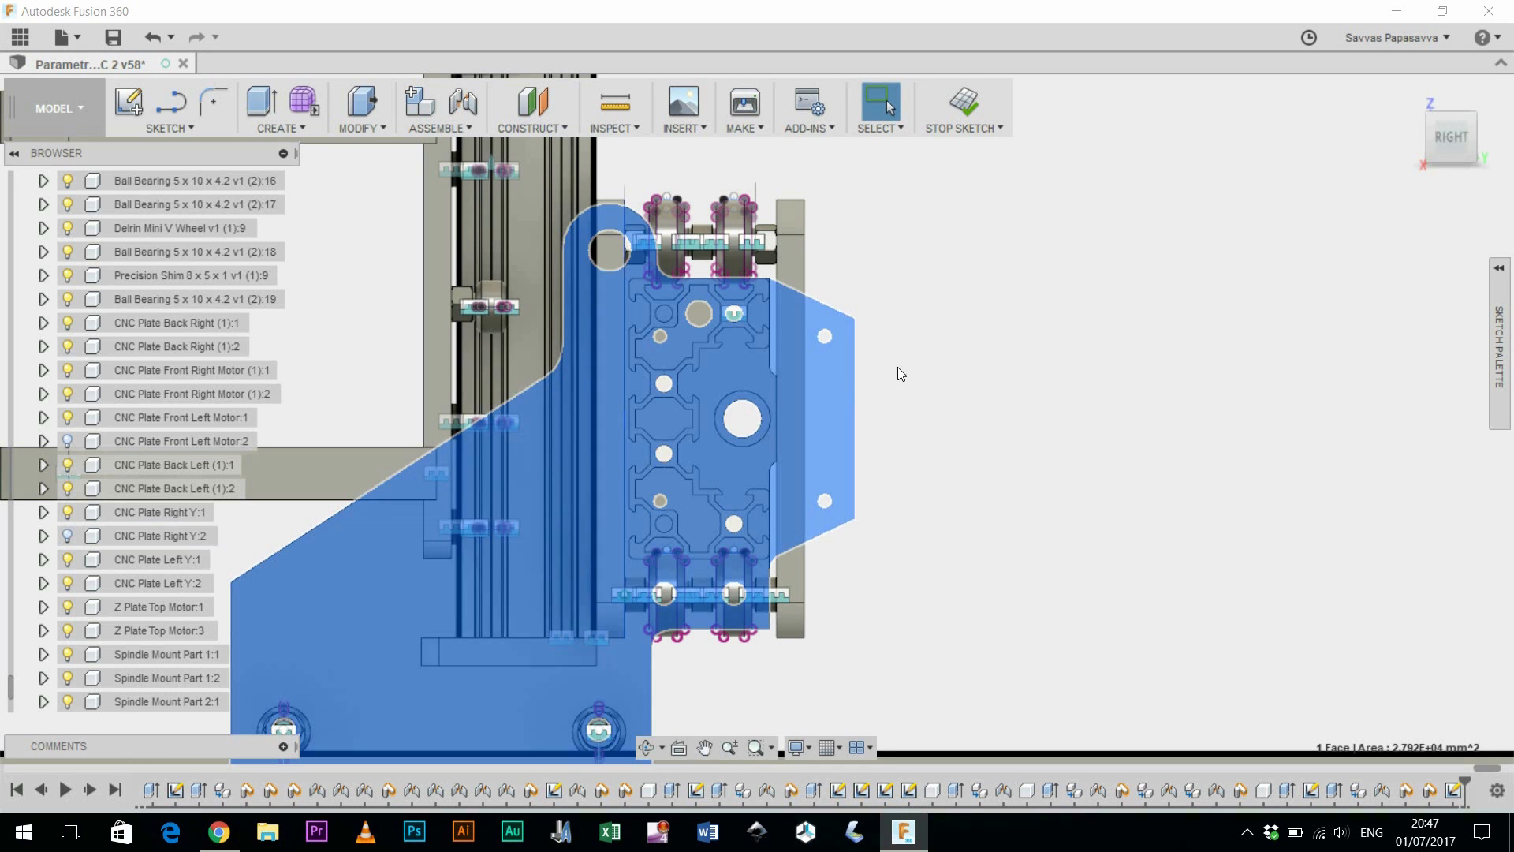
# Step: Examine from the right side how the paired mini V-wheels sit in the slots of the gantry extrusion
pyautogui.scroll(6, 714, 296)
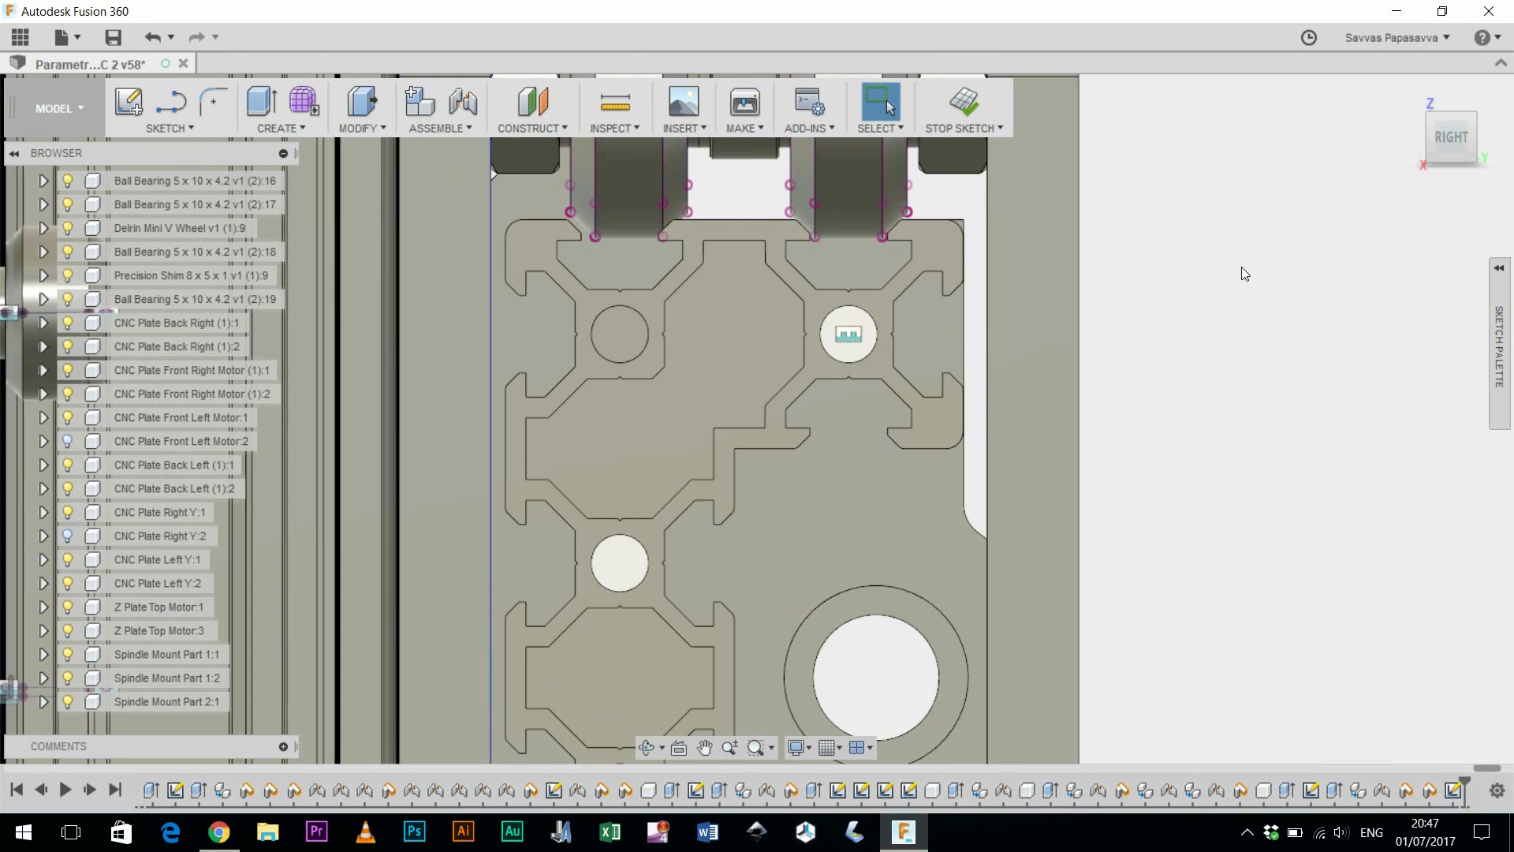
pyautogui.scroll(5, 720, 338)
pyautogui.moveTo(709, 189); pyautogui.dragTo(698, 528, button='middle')
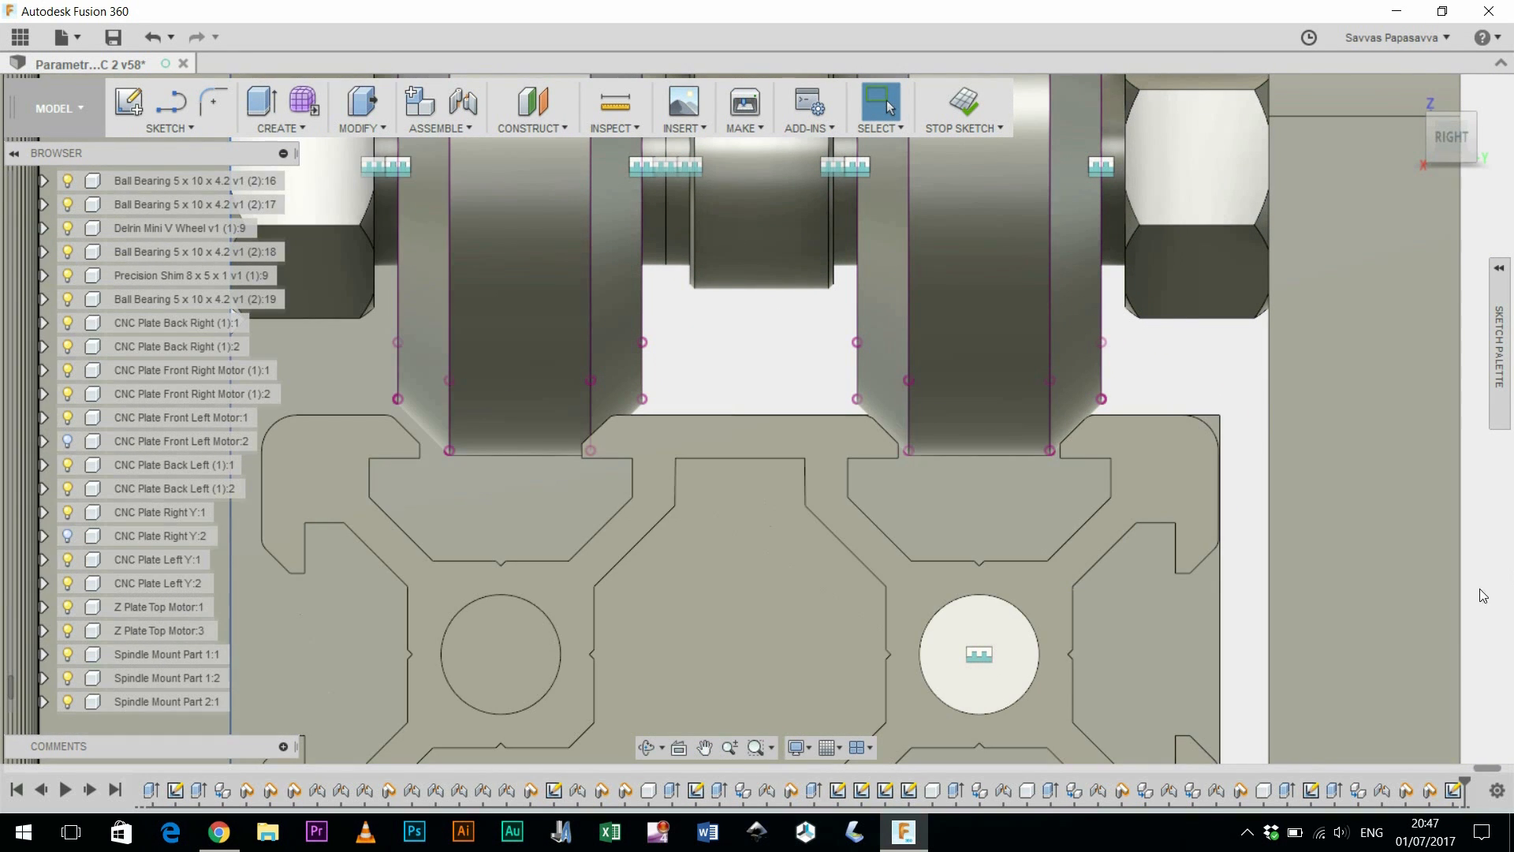
pyautogui.moveTo(1419, 473); pyautogui.dragTo(1340, 118, button='middle')
pyautogui.moveTo(467, 554); pyautogui.dragTo(698, 336, button='middle')
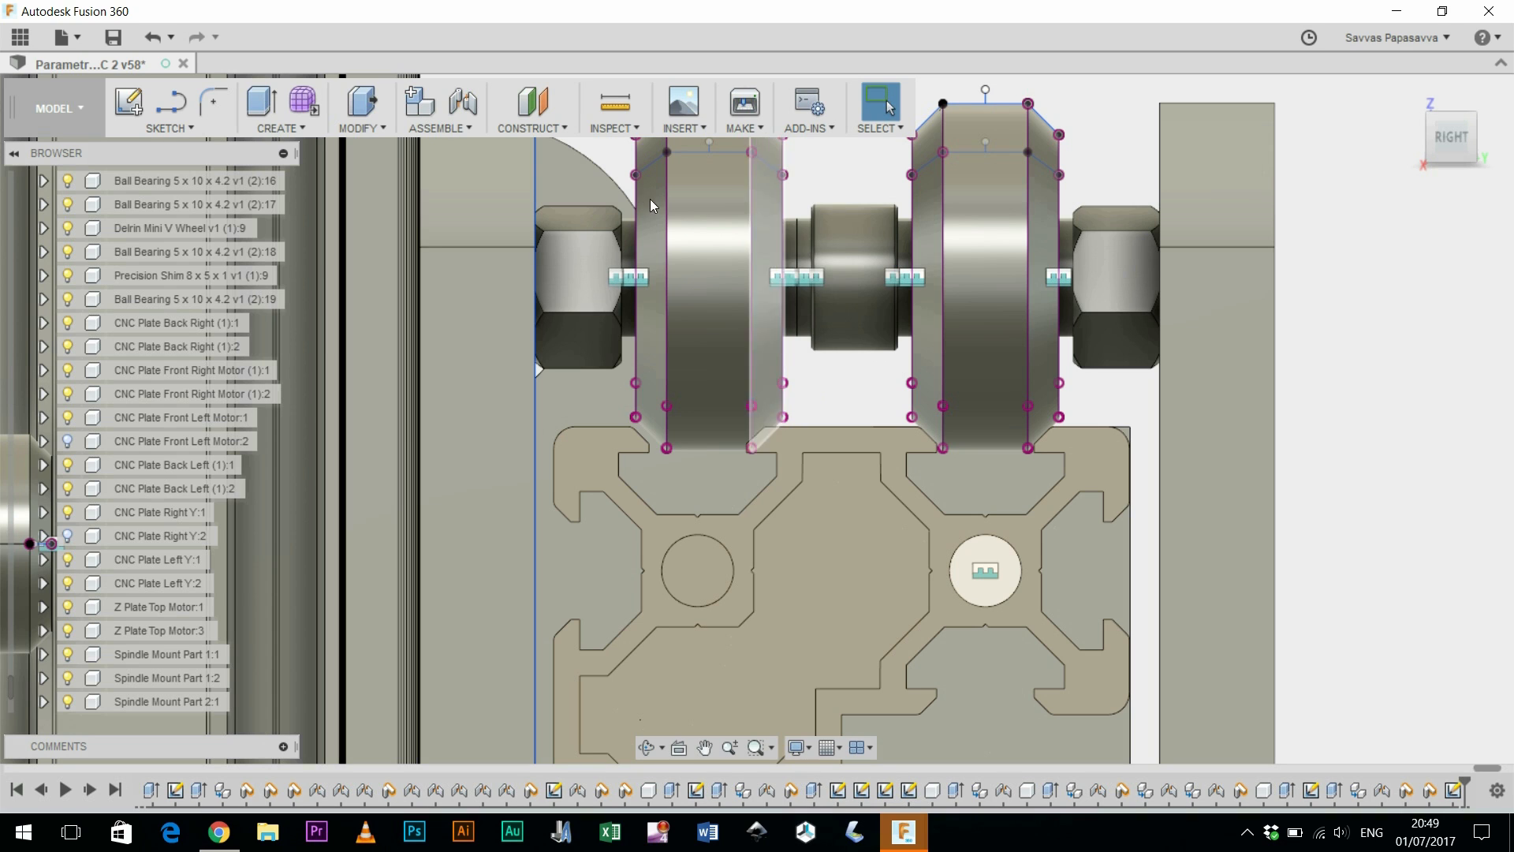
pyautogui.scroll(3, 797, 288)
pyautogui.scroll(3, 774, 290)
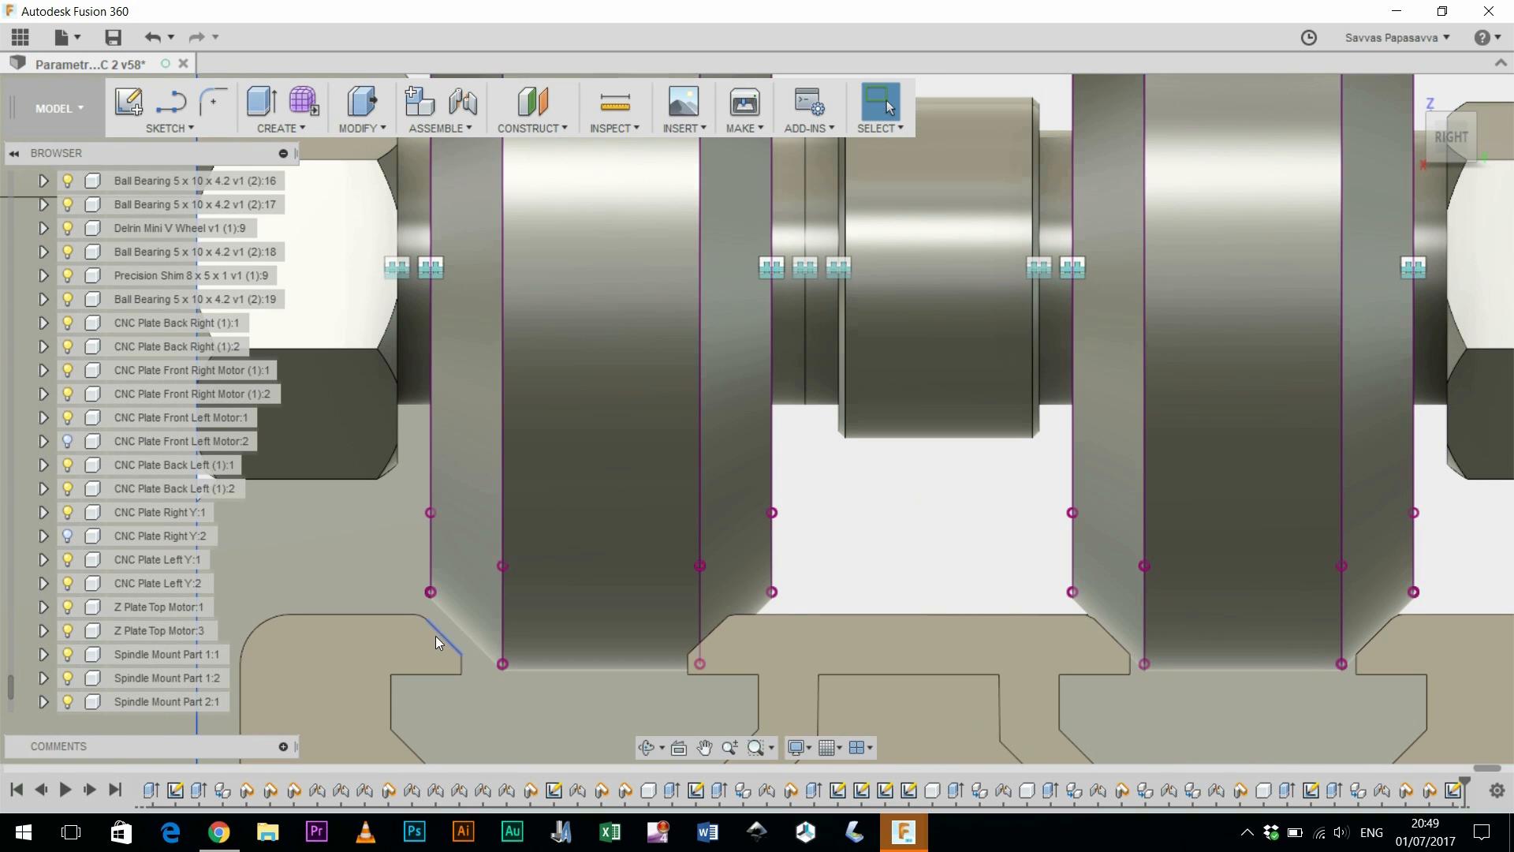
pyautogui.scroll(-1, 839, 593)
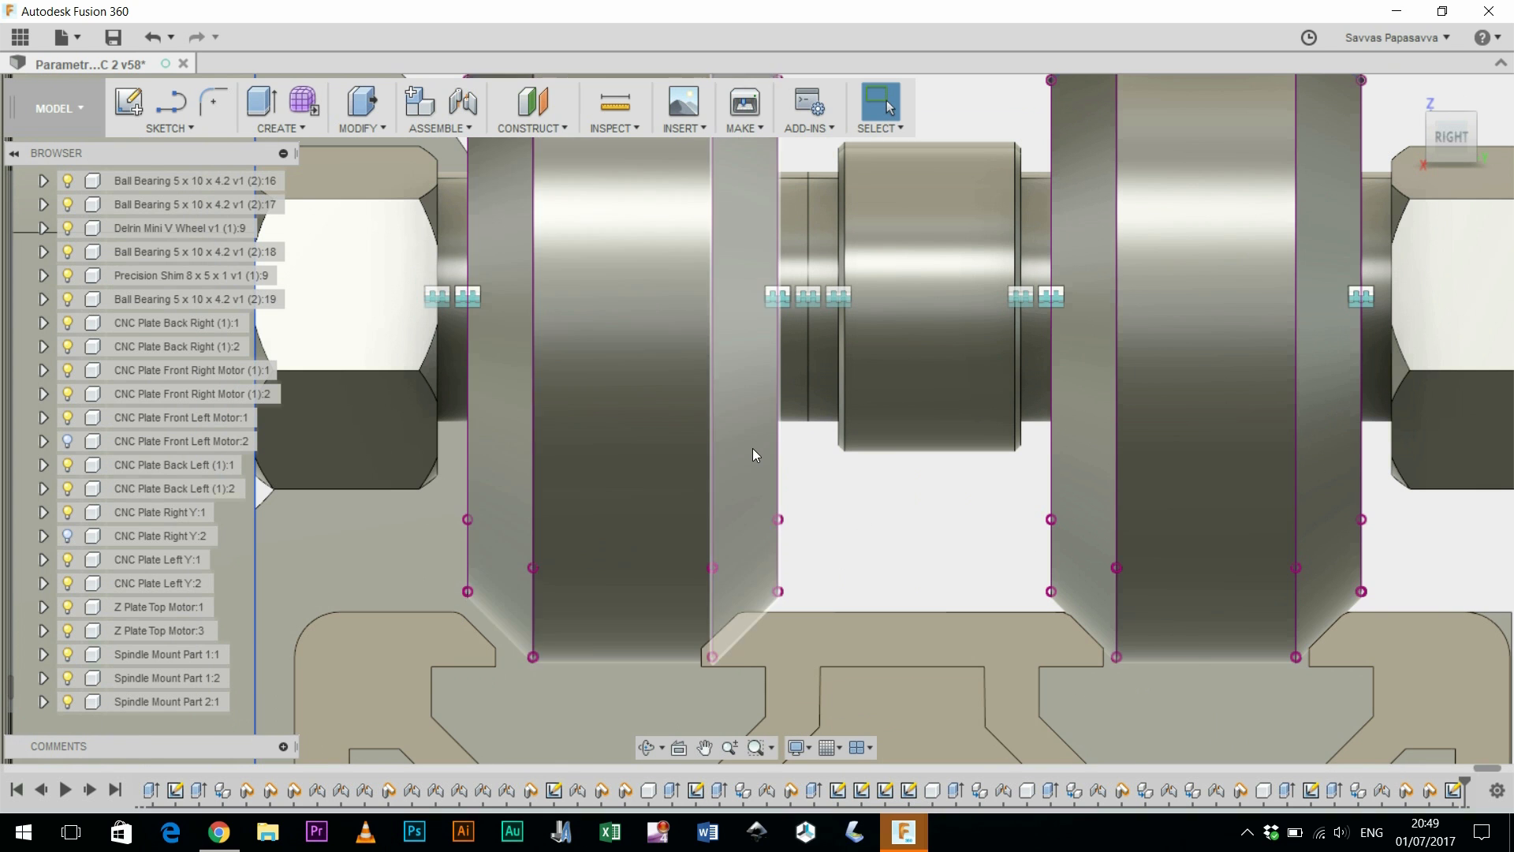
pyautogui.scroll(-5, 812, 451)
pyautogui.scroll(-5, 1229, 559)
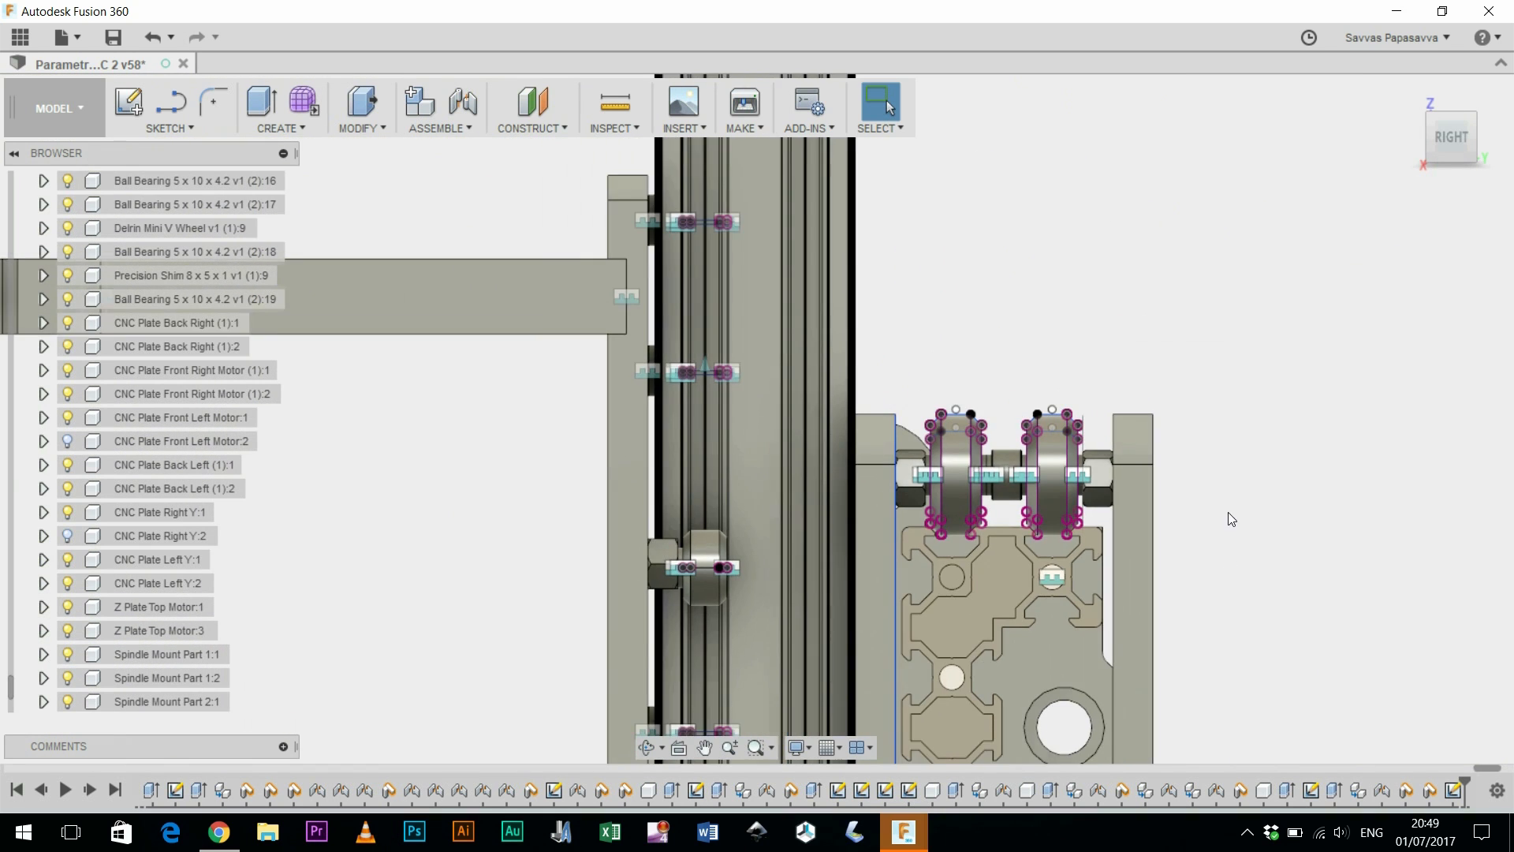
pyautogui.scroll(-2, 1212, 300)
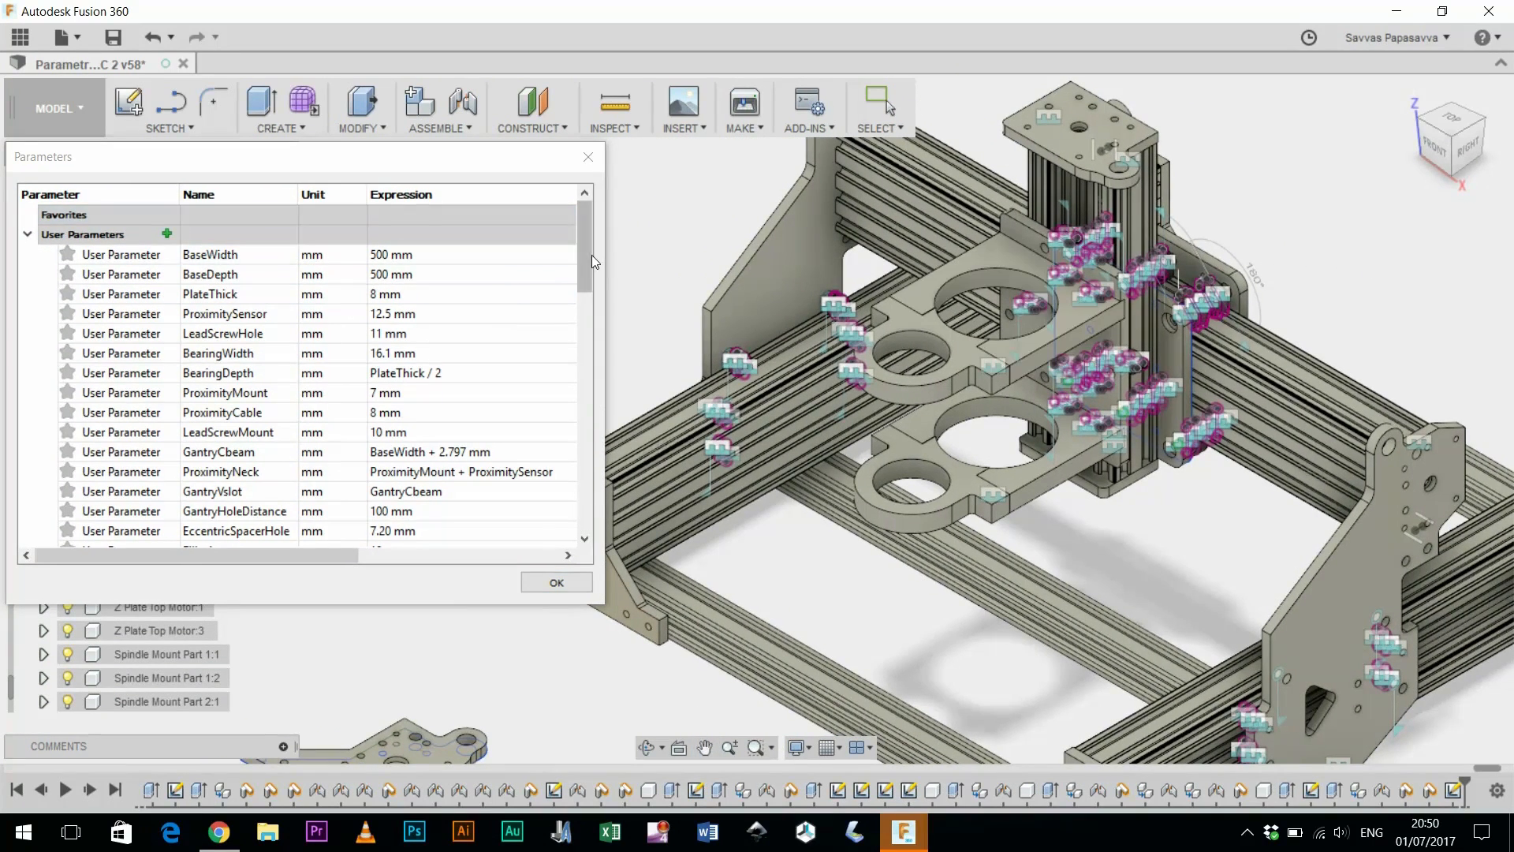
# Step: Review the user parameters that control the spindle plate thickness and the stepper hole spacing
pyautogui.moveTo(586, 253); pyautogui.dragTo(585, 373)
pyautogui.doubleClick(216, 352)
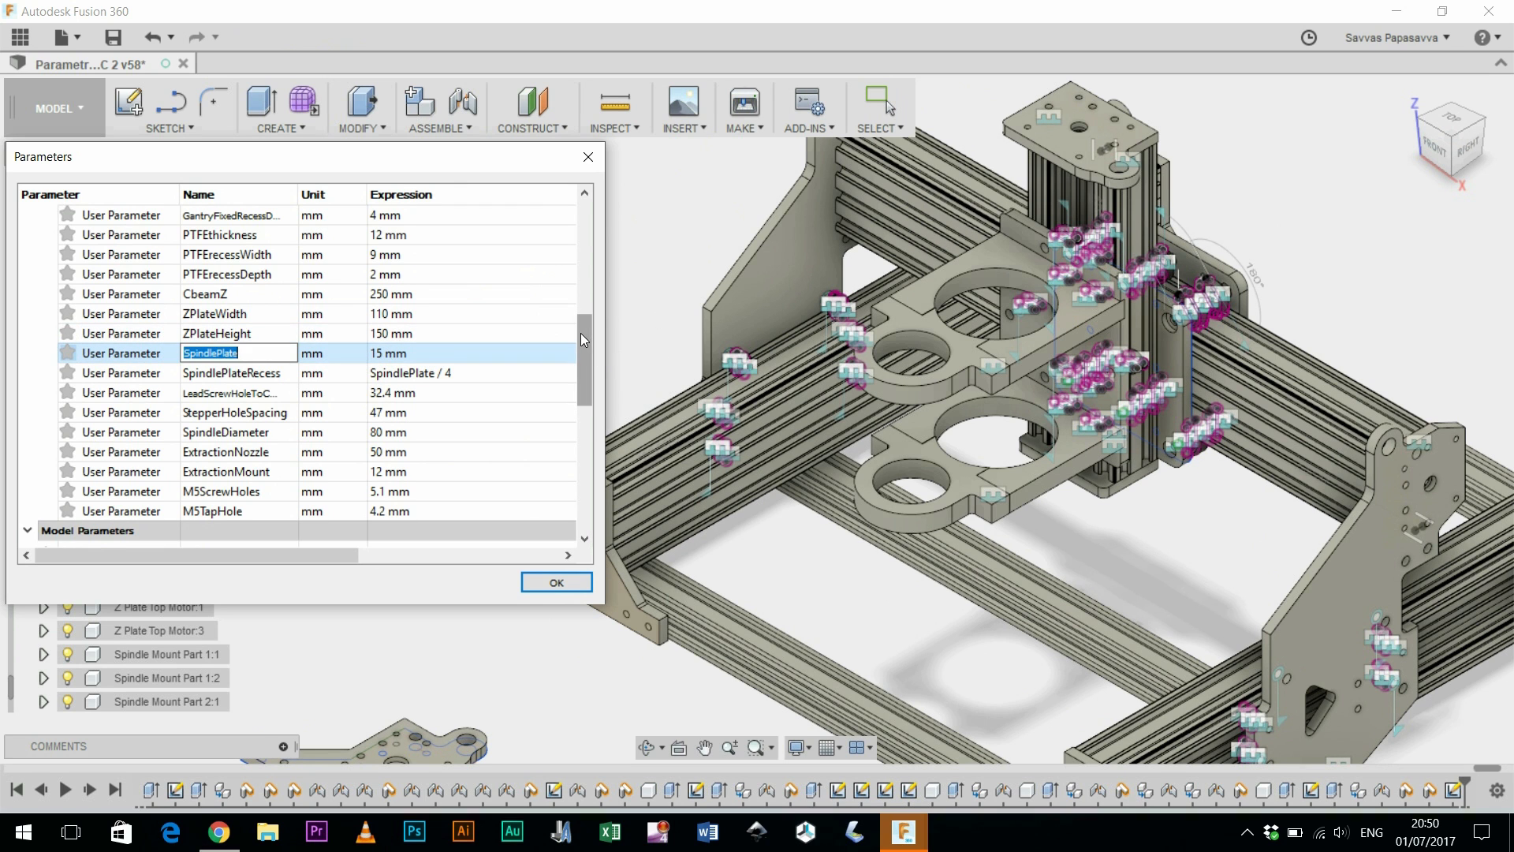
pyautogui.scroll(-2, 584, 338)
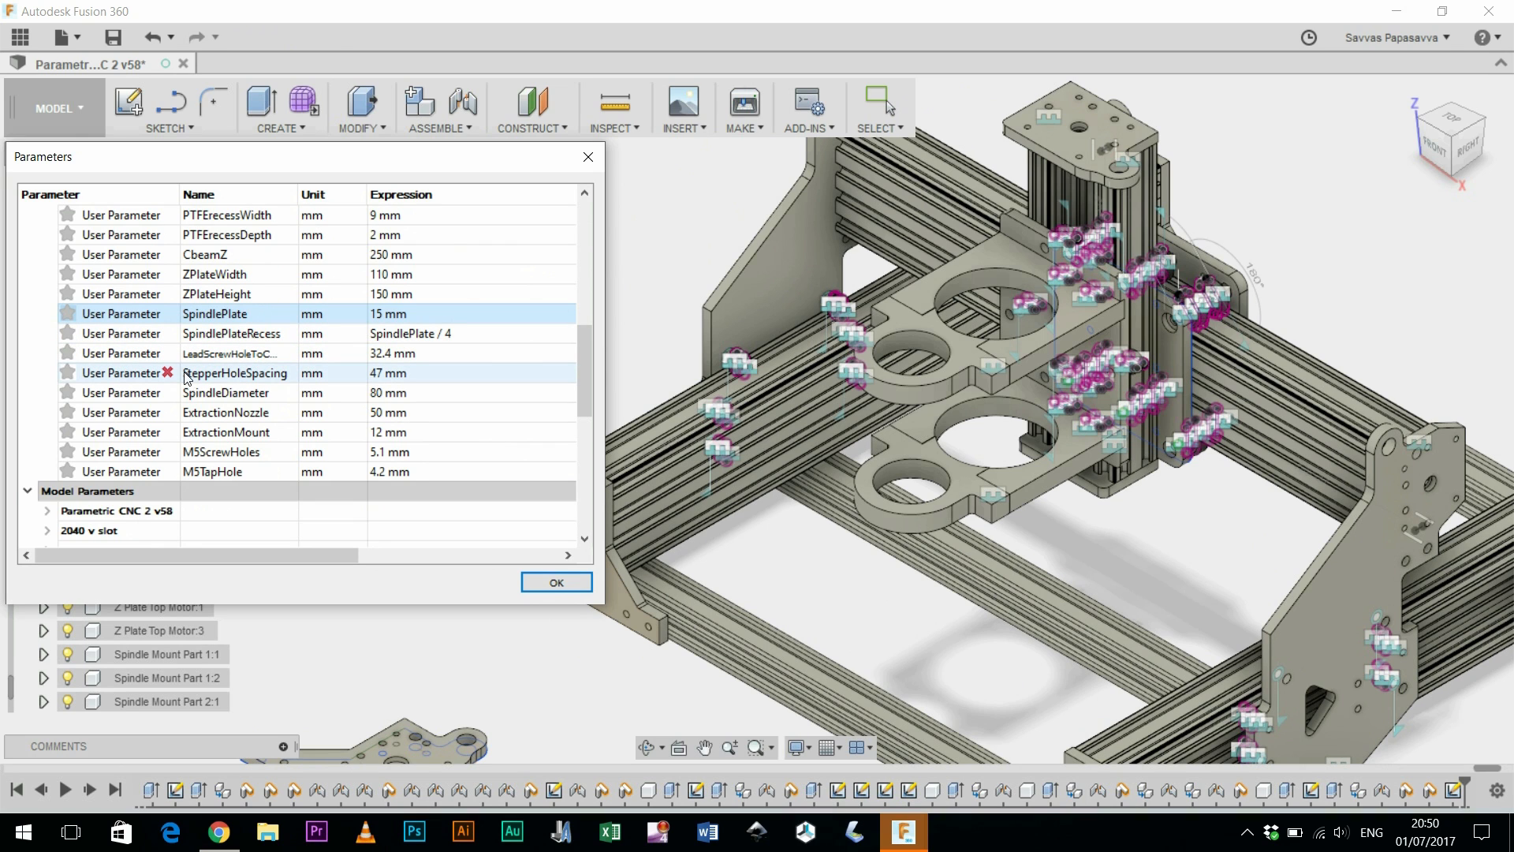
pyautogui.click(269, 377)
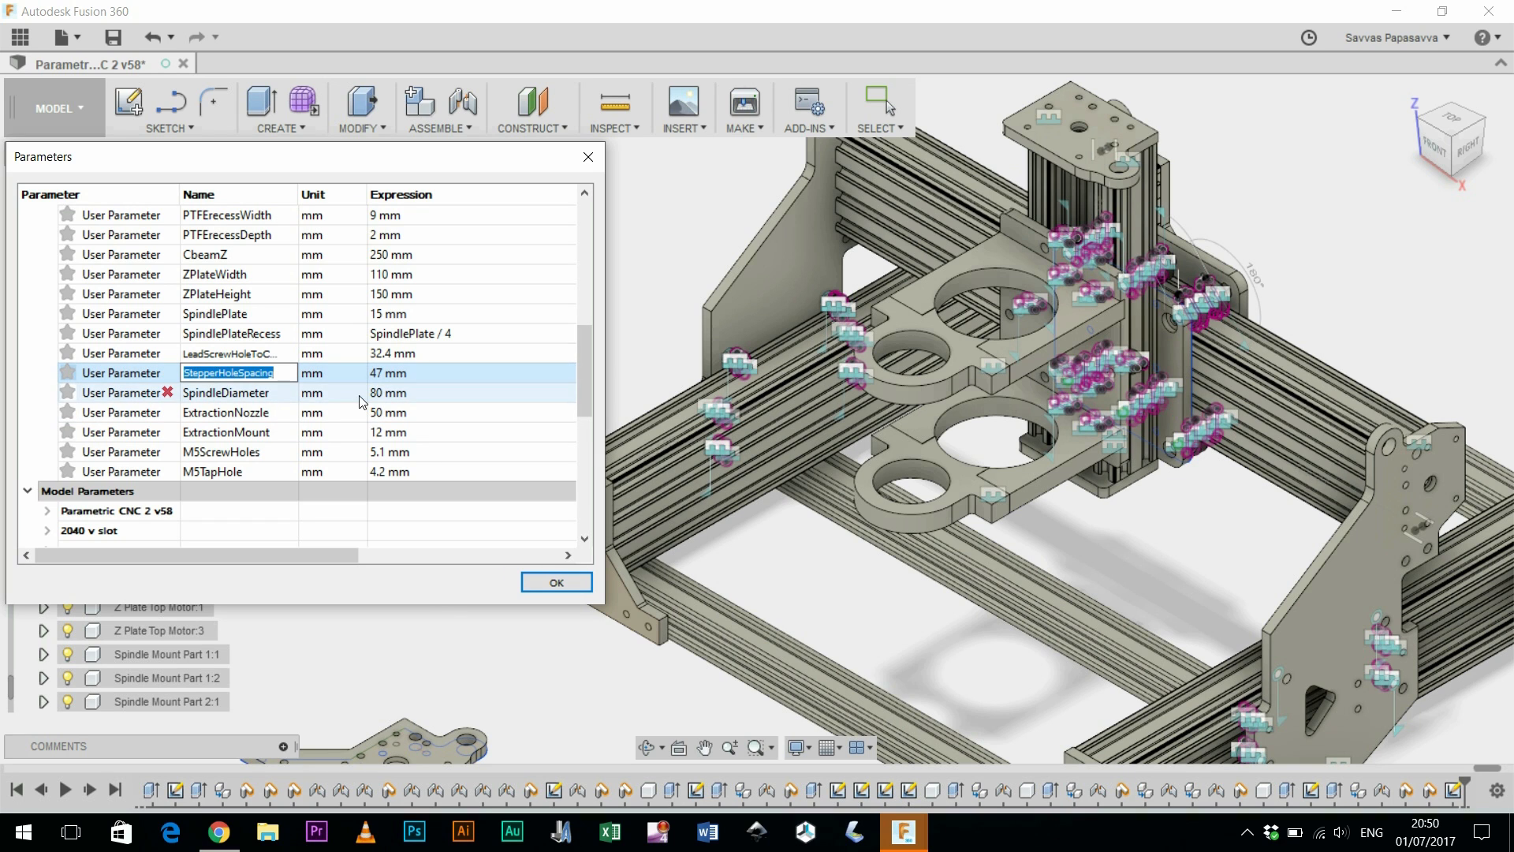
pyautogui.moveTo(589, 379); pyautogui.dragTo(589, 384)
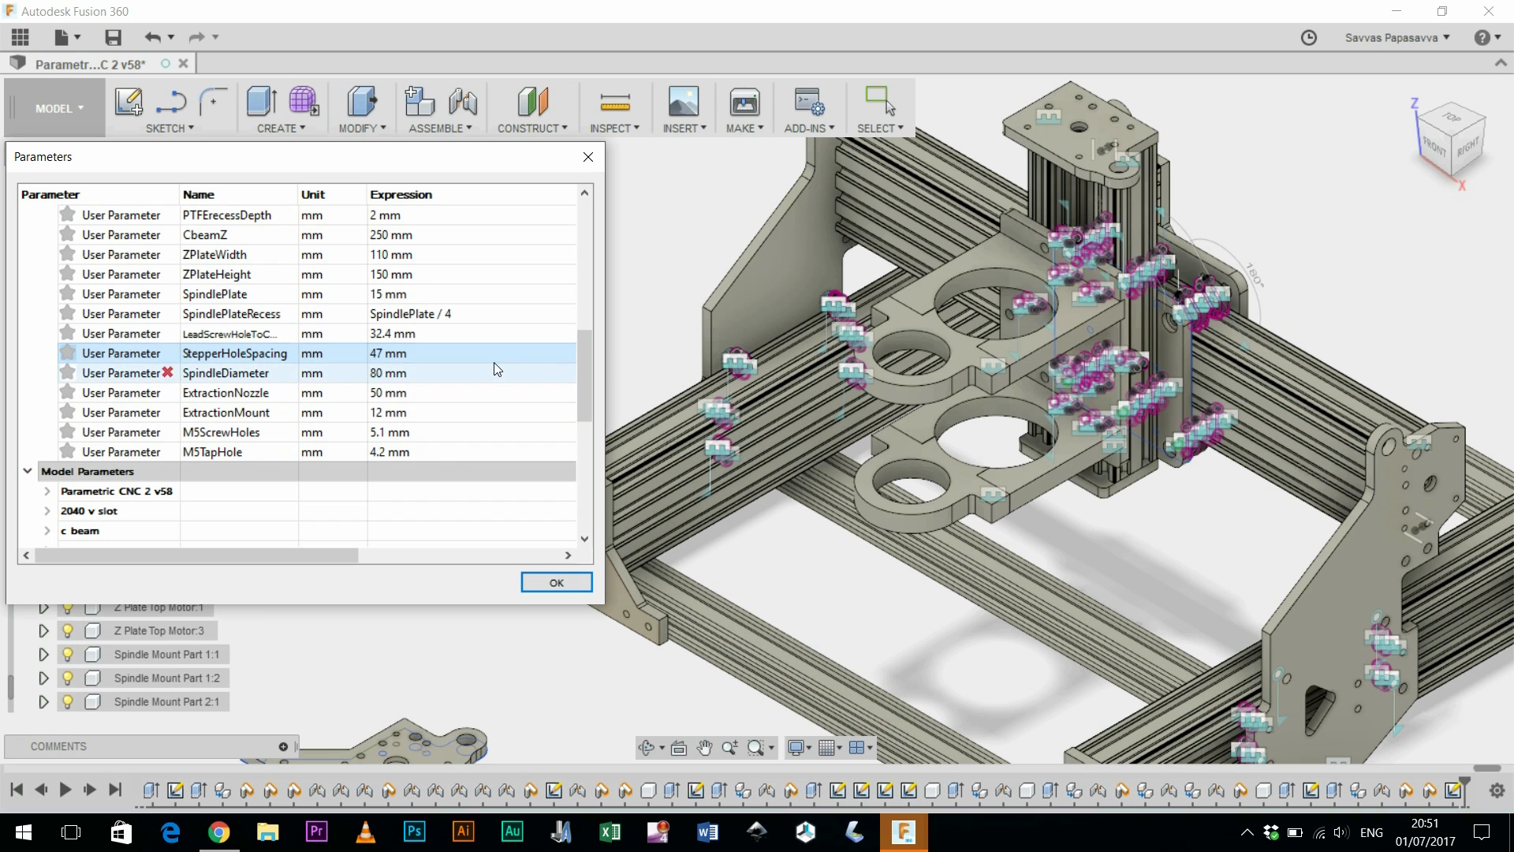
# Step: Set the SpindleDiameter user parameter to 60 mm
pyautogui.scroll(-1, 394, 364)
pyautogui.click(394, 354)
pyautogui.click(390, 354)
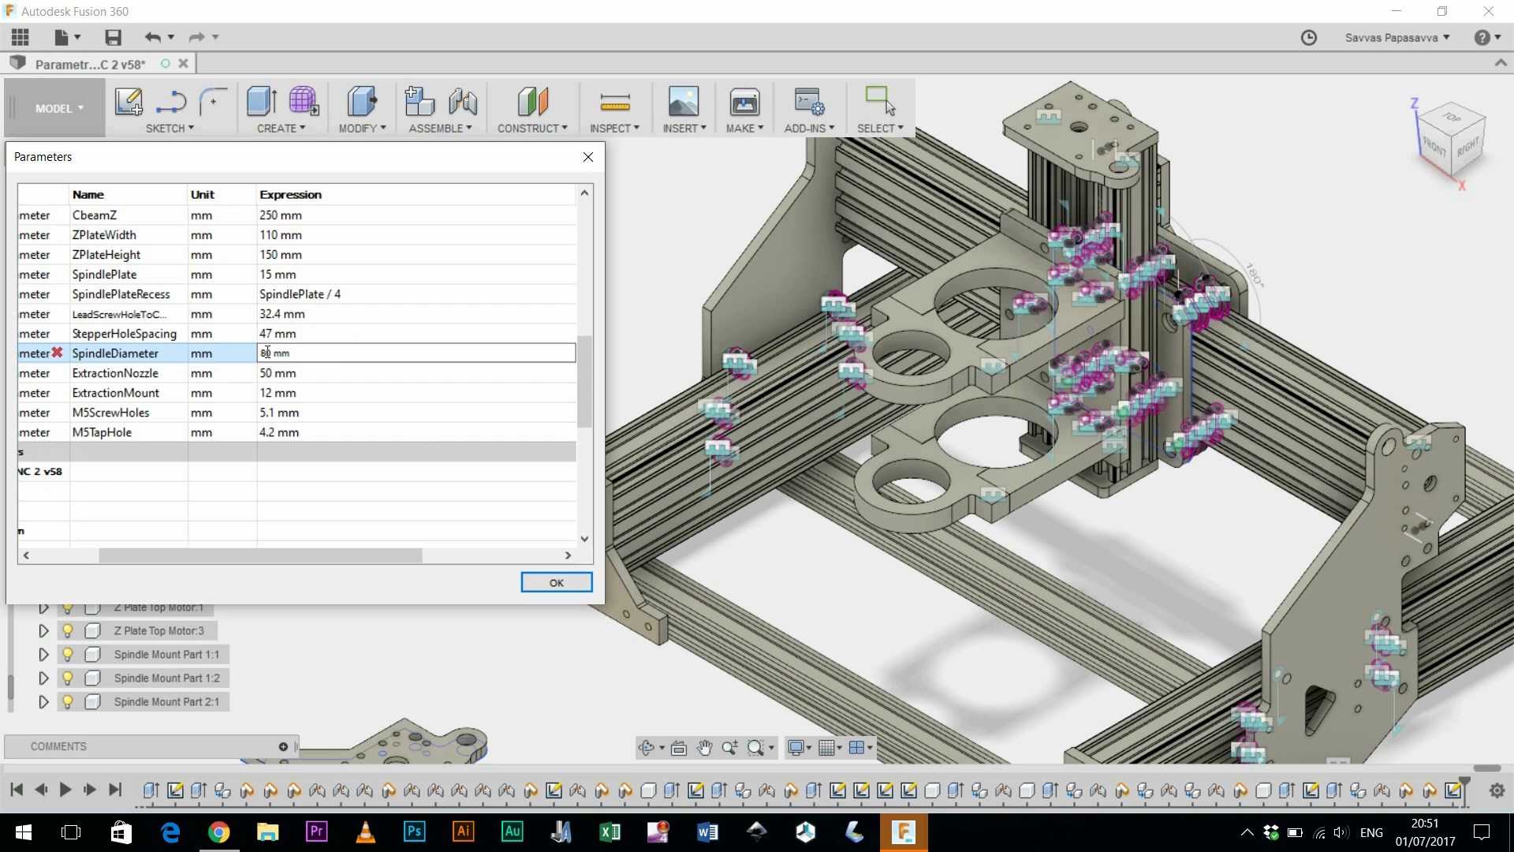
pyautogui.doubleClick(271, 354)
pyautogui.write('60')
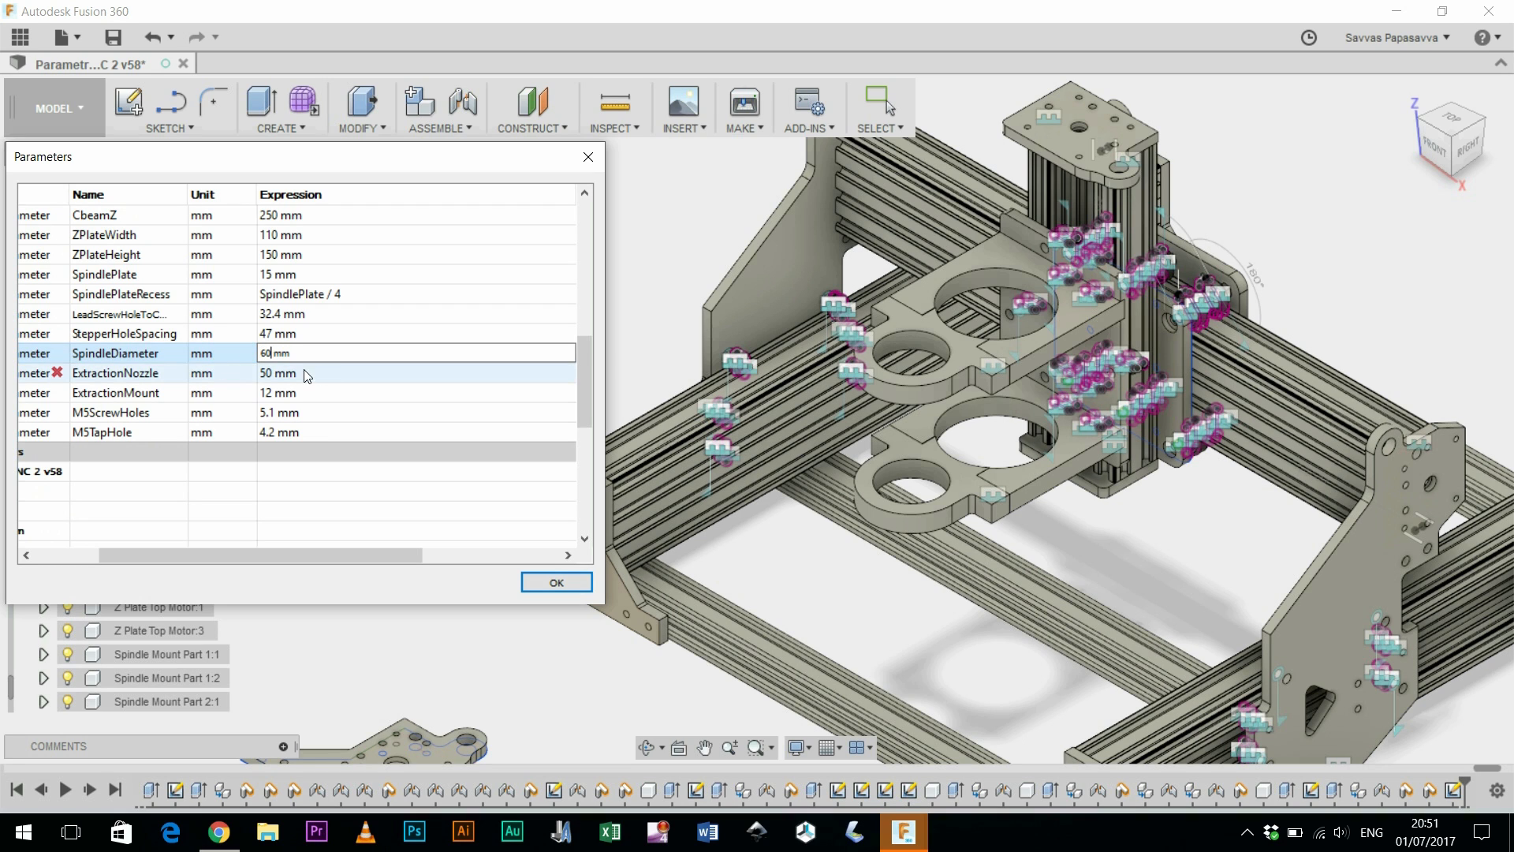
pyautogui.click(351, 369)
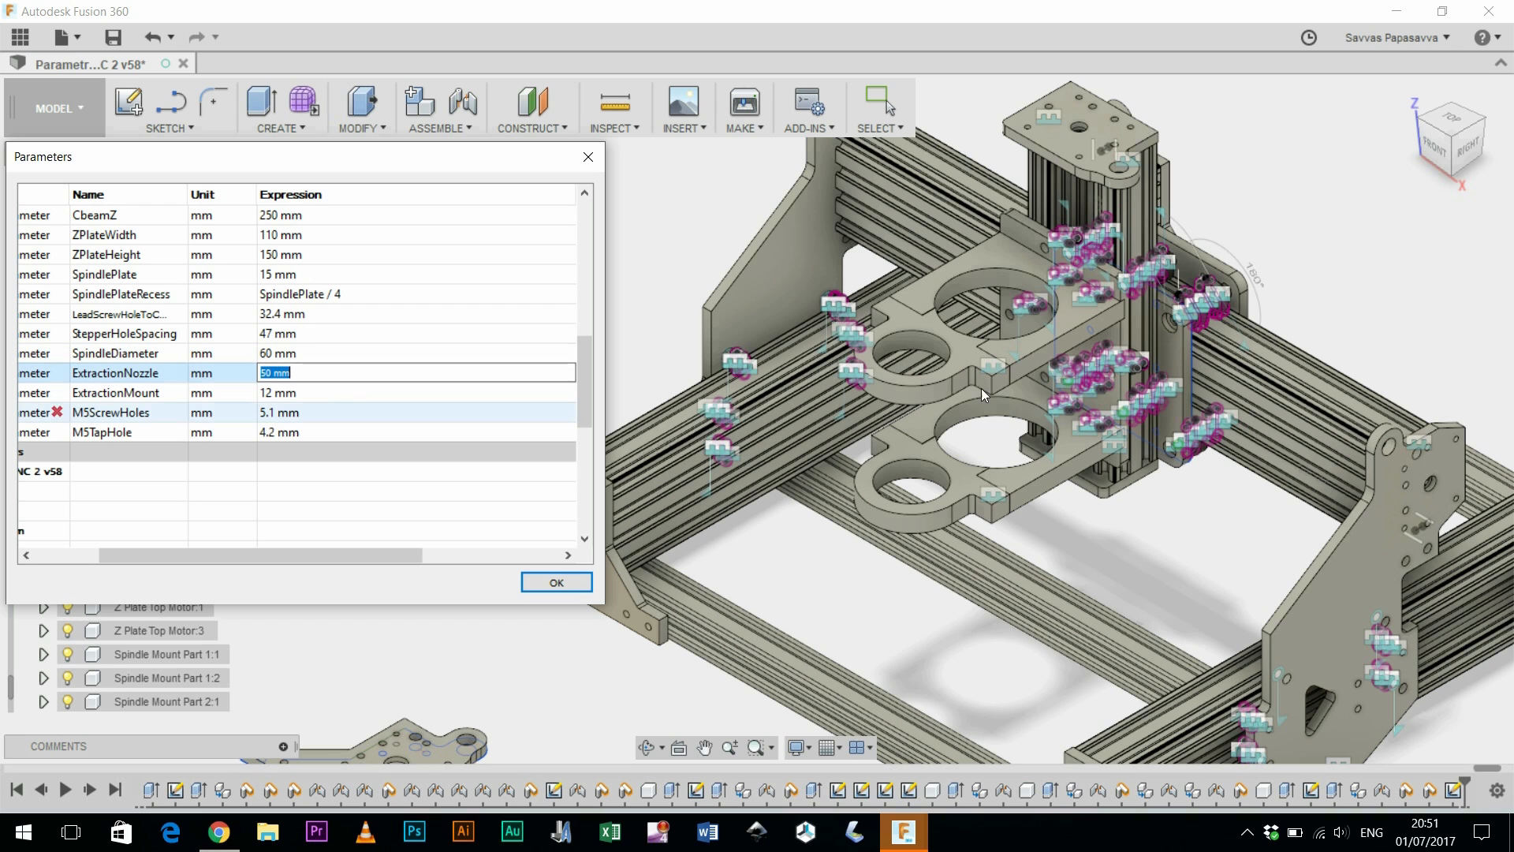
# Step: Examine the spindle mount's spindle and extraction holes from above and select the front clamp part, Spindle Mount Part 2
pyautogui.scroll(5, 1027, 327)
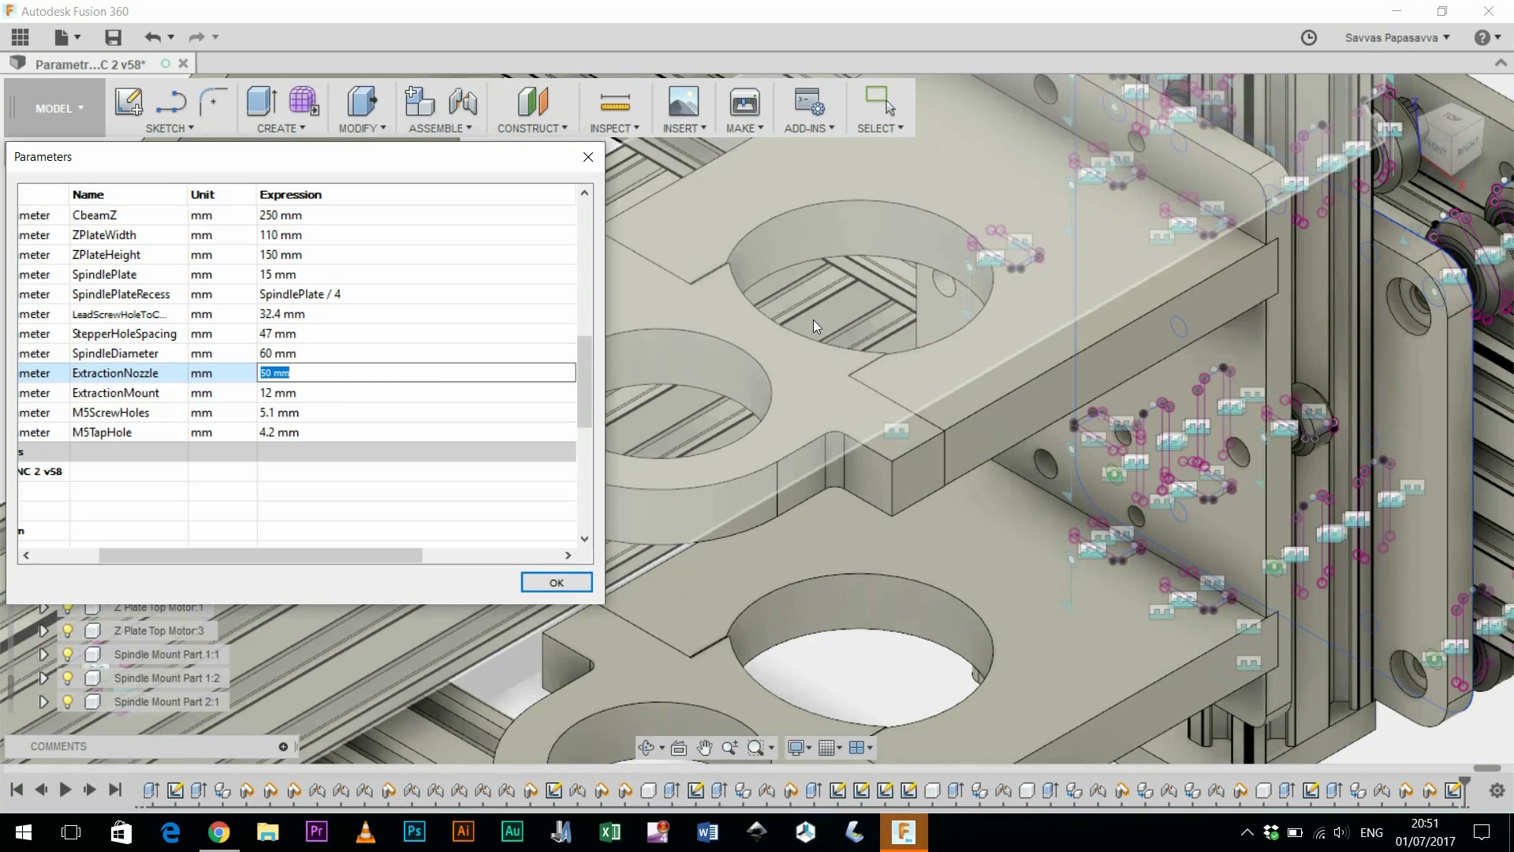
pyautogui.scroll(-4, 885, 604)
pyautogui.keyDown('shift'); pyautogui.moveTo(882, 427); pyautogui.dragTo(895, 656, button='middle'); pyautogui.keyUp('shift')
pyautogui.scroll(-6, 896, 656)
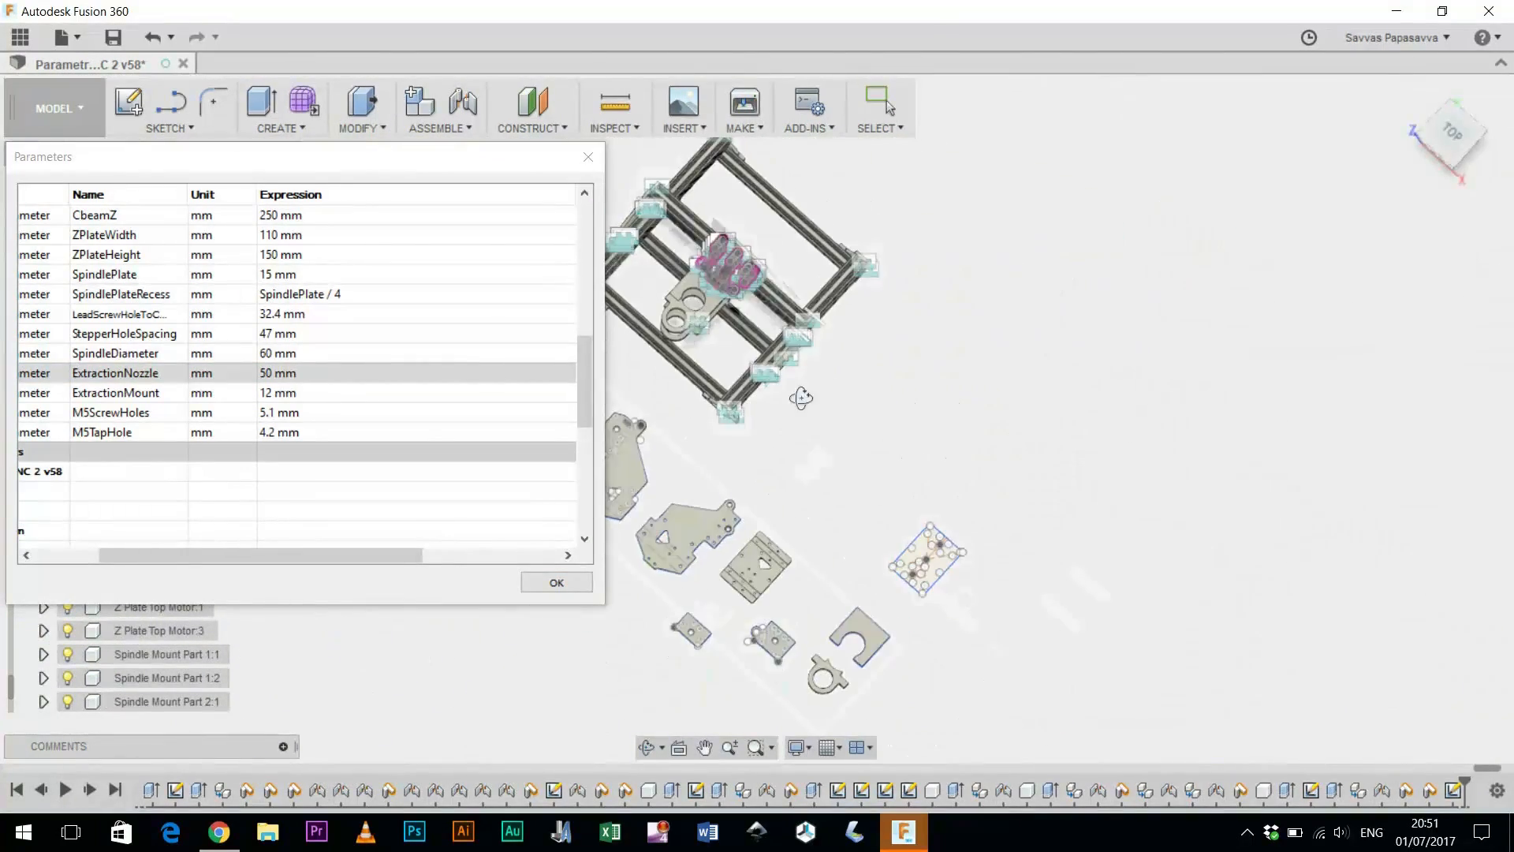
pyautogui.scroll(1, 759, 386)
pyautogui.scroll(-2, 758, 386)
pyautogui.scroll(5, 730, 388)
pyautogui.moveTo(838, 489); pyautogui.dragTo(905, 571, button='middle')
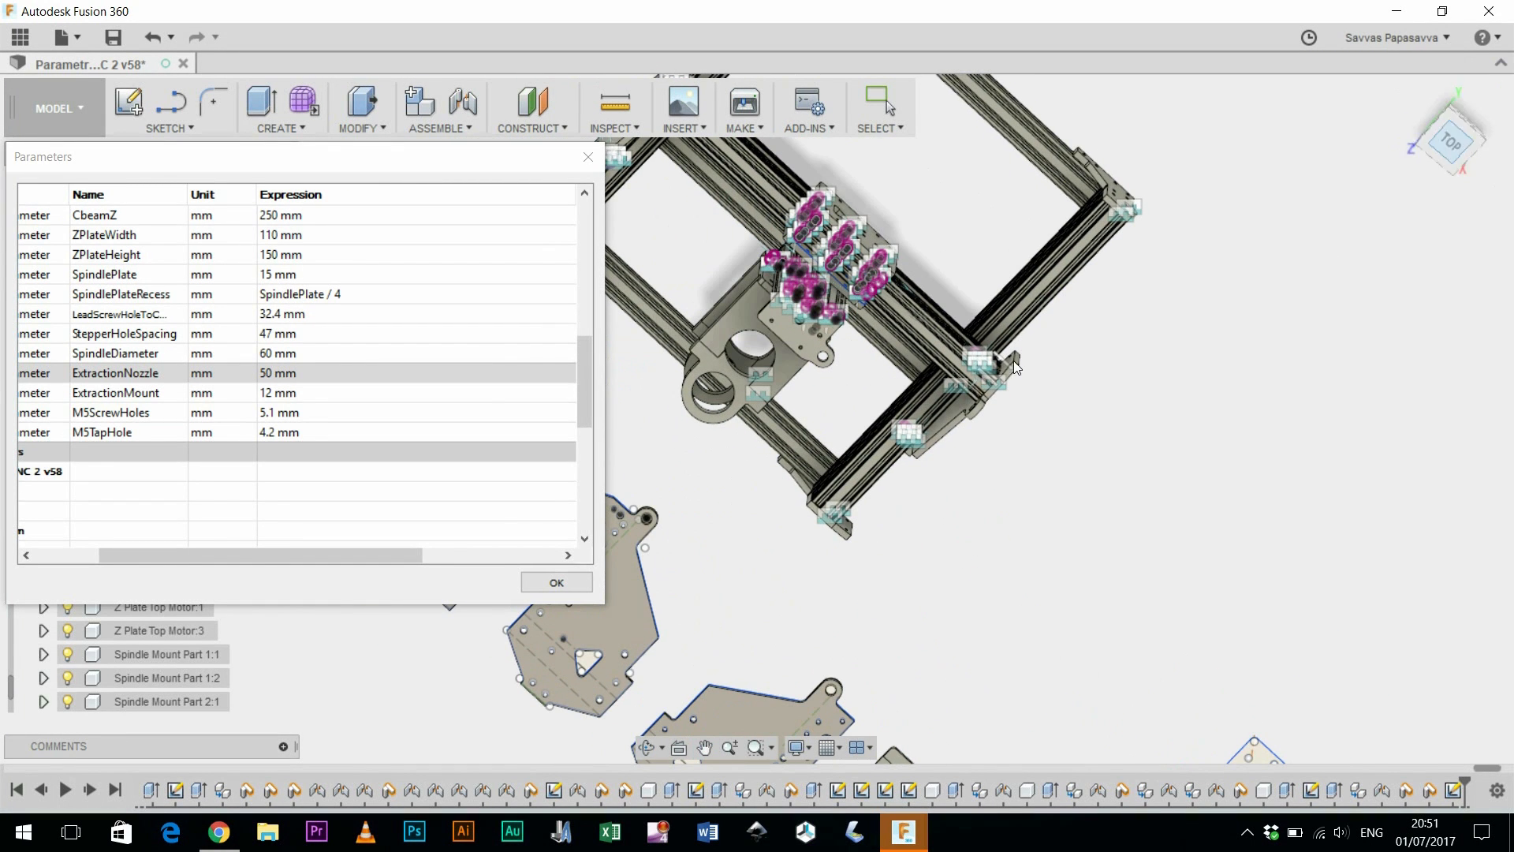
pyautogui.scroll(-5, 554, 426)
pyautogui.scroll(-5, 743, 360)
pyautogui.moveTo(930, 358); pyautogui.dragTo(1175, 356, button='middle')
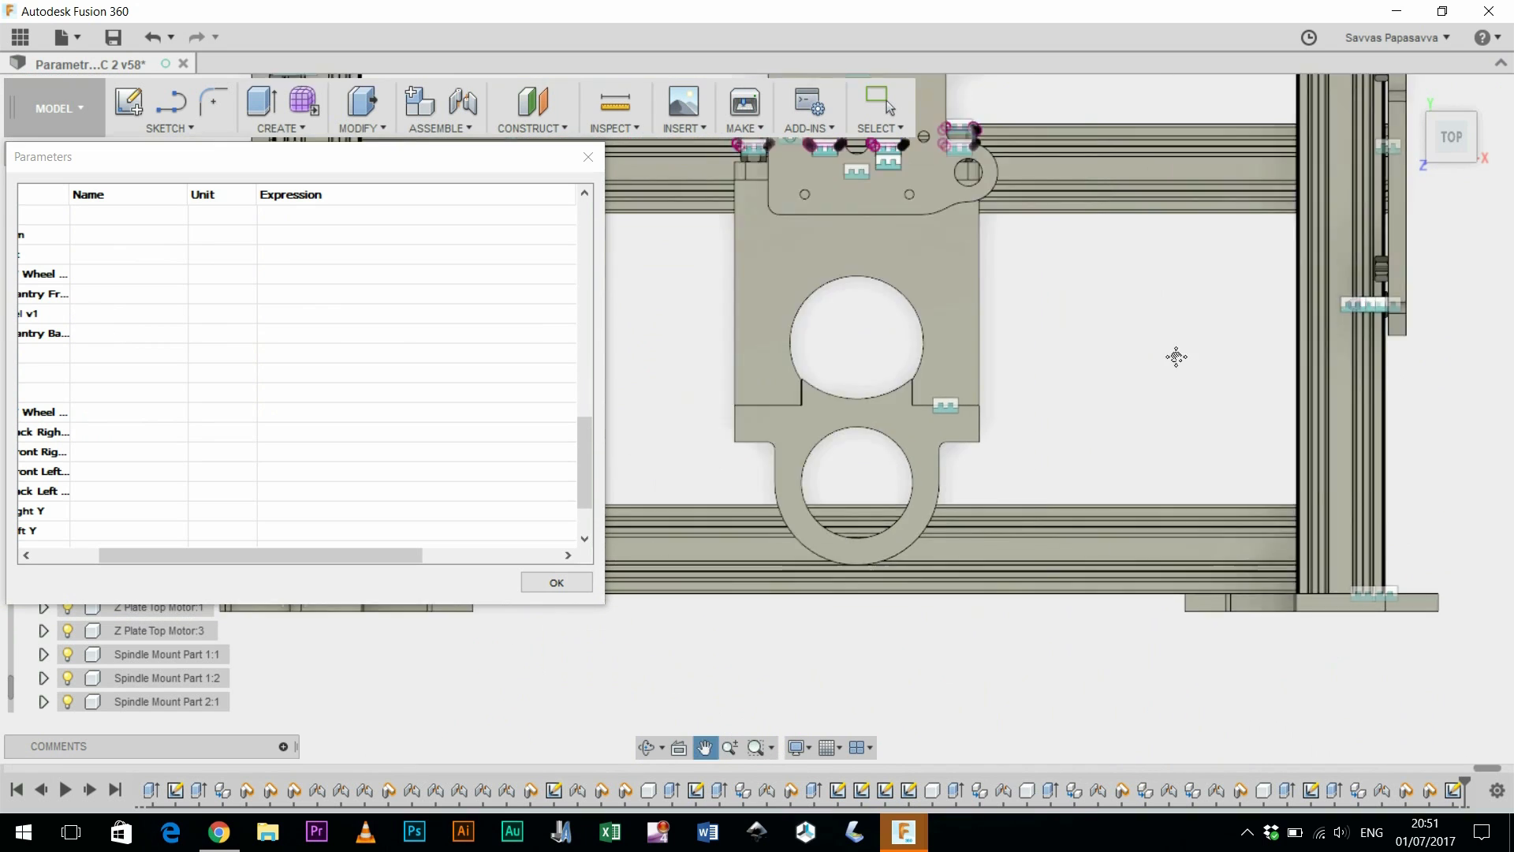
pyautogui.scroll(3, 1061, 416)
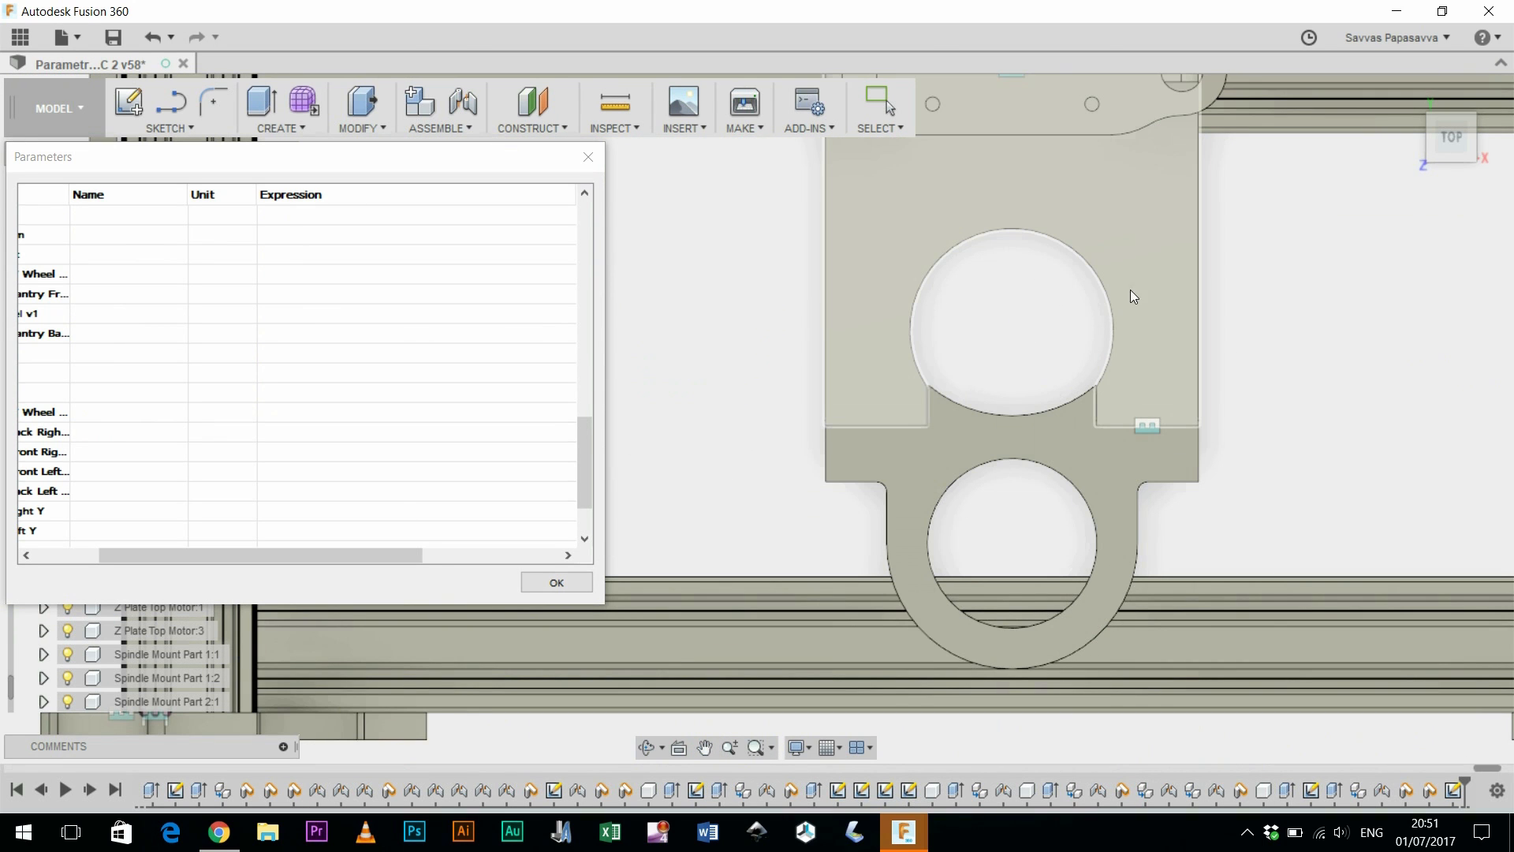
pyautogui.click(1036, 411)
# Step: Widen the Parameter column of the parameters table and open the SpindleDiameter name for editing
pyautogui.moveTo(158, 555); pyautogui.dragTo(93, 555)
pyautogui.doubleClick(181, 191)
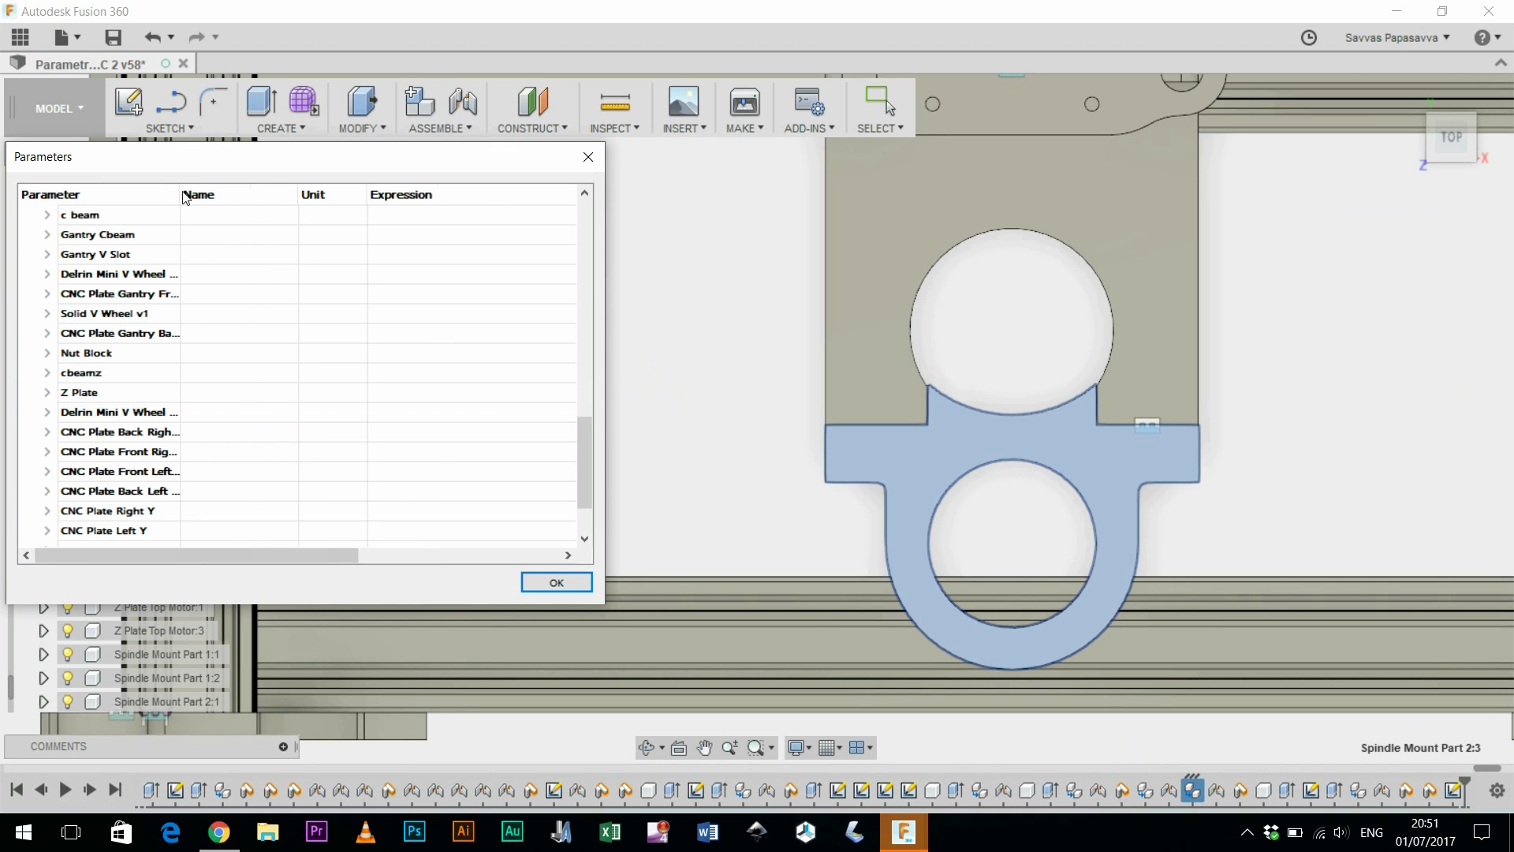
pyautogui.moveTo(594, 464); pyautogui.dragTo(549, 391)
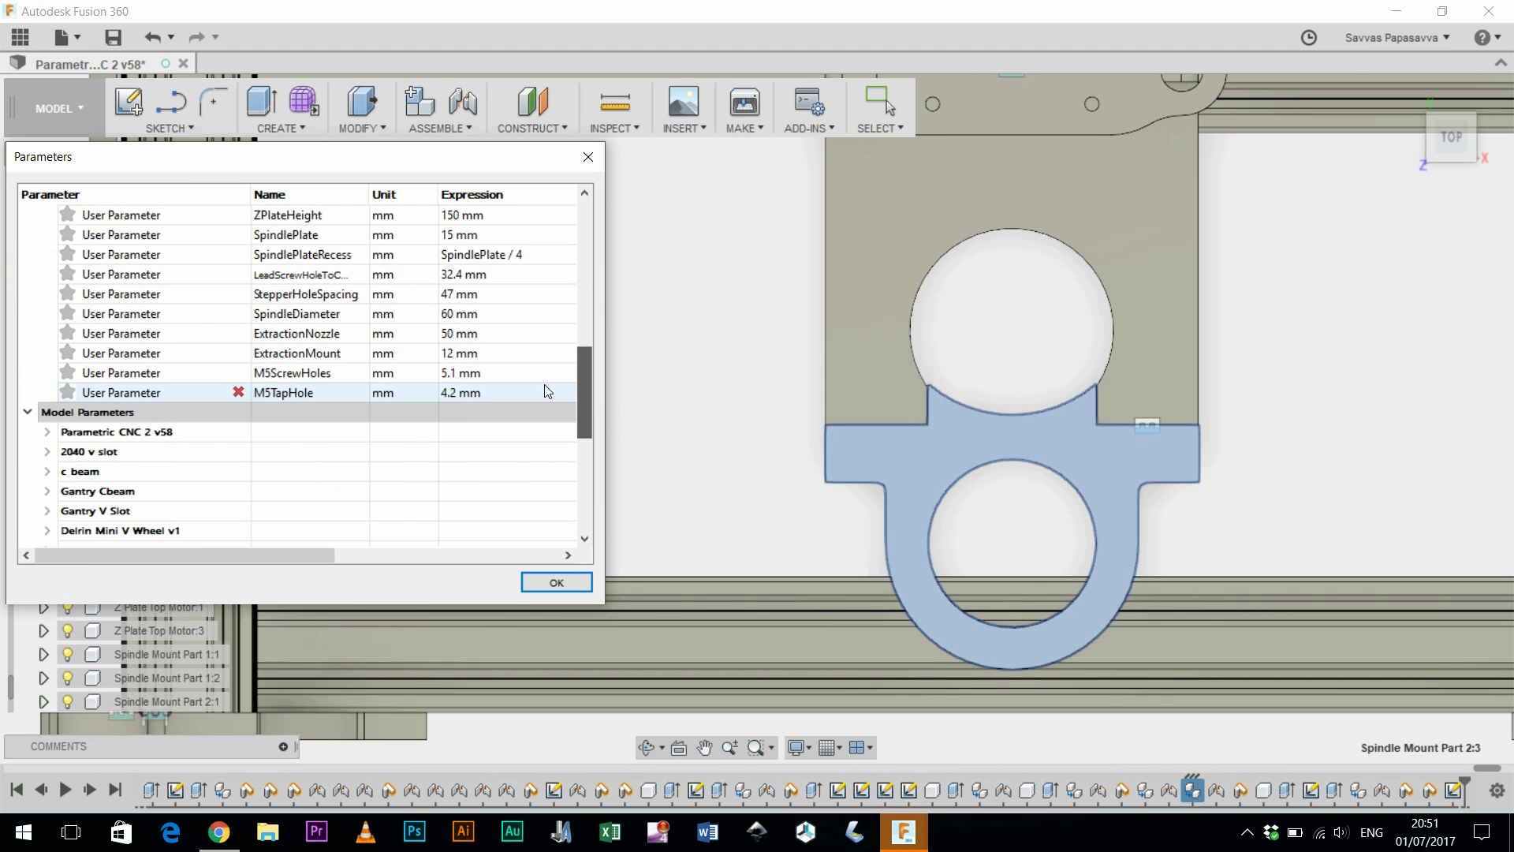
pyautogui.doubleClick(308, 314)
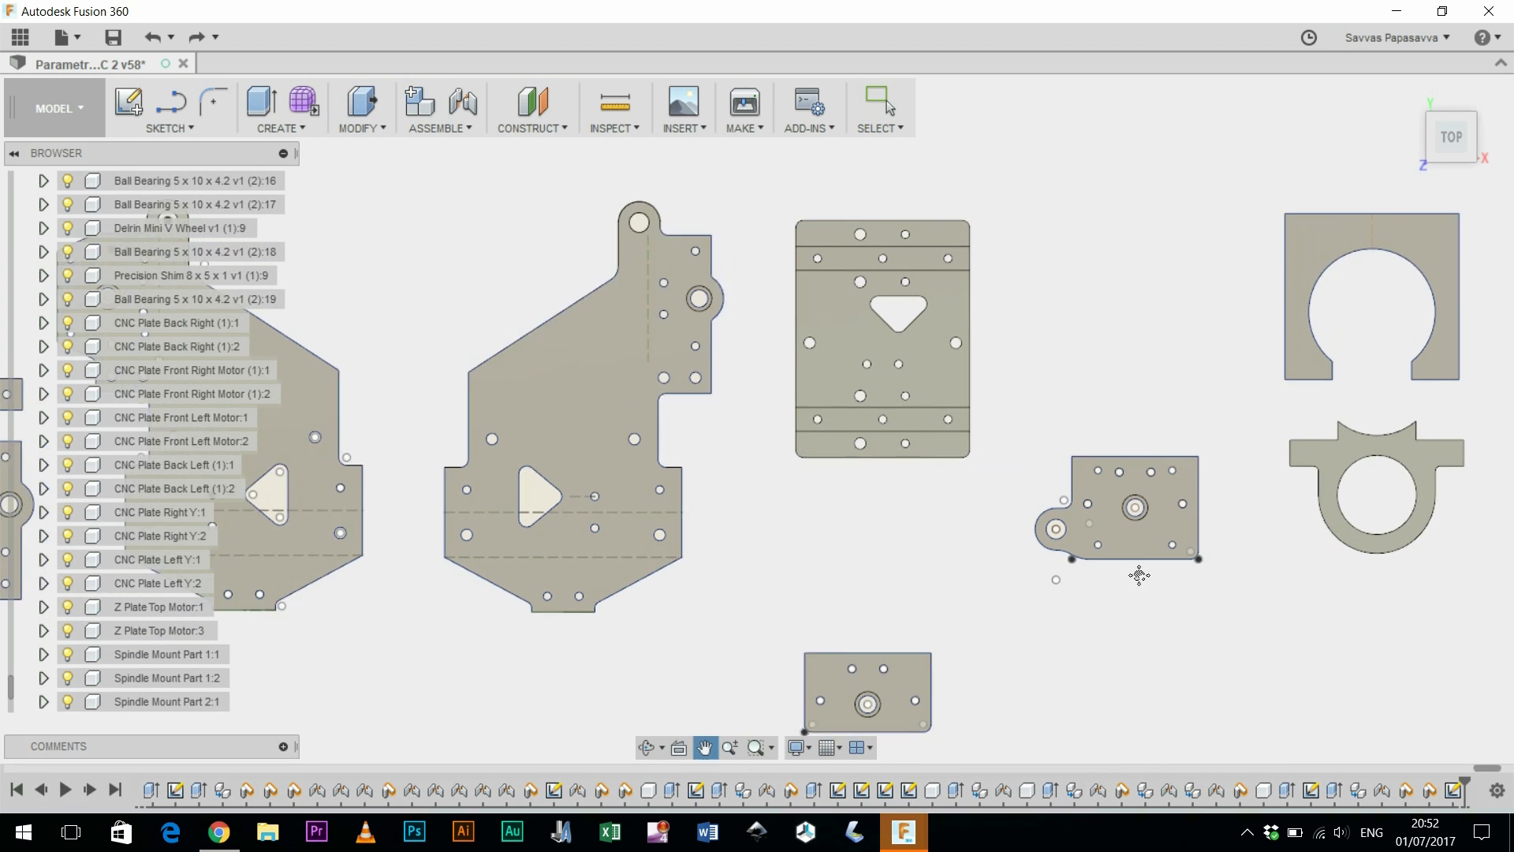
# Step: Open the profile sketch of the flat-laid Spindle Mount Part 2 for editing
pyautogui.moveTo(1139, 575); pyautogui.dragTo(1064, 442)
pyautogui.press('Escape')
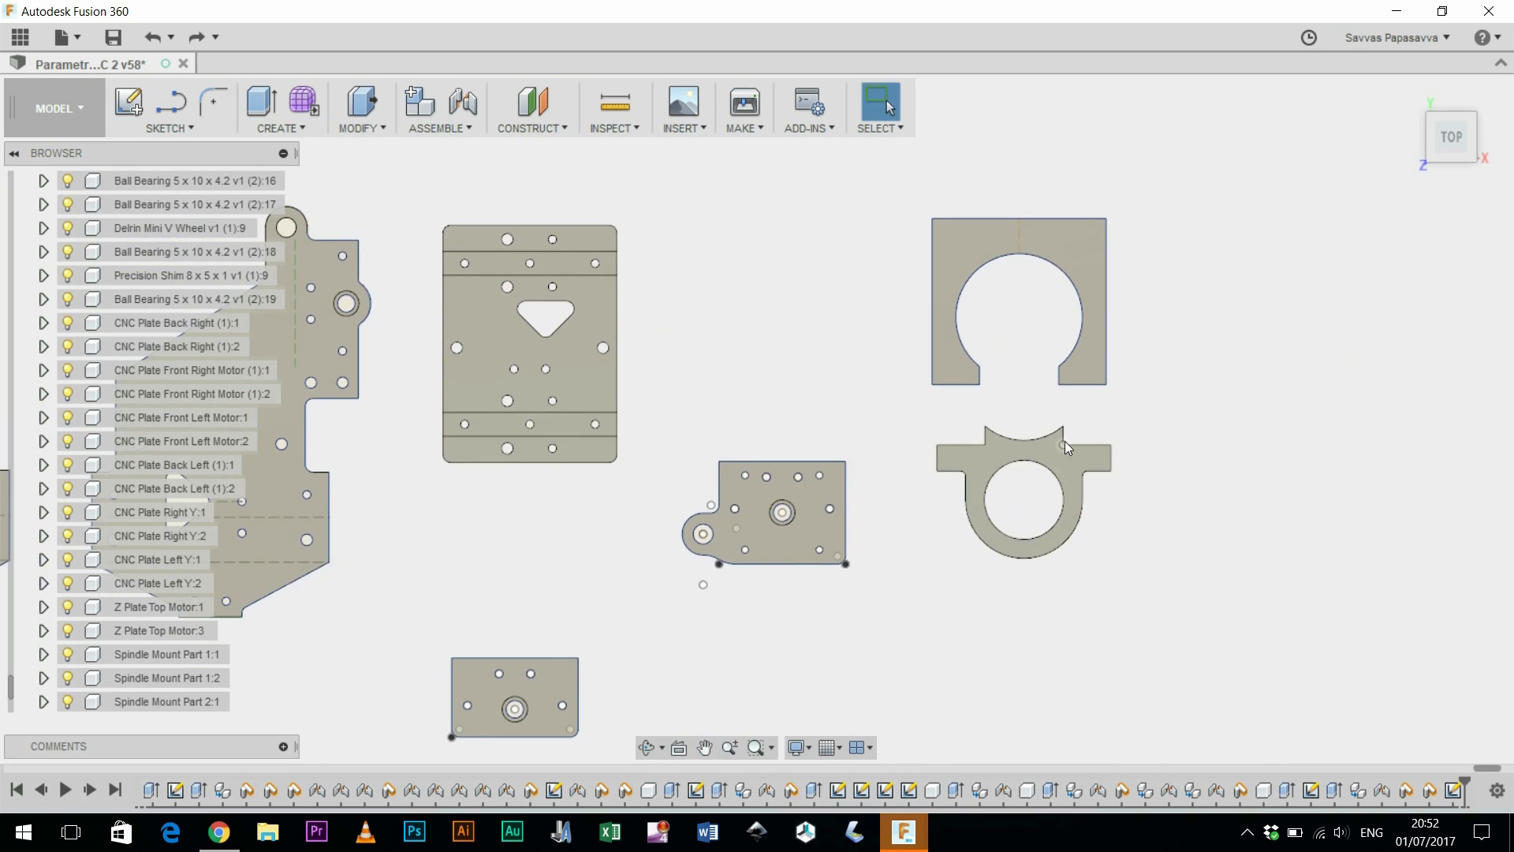
pyautogui.scroll(5, 1017, 438)
pyautogui.click(976, 451)
pyautogui.rightClick(976, 452)
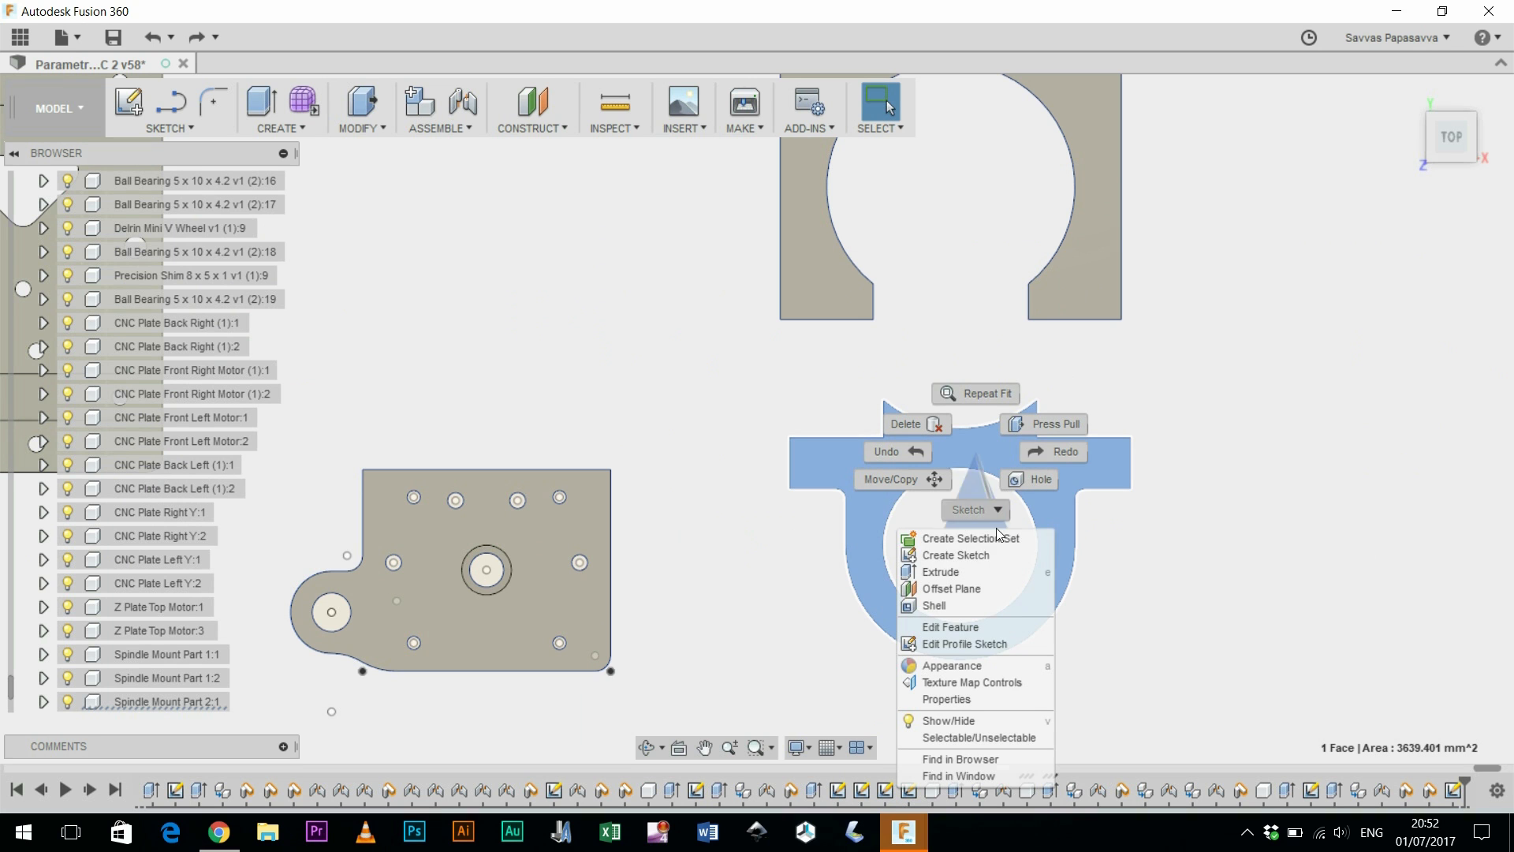
pyautogui.click(964, 642)
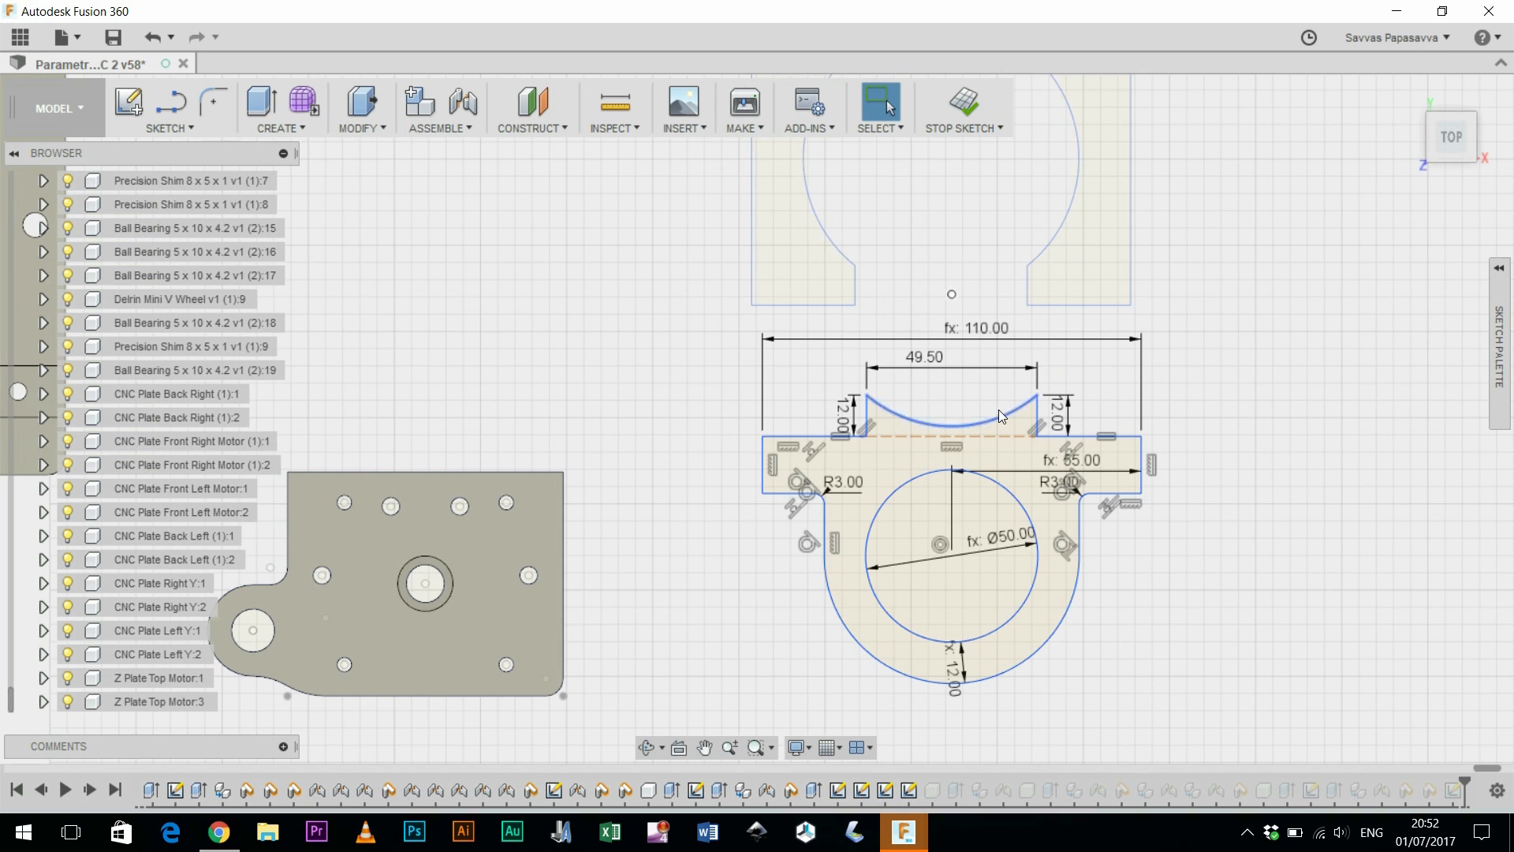
# Step: Try to dimension the radius of the mount's concave upper arc with the SpindleDiameter parameter
pyautogui.click(987, 419)
pyautogui.press('d')
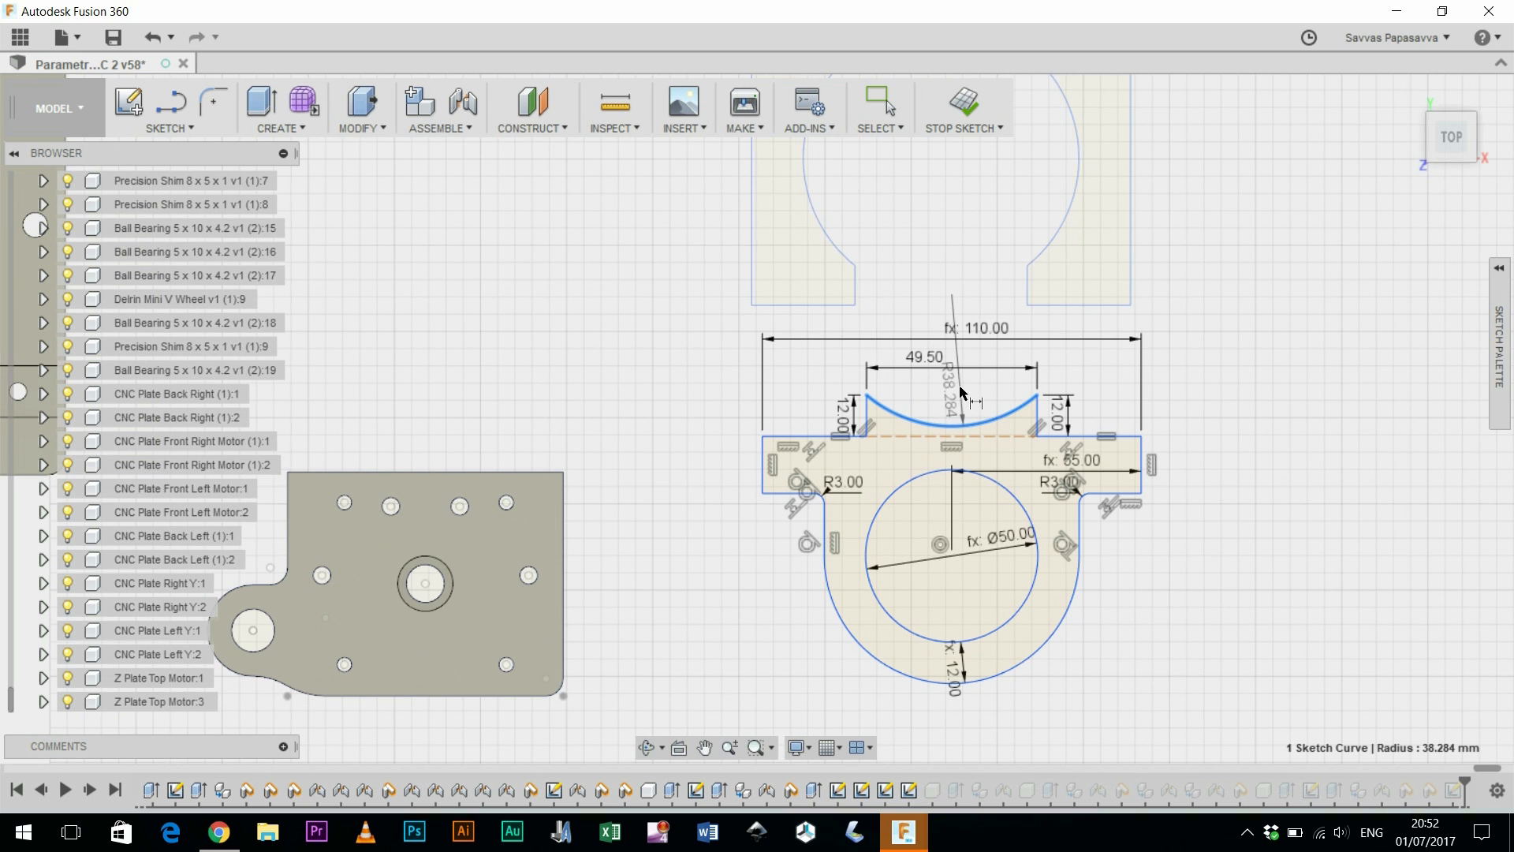
pyautogui.click(966, 391)
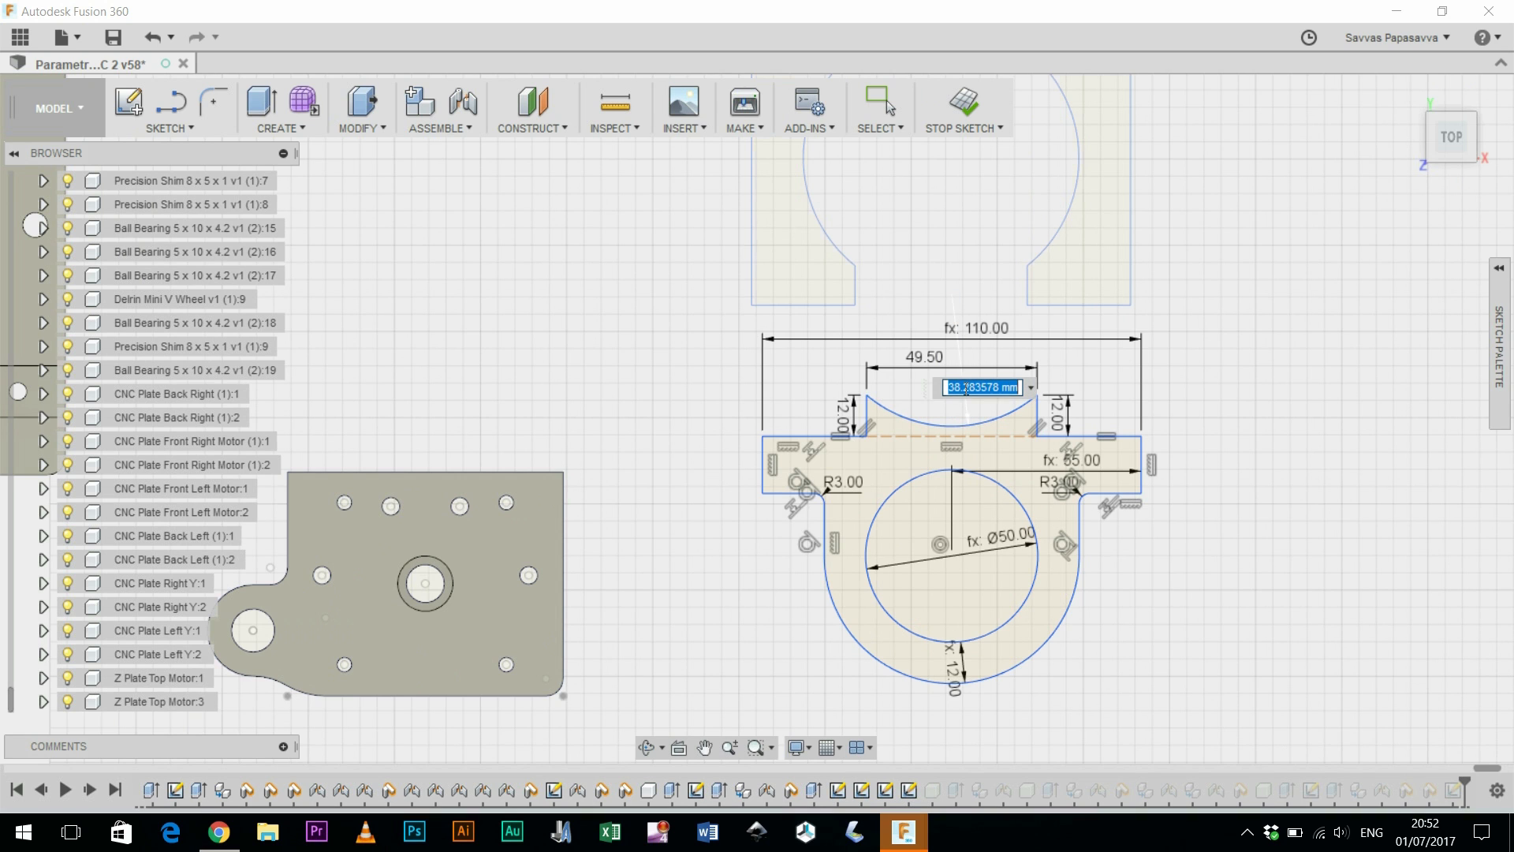
pyautogui.write('soid')
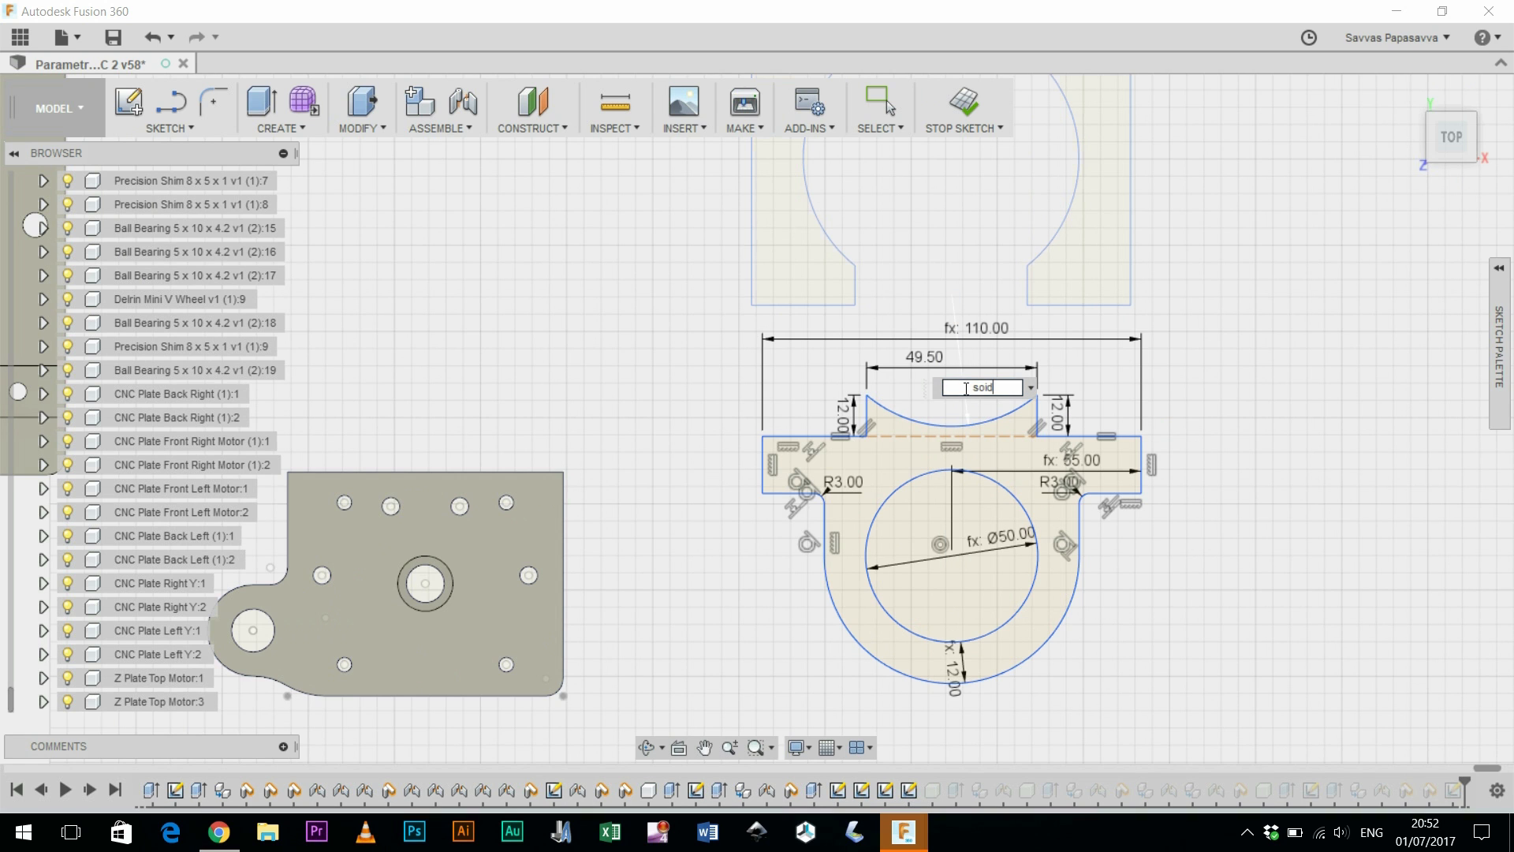
pyautogui.press('BackSpace')
pyautogui.press('BackSpace')
pyautogui.press('BackSpace')
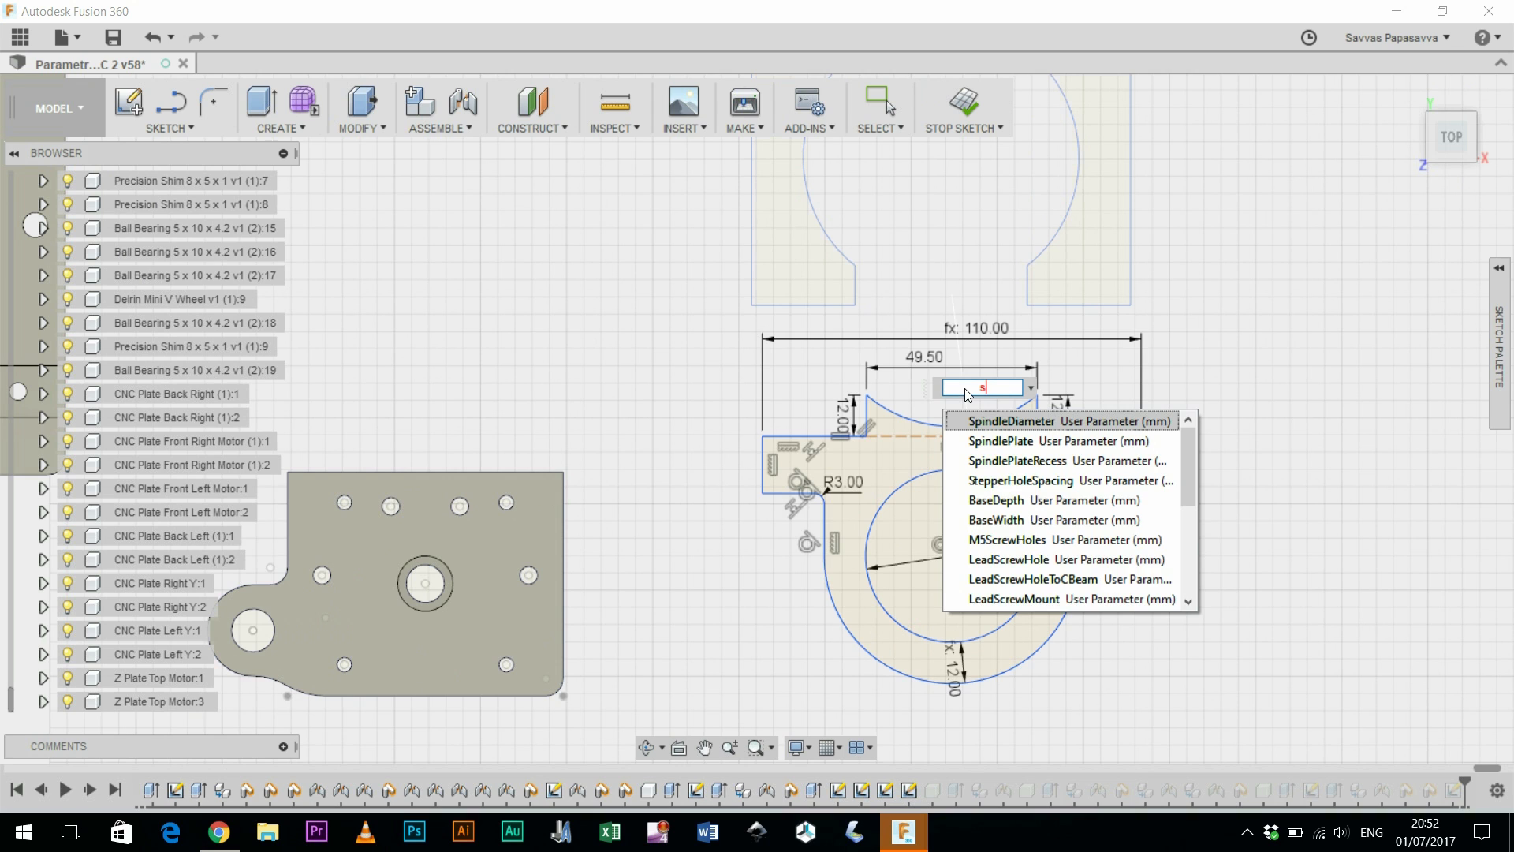
pyautogui.write('pind')
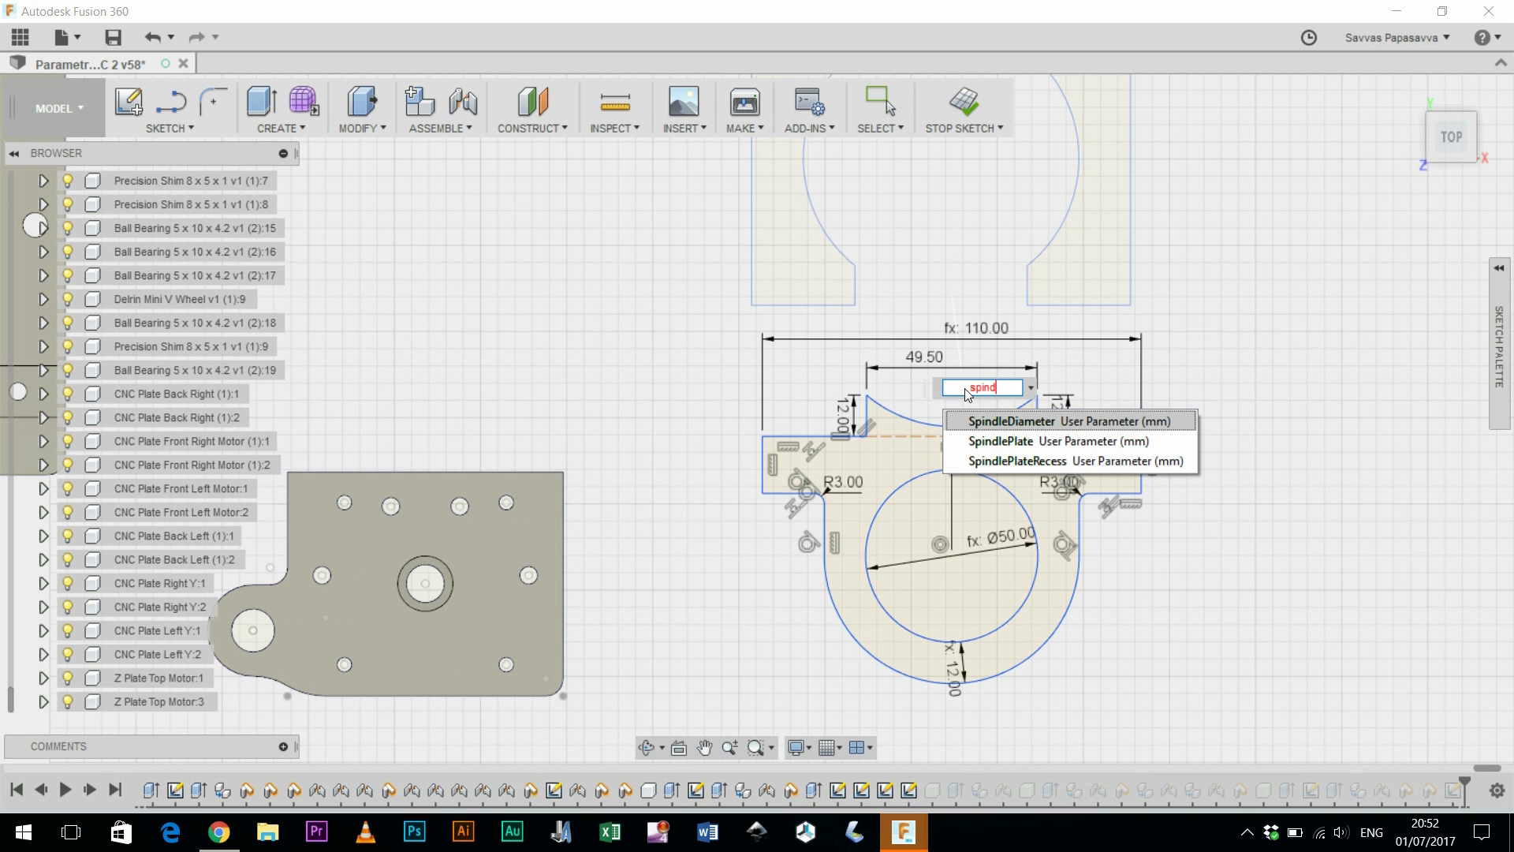
pyautogui.click(1006, 419)
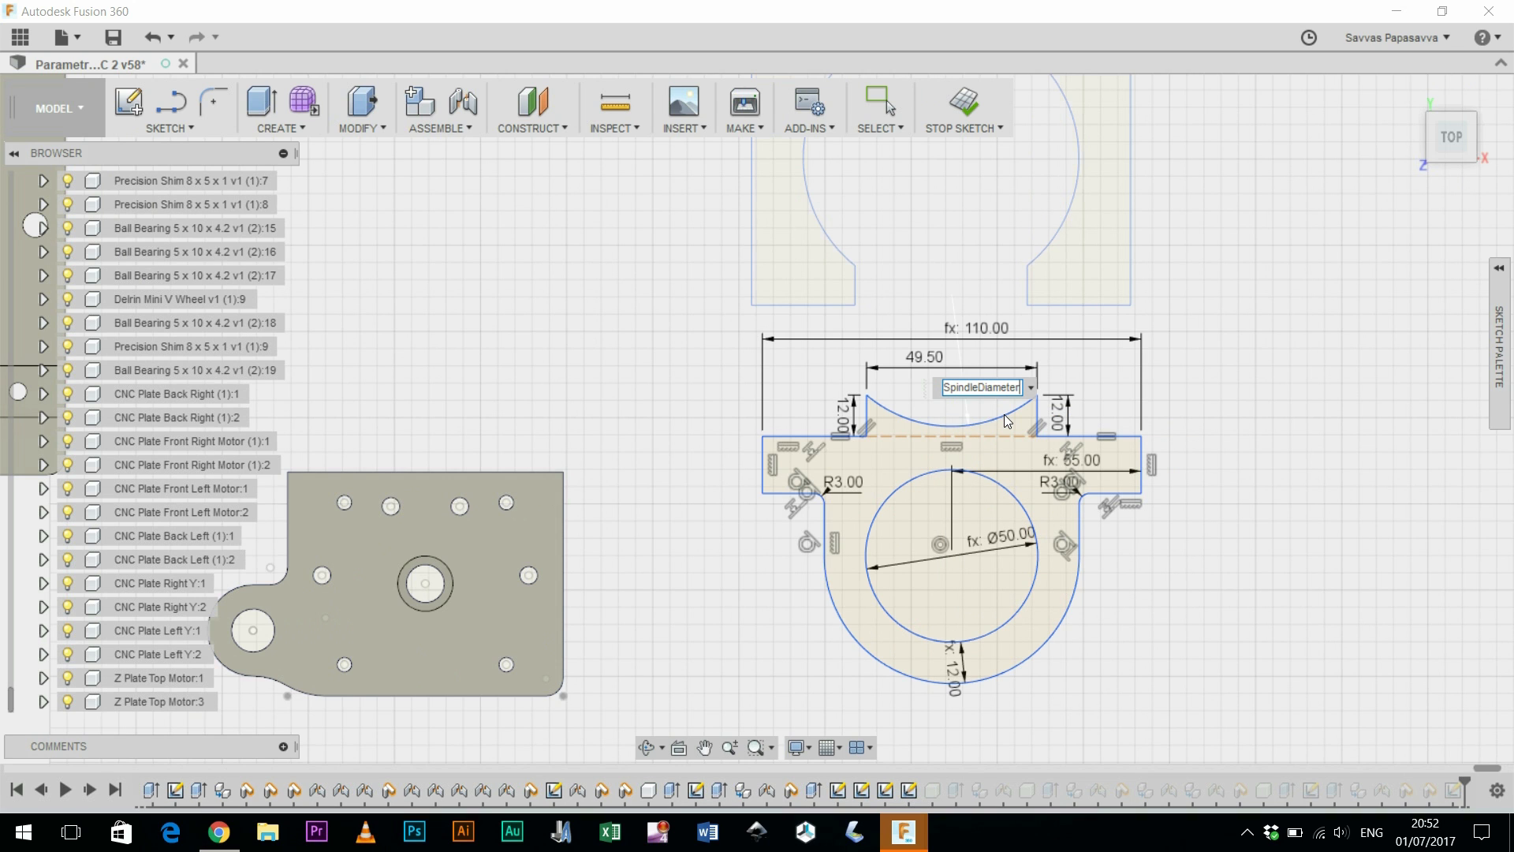
pyautogui.press('Return')
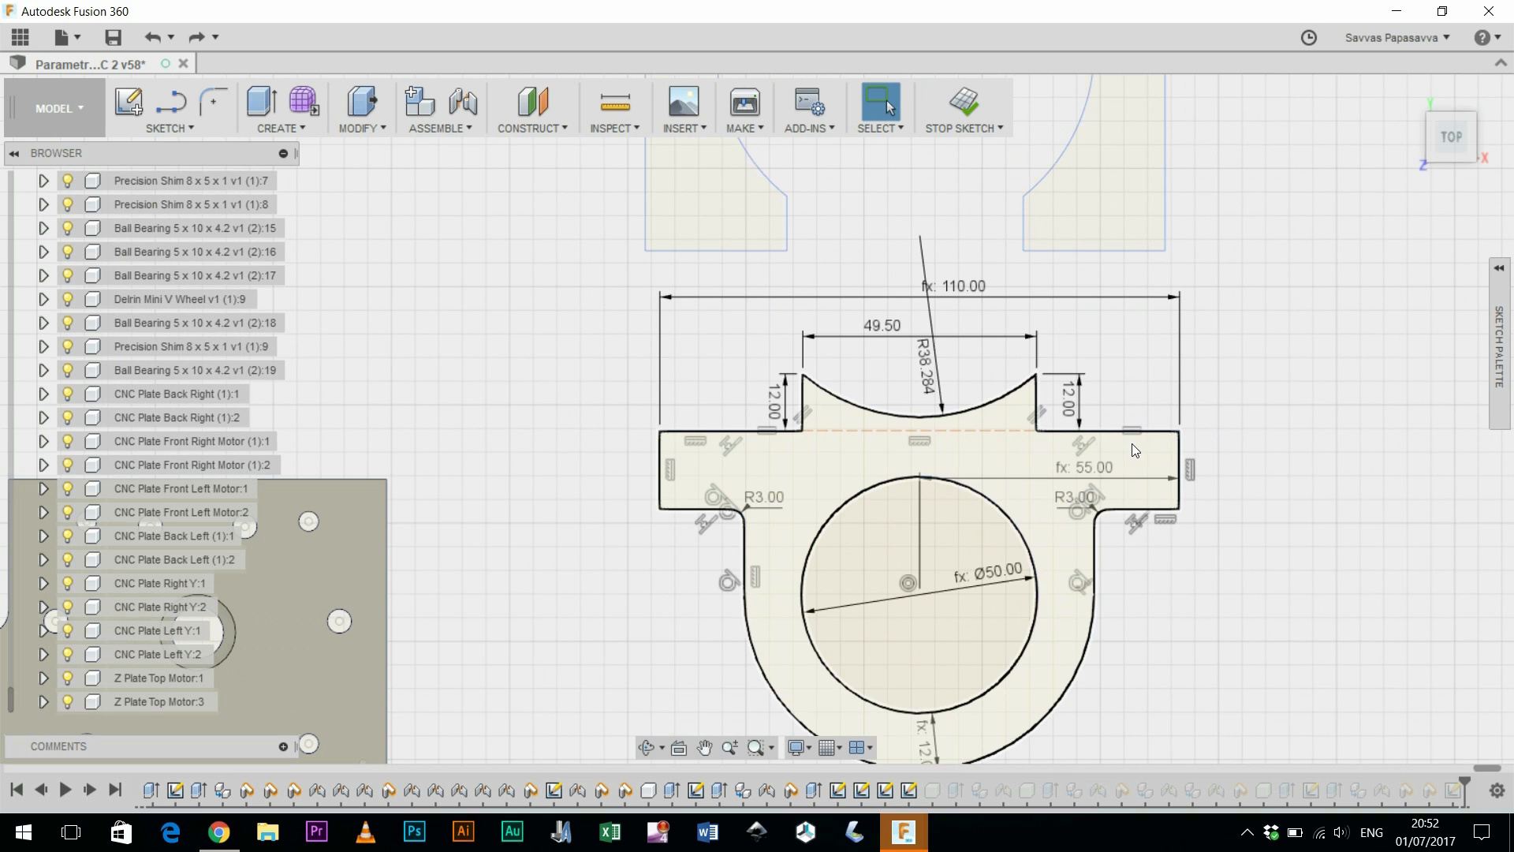
# Step: Fix the two horizontal shoulder lines on either side of the mount's concave arc
pyautogui.click(1162, 435)
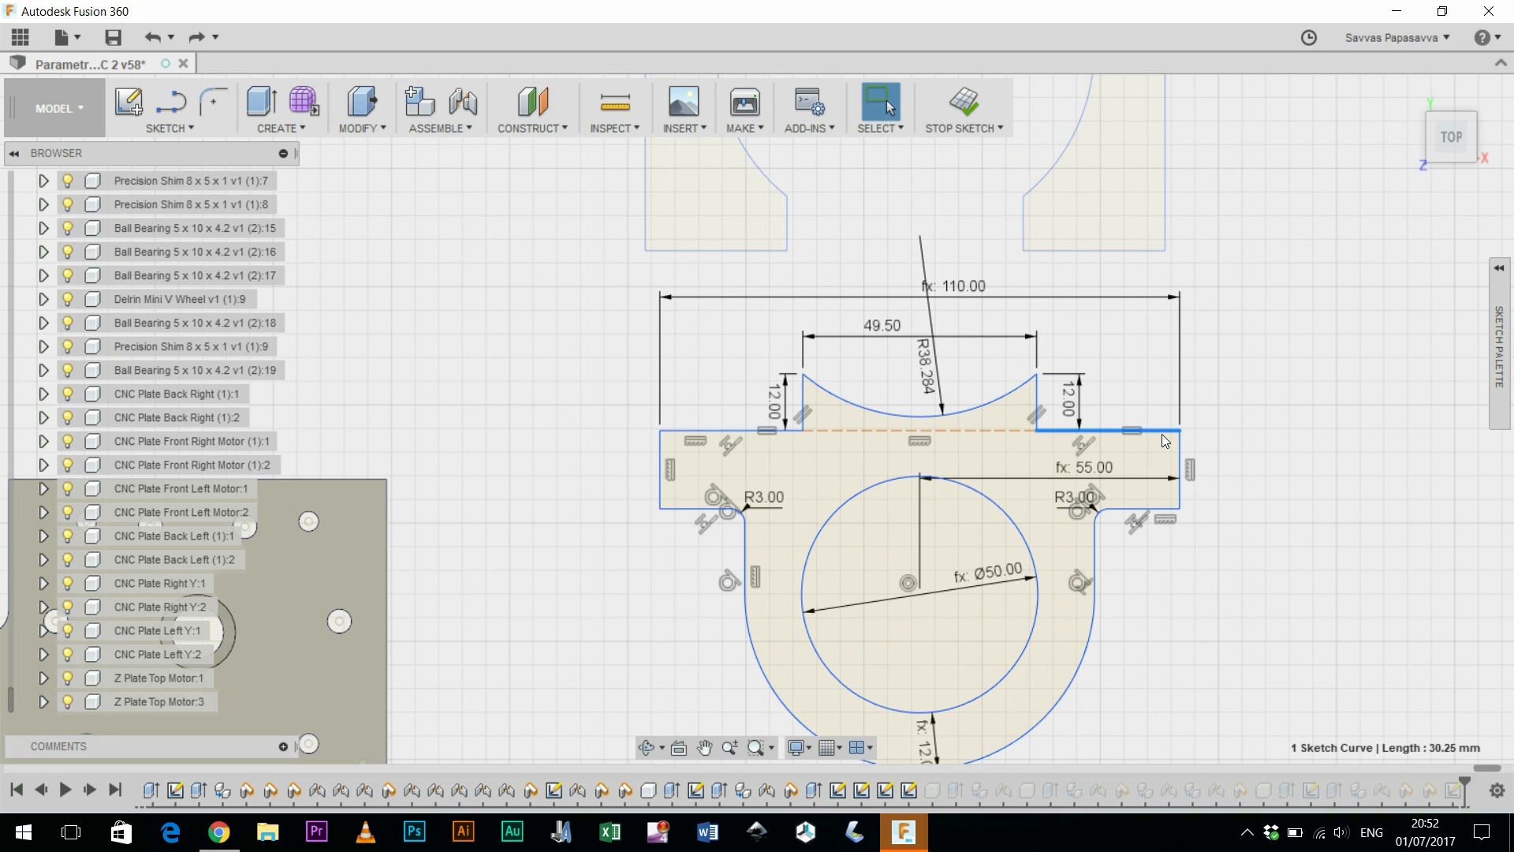
pyautogui.rightClick(1161, 434)
pyautogui.click(1127, 598)
pyautogui.click(724, 430)
pyautogui.rightClick(724, 431)
pyautogui.click(753, 596)
# Step: Delete the radius dimension of the mount's concave arc
pyautogui.click(987, 398)
pyautogui.click(929, 315)
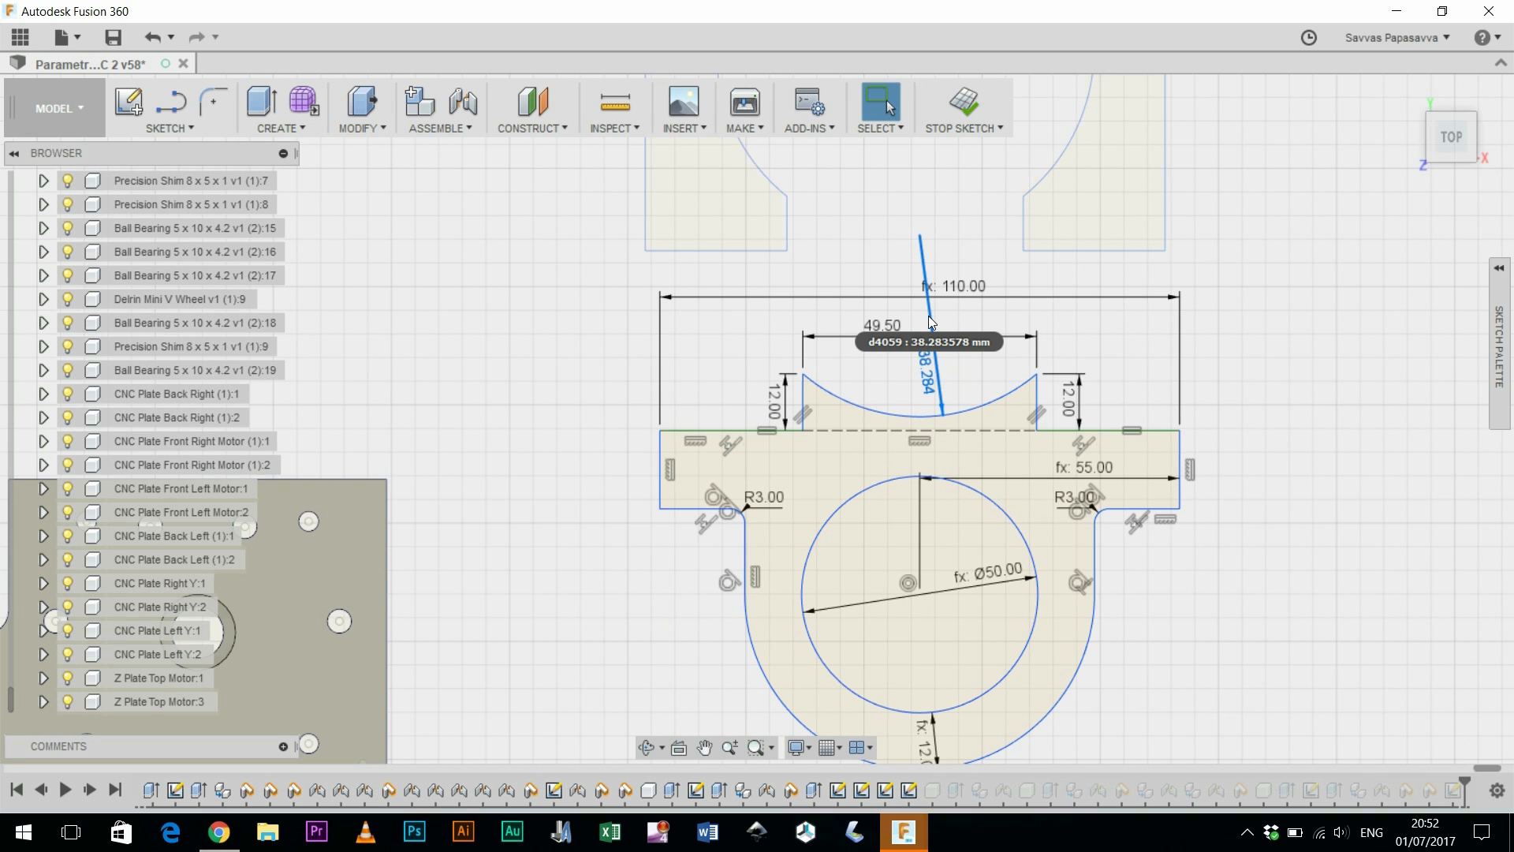
pyautogui.press('Delete')
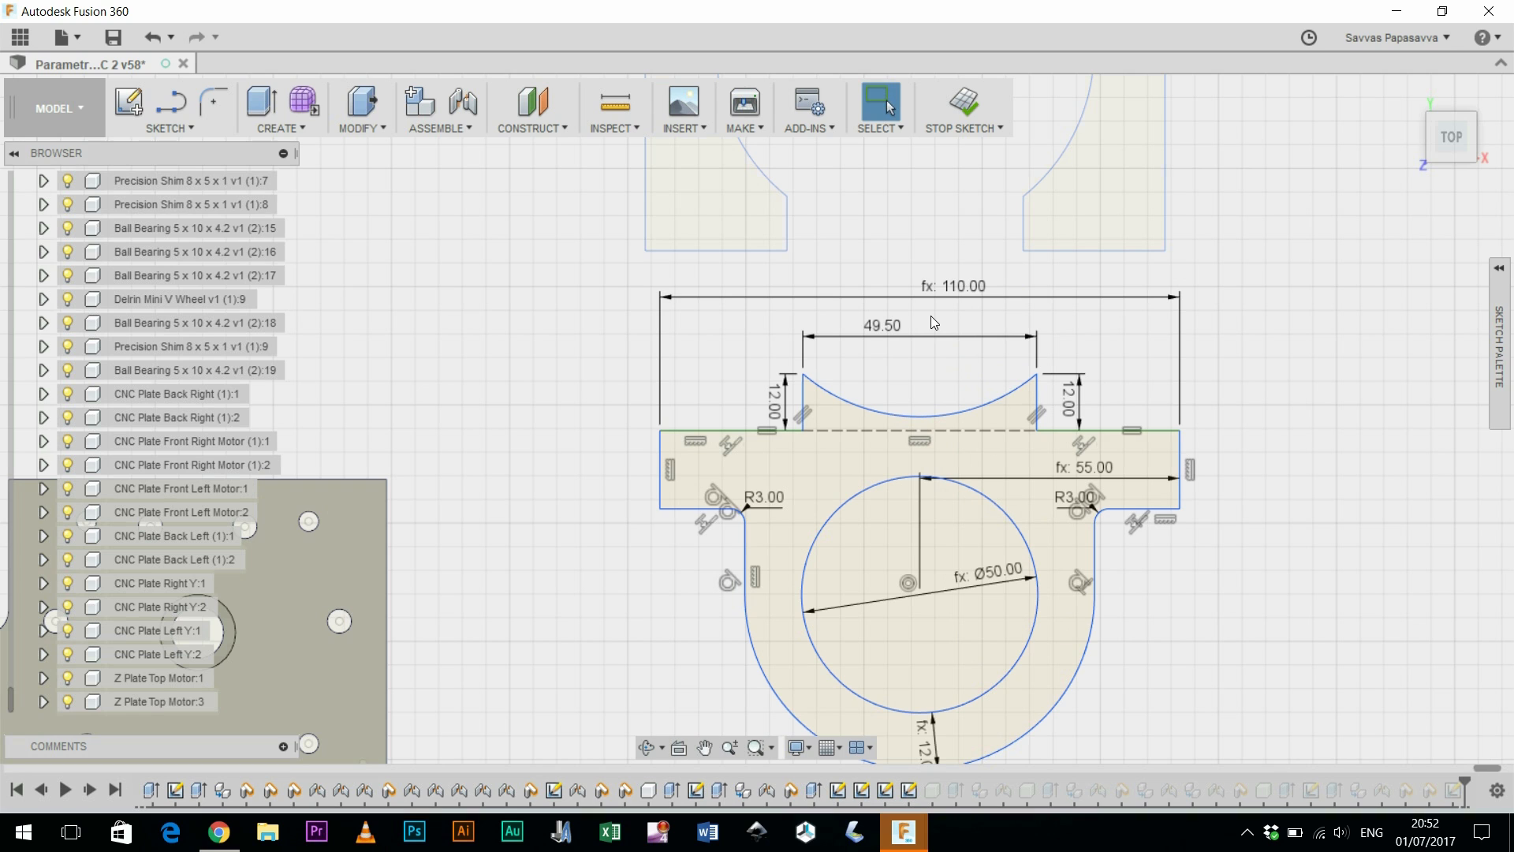
# Step: Dimension the radius of the mount's concave arc with the SpindleDiameter parameter
pyautogui.press('d')
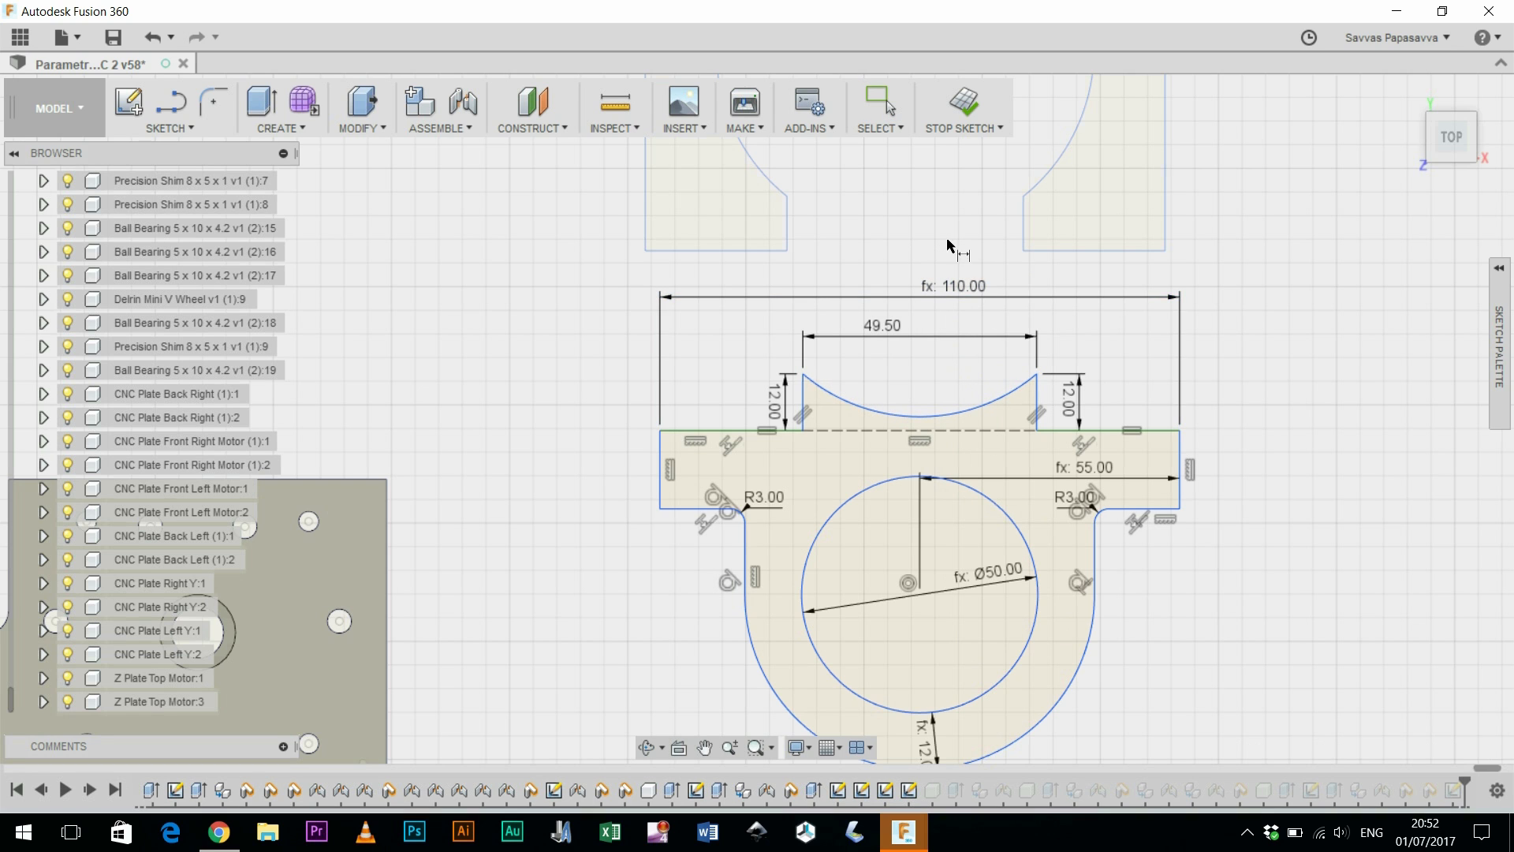
pyautogui.click(969, 408)
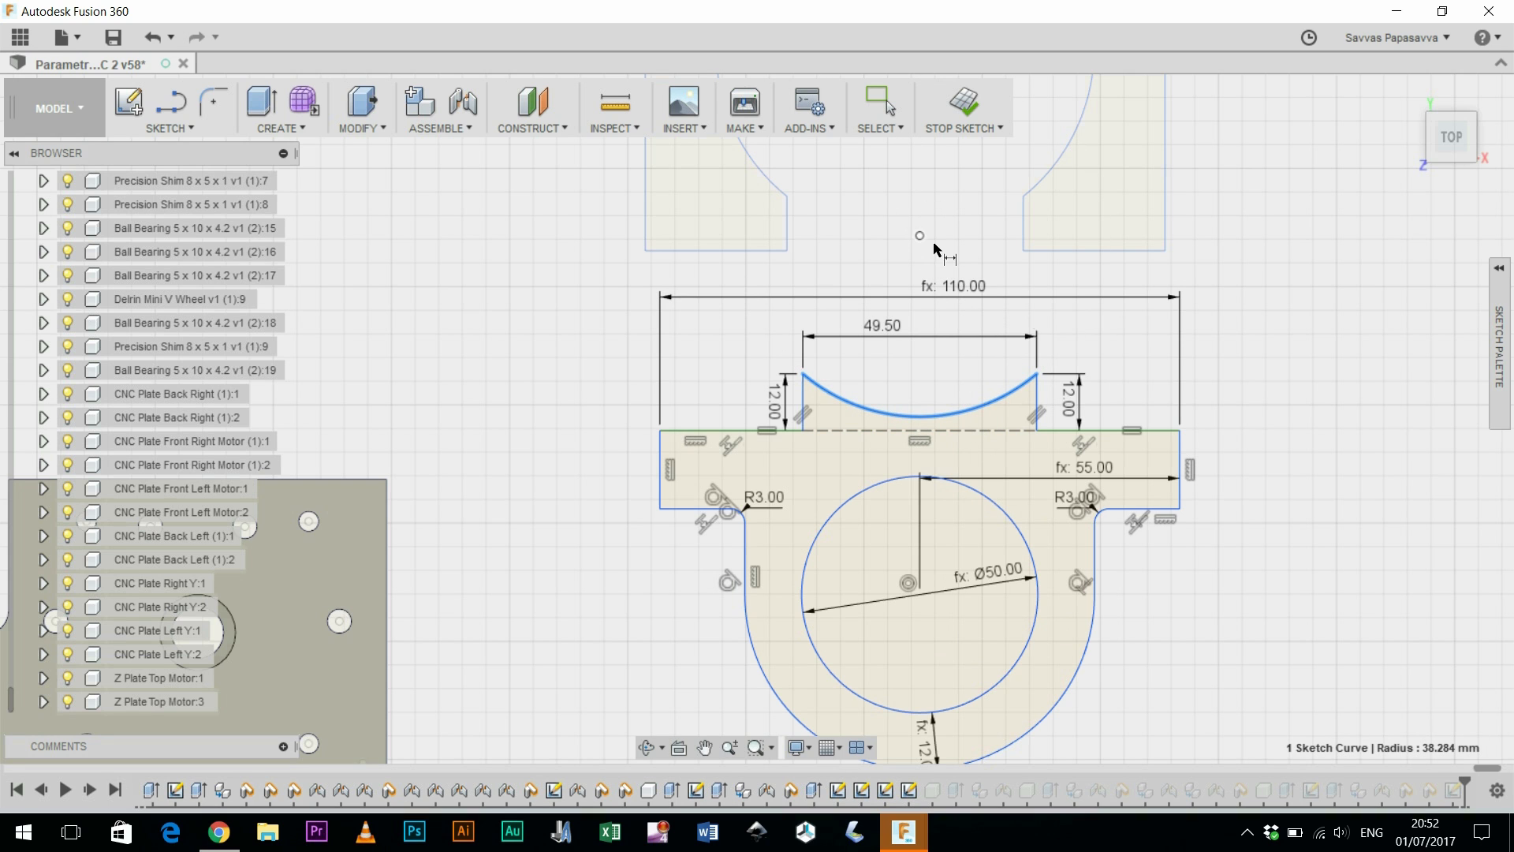
pyautogui.click(1002, 260)
pyautogui.write('spi')
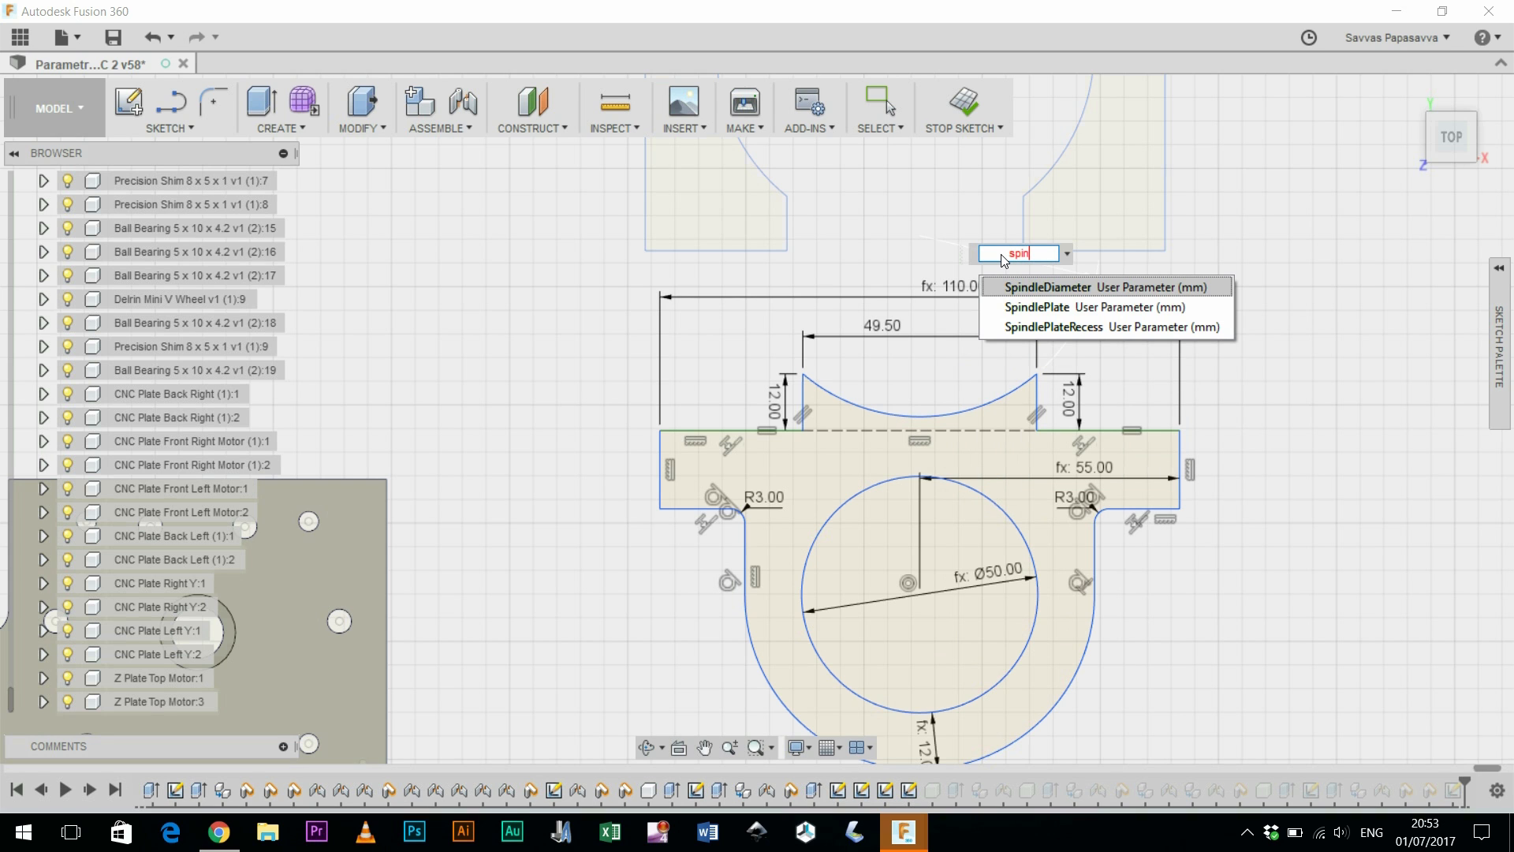
pyautogui.write('n')
pyautogui.click(1043, 288)
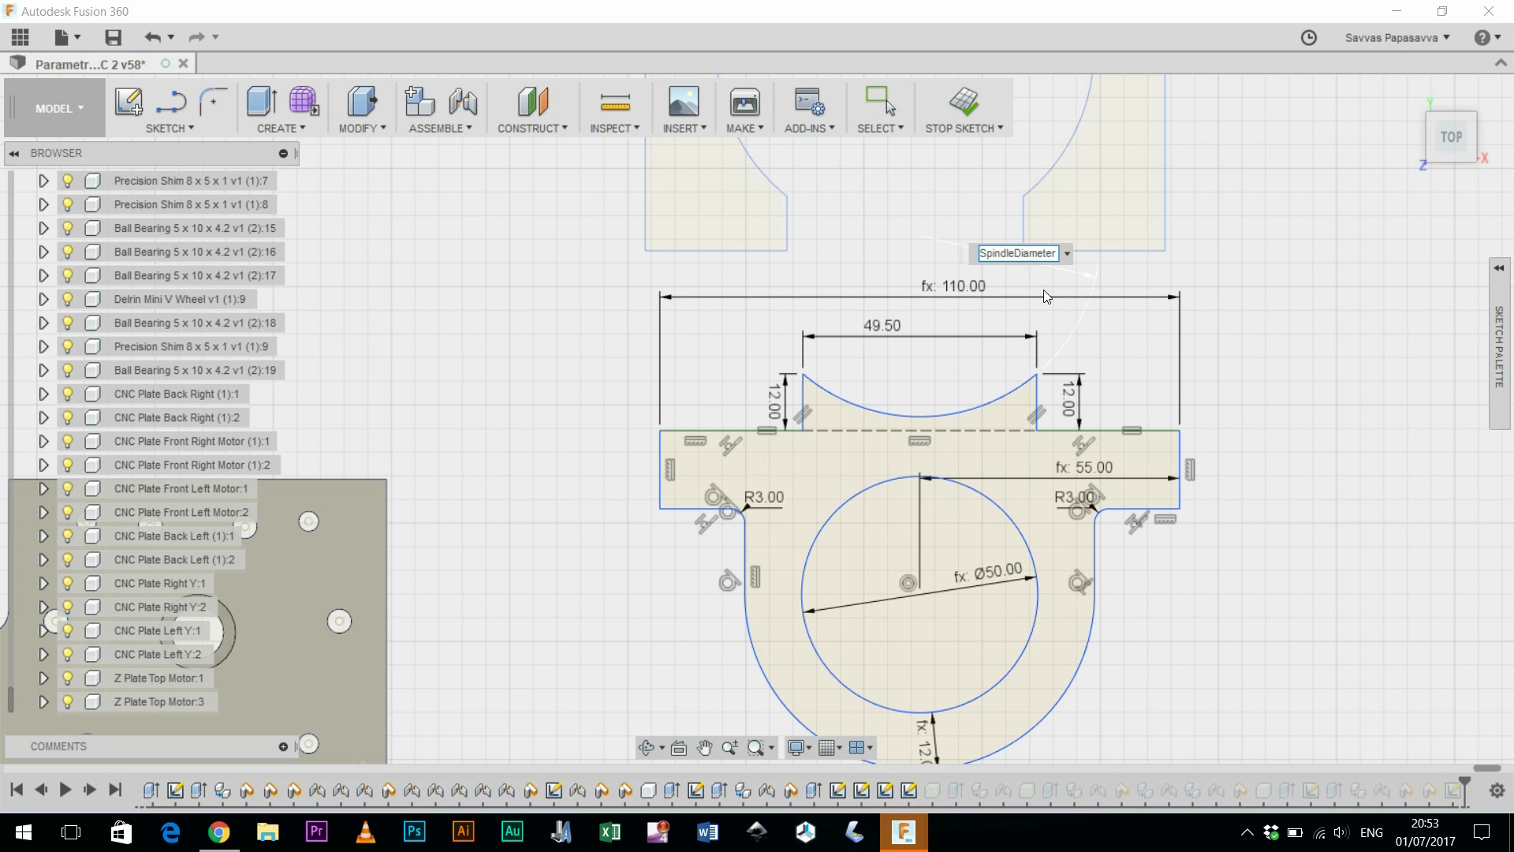
pyautogui.press('Return')
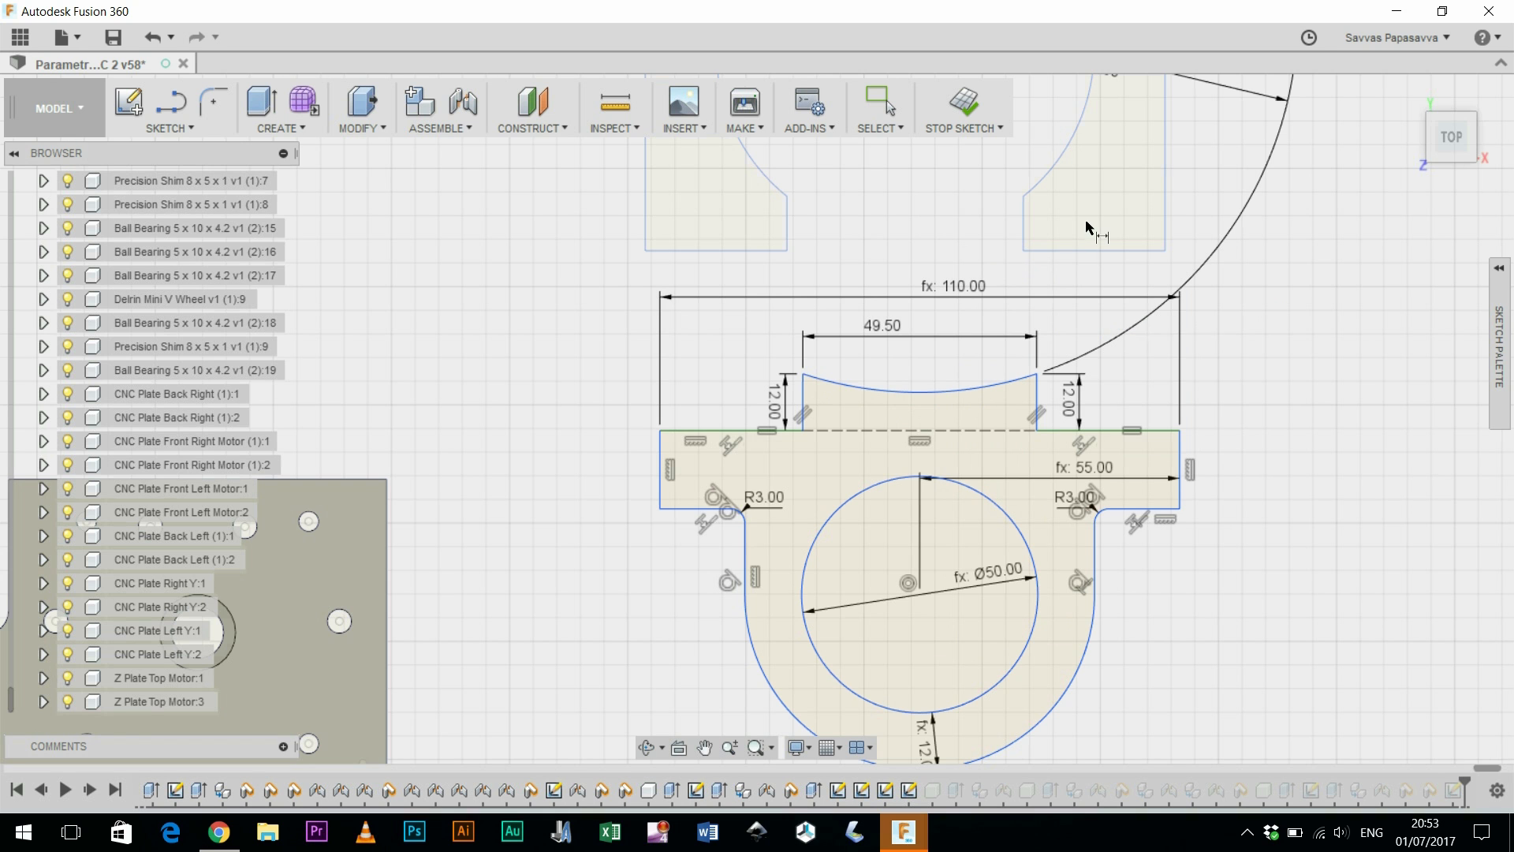
# Step: Set the radius dimension of the mount's concave arc to SpindleDiameter / 2 and finish the sketch
pyautogui.scroll(-3, 1085, 219)
pyautogui.scroll(-2, 1096, 174)
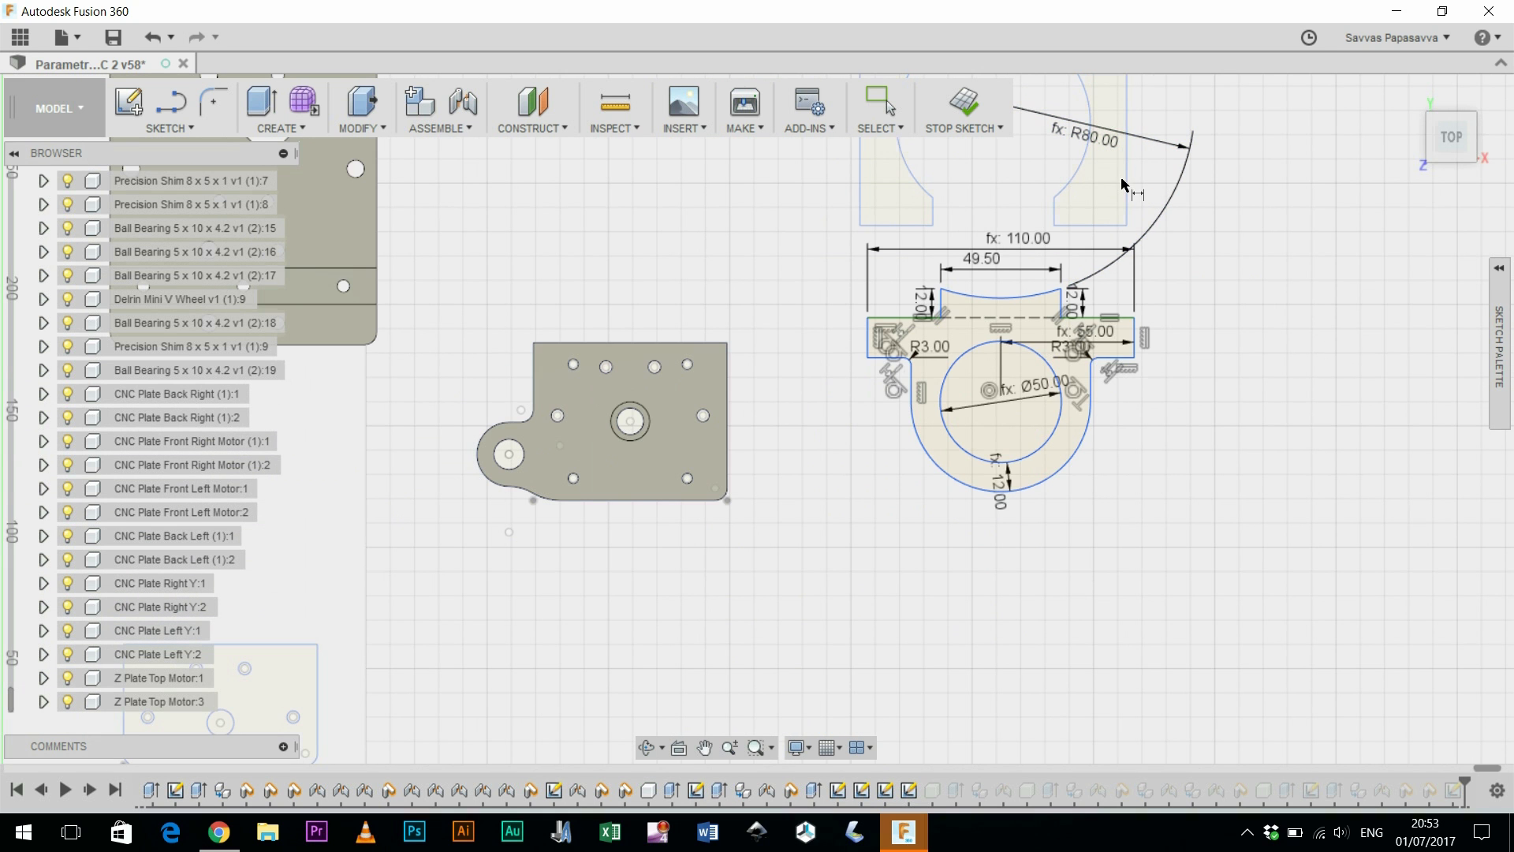
pyautogui.scroll(3, 1105, 154)
pyautogui.doubleClick(1087, 112)
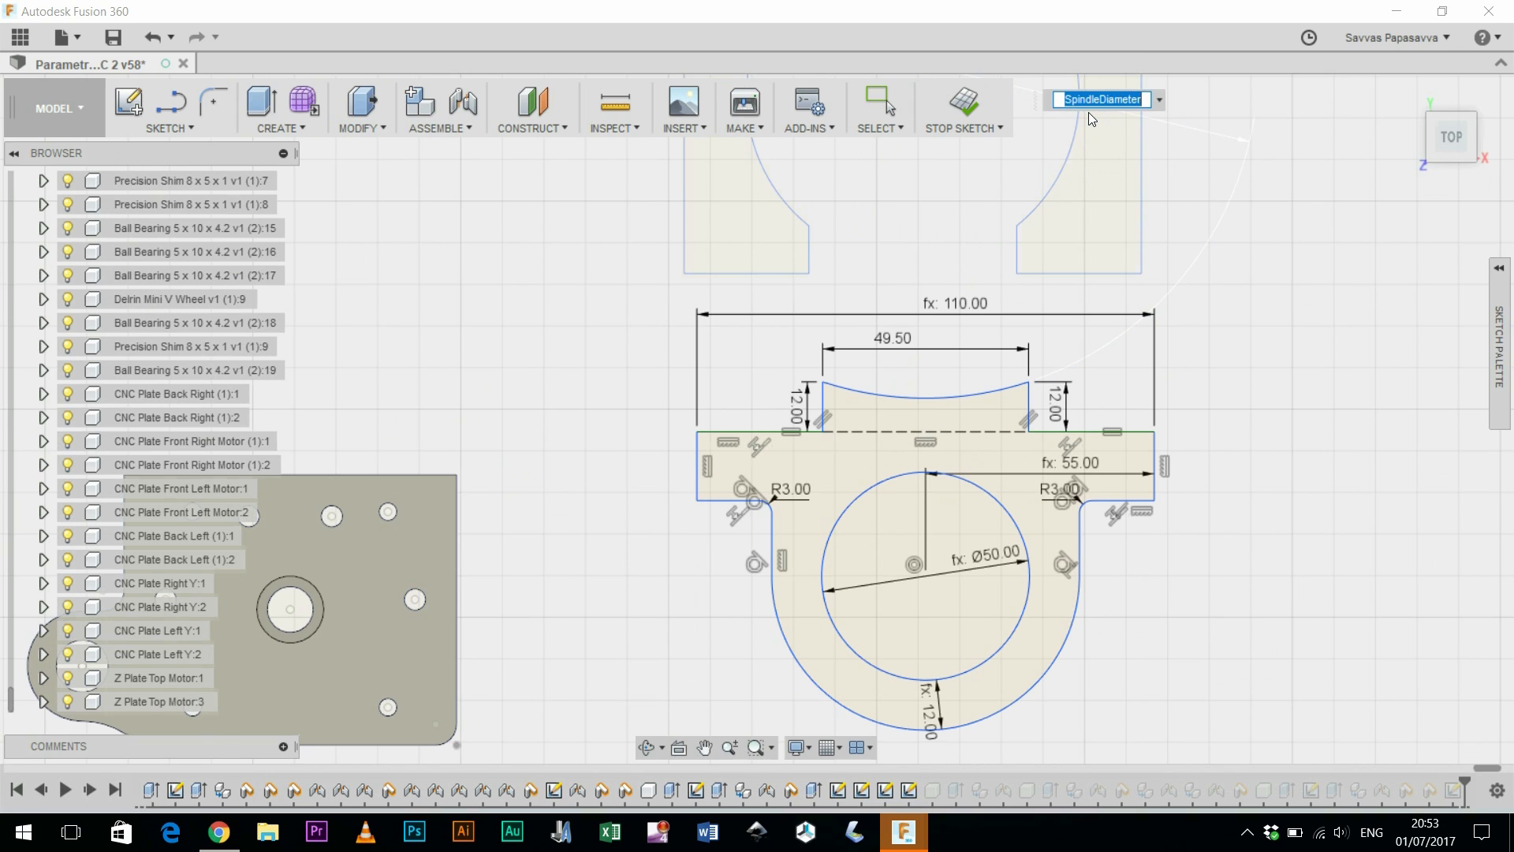
pyautogui.press('End')
pyautogui.write('/ 2')
pyautogui.press('Return')
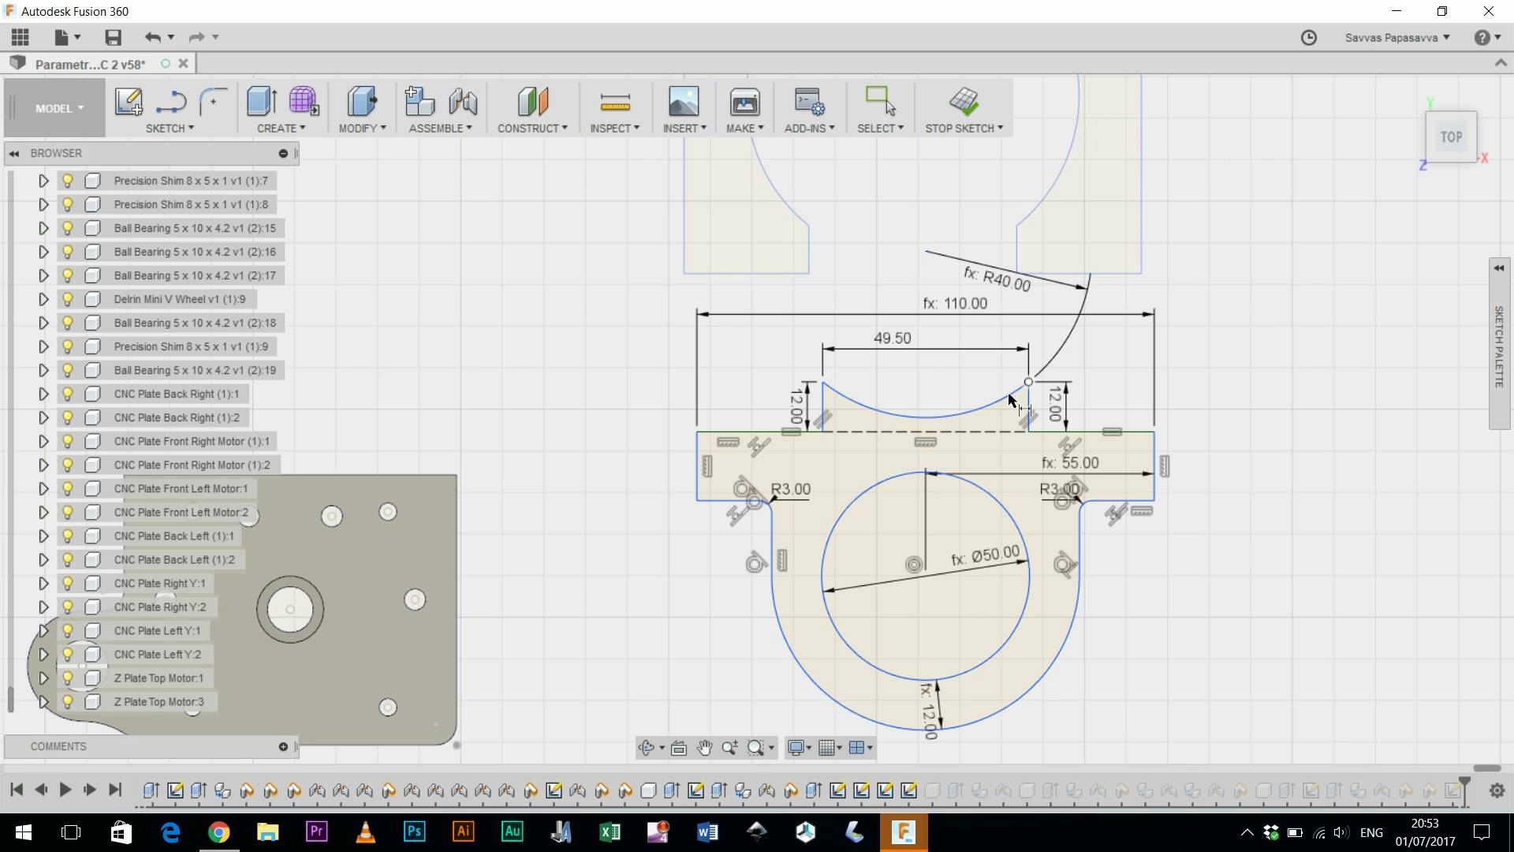
pyautogui.scroll(-8, 575, 331)
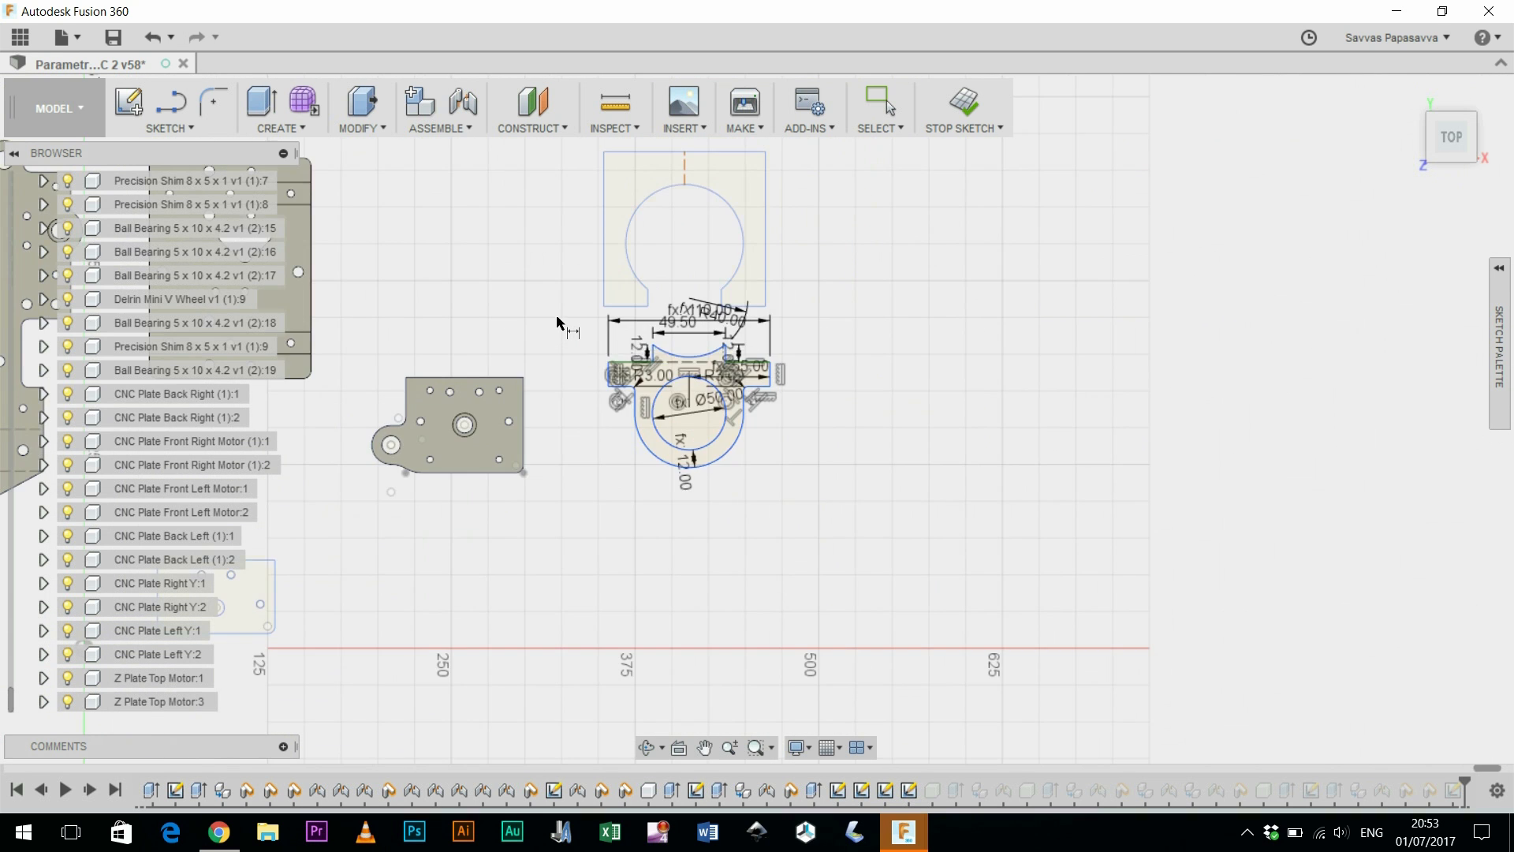
pyautogui.moveTo(580, 242); pyautogui.dragTo(938, 562, button='middle')
pyautogui.scroll(8, 783, 484)
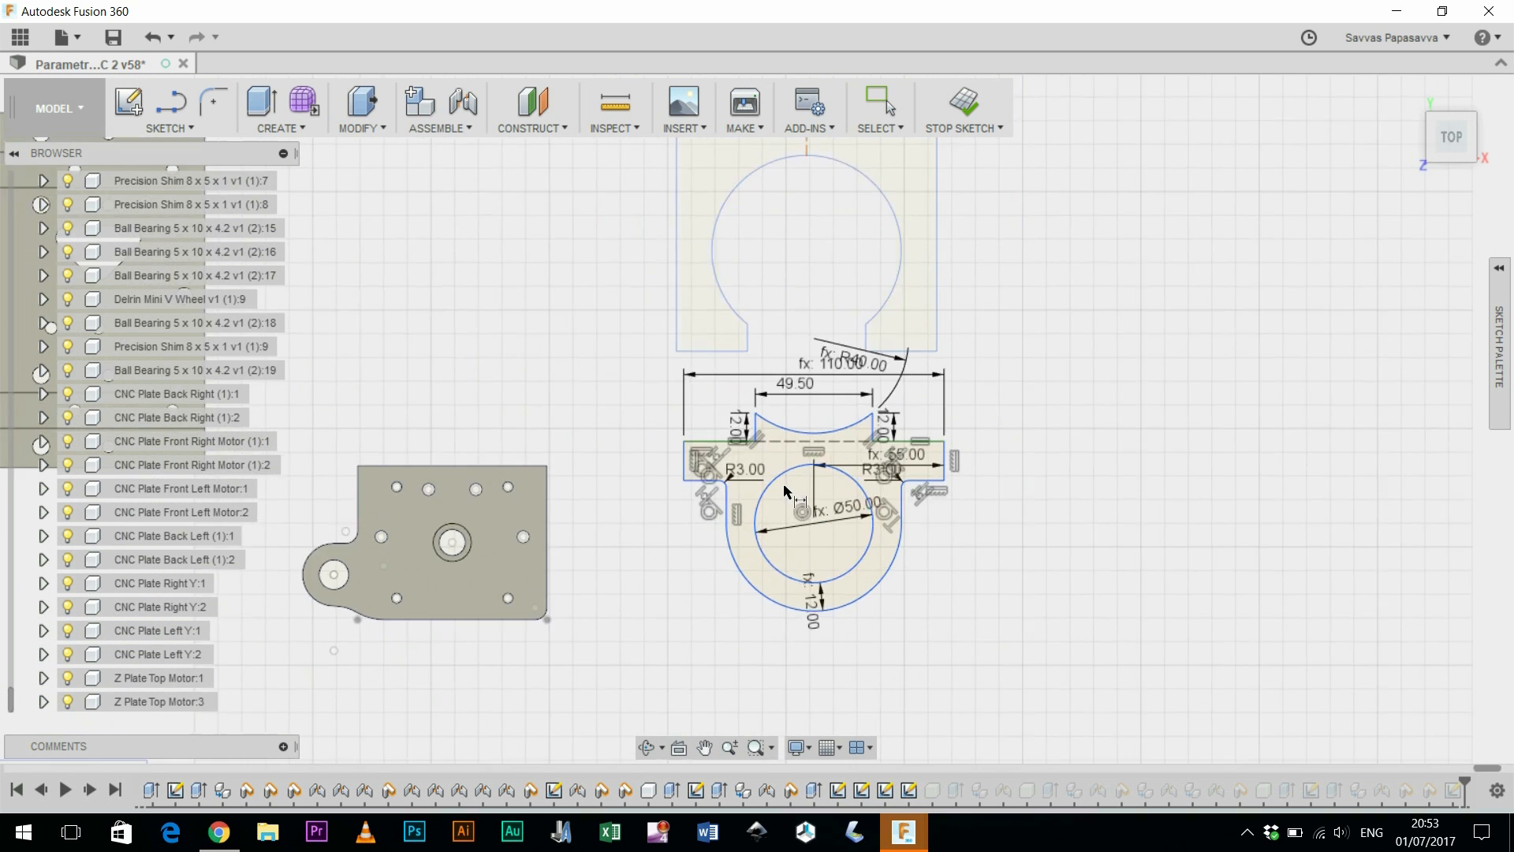
pyautogui.click(973, 95)
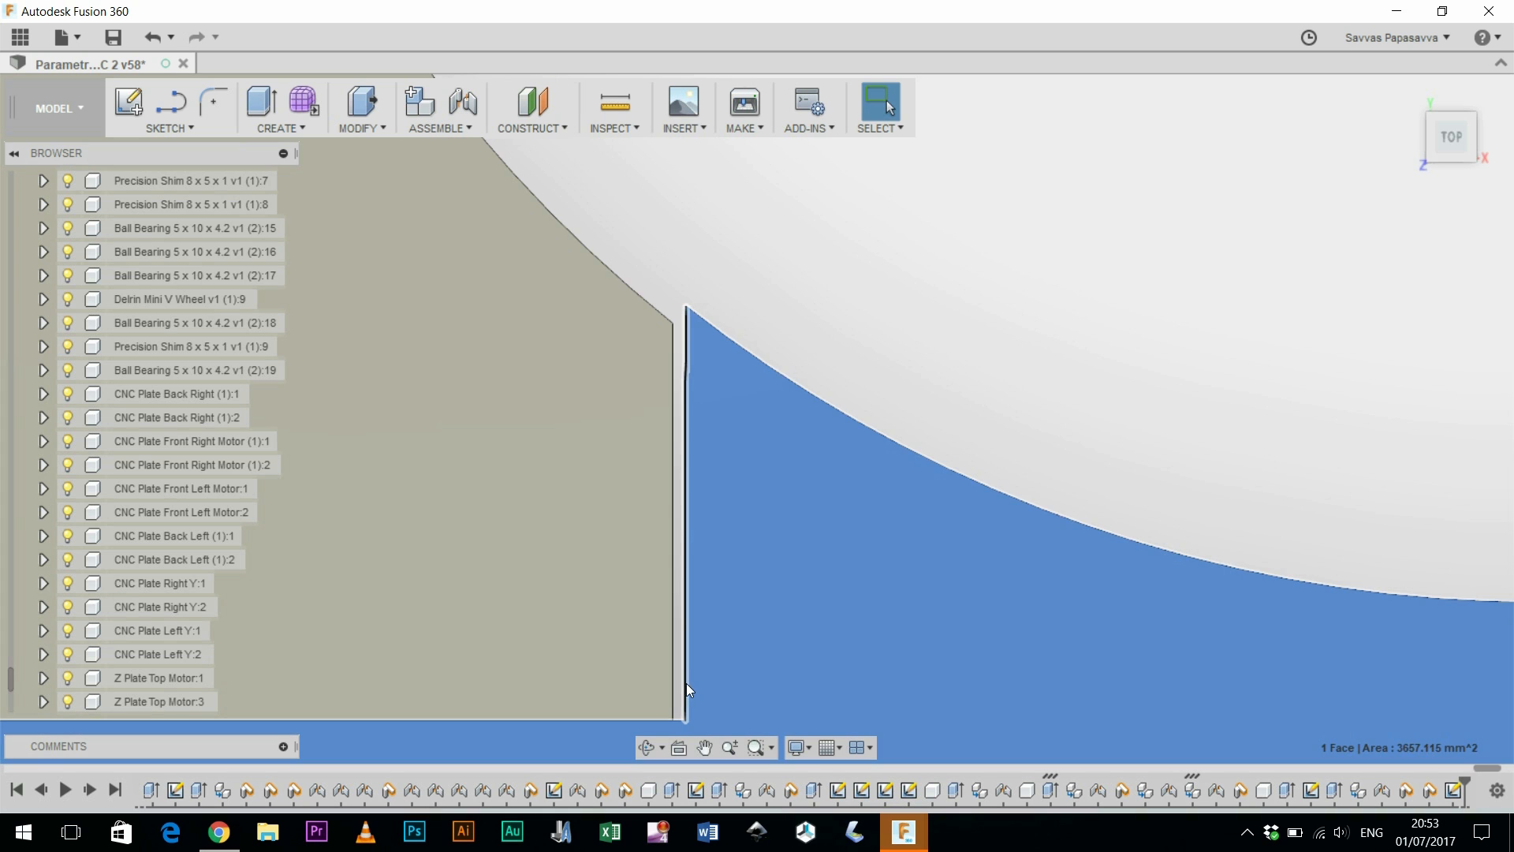
# Step: Examine how the mount's concave arc and side edges line up with the round cutout of the spindle plate above it
pyautogui.scroll(-2, 1161, 451)
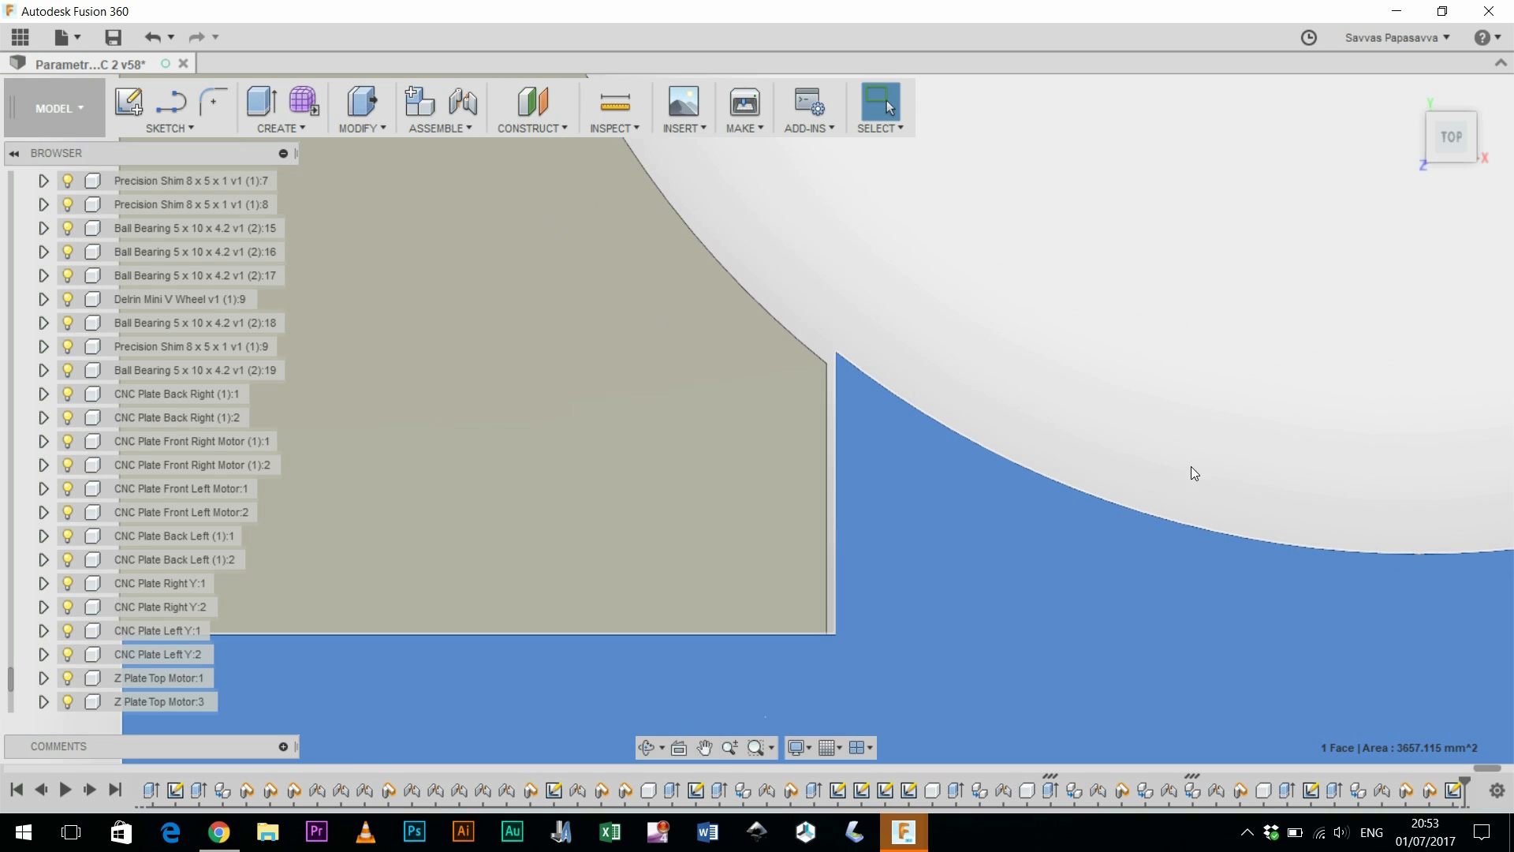
pyautogui.moveTo(1191, 466); pyautogui.dragTo(602, 461, button='middle')
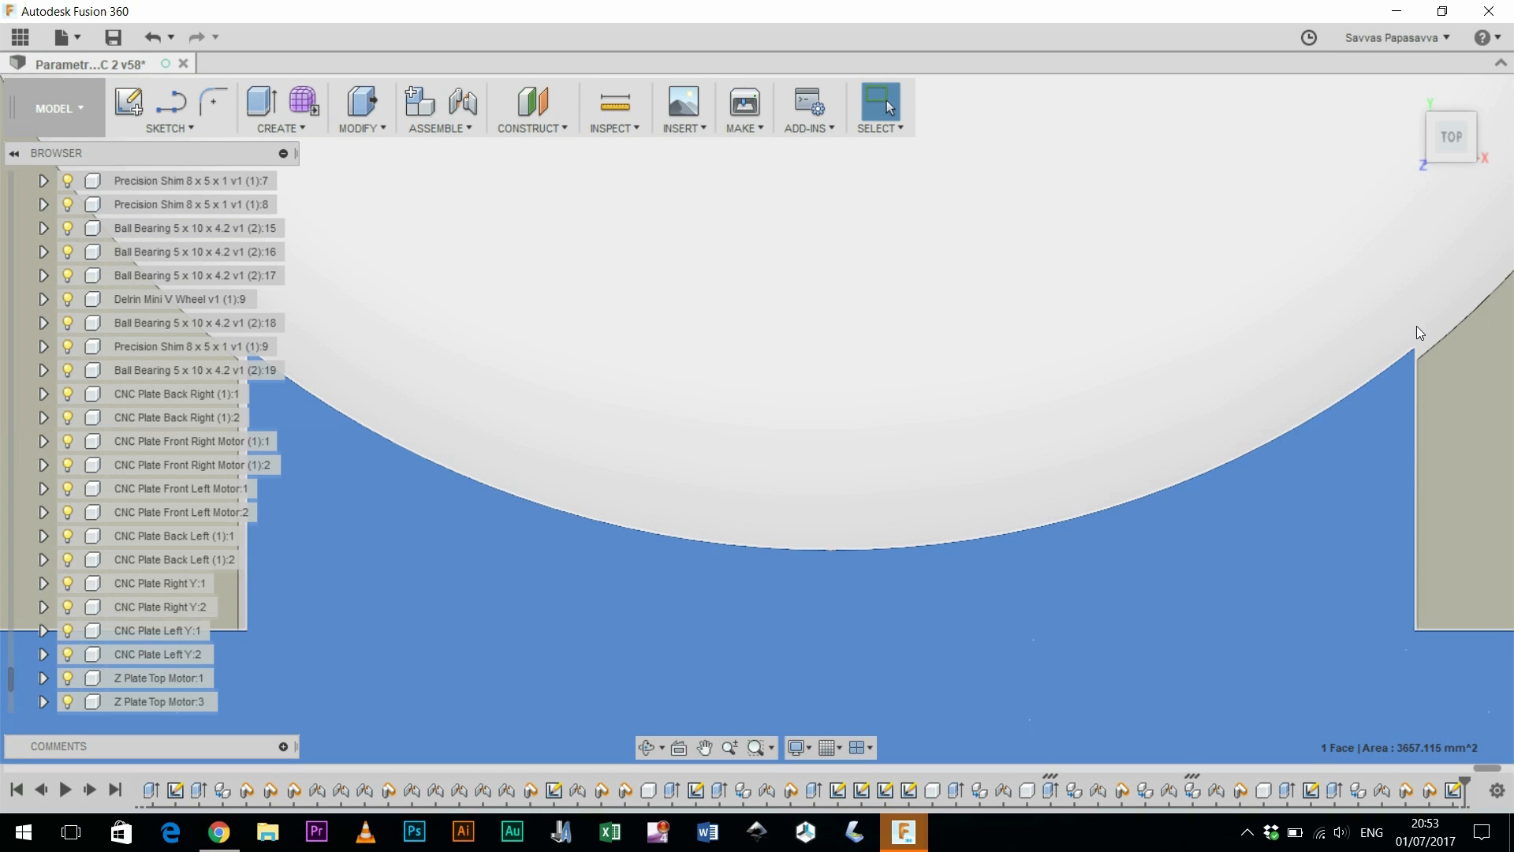
pyautogui.scroll(-3, 1186, 311)
pyautogui.moveTo(969, 328); pyautogui.dragTo(642, 585, button='middle')
pyautogui.scroll(-1, 764, 480)
pyautogui.moveTo(771, 455)
pyautogui.mouseDown(button='middle')
pyautogui.moveTo(784, 478)
pyautogui.moveTo(792, 464)
pyautogui.mouseUp(button='middle')
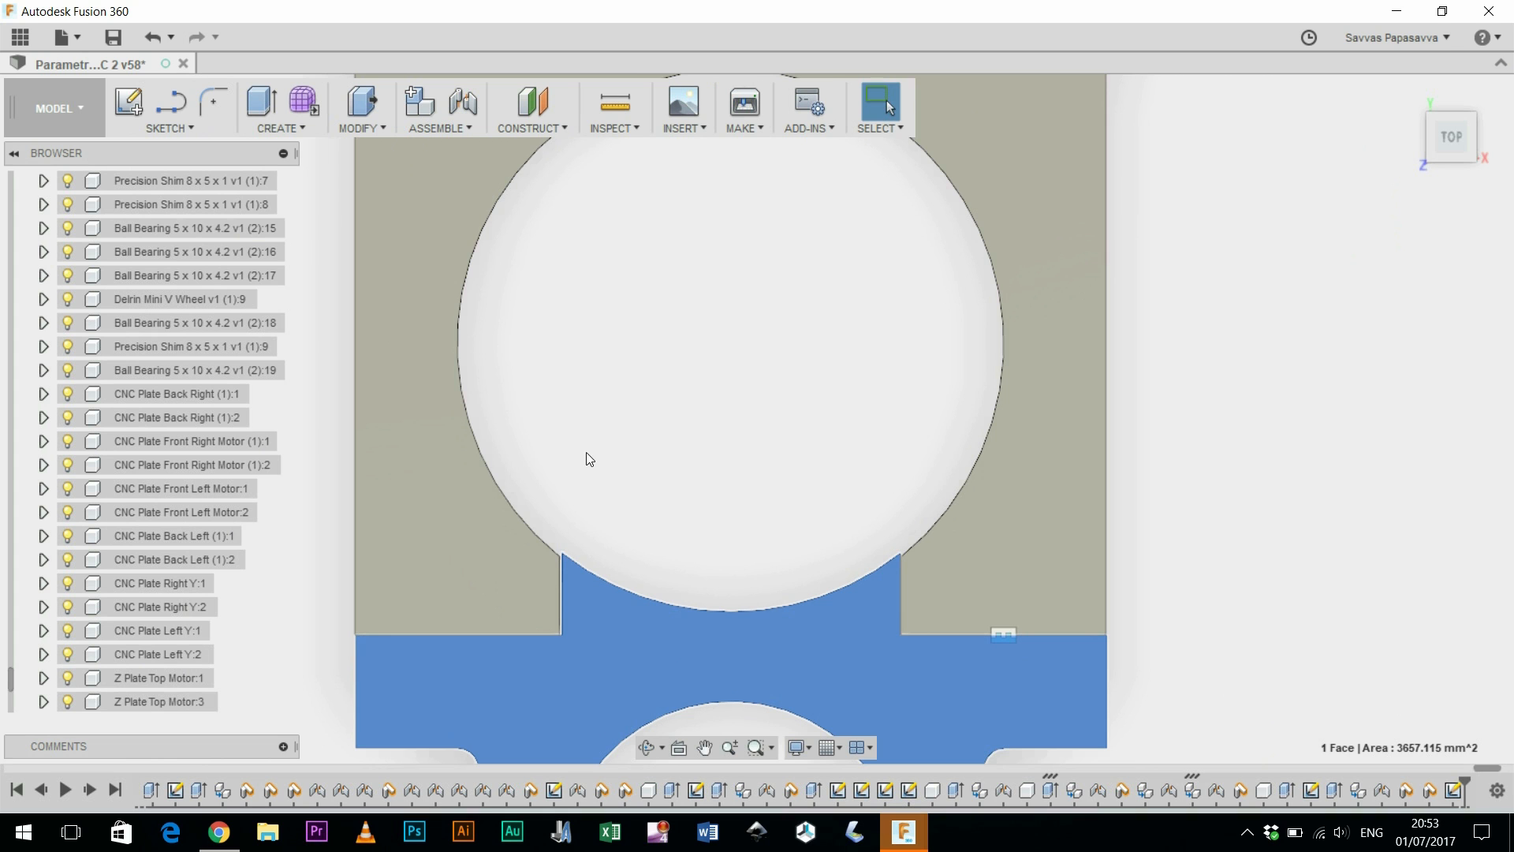
pyautogui.scroll(-3, 1235, 465)
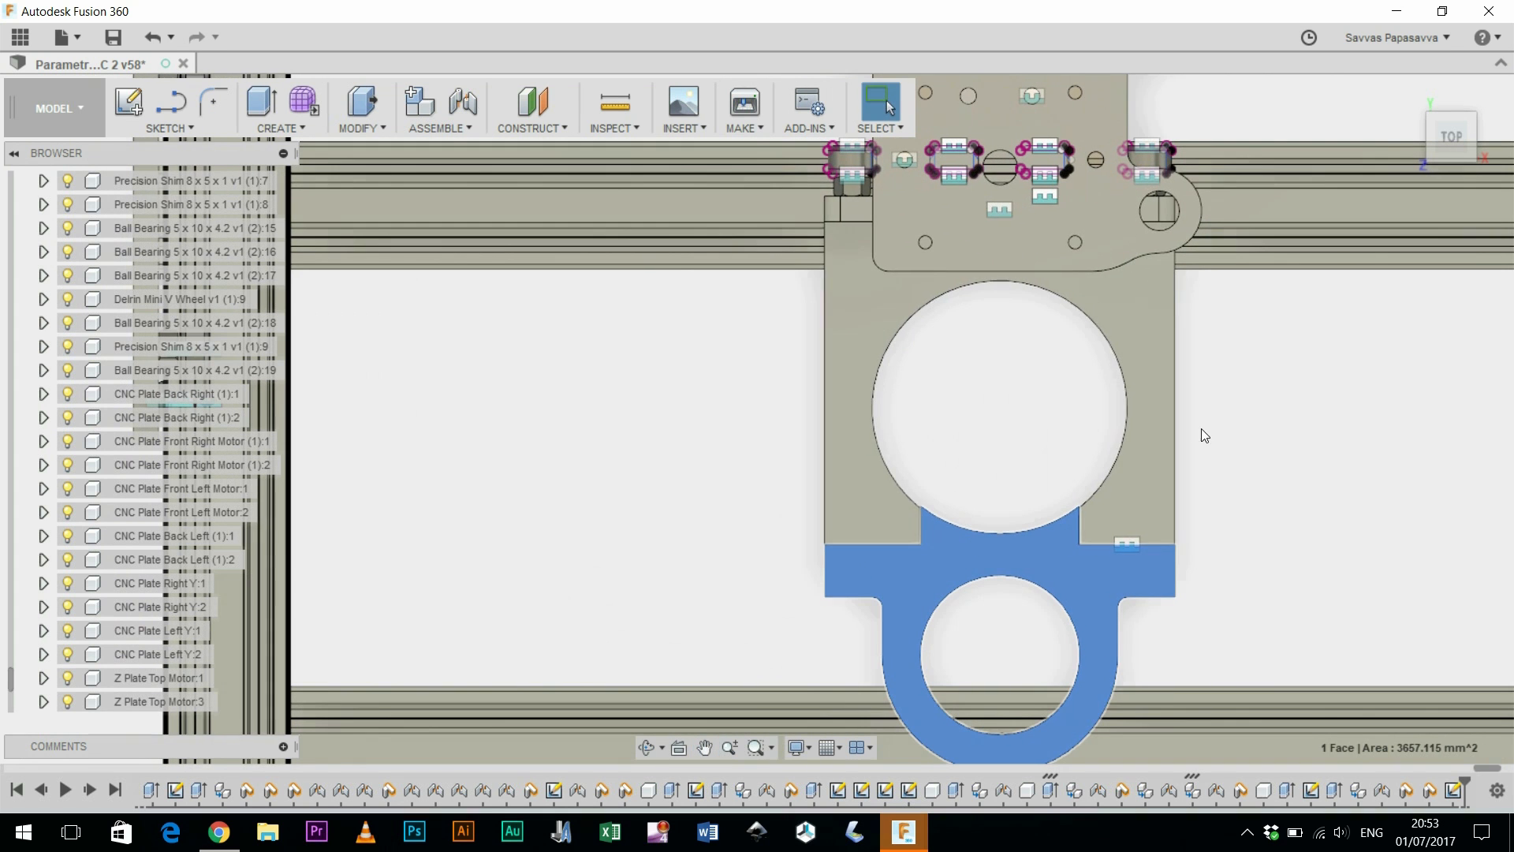
# Step: Try setting the SpindleDiameter user parameter to 60 mm
pyautogui.click(372, 128)
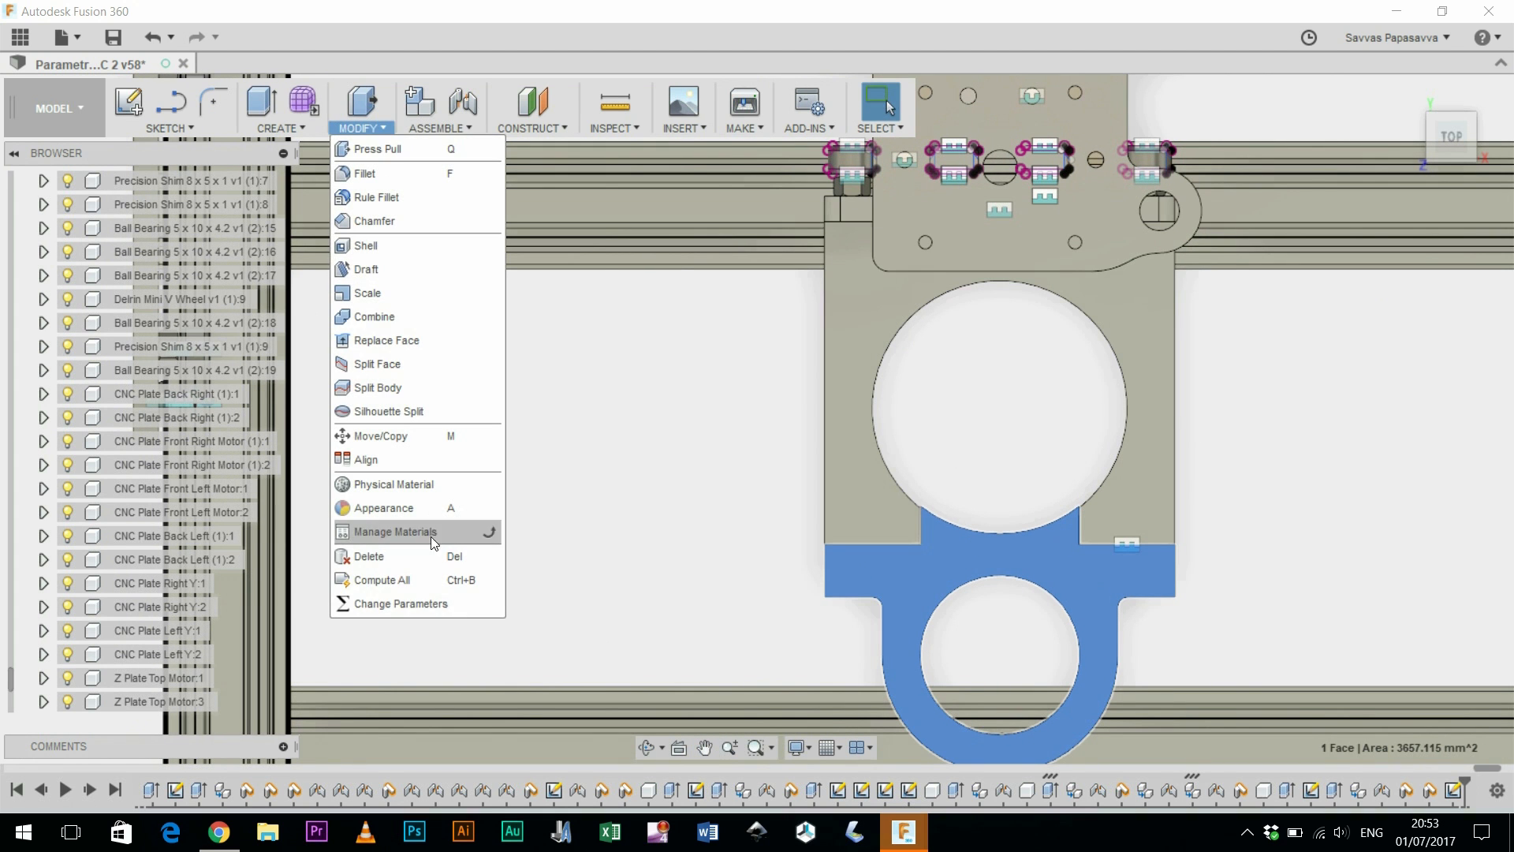
pyautogui.click(418, 604)
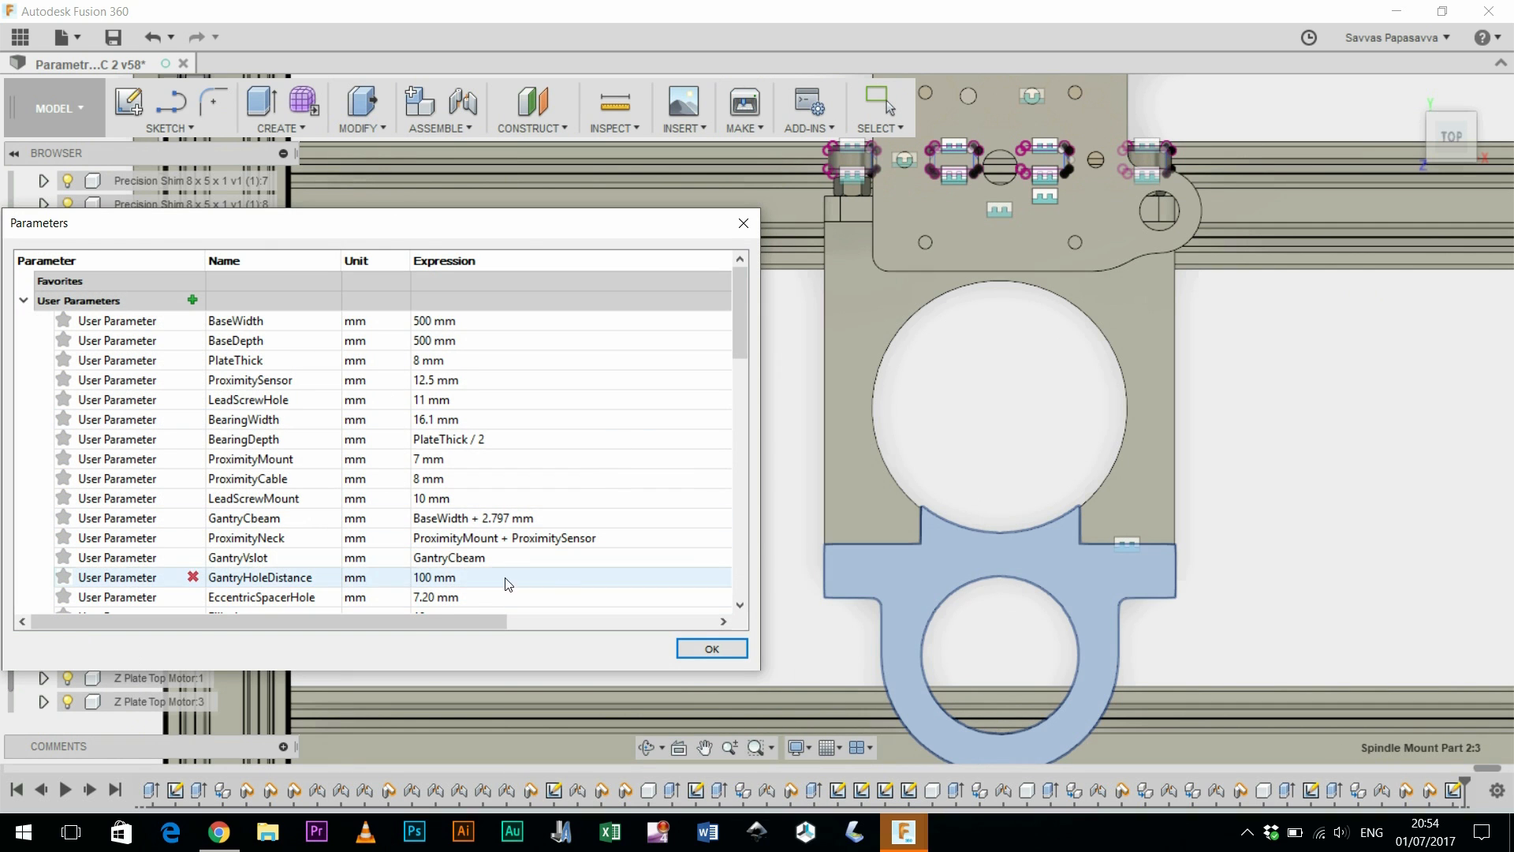
pyautogui.moveTo(746, 323); pyautogui.dragTo(751, 460)
pyautogui.click(426, 400)
pyautogui.click(423, 400)
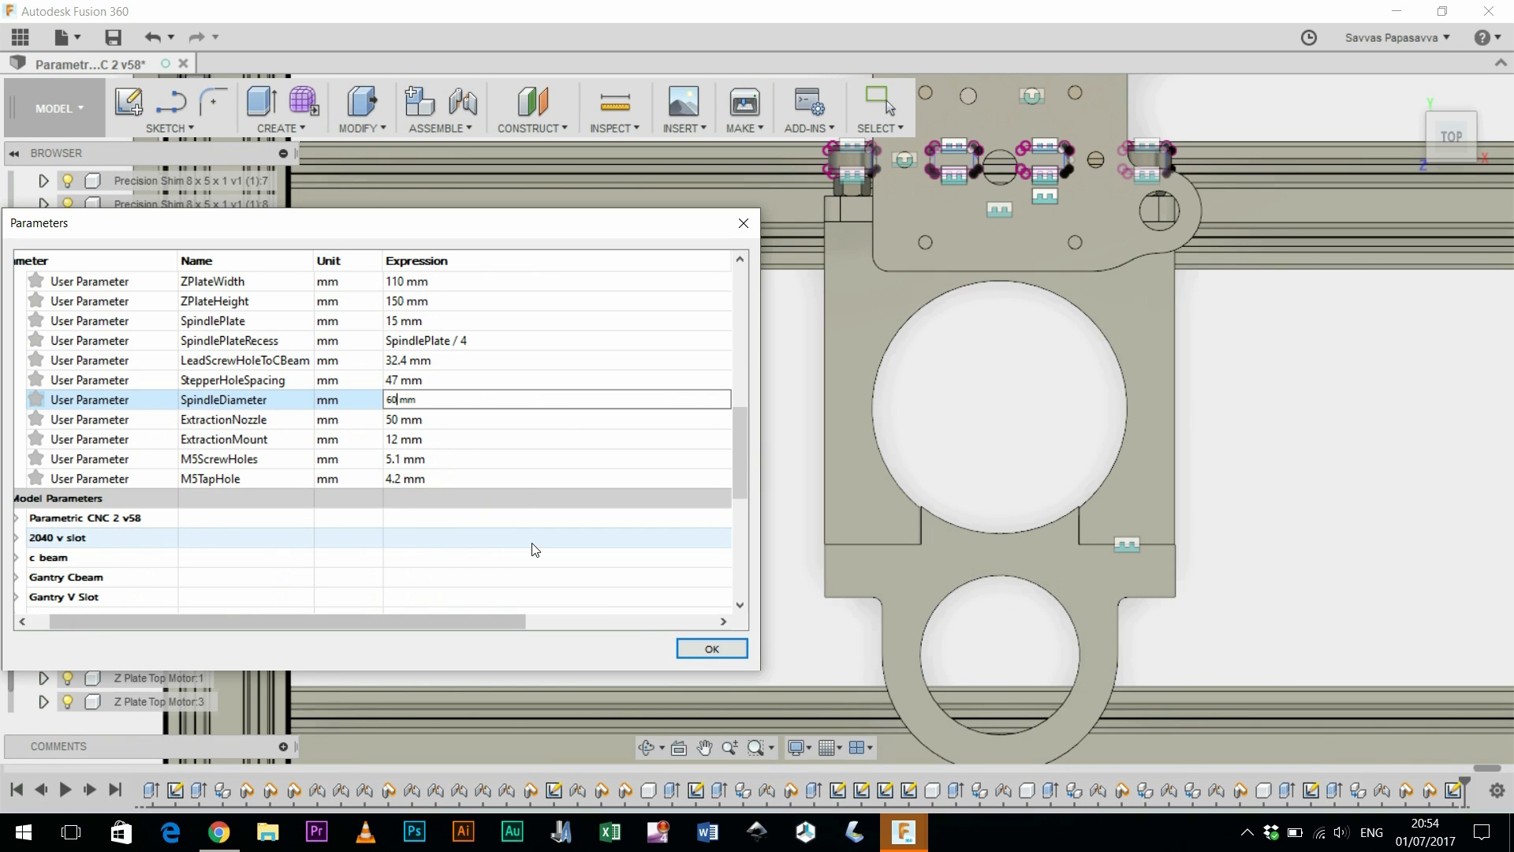
pyautogui.press('Return')
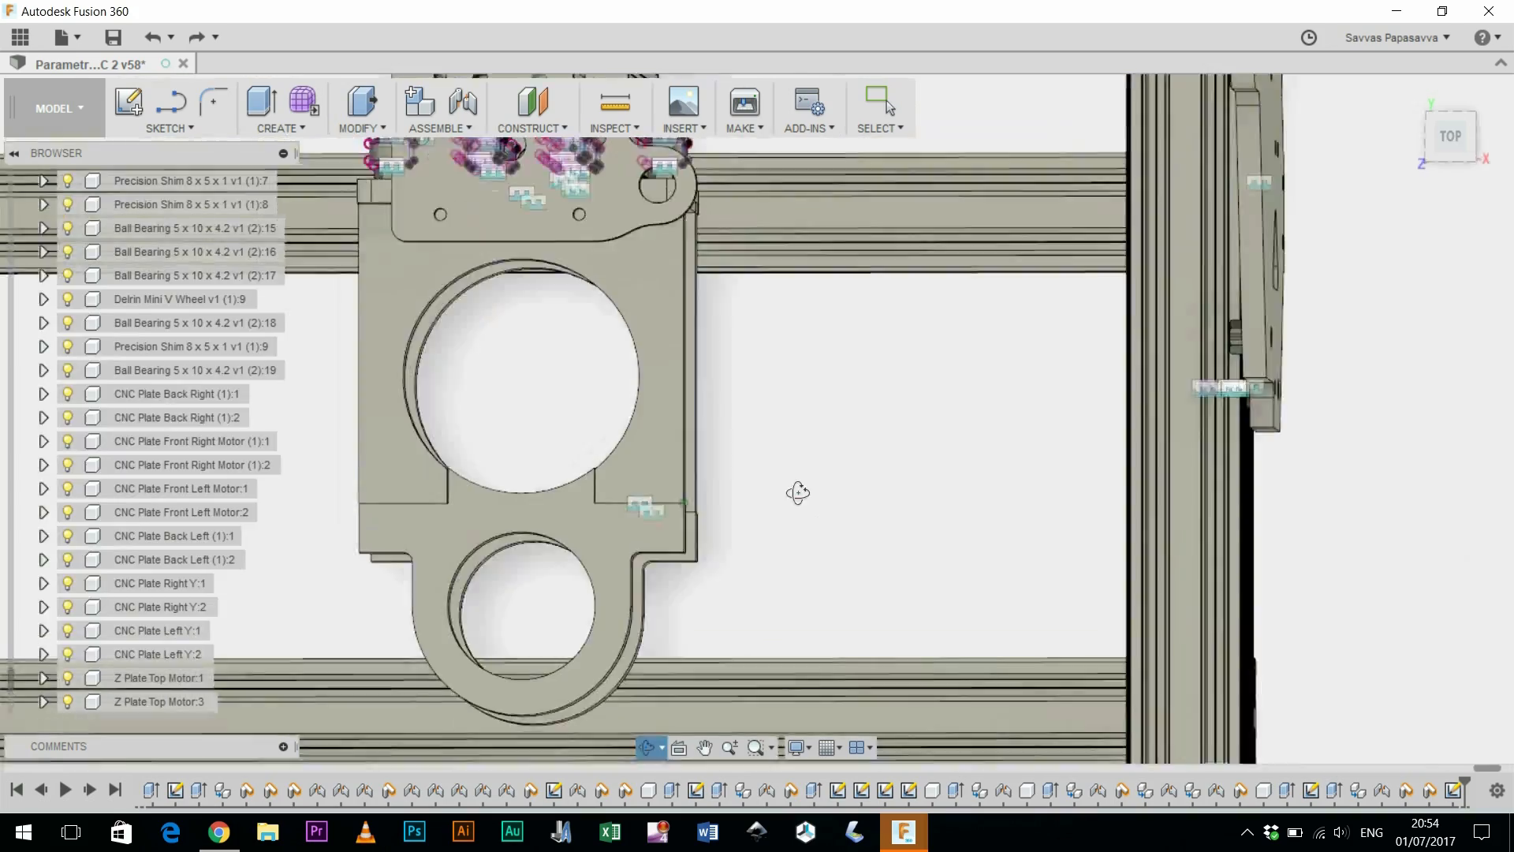
# Step: Open the profile sketch of the spindle plate with the large open round cutout for editing
pyautogui.keyDown('shift'); pyautogui.moveTo(798, 494); pyautogui.dragTo(906, 449, button='middle'); pyautogui.keyUp('shift')
pyautogui.press('Escape')
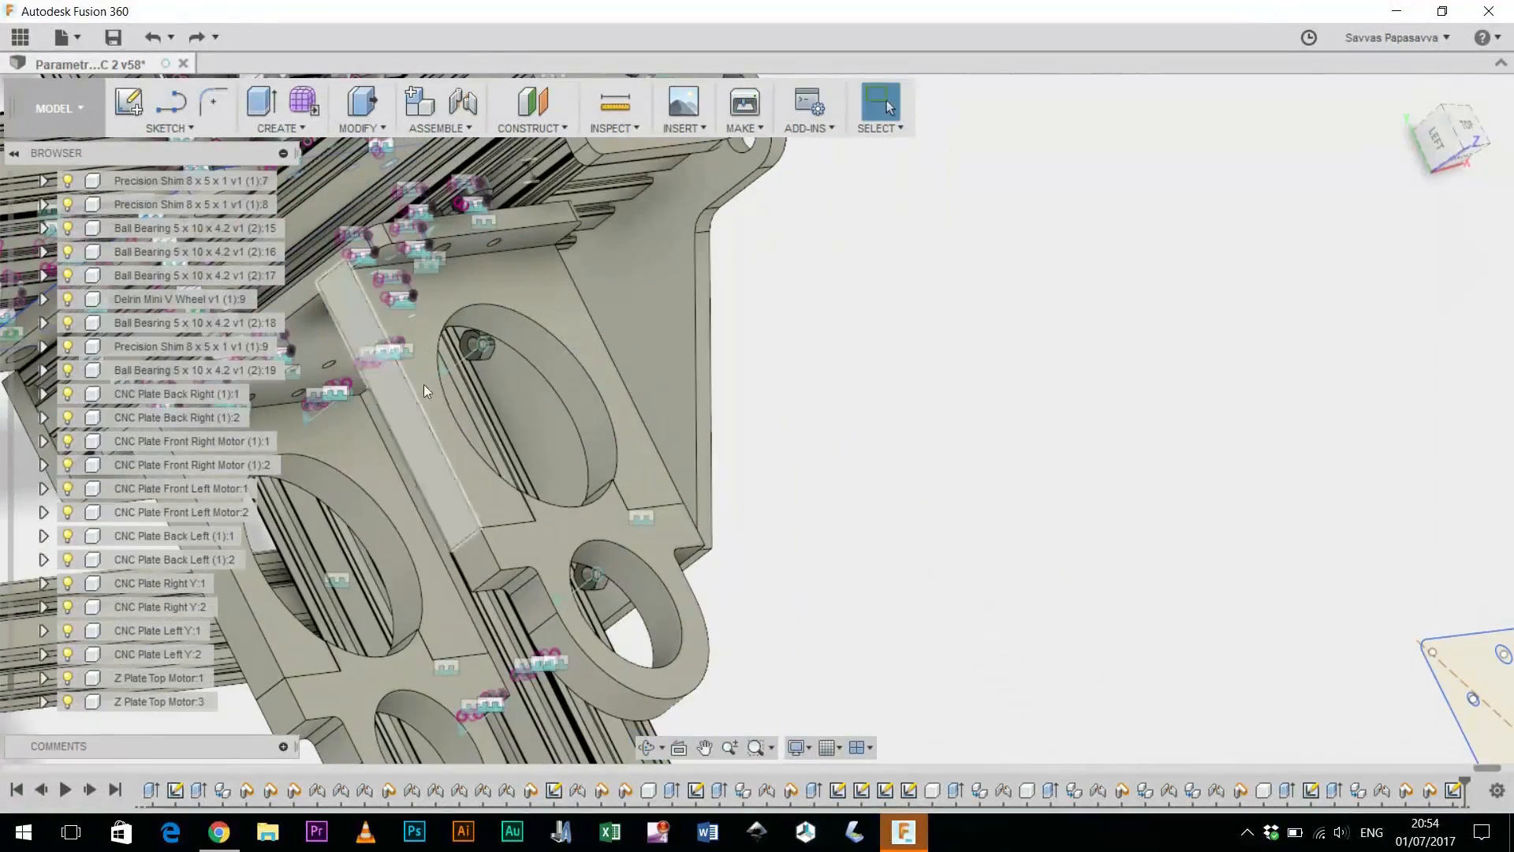
pyautogui.click(443, 398)
pyautogui.click(415, 426)
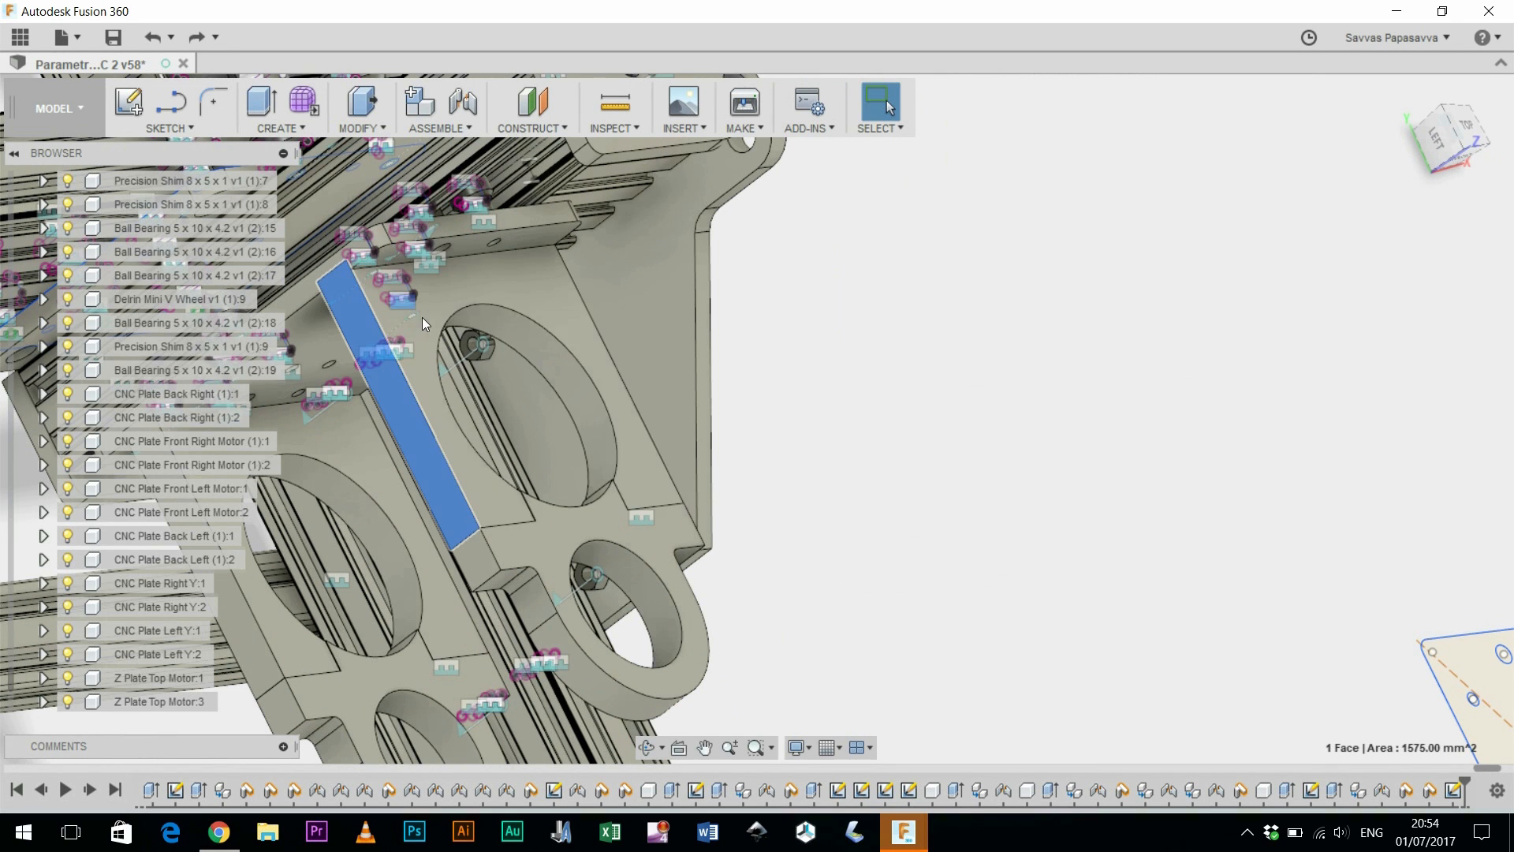
pyautogui.scroll(-3, 423, 317)
pyautogui.moveTo(932, 612); pyautogui.dragTo(378, 266, button='middle')
pyautogui.scroll(-2, 689, 581)
pyautogui.scroll(3, 987, 702)
pyautogui.moveTo(977, 659); pyautogui.dragTo(757, 434, button='middle')
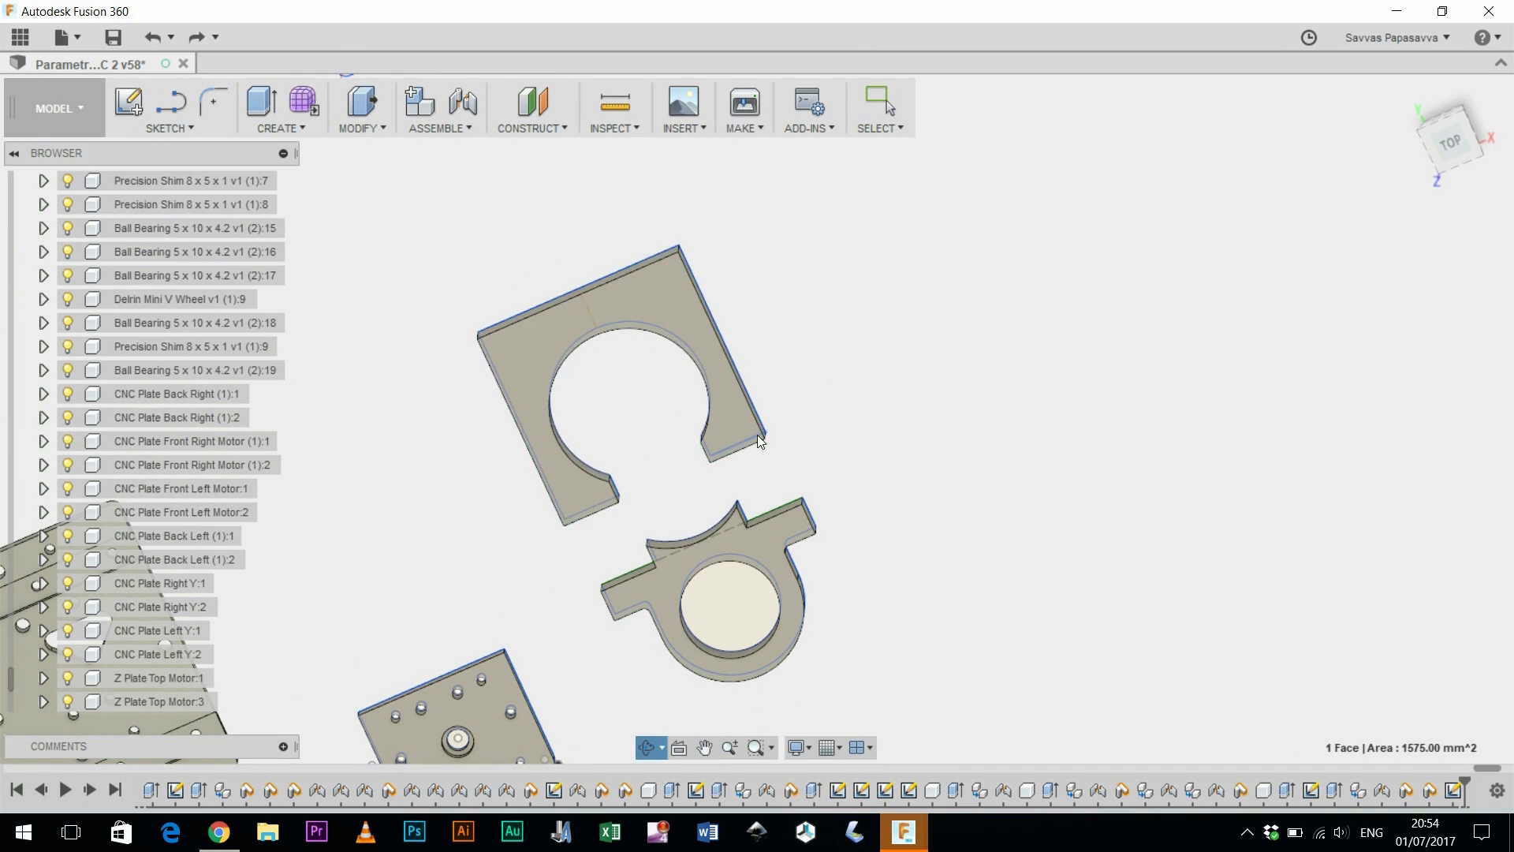
pyautogui.rightClick(656, 298)
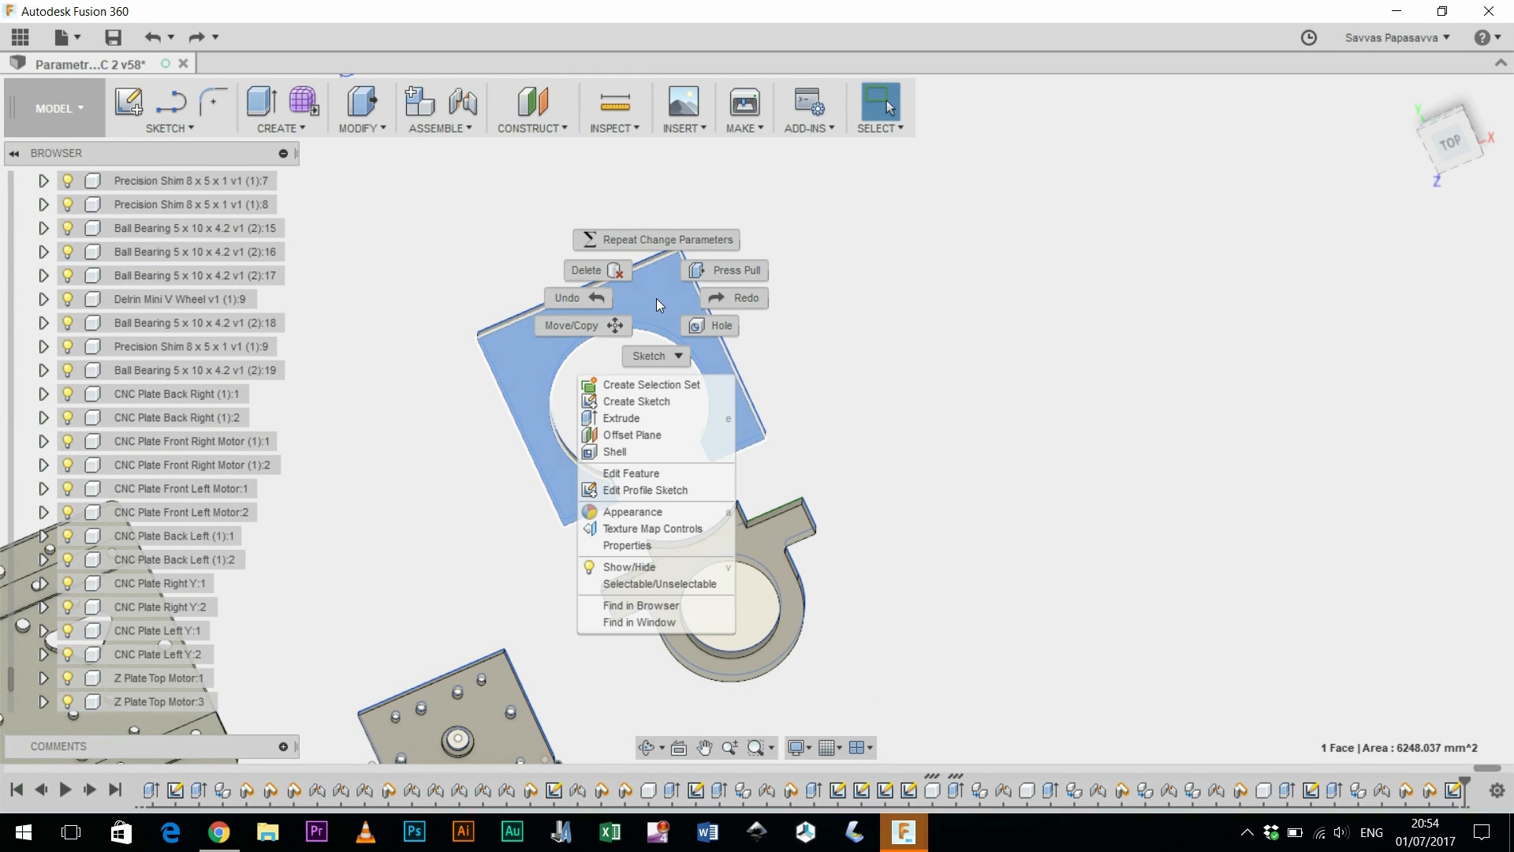
pyautogui.click(659, 494)
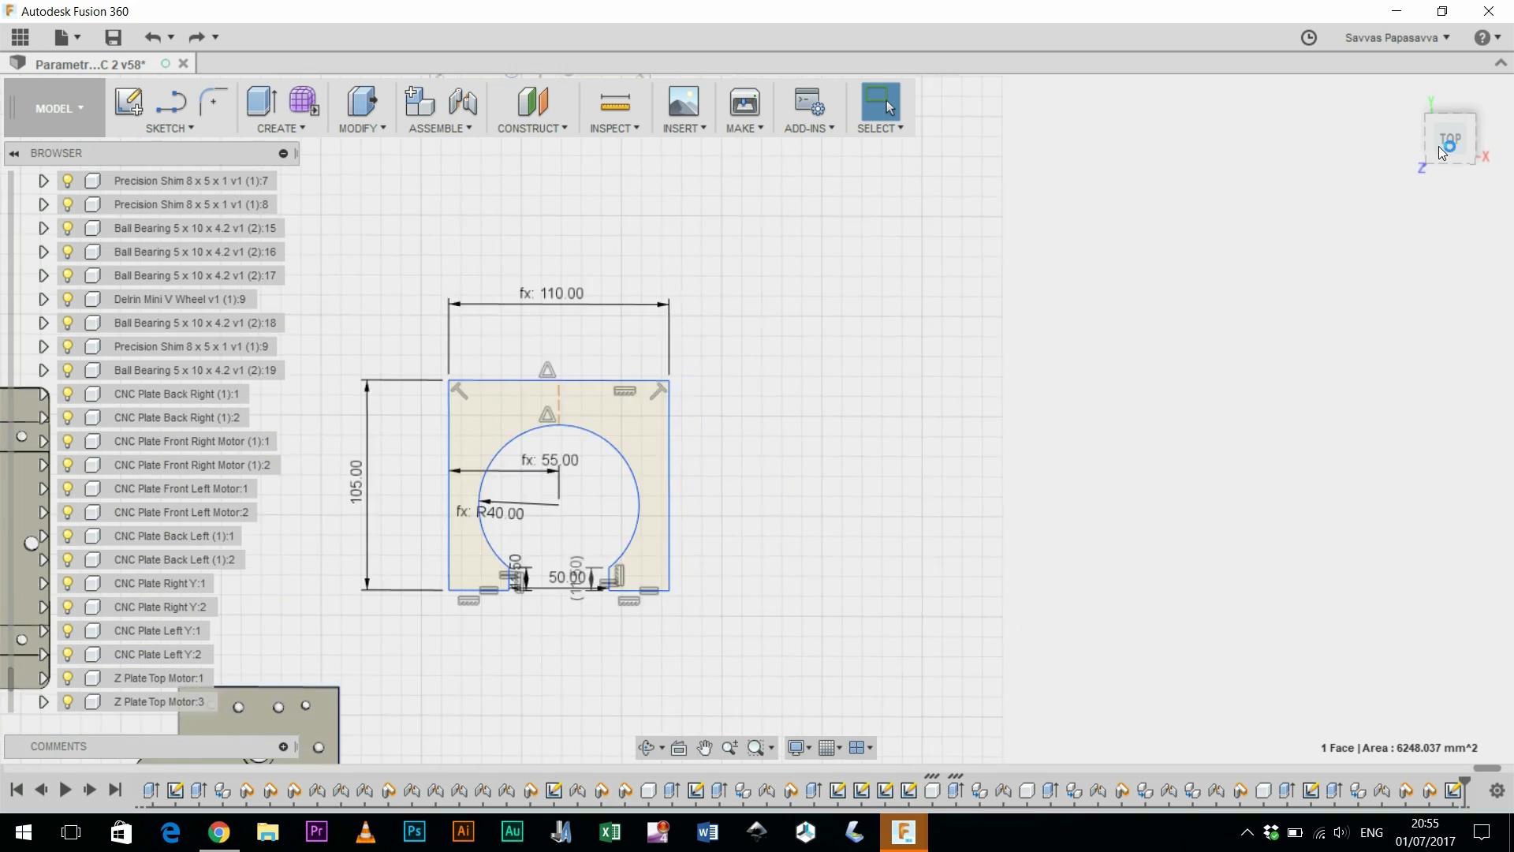
# Step: Delete the 105 mm overall height dimension of the spindle plate
pyautogui.scroll(5, 374, 495)
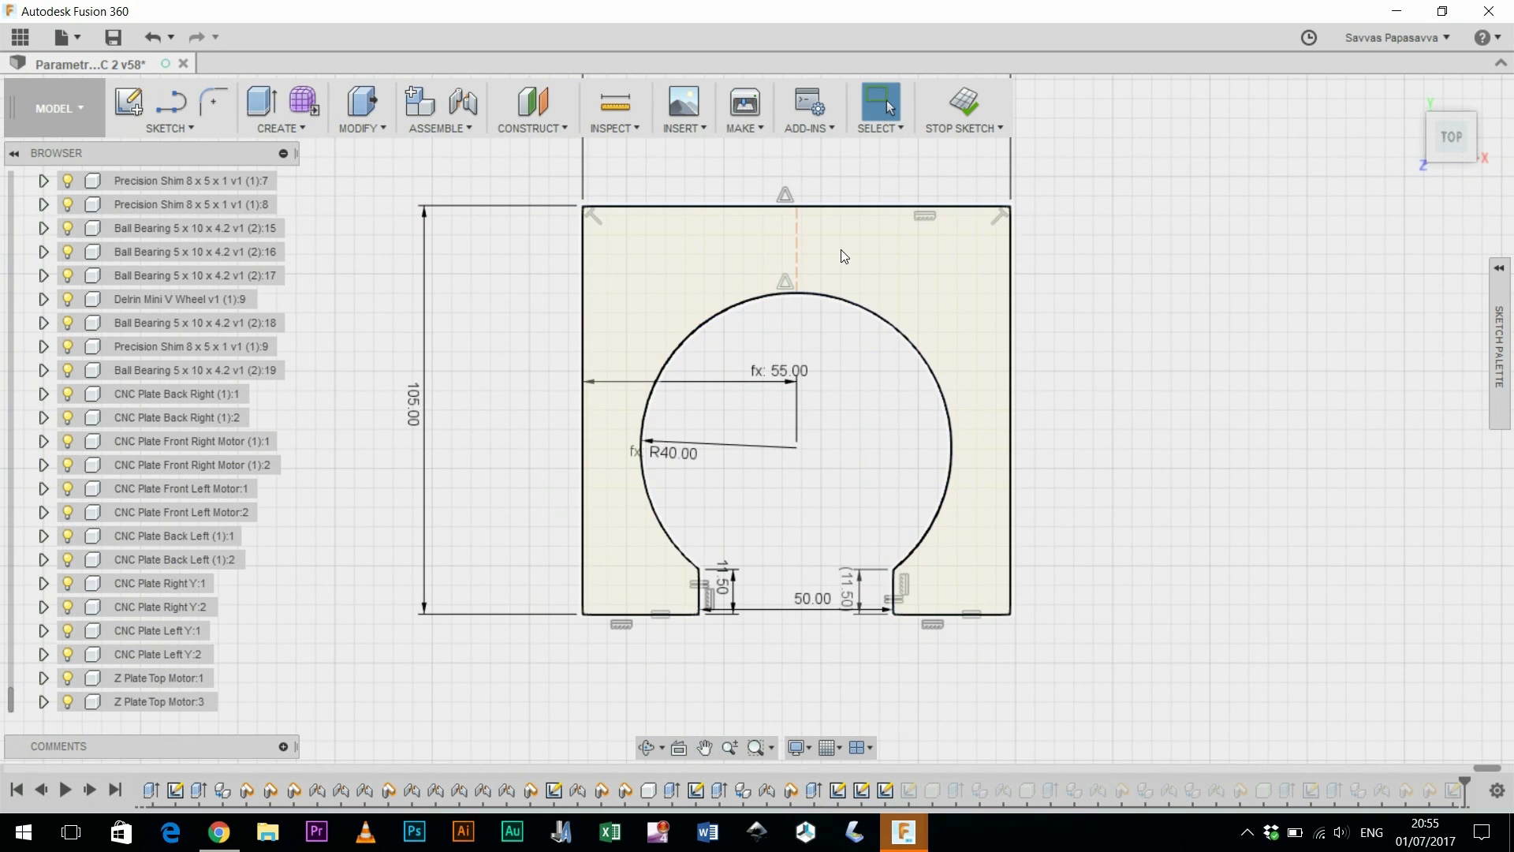
pyautogui.click(409, 423)
pyautogui.press('Delete')
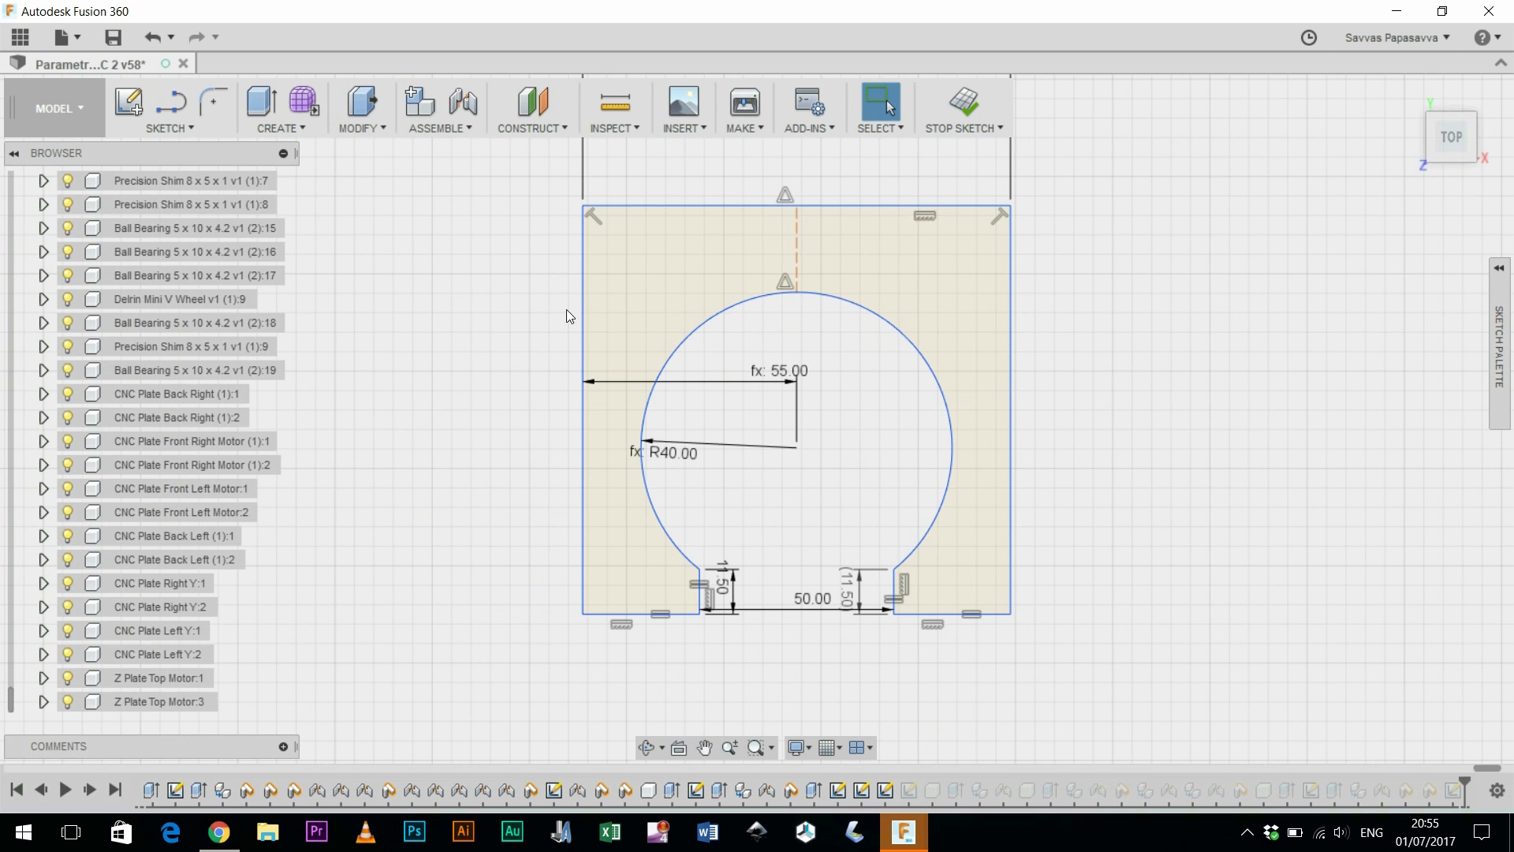
# Step: Dimension the distance from the plate's upper edge to the highest point of the cutout arc as 22.3 mm and finish the sketch
pyautogui.click(796, 291)
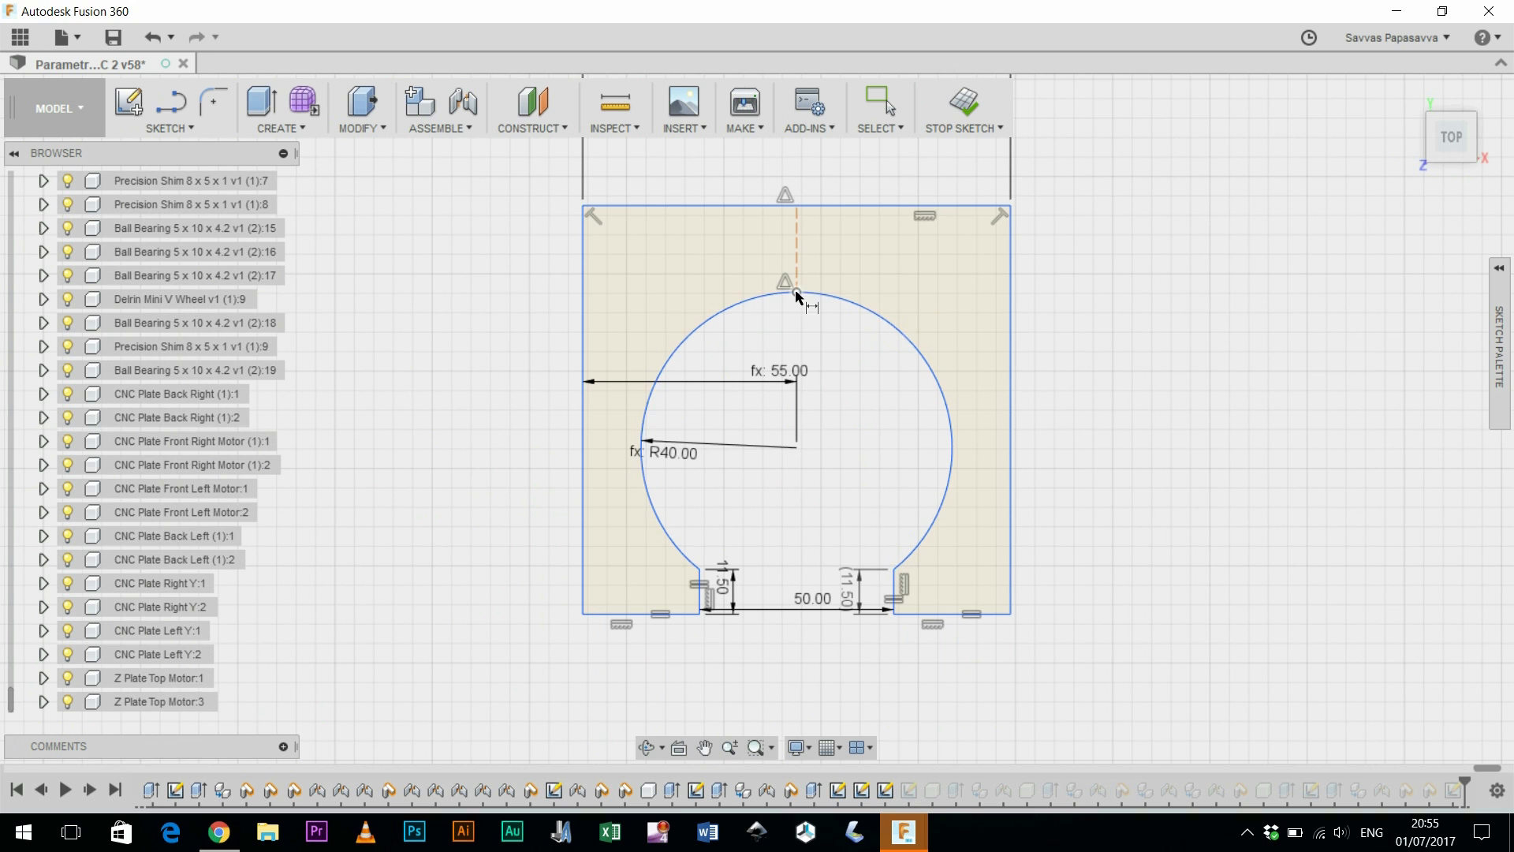
pyautogui.click(806, 213)
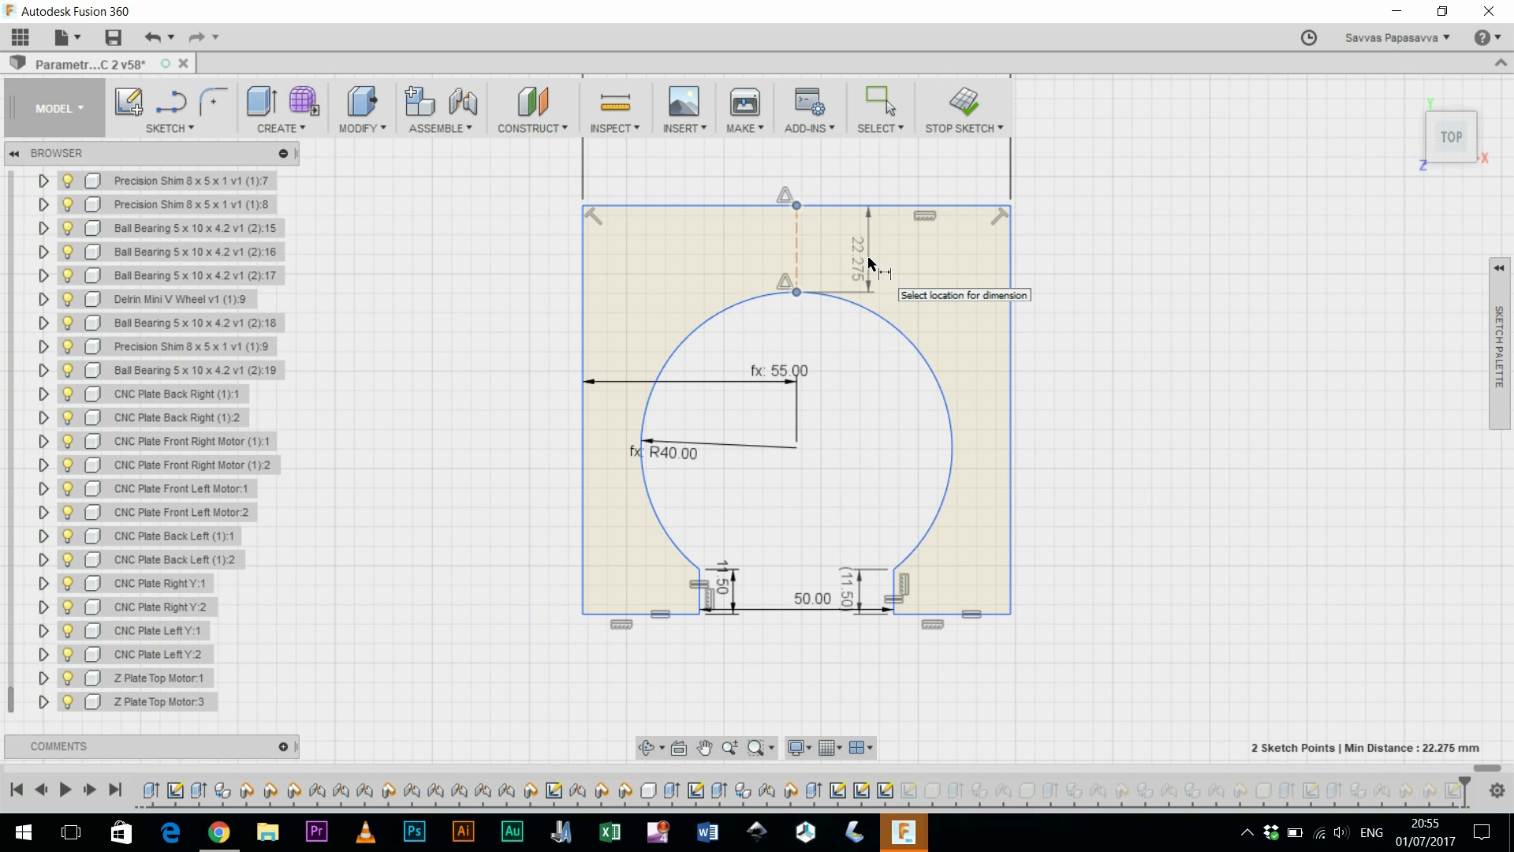
pyautogui.scroll(4, 868, 263)
pyautogui.click(868, 259)
pyautogui.write('22.3')
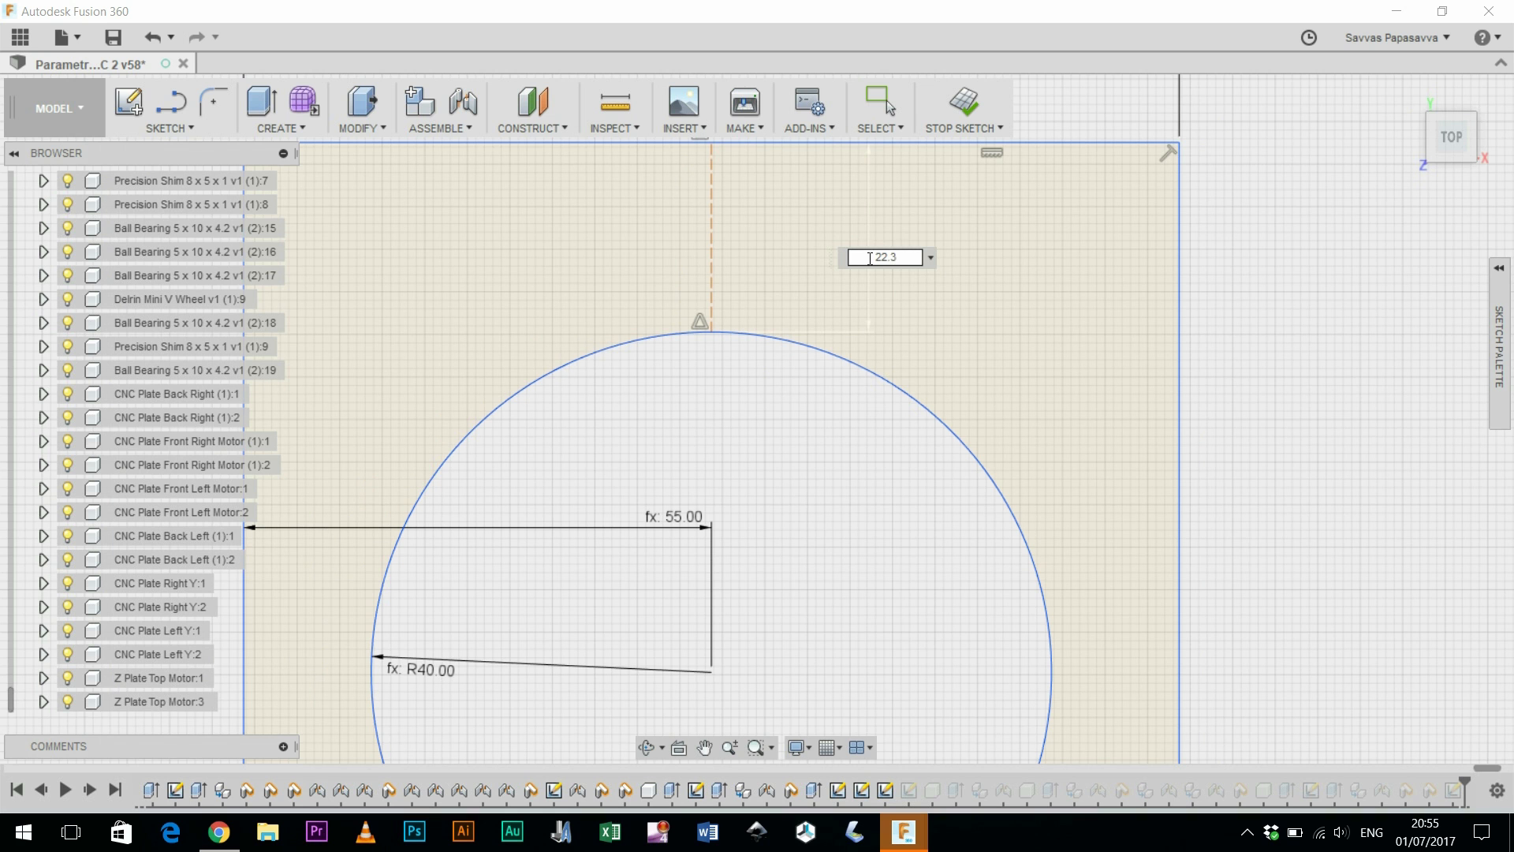
pyautogui.press('Return')
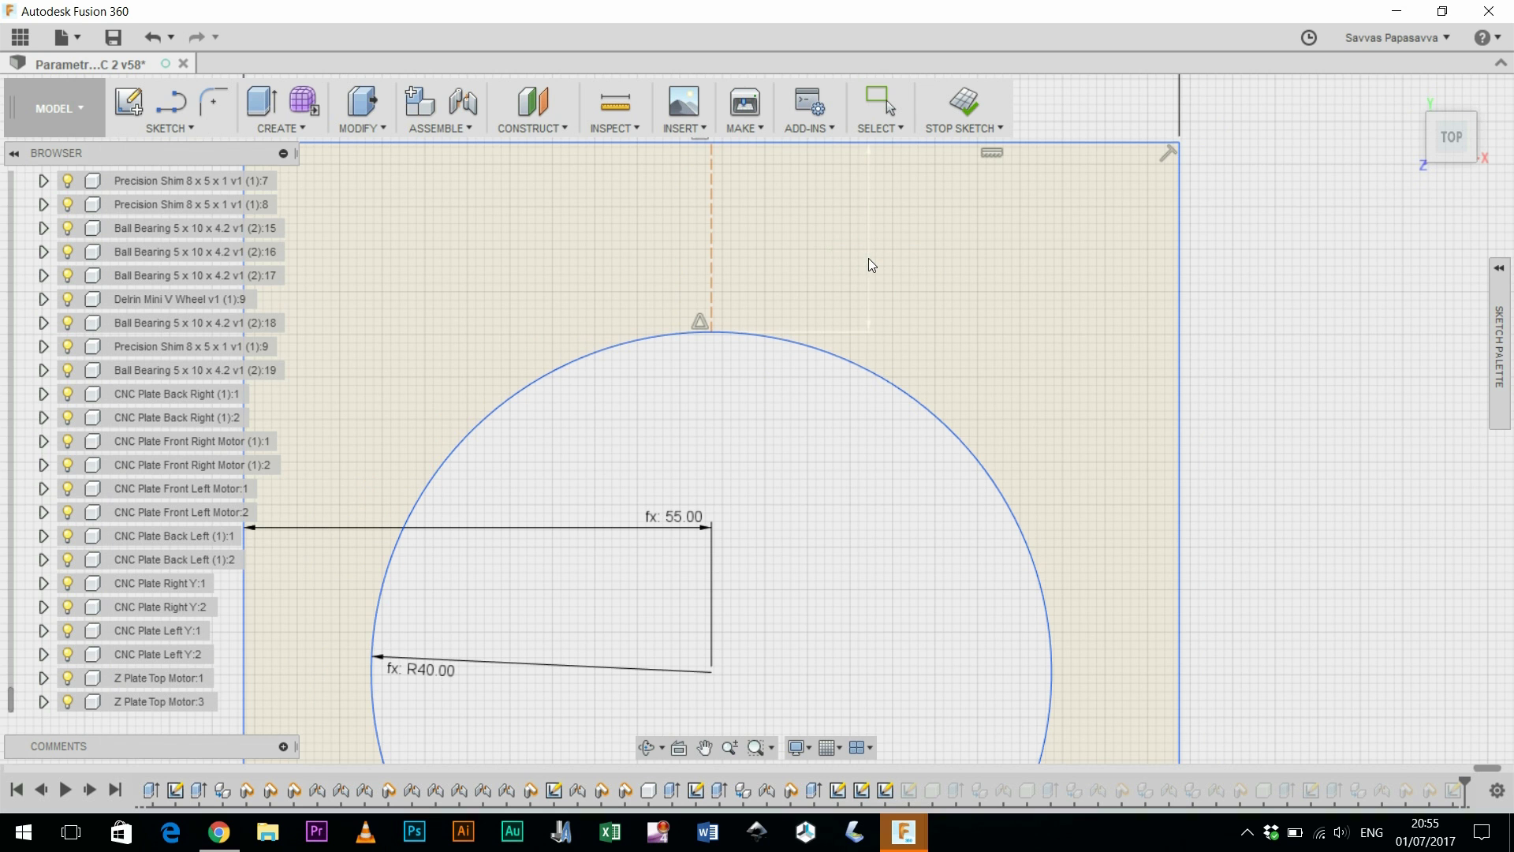
pyautogui.scroll(-2, 757, 414)
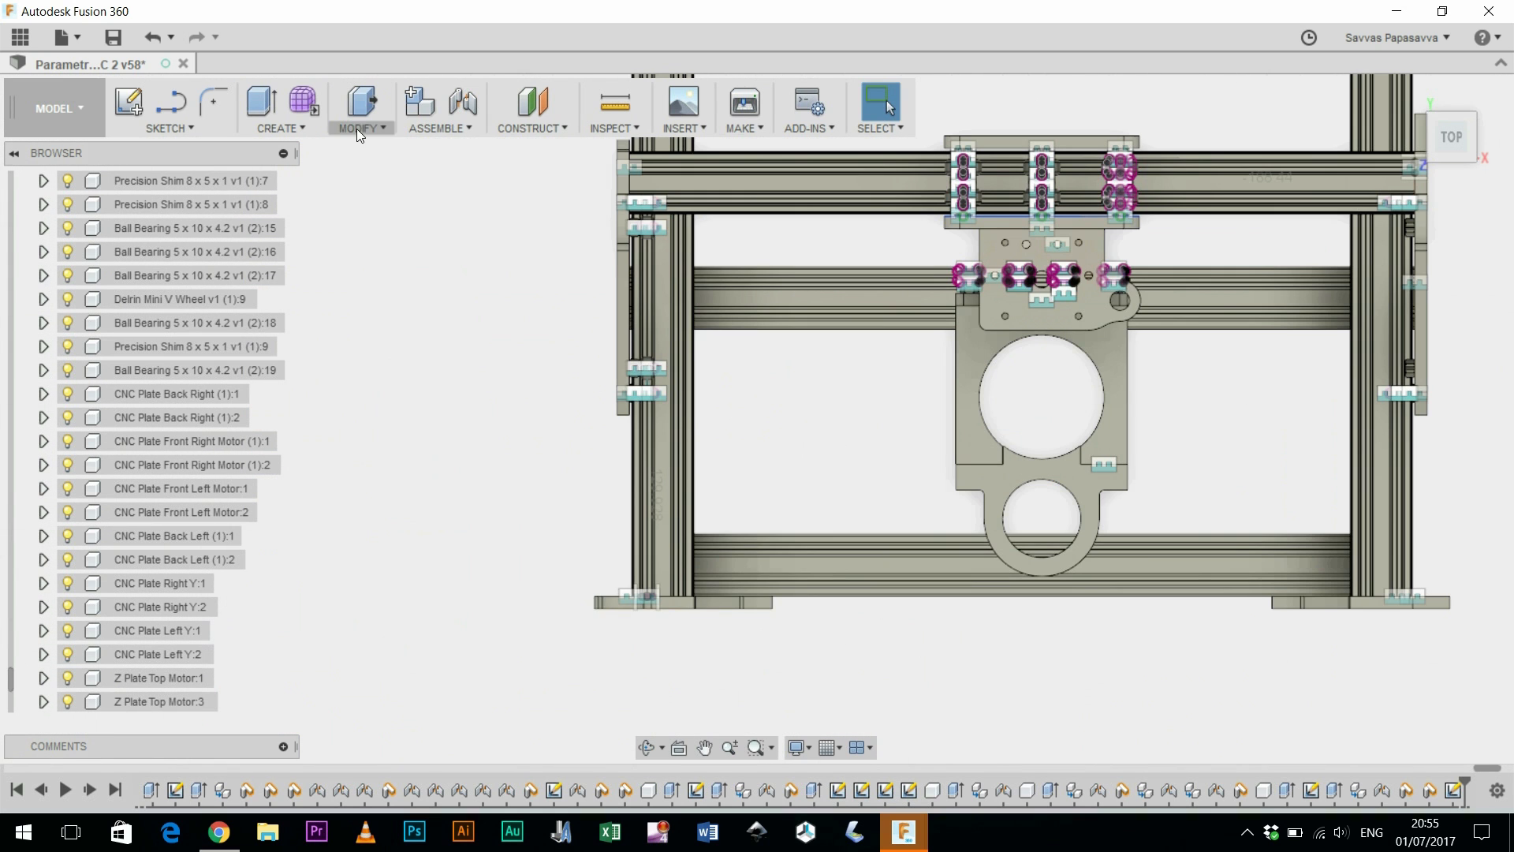
# Step: Set the SpindleDiameter user parameter to 60 mm and inspect the spindle plate and mount in the assembly
pyautogui.click(356, 129)
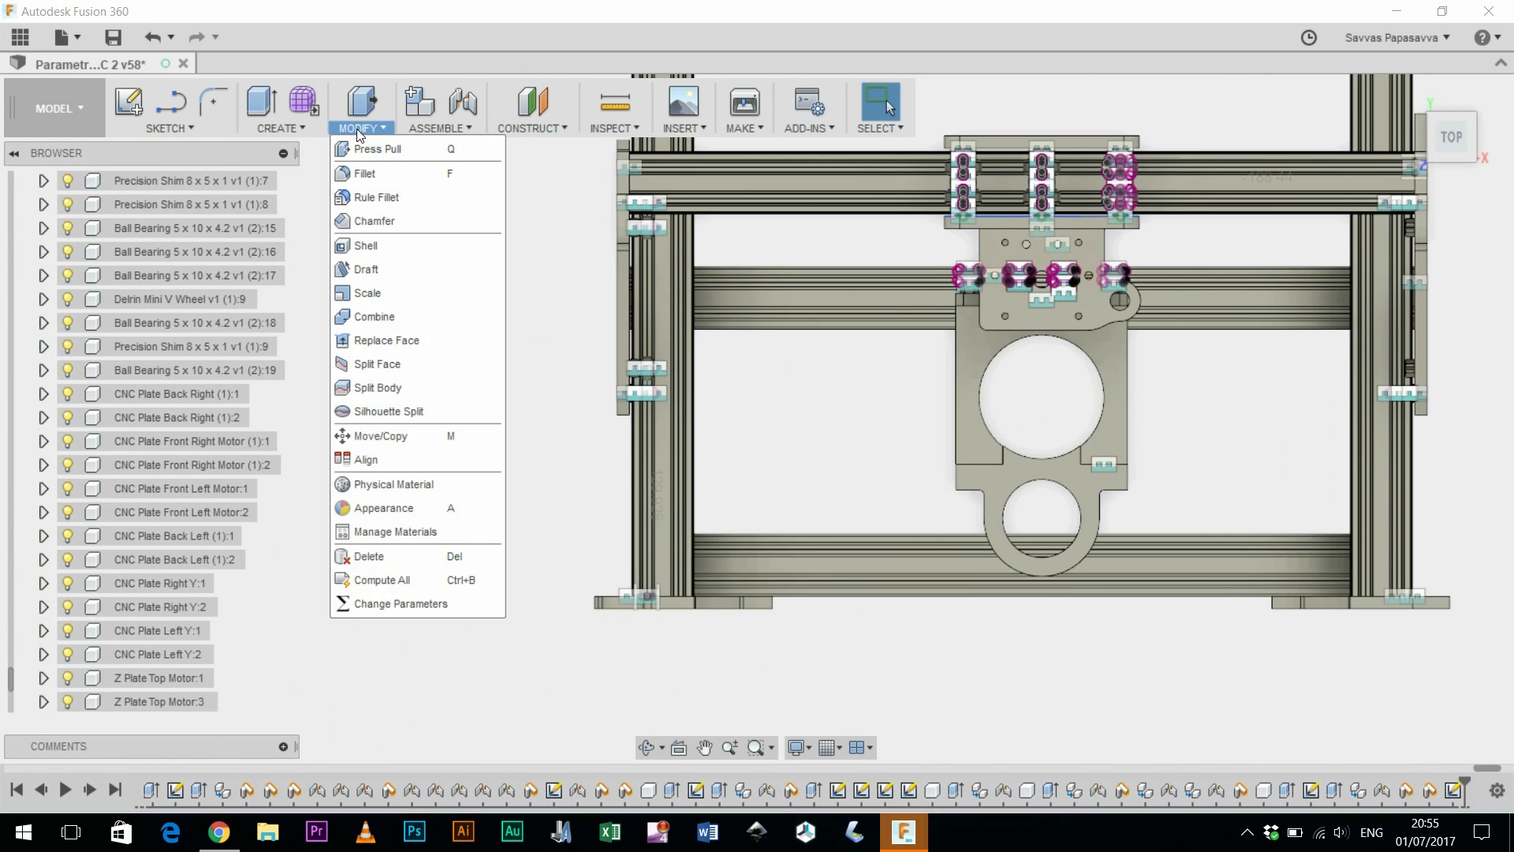
pyautogui.click(391, 609)
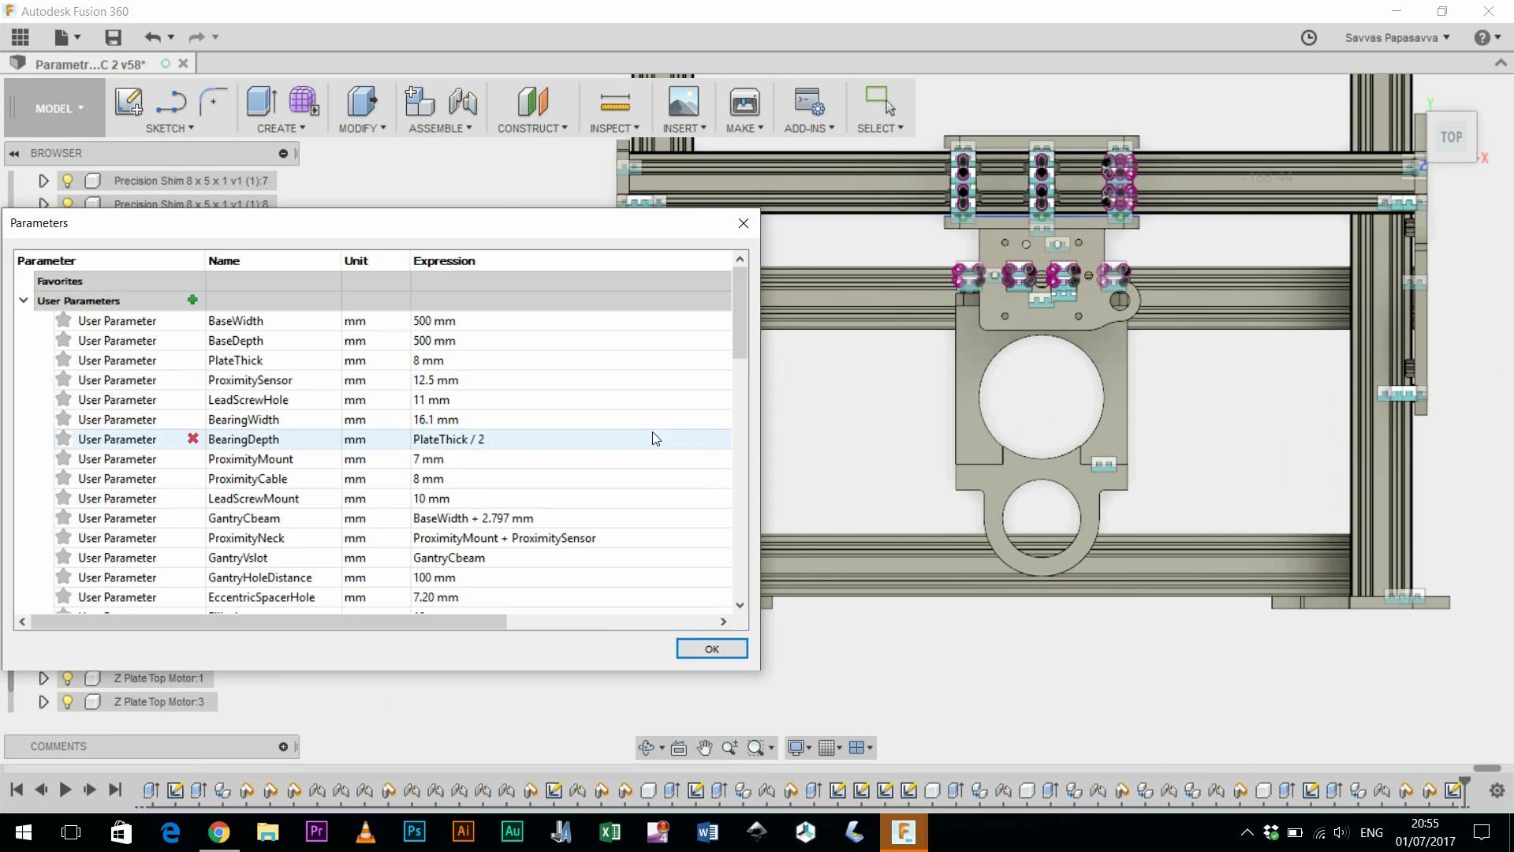
pyautogui.moveTo(750, 337); pyautogui.dragTo(741, 474)
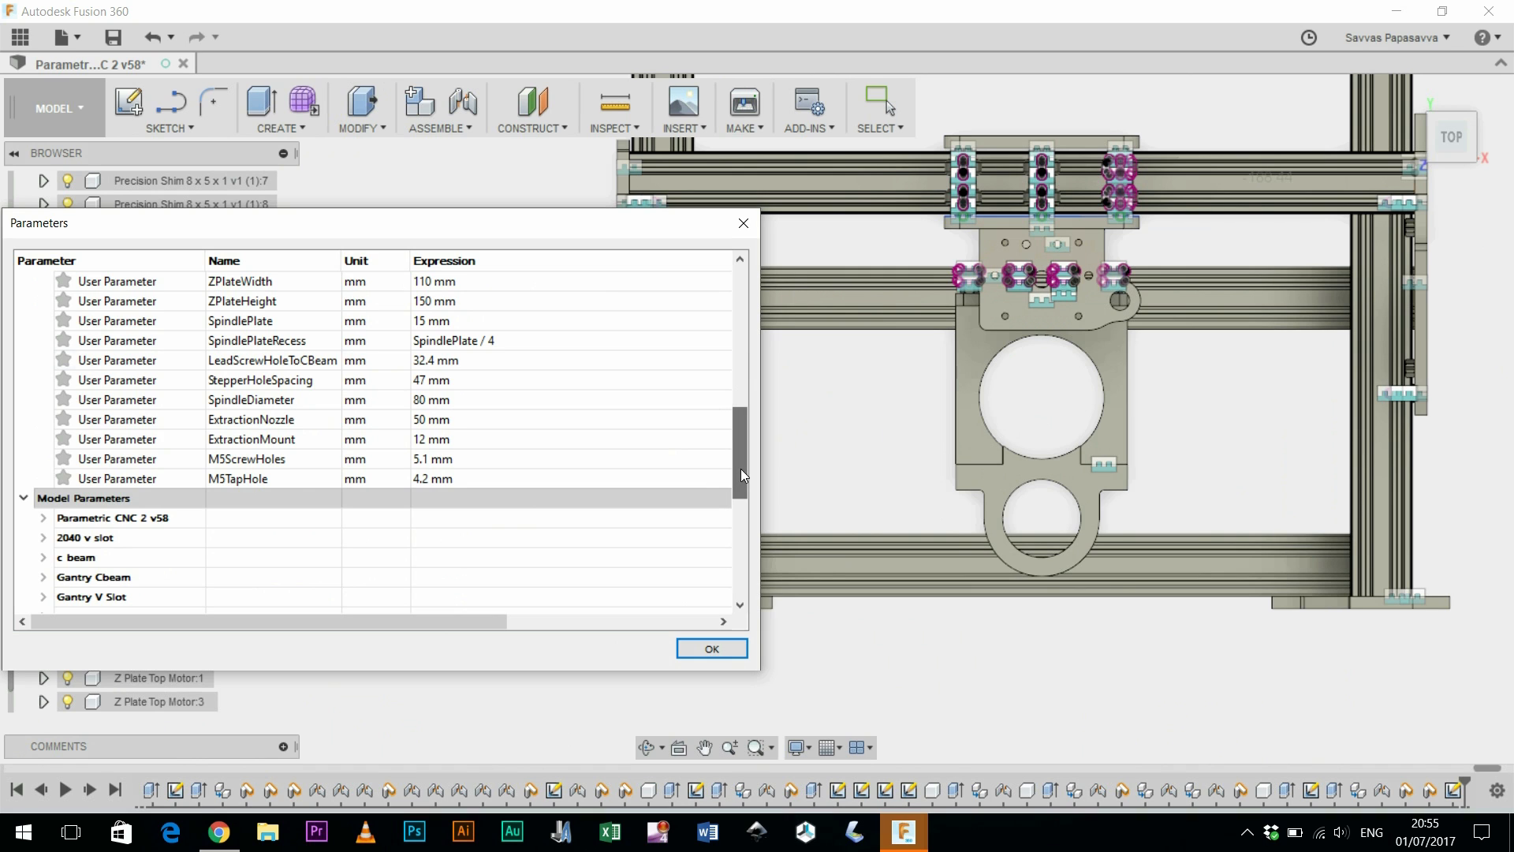
pyautogui.click(447, 404)
pyautogui.click(394, 399)
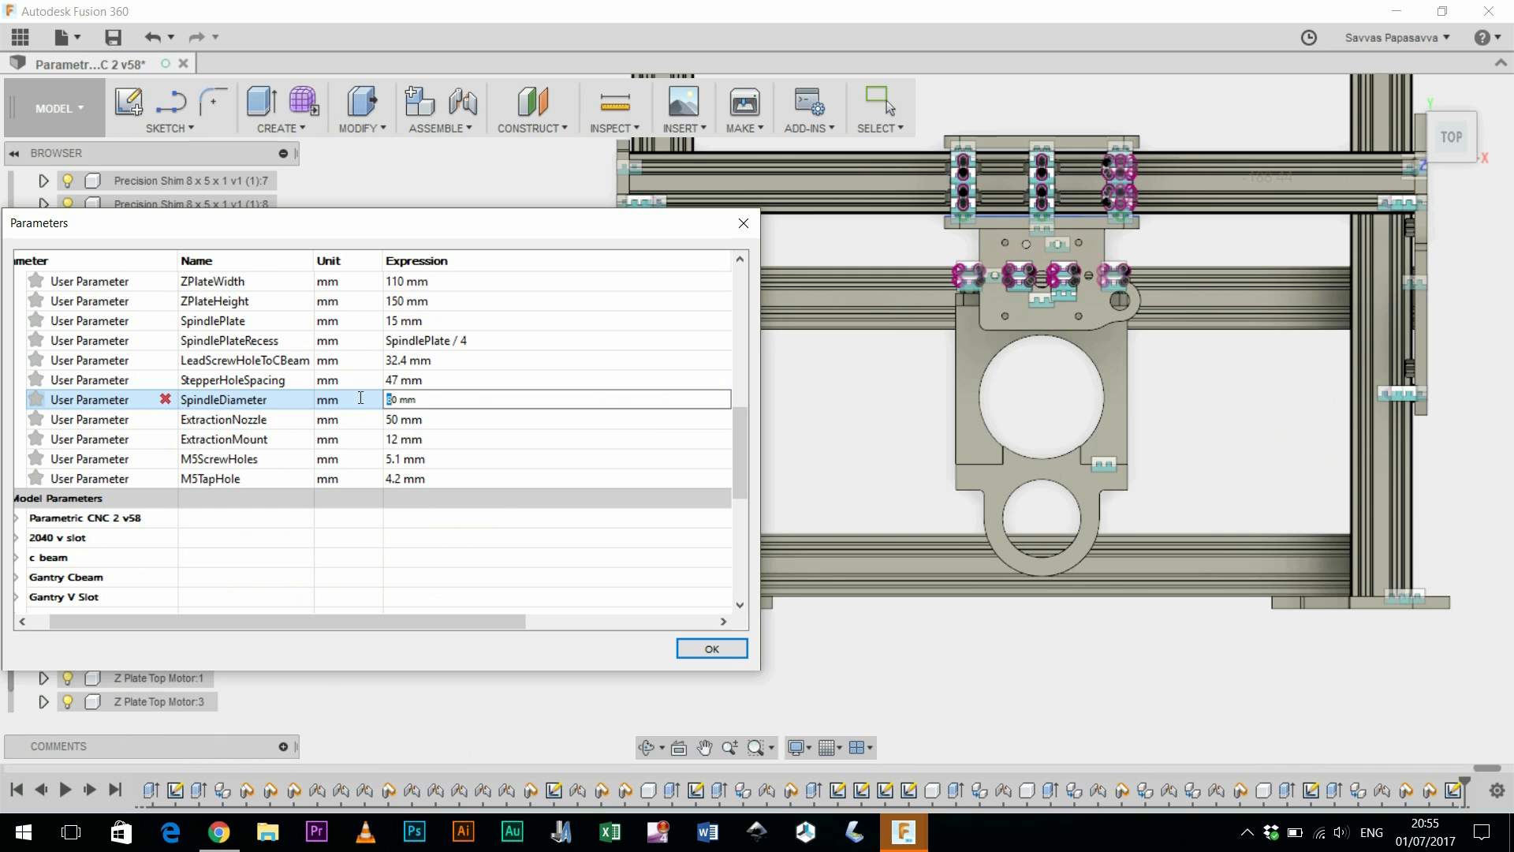
pyautogui.write('6')
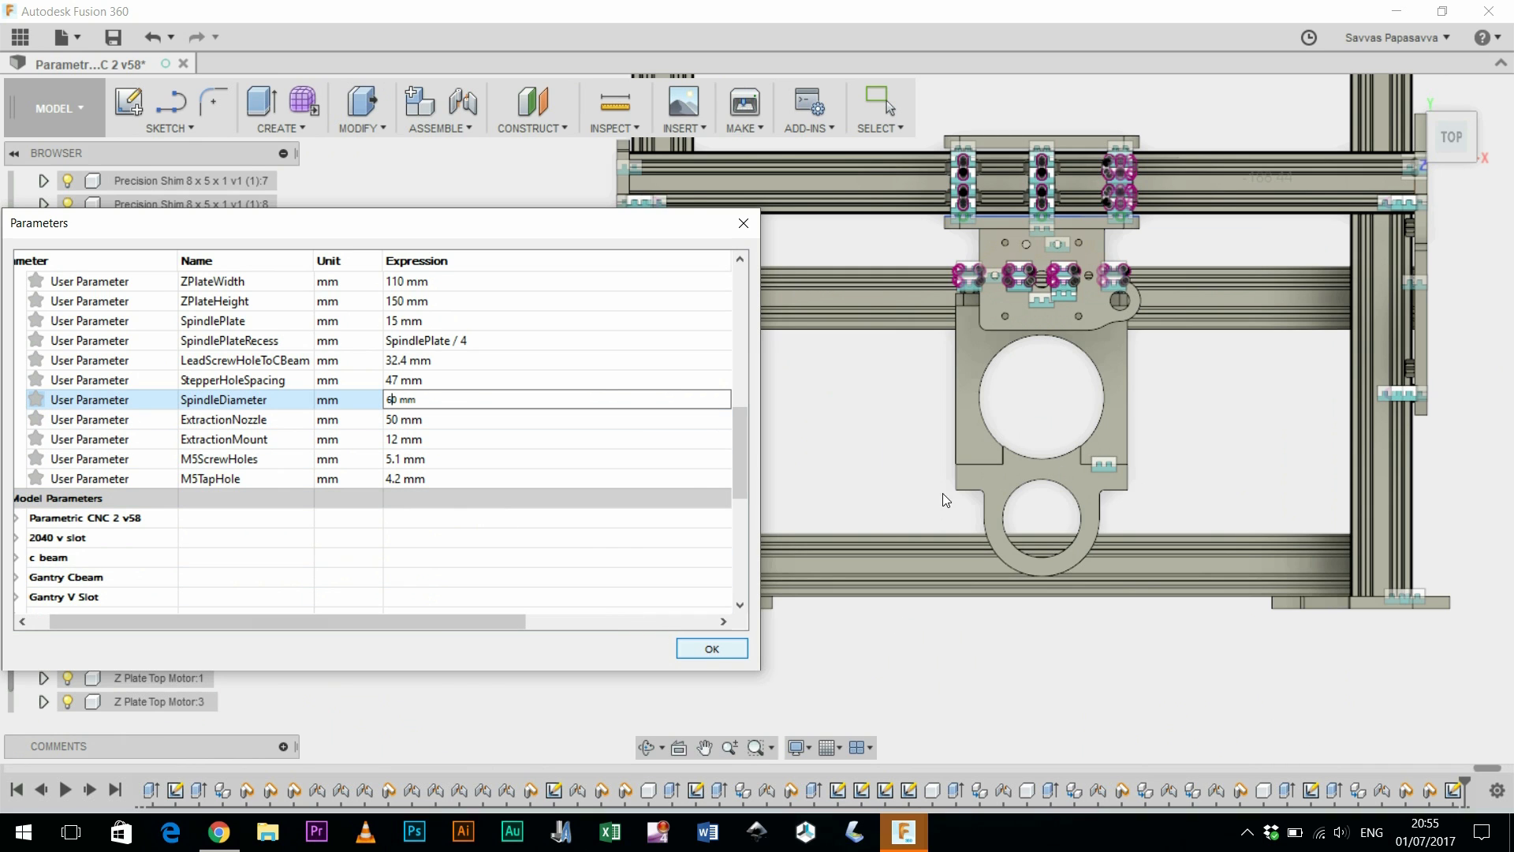
pyautogui.press('Return')
pyautogui.press('Return')
pyautogui.scroll(-3, 1081, 386)
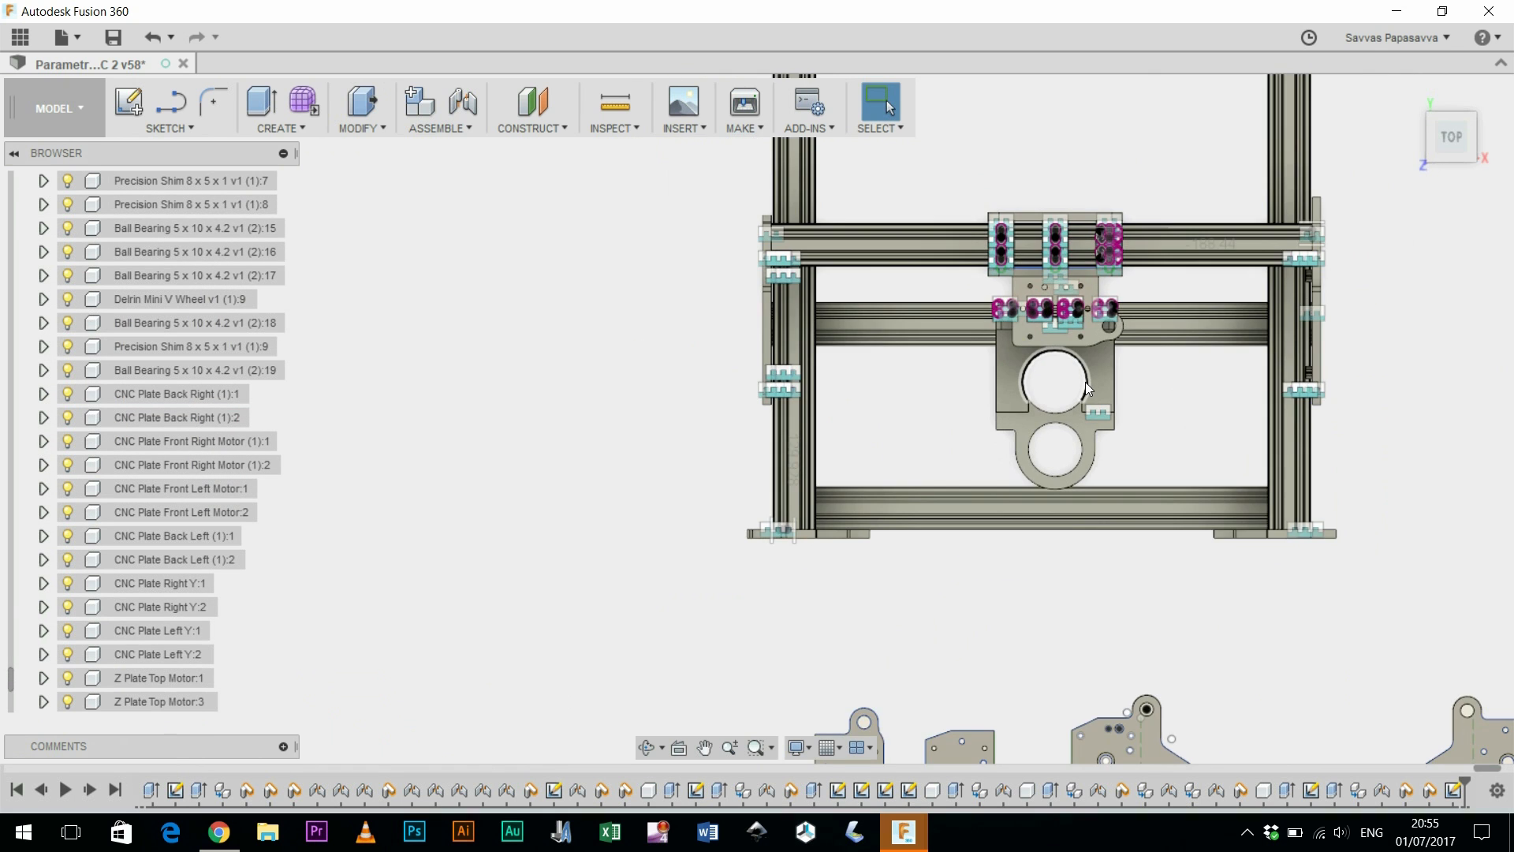
pyautogui.scroll(5, 1085, 383)
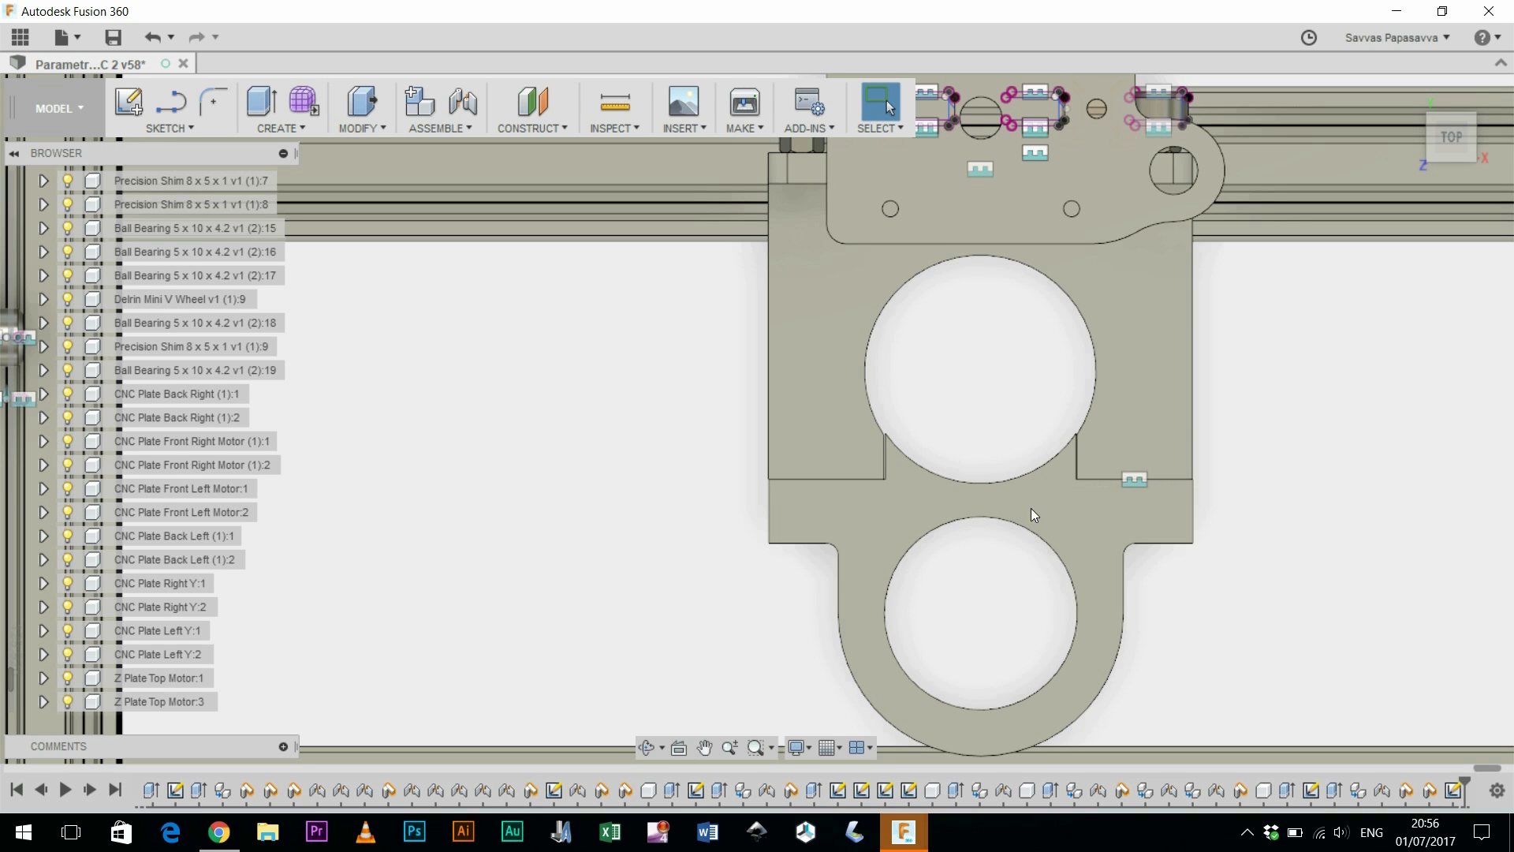
pyautogui.scroll(-2, 995, 375)
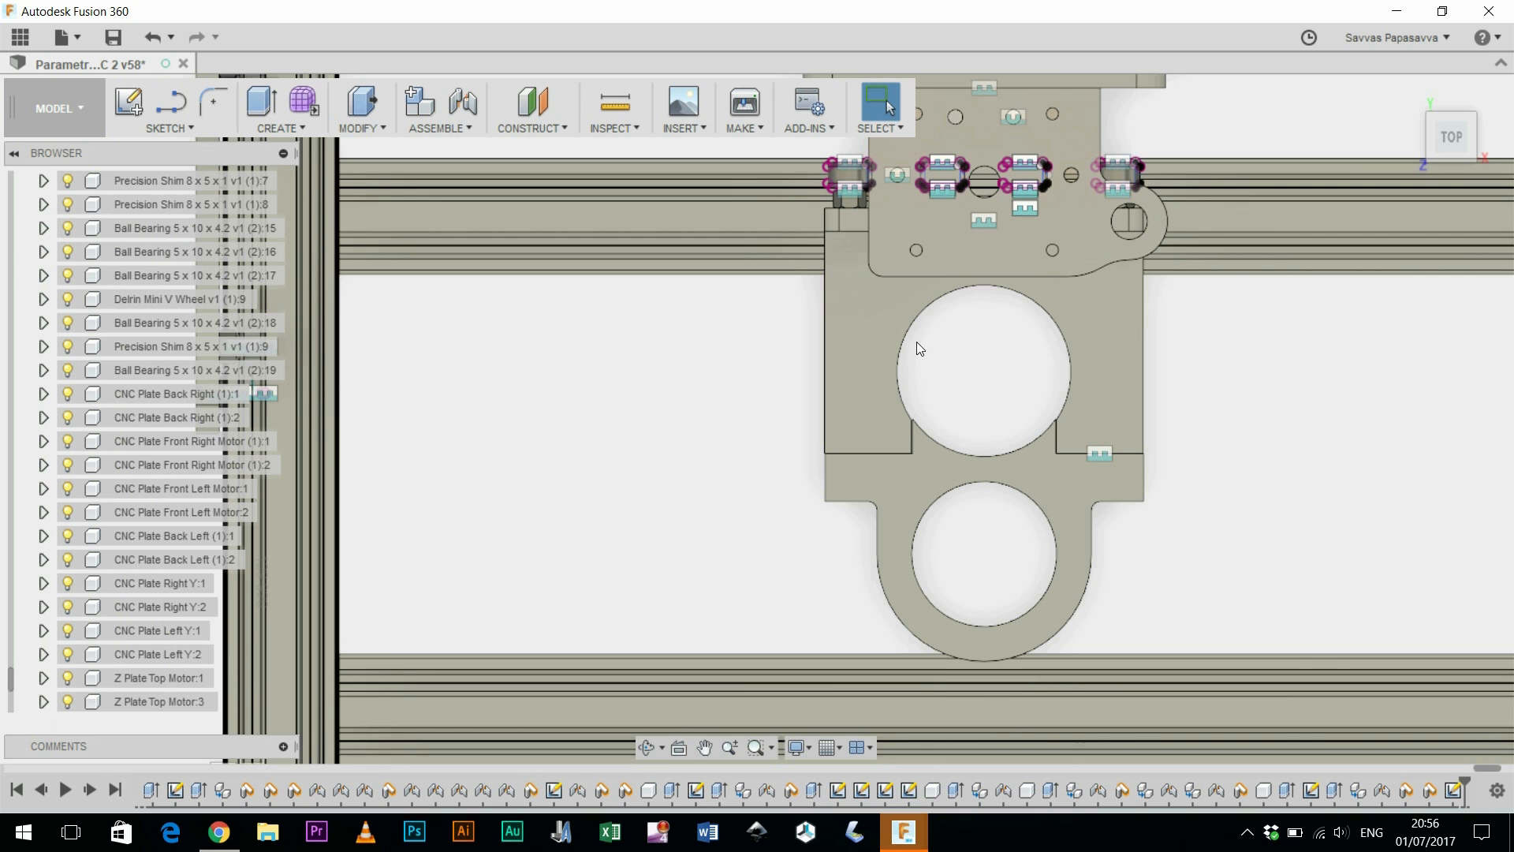
pyautogui.keyDown('shift'); pyautogui.moveTo(931, 445); pyautogui.dragTo(887, 334, button='middle'); pyautogui.keyUp('shift')
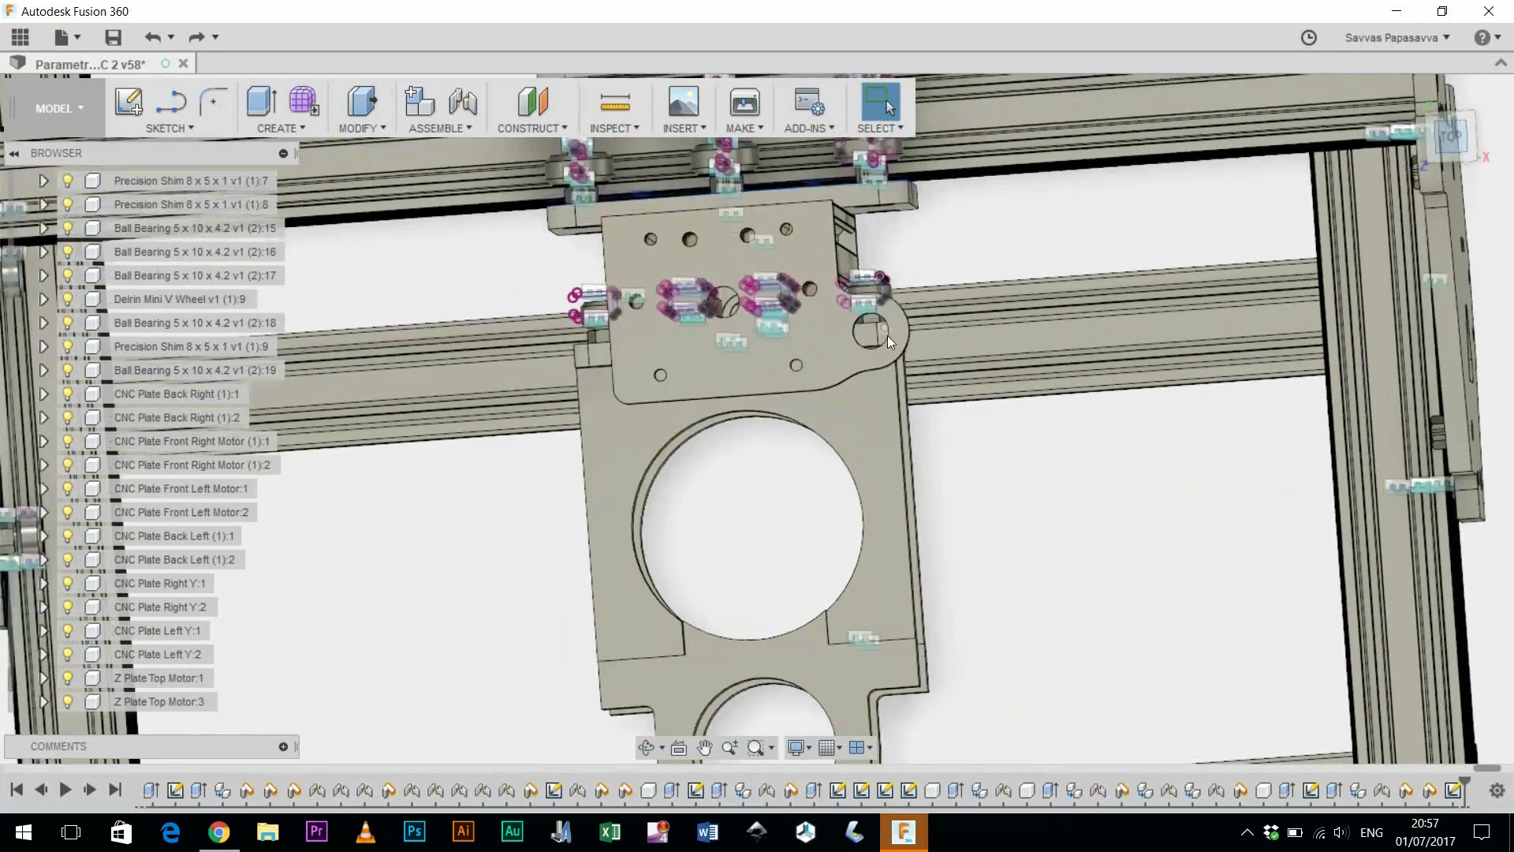
# Step: Examine the round hole in the ear of the Z-axis top motor plate and the parts showing through it
pyautogui.scroll(3, 840, 323)
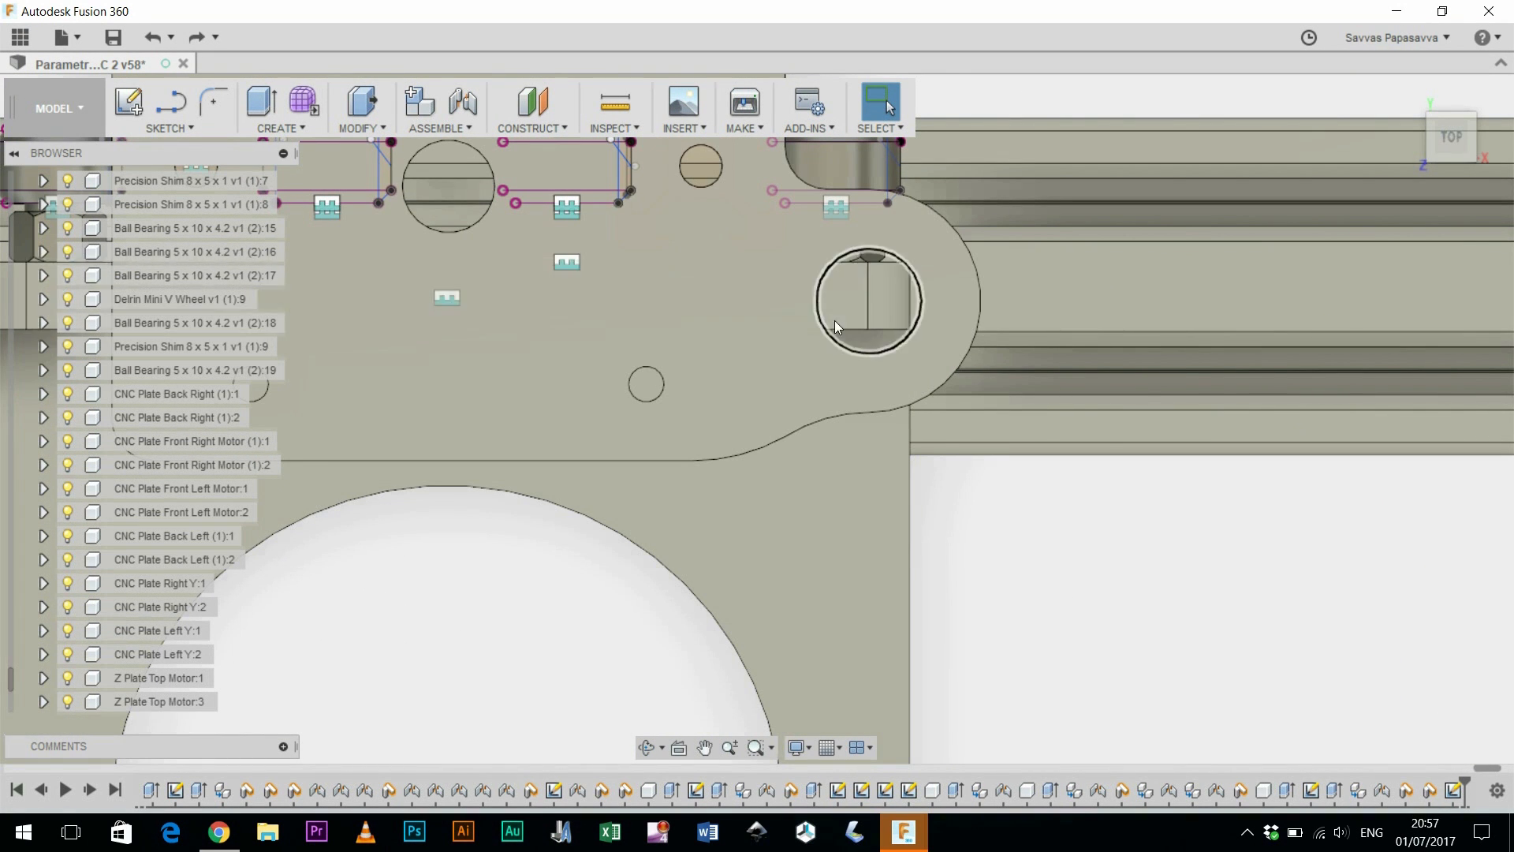
pyautogui.scroll(-2, 827, 334)
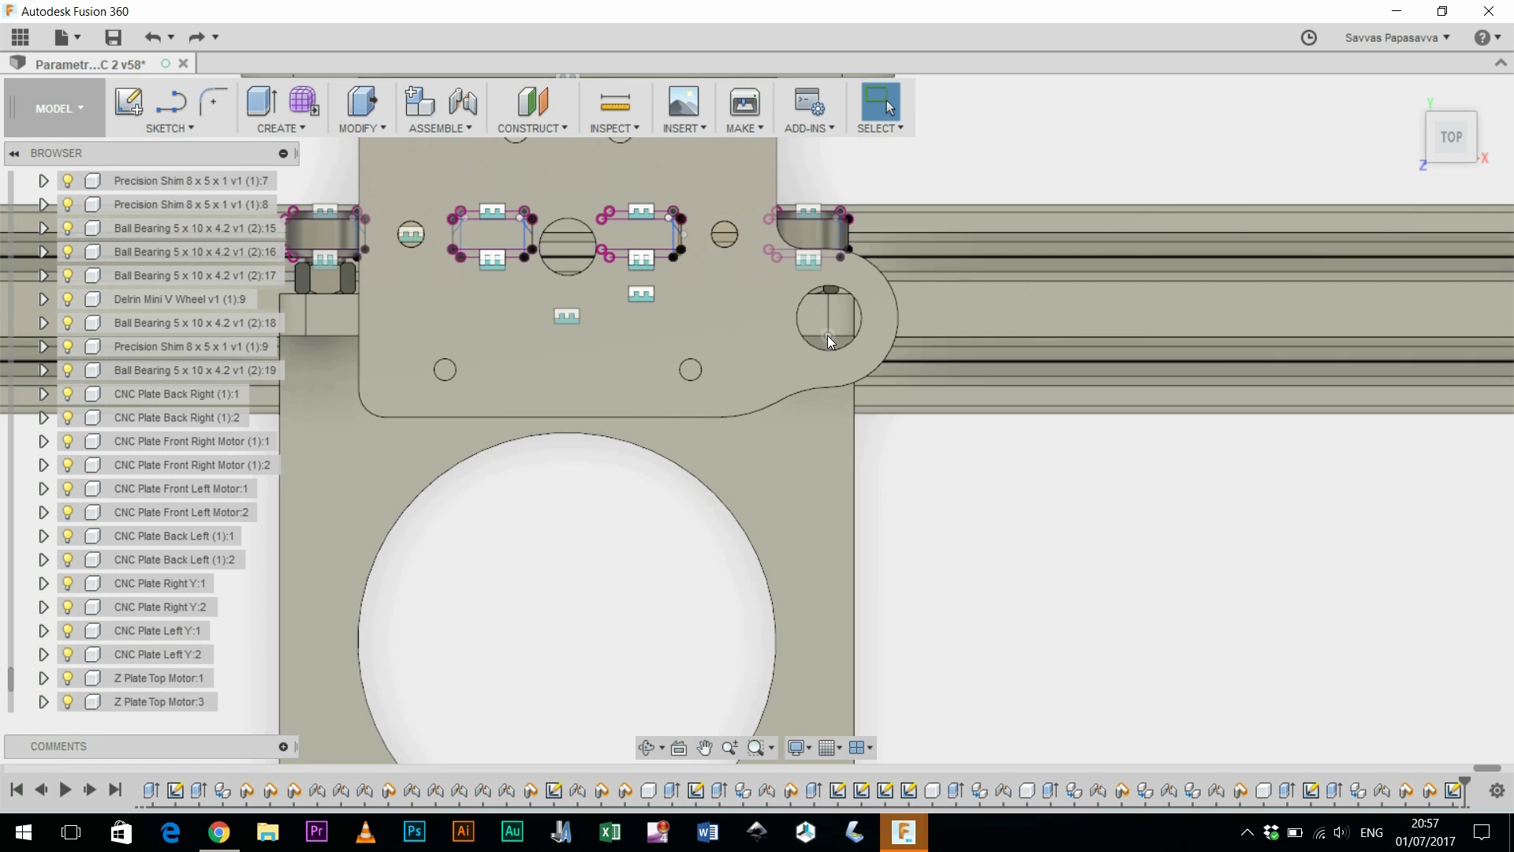
pyautogui.scroll(2, 825, 323)
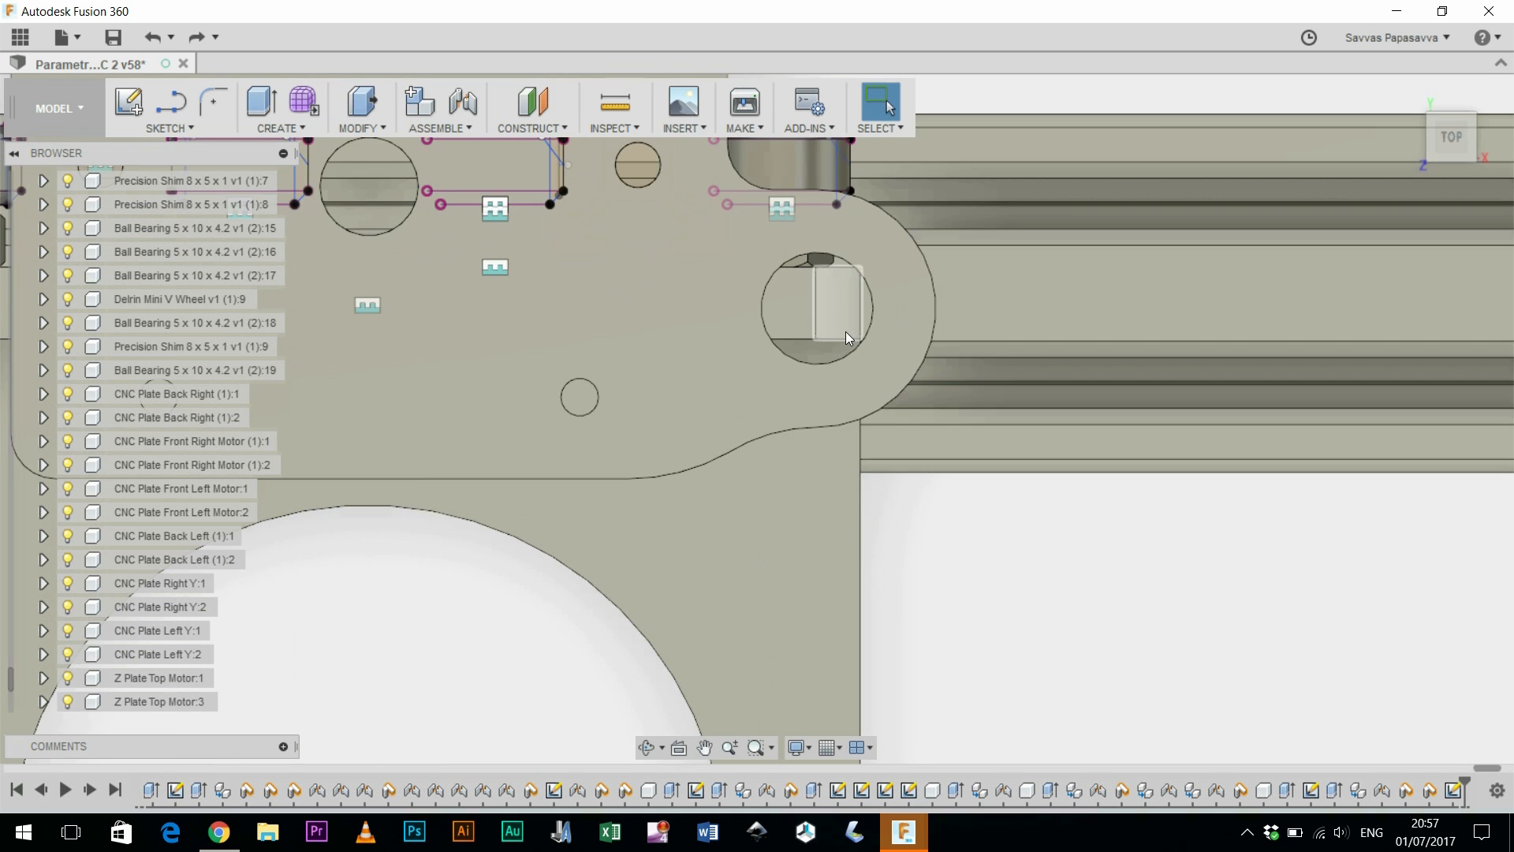
pyautogui.scroll(2, 845, 333)
pyautogui.scroll(-2, 438, 293)
pyautogui.moveTo(451, 288); pyautogui.dragTo(592, 307, button='middle')
pyautogui.press('Escape')
pyautogui.moveTo(883, 302); pyautogui.dragTo(1066, 310, button='middle')
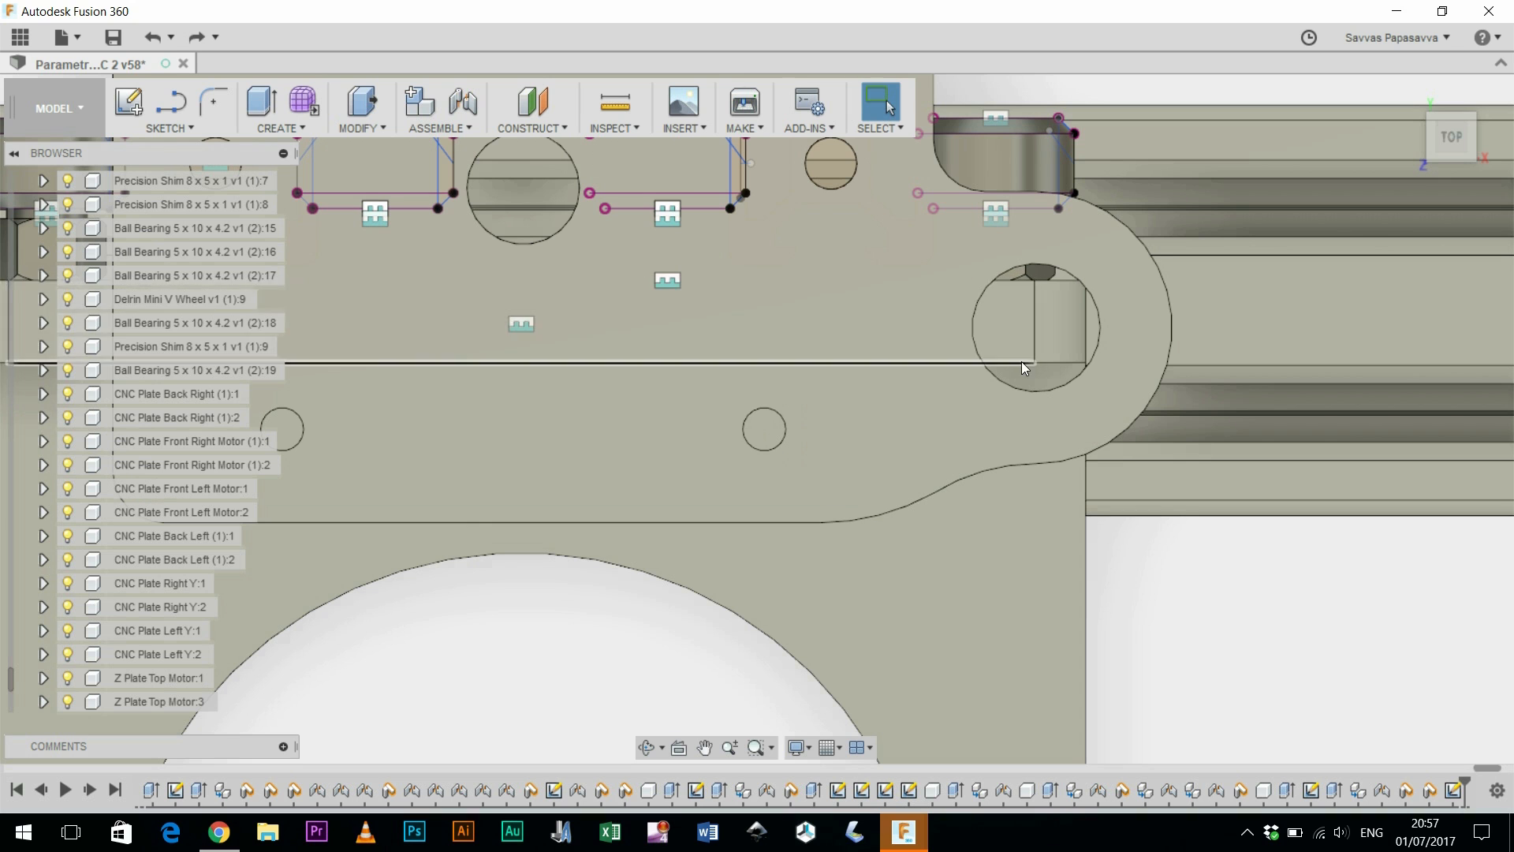
# Step: Set the PlateThick user parameter to 3 mm and check the geometry around the ear hole of the top motor plate
pyautogui.click(280, 126)
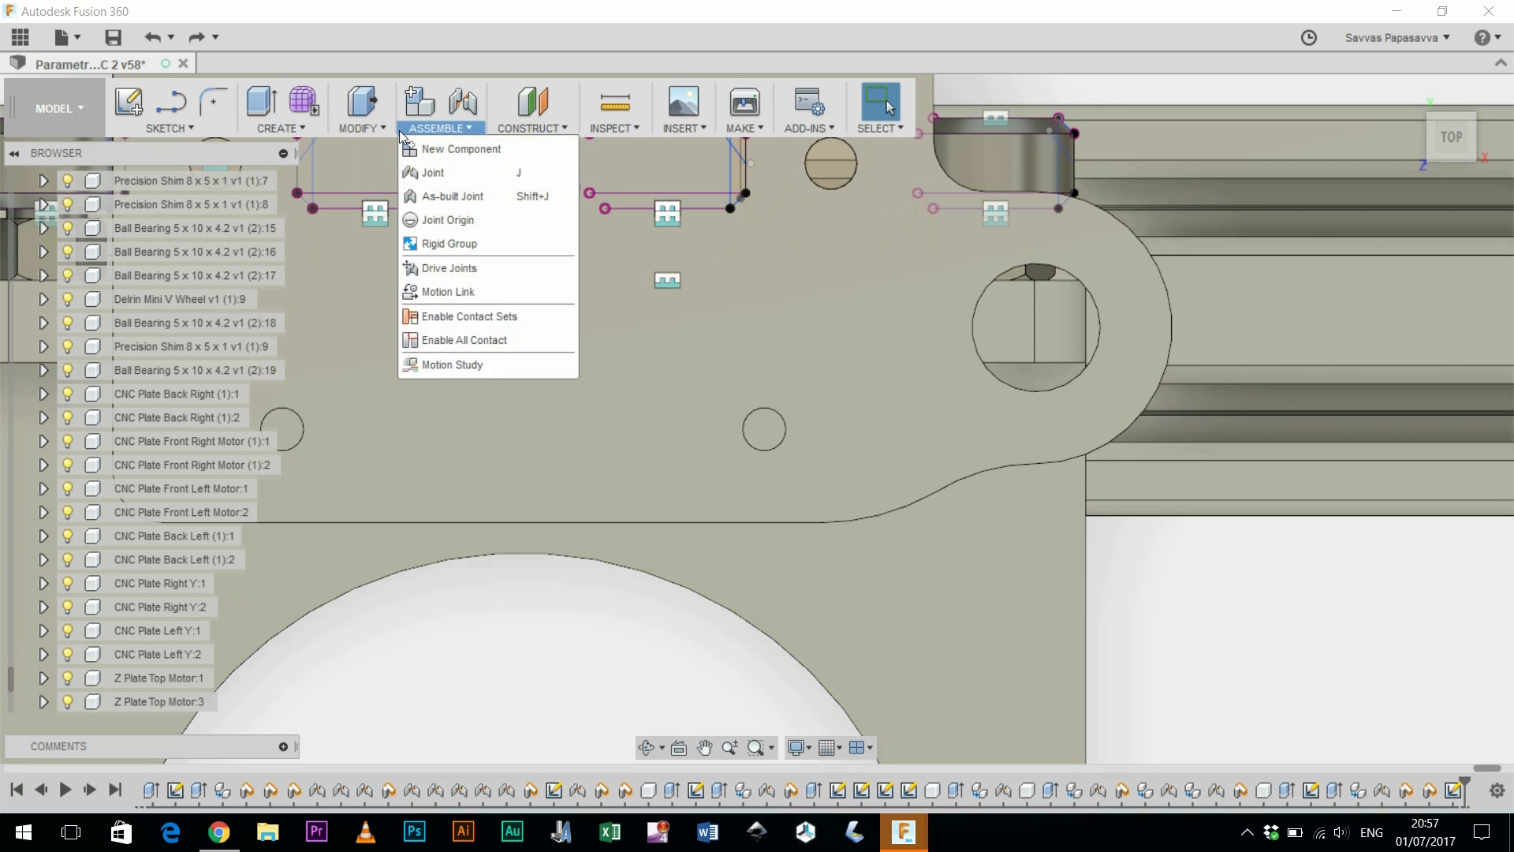
pyautogui.moveTo(360, 128)
pyautogui.click(380, 599)
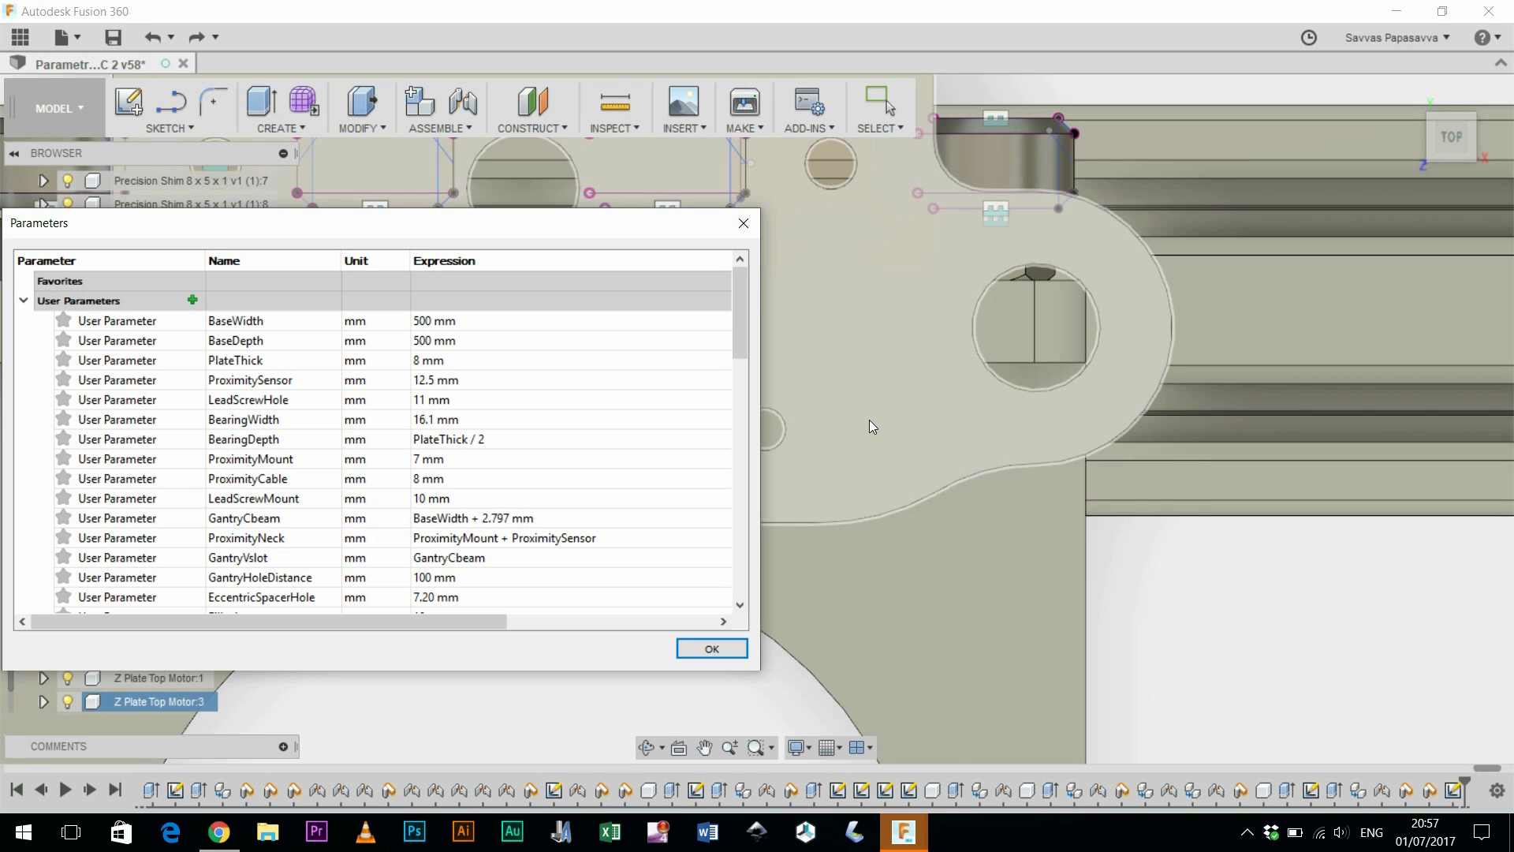
pyautogui.moveTo(869, 420); pyautogui.dragTo(1048, 530, button='middle')
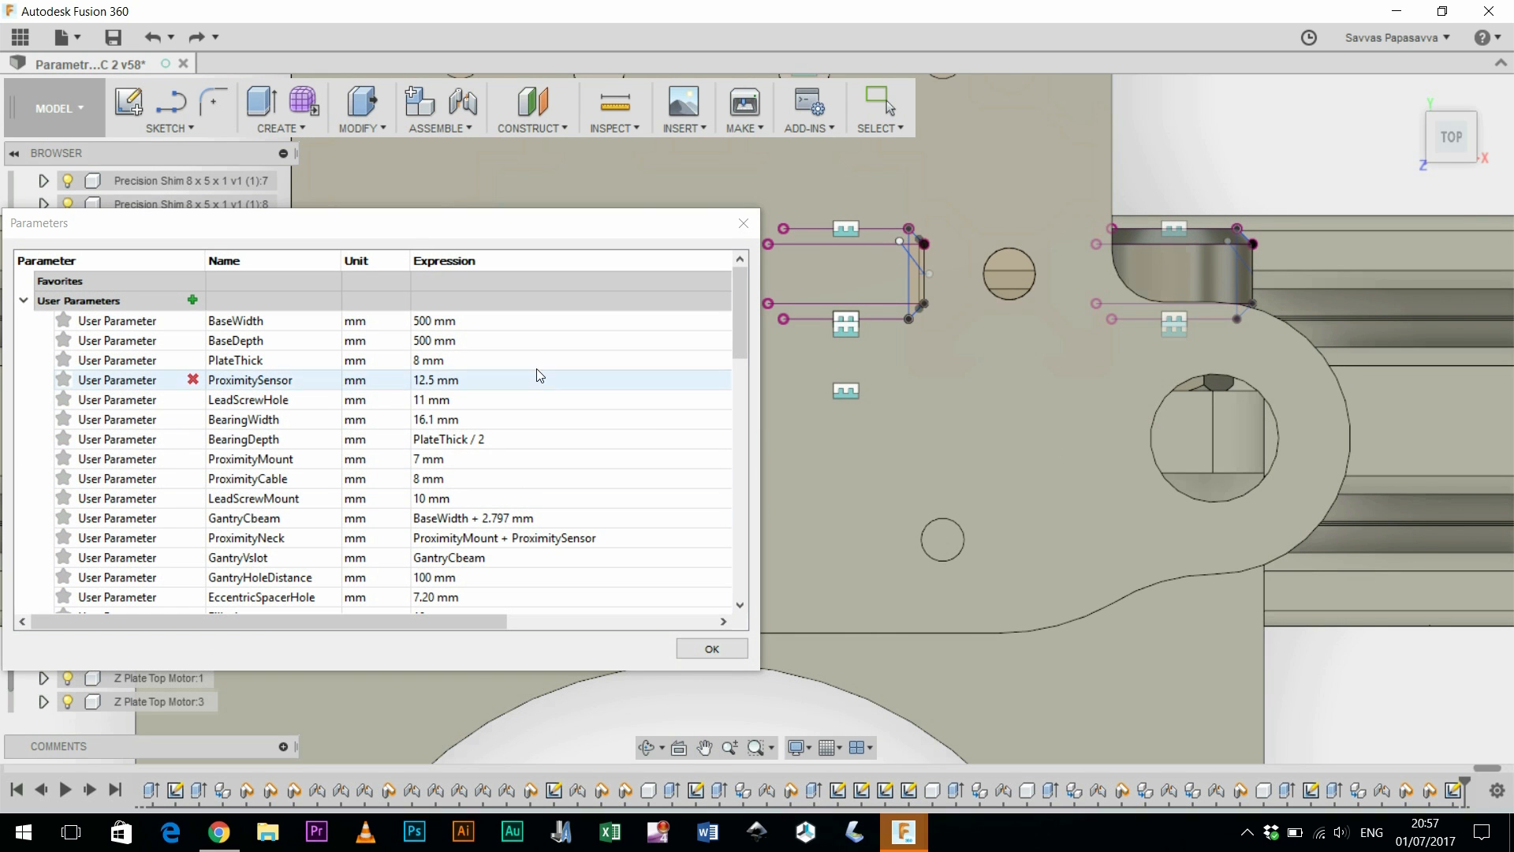
pyautogui.doubleClick(245, 360)
pyautogui.doubleClick(422, 360)
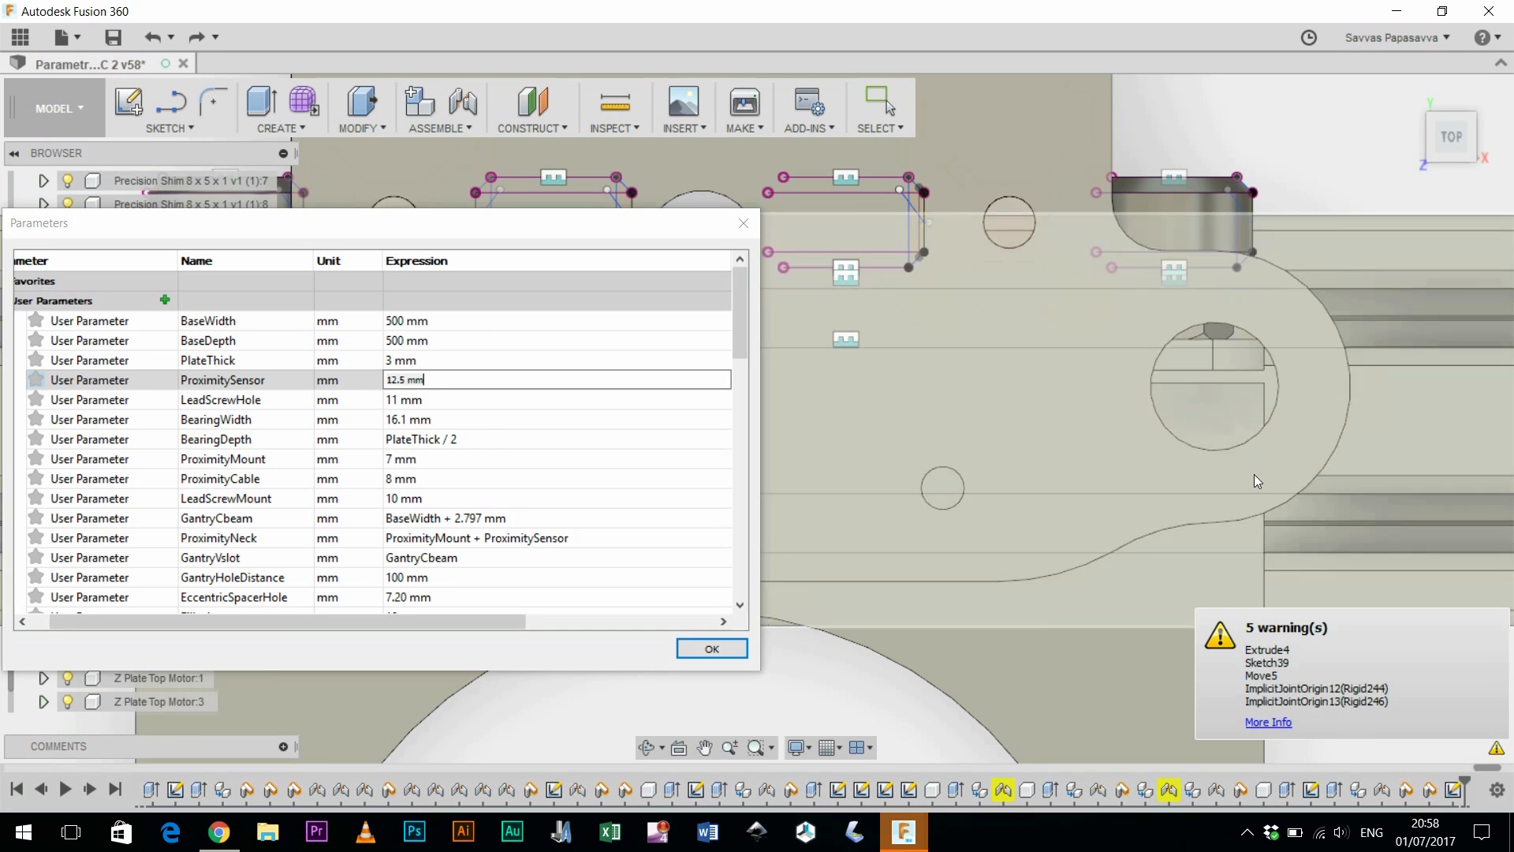
pyautogui.scroll(3, 1253, 475)
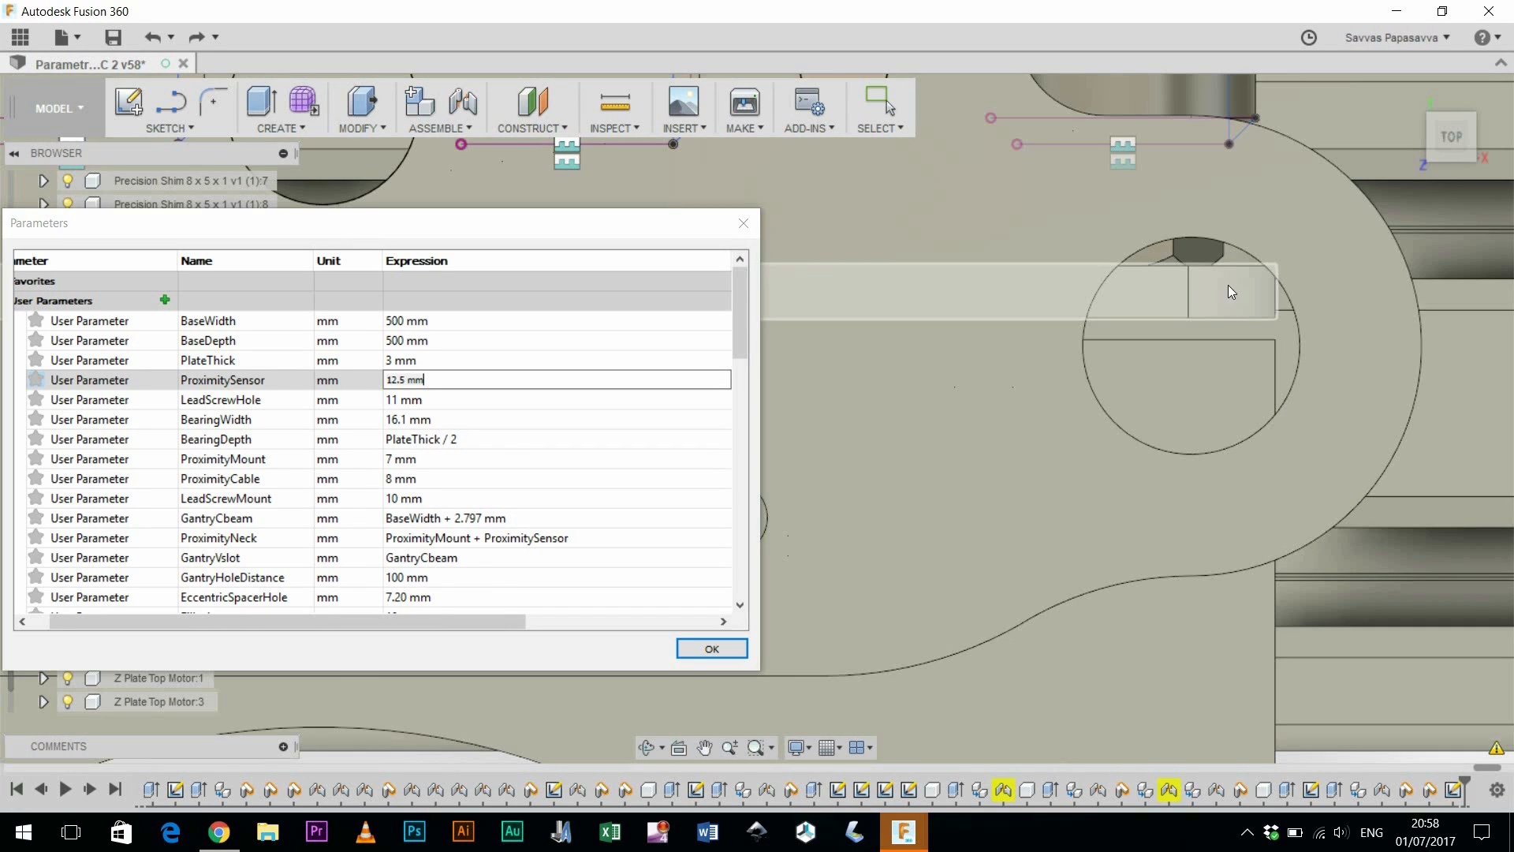
# Step: Examine the side plates, rails, gantry and spindle mounts of the CNC assembly from several angles
pyautogui.keyDown('shift'); pyautogui.moveTo(1183, 382); pyautogui.dragTo(1151, 650, button='middle'); pyautogui.keyUp('shift')
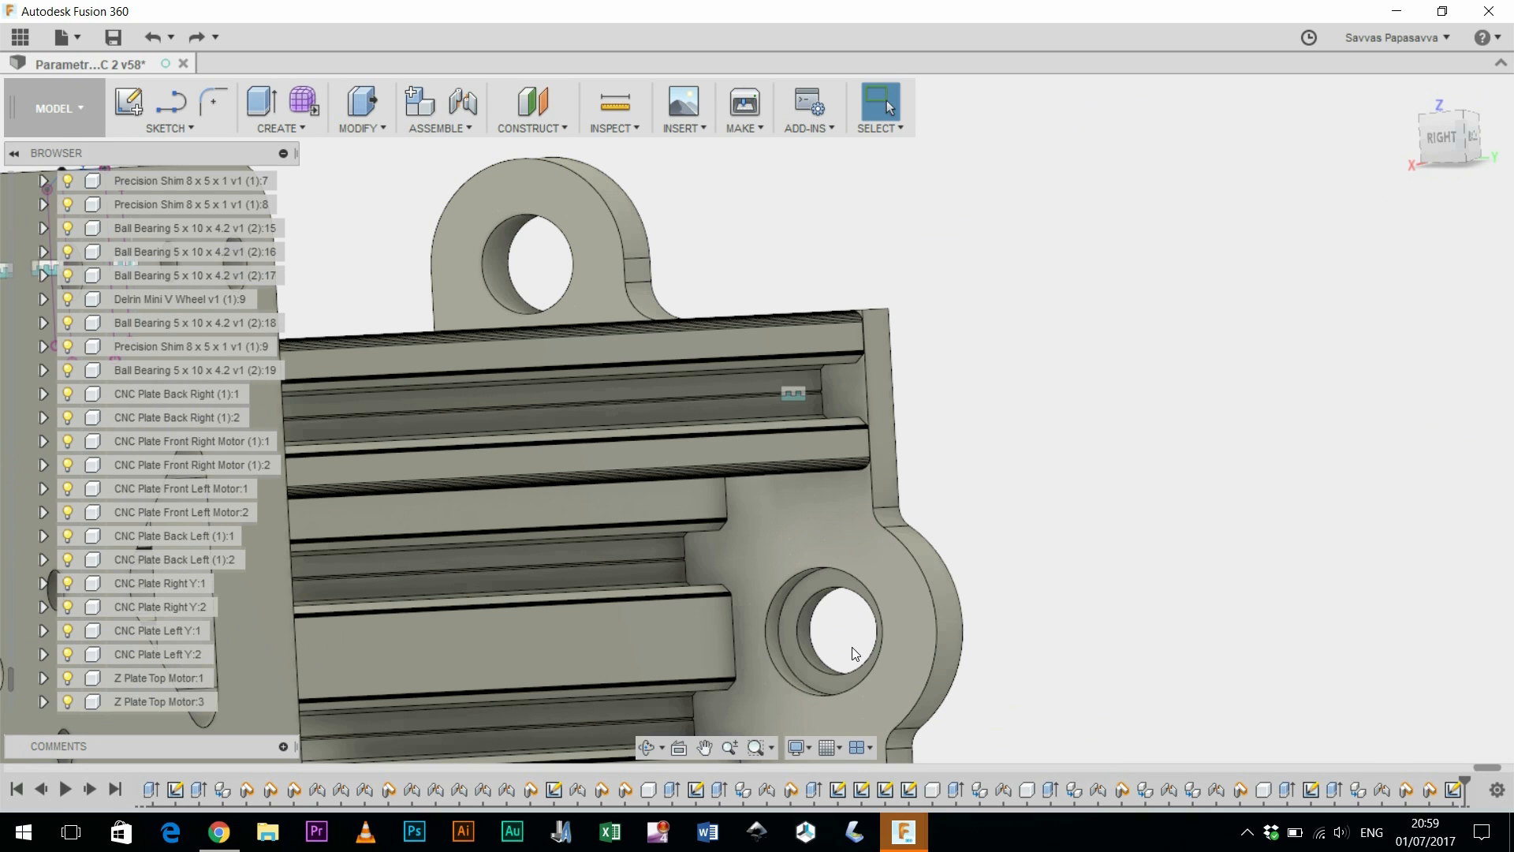
pyautogui.scroll(-10, 851, 647)
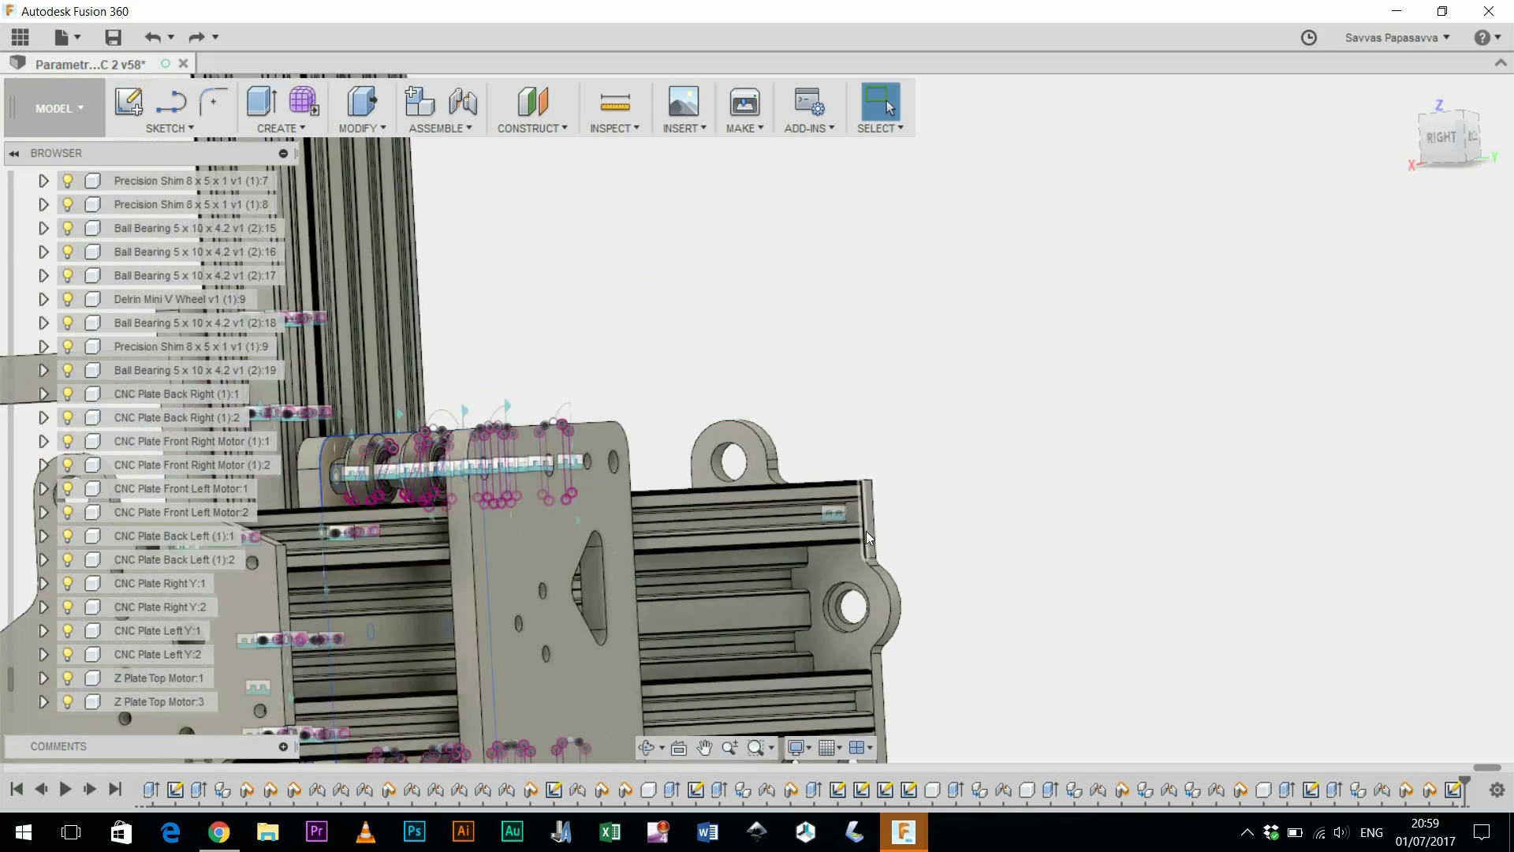
pyautogui.keyDown('shift'); pyautogui.moveTo(1071, 413); pyautogui.dragTo(825, 597, button='middle'); pyautogui.keyUp('shift')
pyautogui.scroll(-1, 551, 581)
pyautogui.scroll(3, 551, 581)
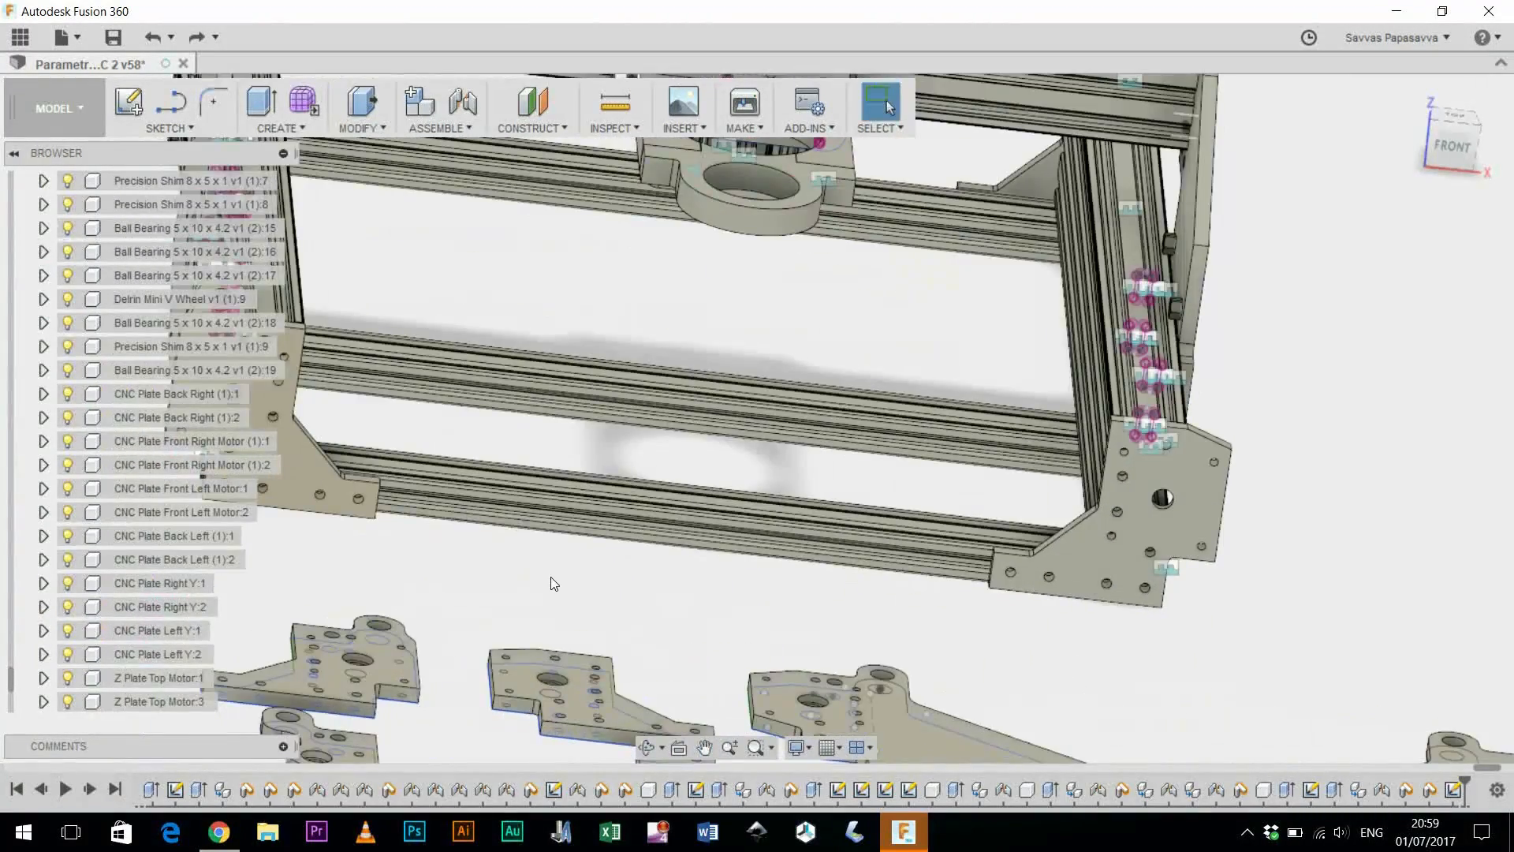
pyautogui.moveTo(551, 581); pyautogui.dragTo(953, 728, button='middle')
pyautogui.keyDown('shift'); pyautogui.moveTo(1031, 473); pyautogui.dragTo(930, 466, button='middle'); pyautogui.keyUp('shift')
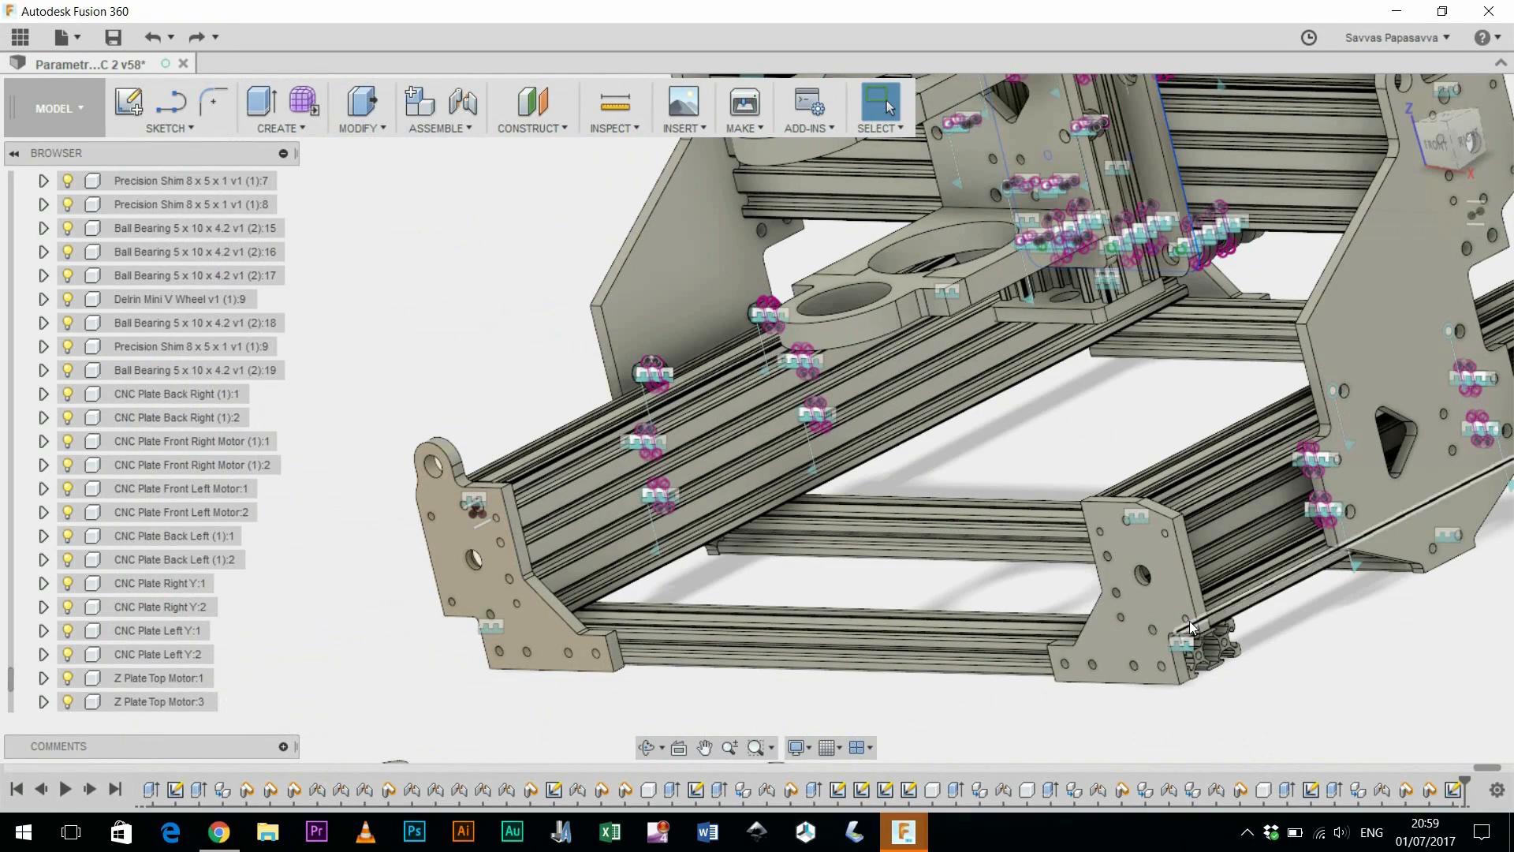
pyautogui.keyDown('shift'); pyautogui.moveTo(813, 547); pyautogui.dragTo(757, 540, button='middle'); pyautogui.keyUp('shift')
pyautogui.moveTo(1179, 518); pyautogui.dragTo(837, 518, button='middle')
pyautogui.keyDown('shift'); pyautogui.moveTo(920, 490); pyautogui.dragTo(170, 528, button='middle'); pyautogui.keyUp('shift')
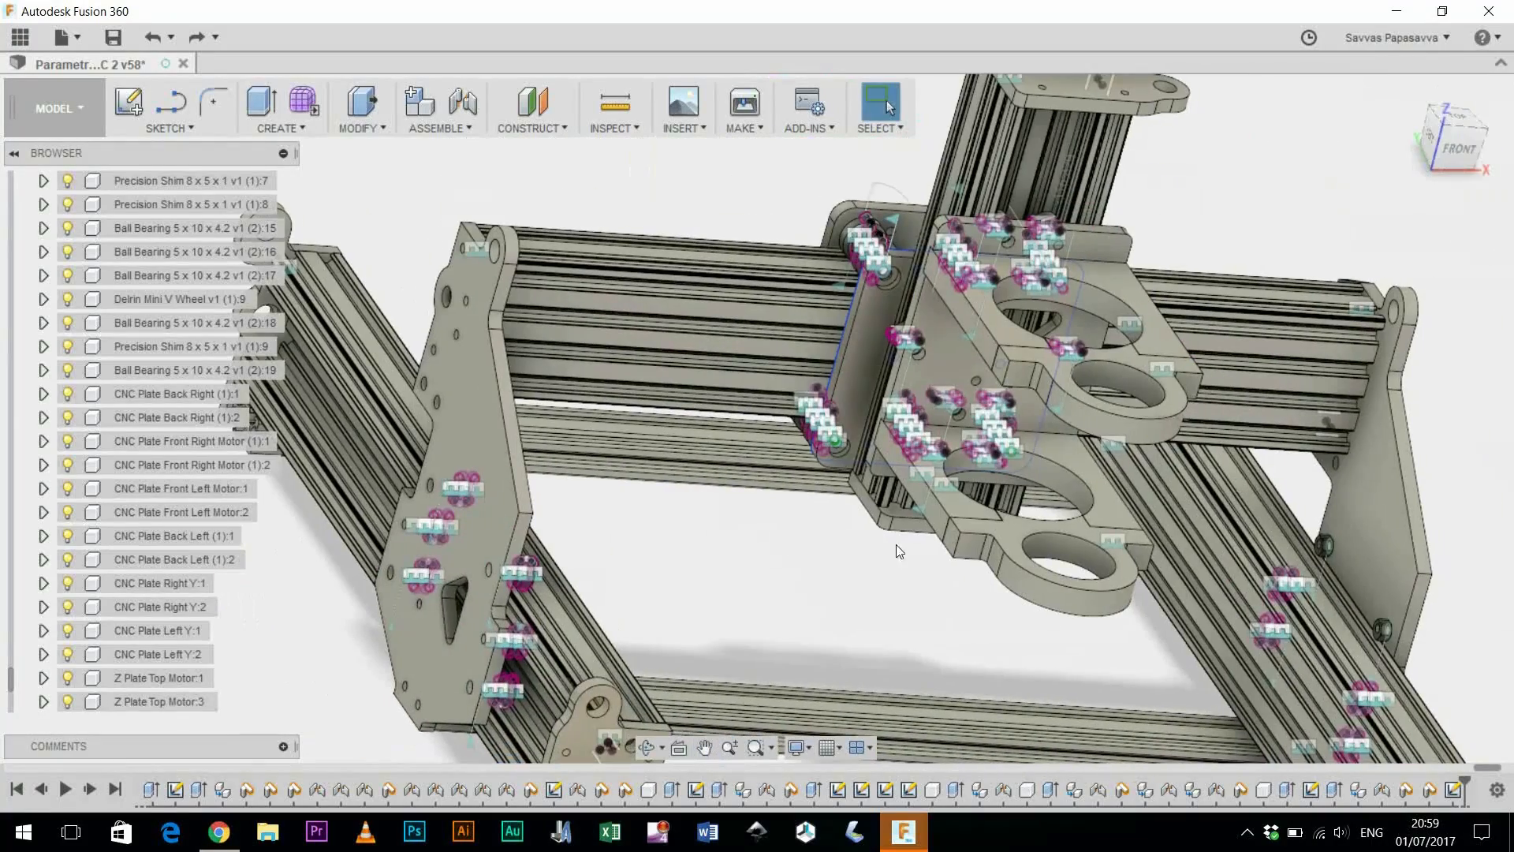
pyautogui.scroll(6, 1388, 580)
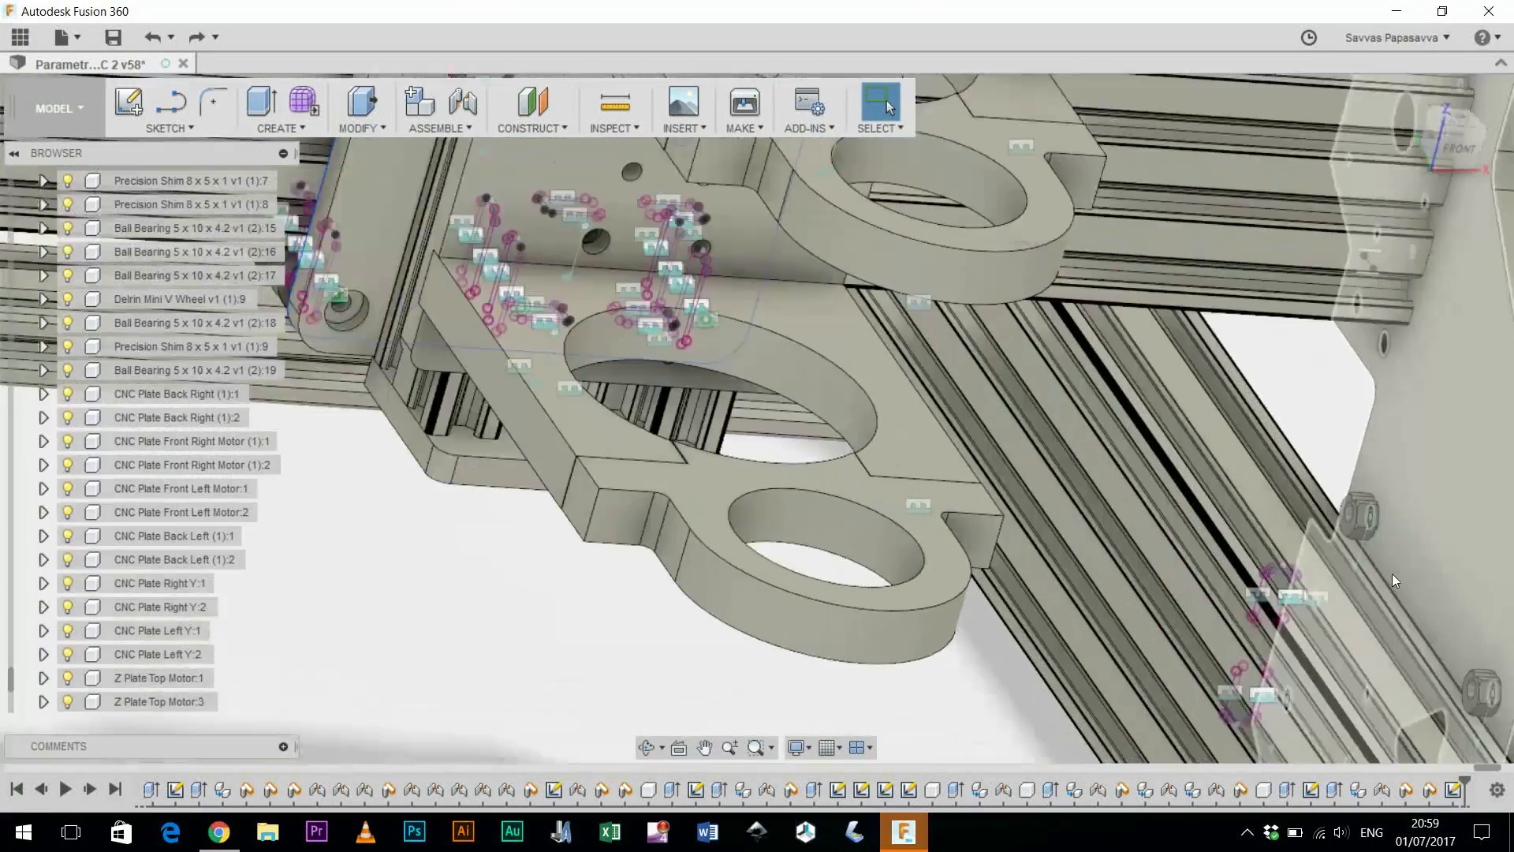
pyautogui.scroll(-7, 1326, 509)
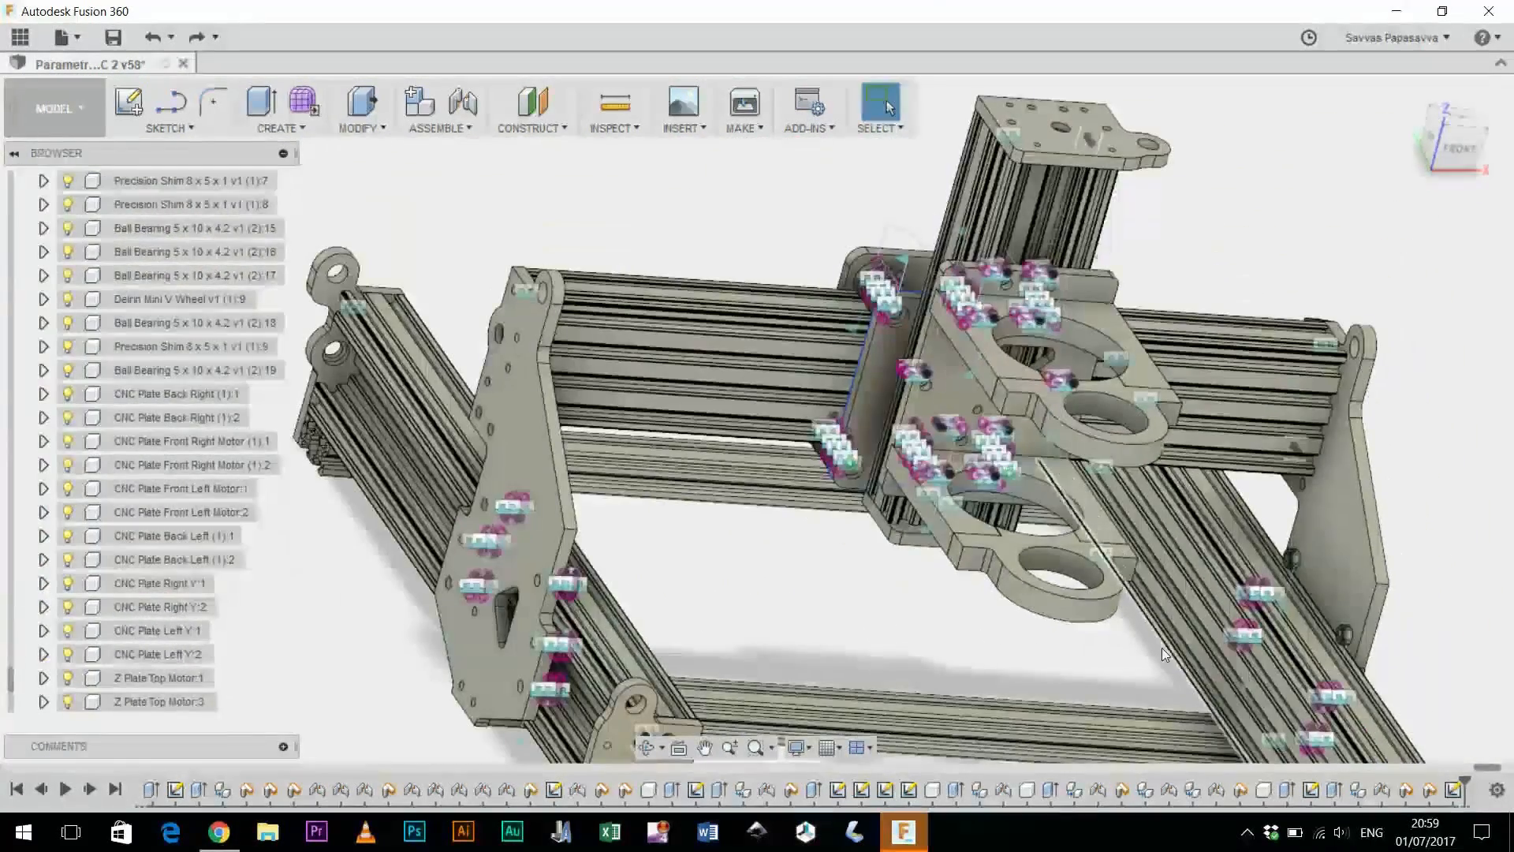
pyautogui.keyDown('shift'); pyautogui.moveTo(1161, 647); pyautogui.dragTo(1126, 631, button='middle'); pyautogui.keyUp('shift')
pyautogui.scroll(-4, 924, 576)
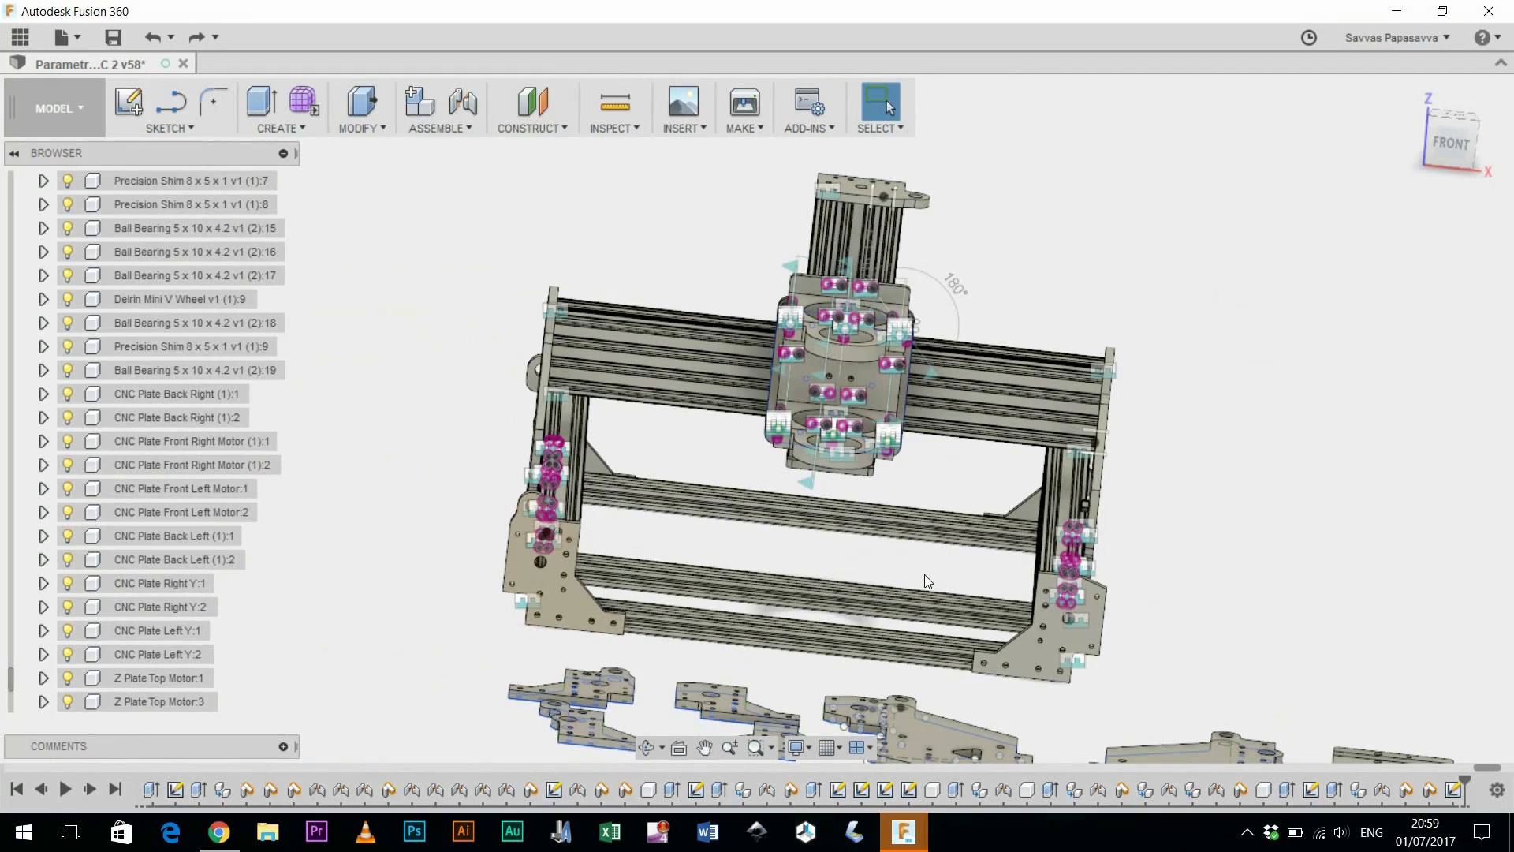
pyautogui.moveTo(922, 575); pyautogui.dragTo(906, 578, button='middle')
pyautogui.scroll(-2, 906, 579)
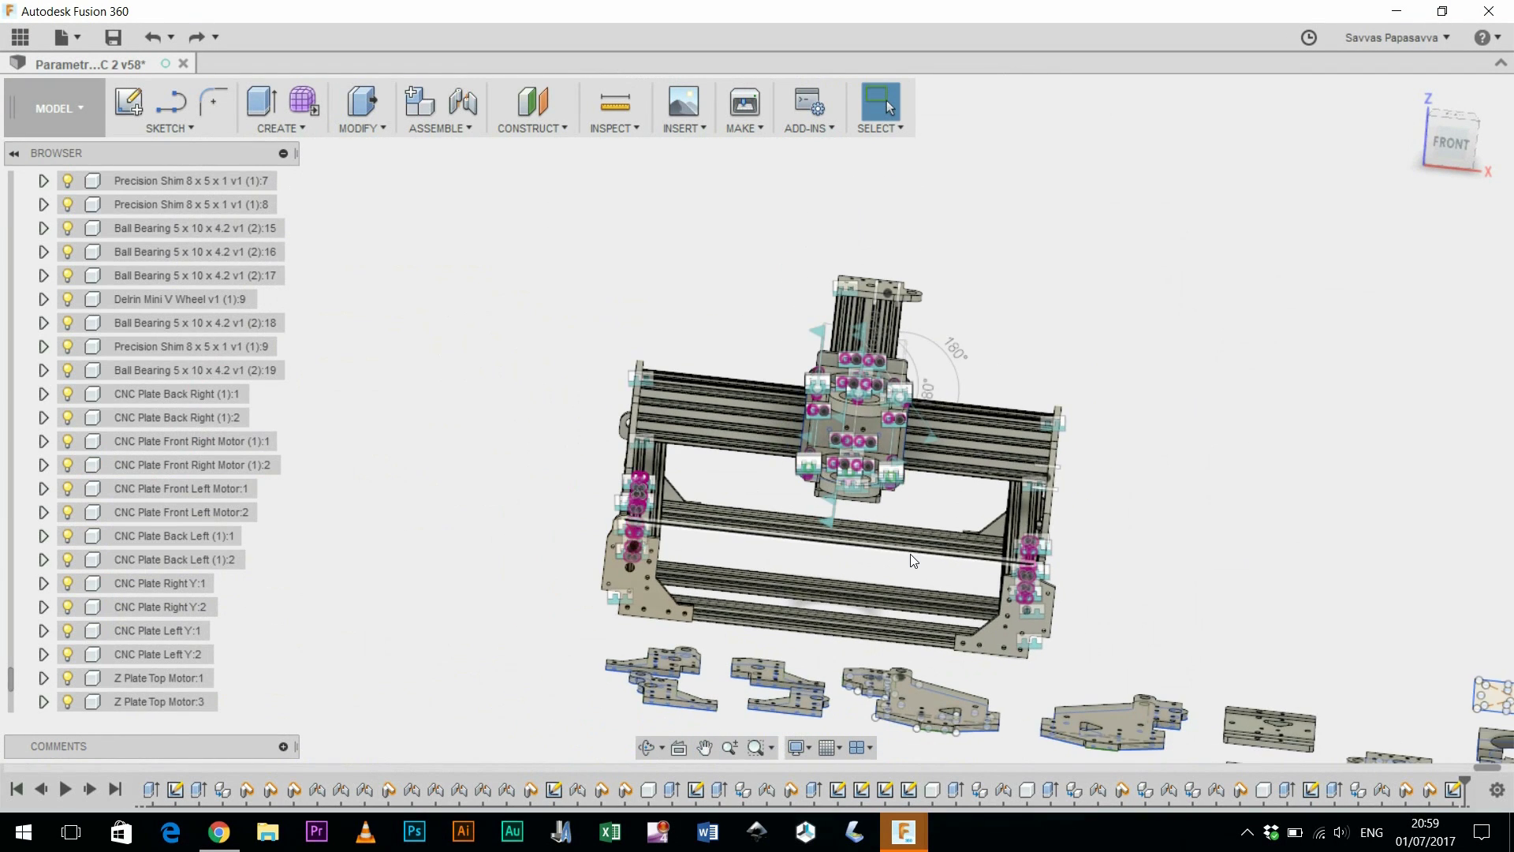
pyautogui.scroll(2, 910, 553)
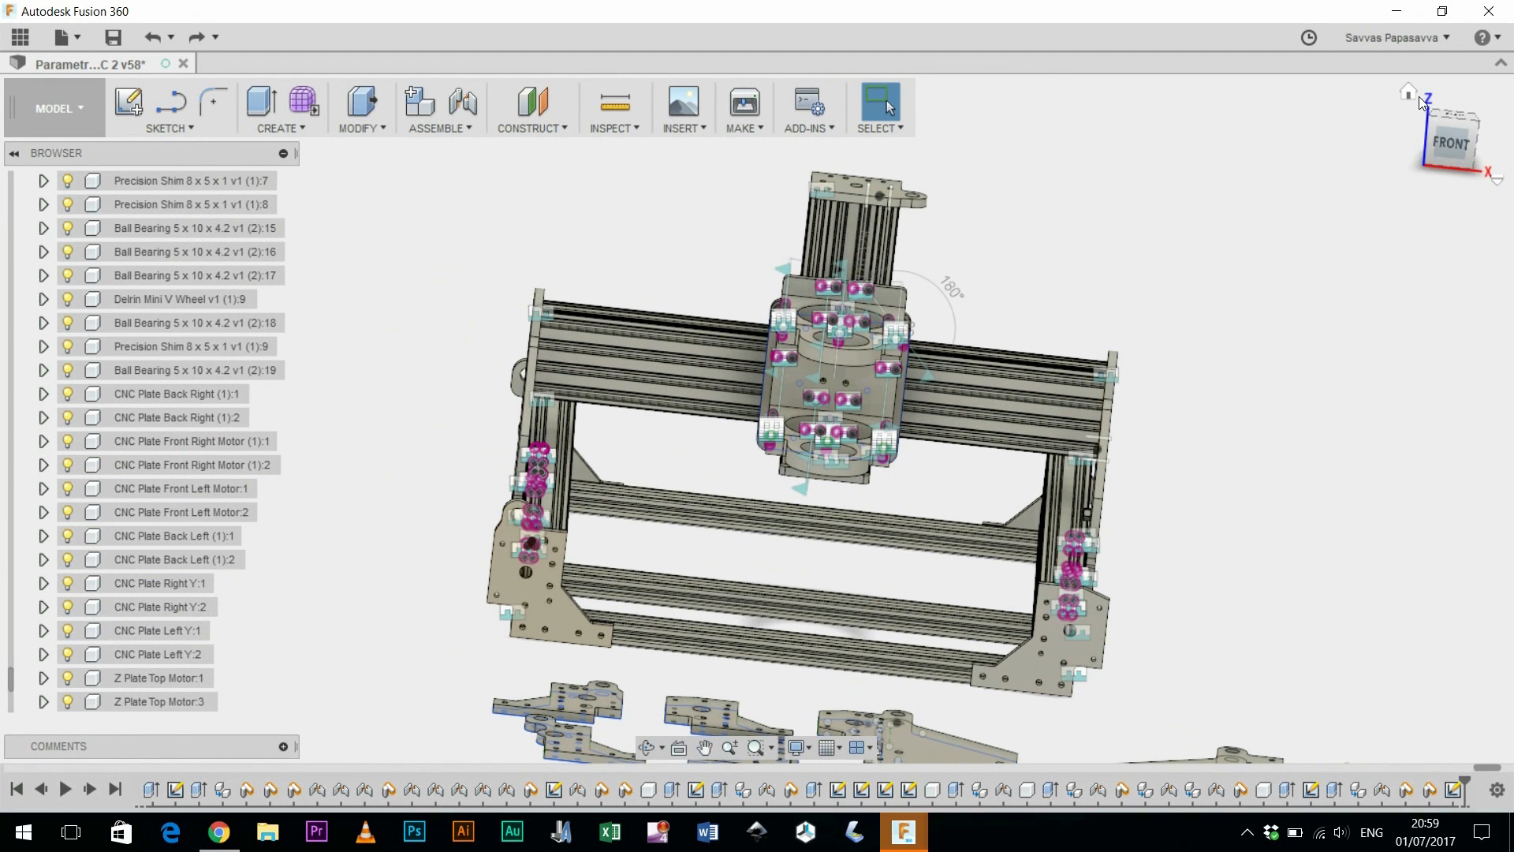
# Step: Show the assembly in its home view, try moving the gantry by hand and inspect the two spindle mounts up close
pyautogui.click(1408, 91)
pyautogui.scroll(5, 773, 320)
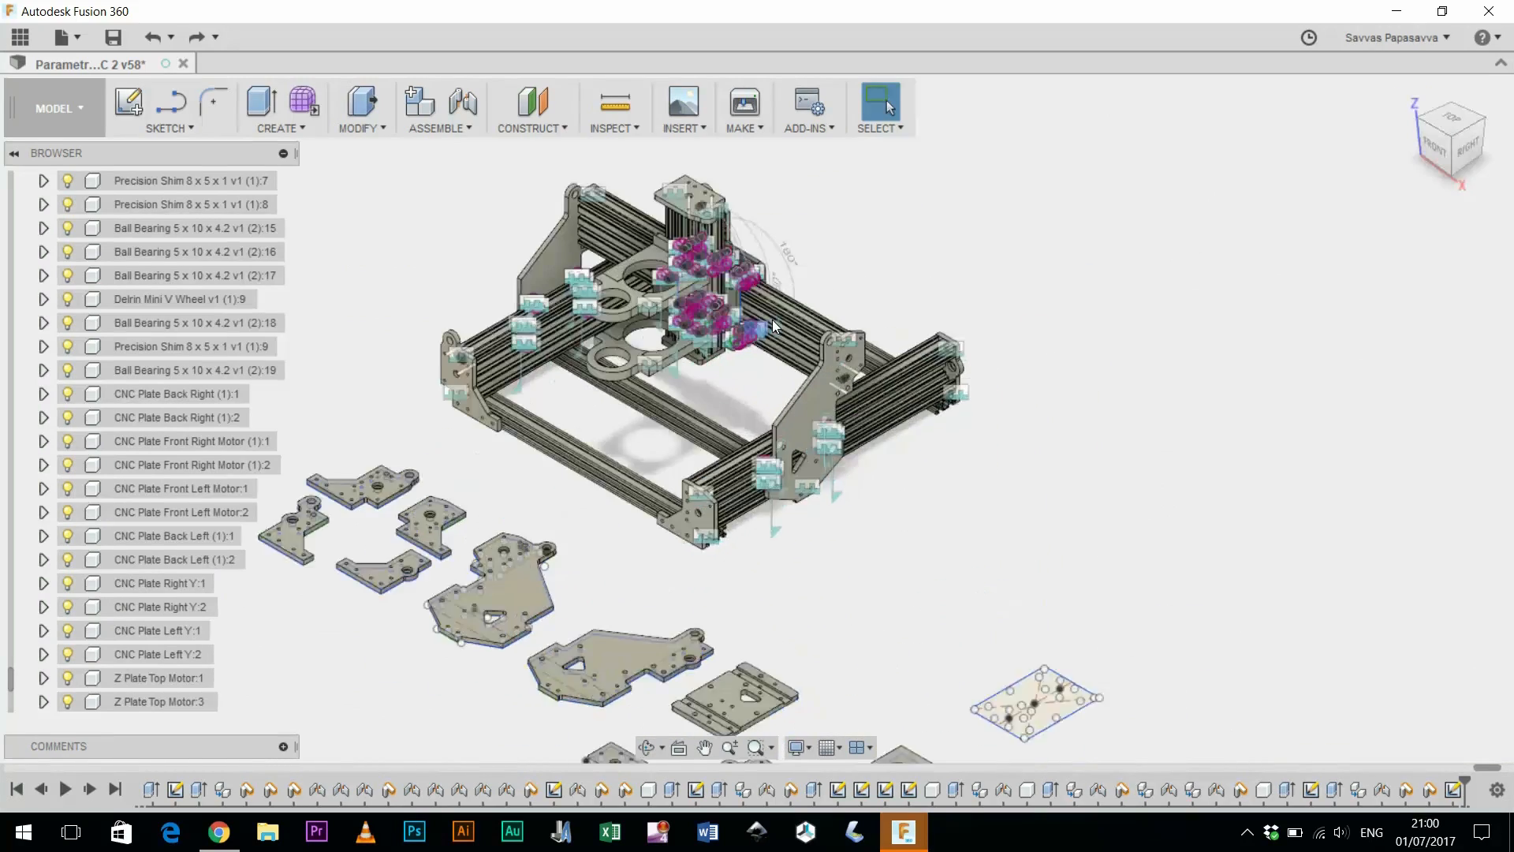
pyautogui.moveTo(764, 385); pyautogui.dragTo(917, 509, button='middle')
pyautogui.moveTo(1049, 498); pyautogui.dragTo(1006, 504)
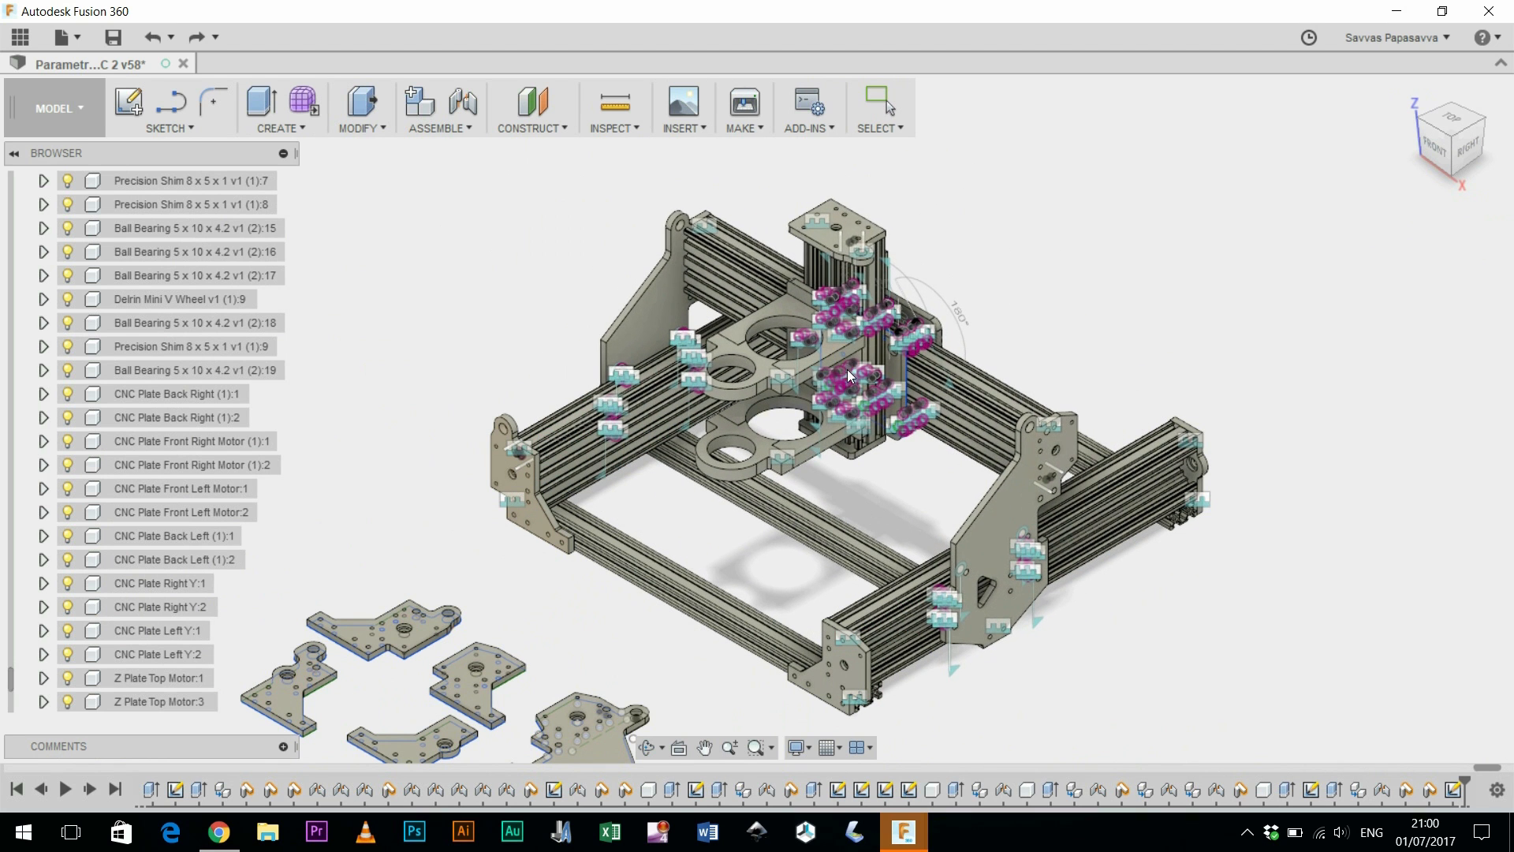
pyautogui.scroll(5, 853, 362)
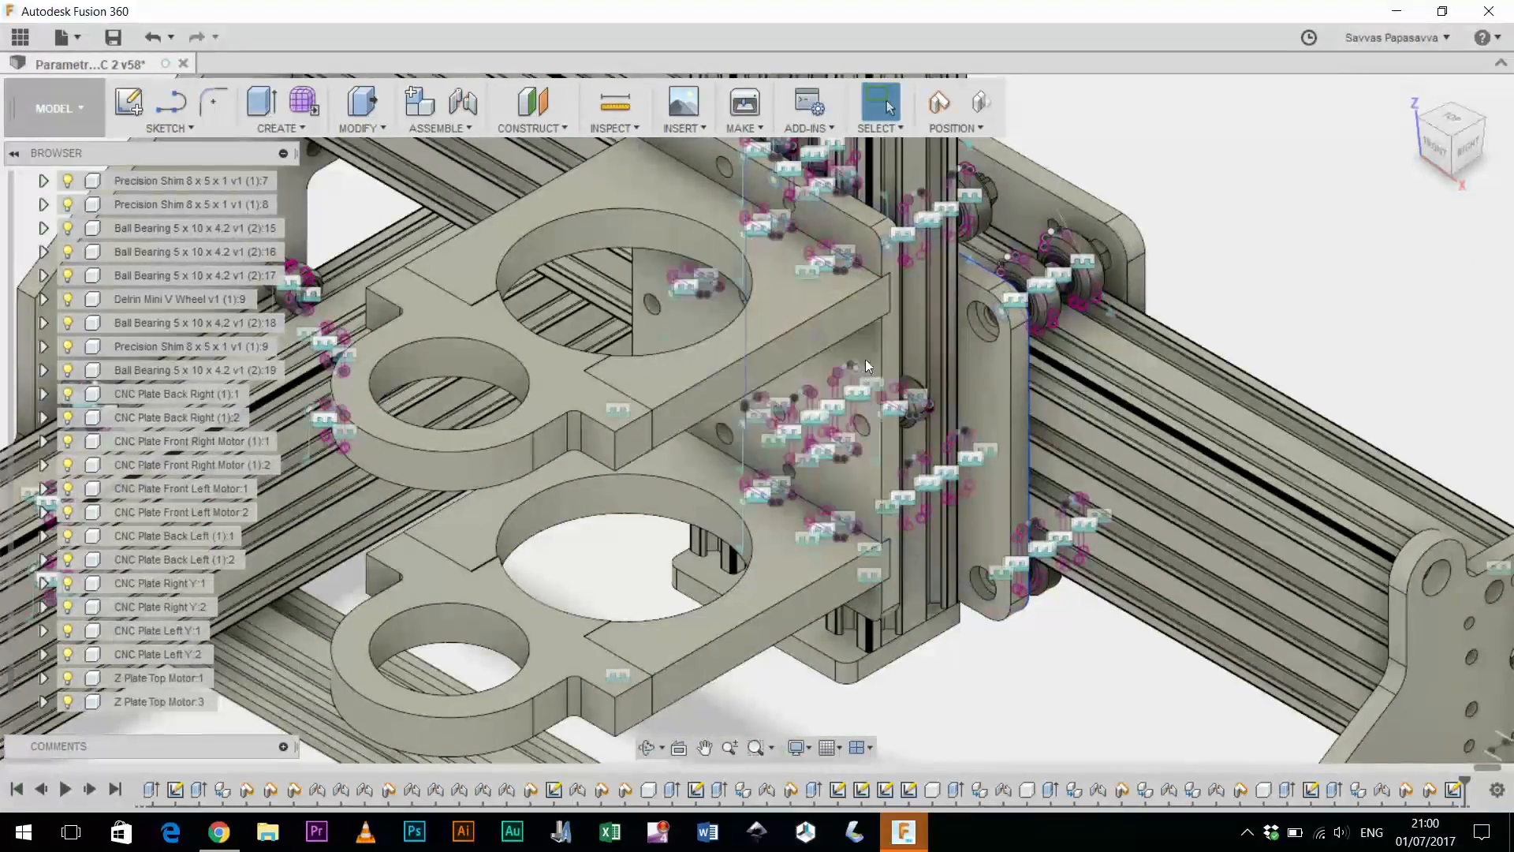
pyautogui.moveTo(891, 220); pyautogui.dragTo(1214, 340, button='middle')
pyautogui.moveTo(1020, 395); pyautogui.dragTo(902, 330, button='middle')
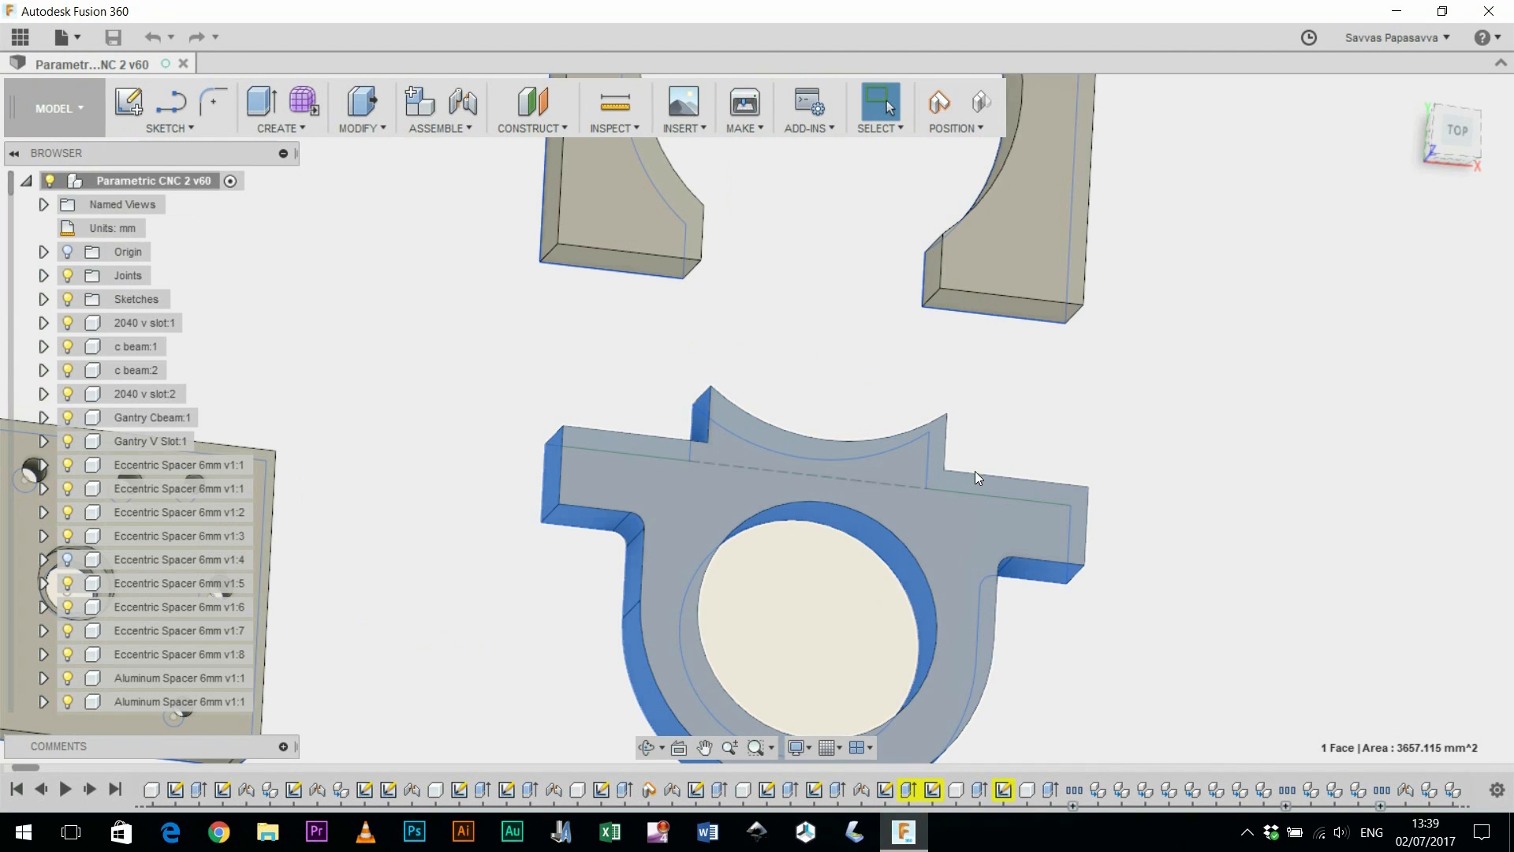
# Step: Open the profile sketch of the spindle mount's clamp part for editing and inspect the corner beside its raised curved tab
pyautogui.doubleClick(944, 443)
pyautogui.moveTo(962, 417); pyautogui.dragTo(612, 747, button='middle')
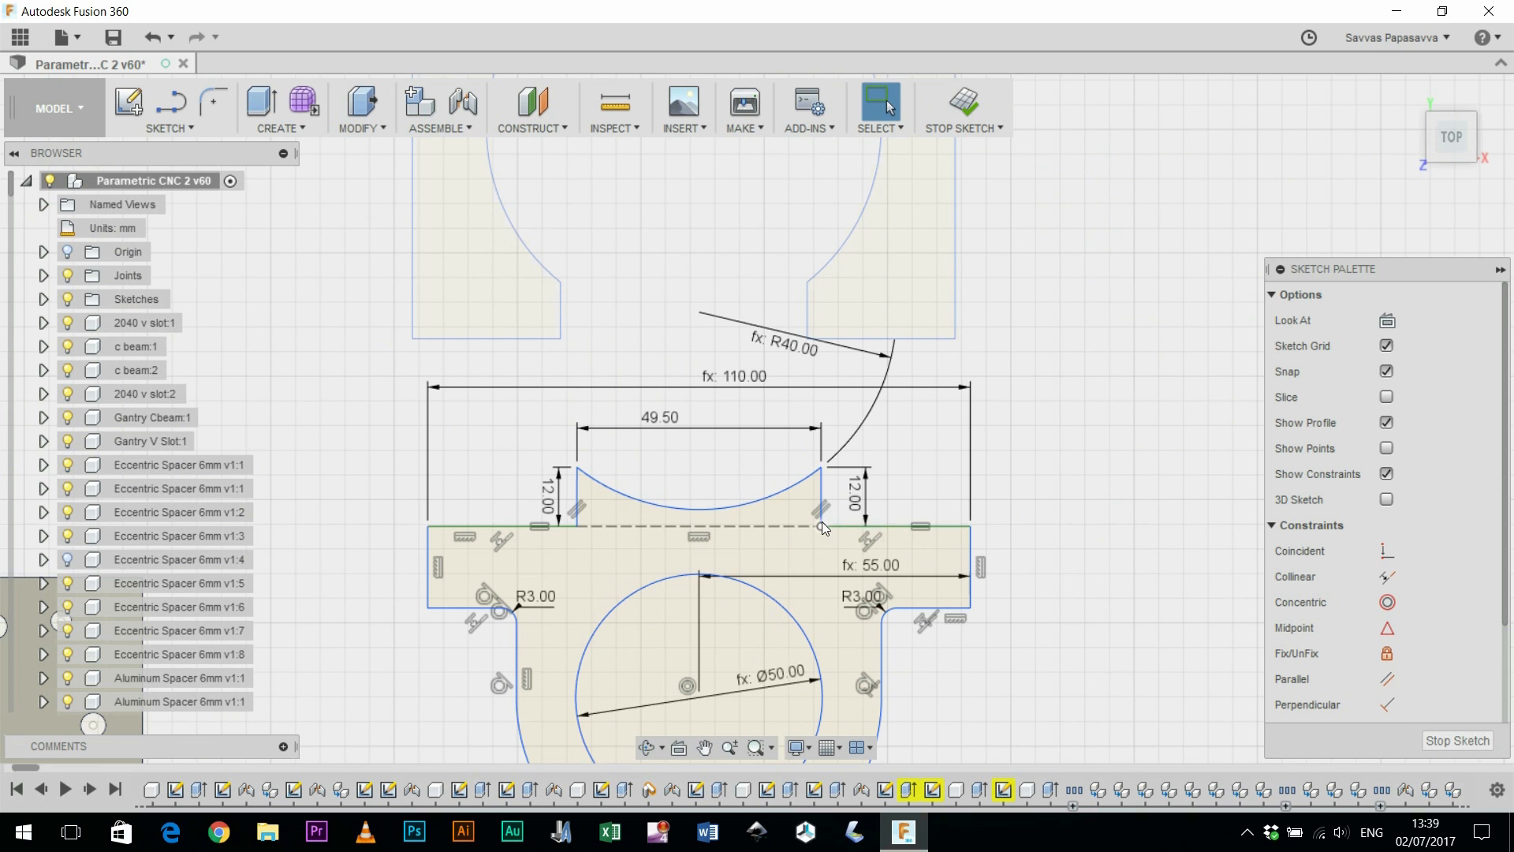
pyautogui.scroll(5, 826, 520)
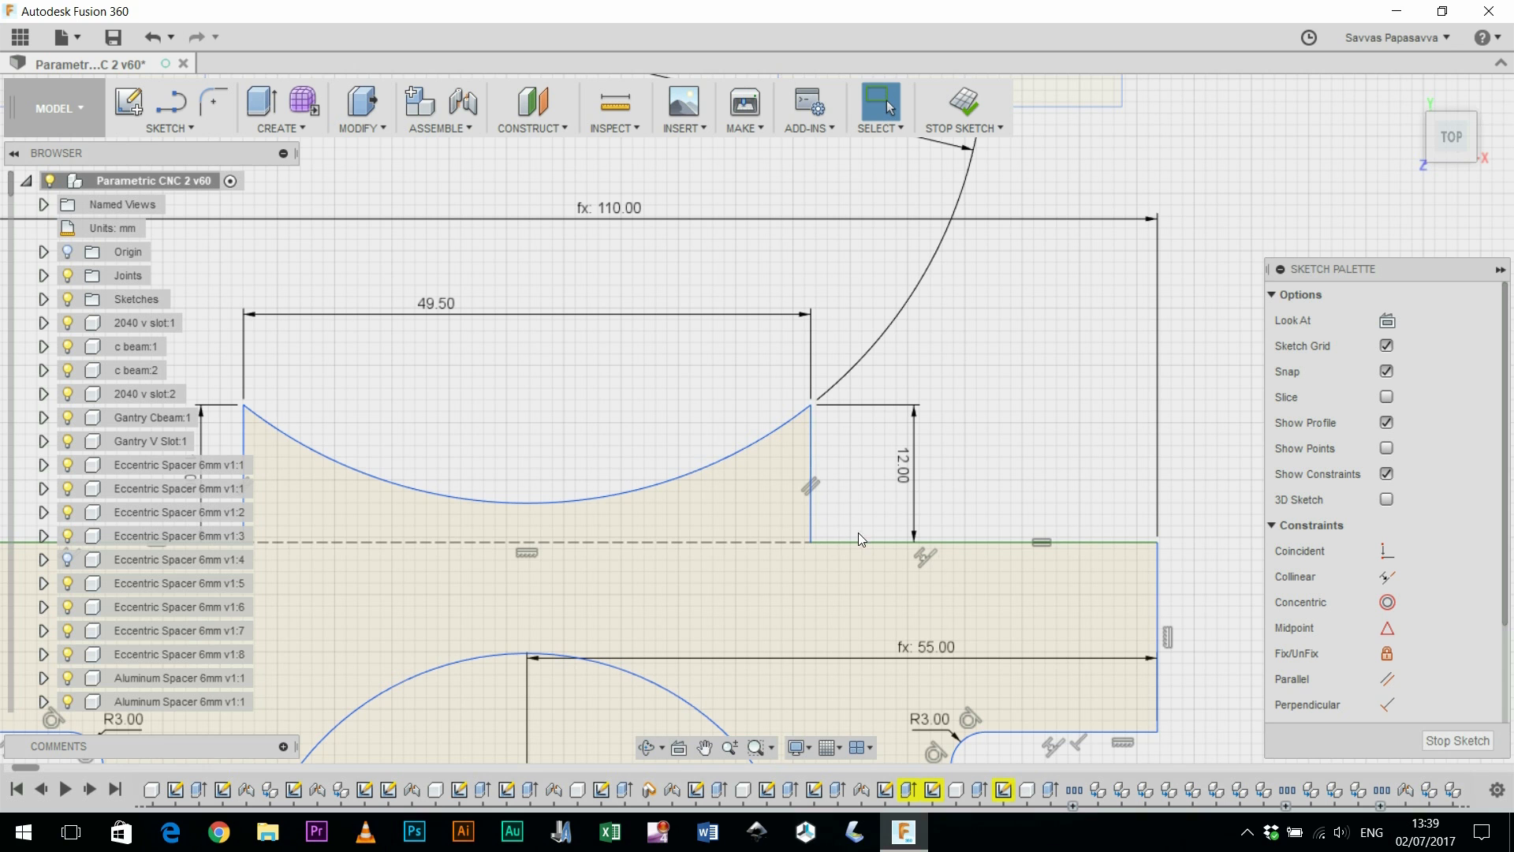
pyautogui.moveTo(843, 383); pyautogui.dragTo(905, 540, button='middle')
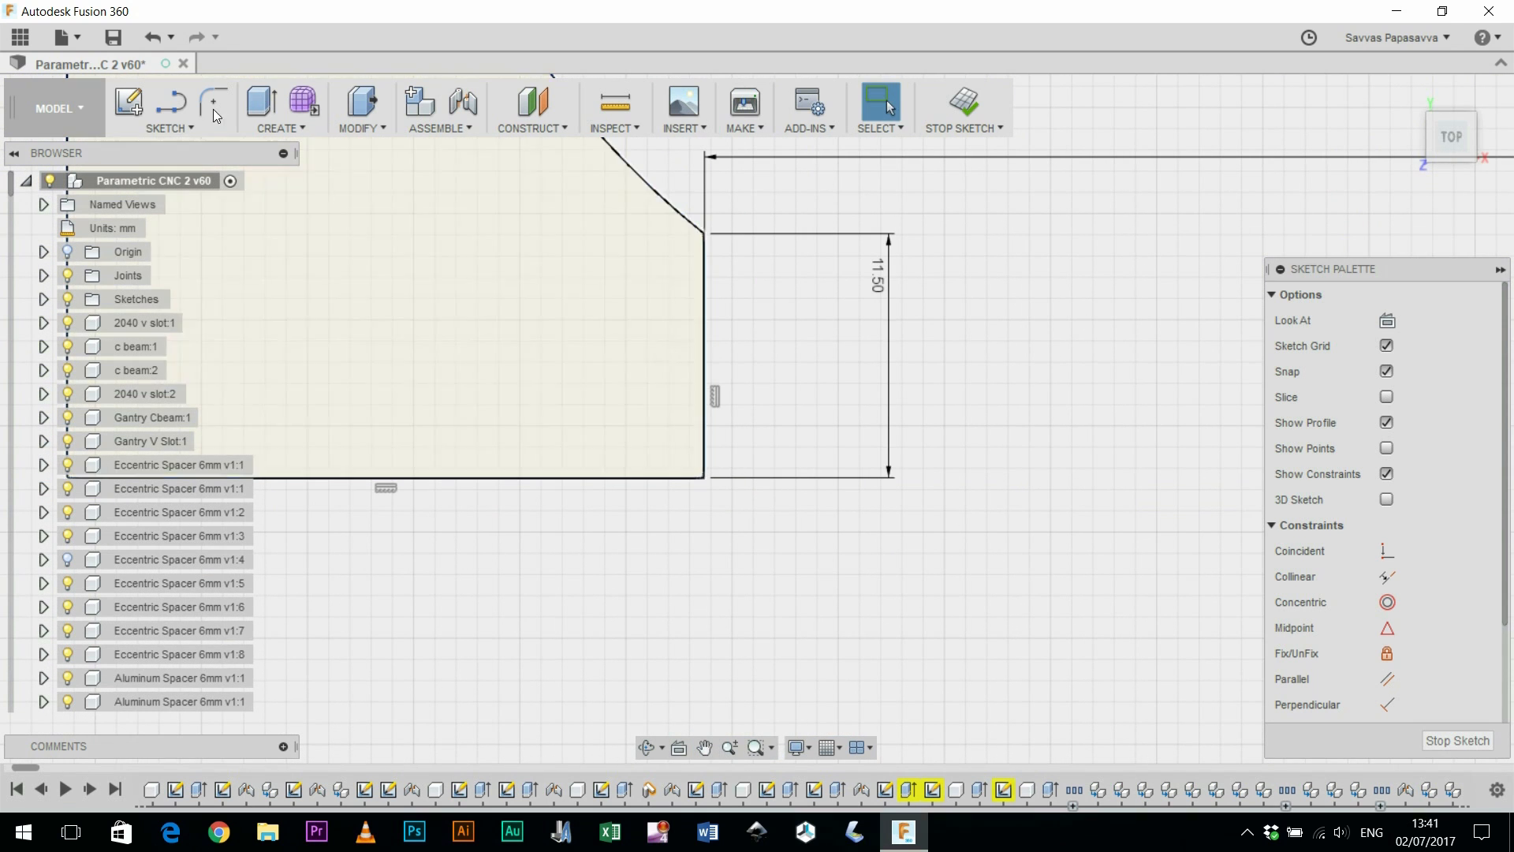
# Step: Fillet the corner between the 11.5 mm vertical edge and the adjoining horizontal edge with a 3 mm radius and finish the sketch
pyautogui.click(215, 111)
pyautogui.click(706, 450)
pyautogui.click(679, 478)
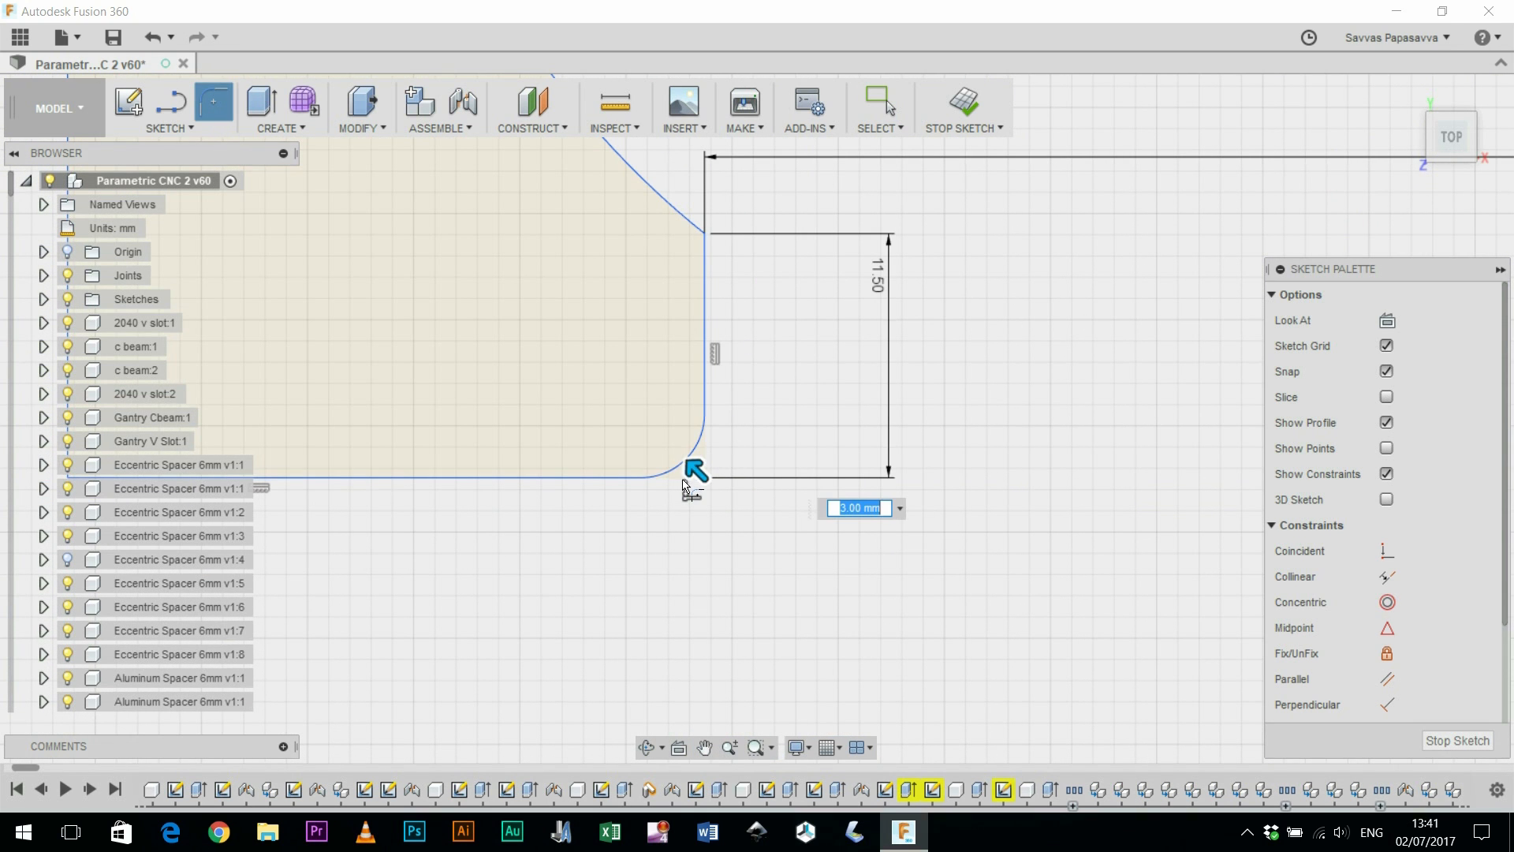
pyautogui.press('Return')
pyautogui.scroll(-5, 1042, 461)
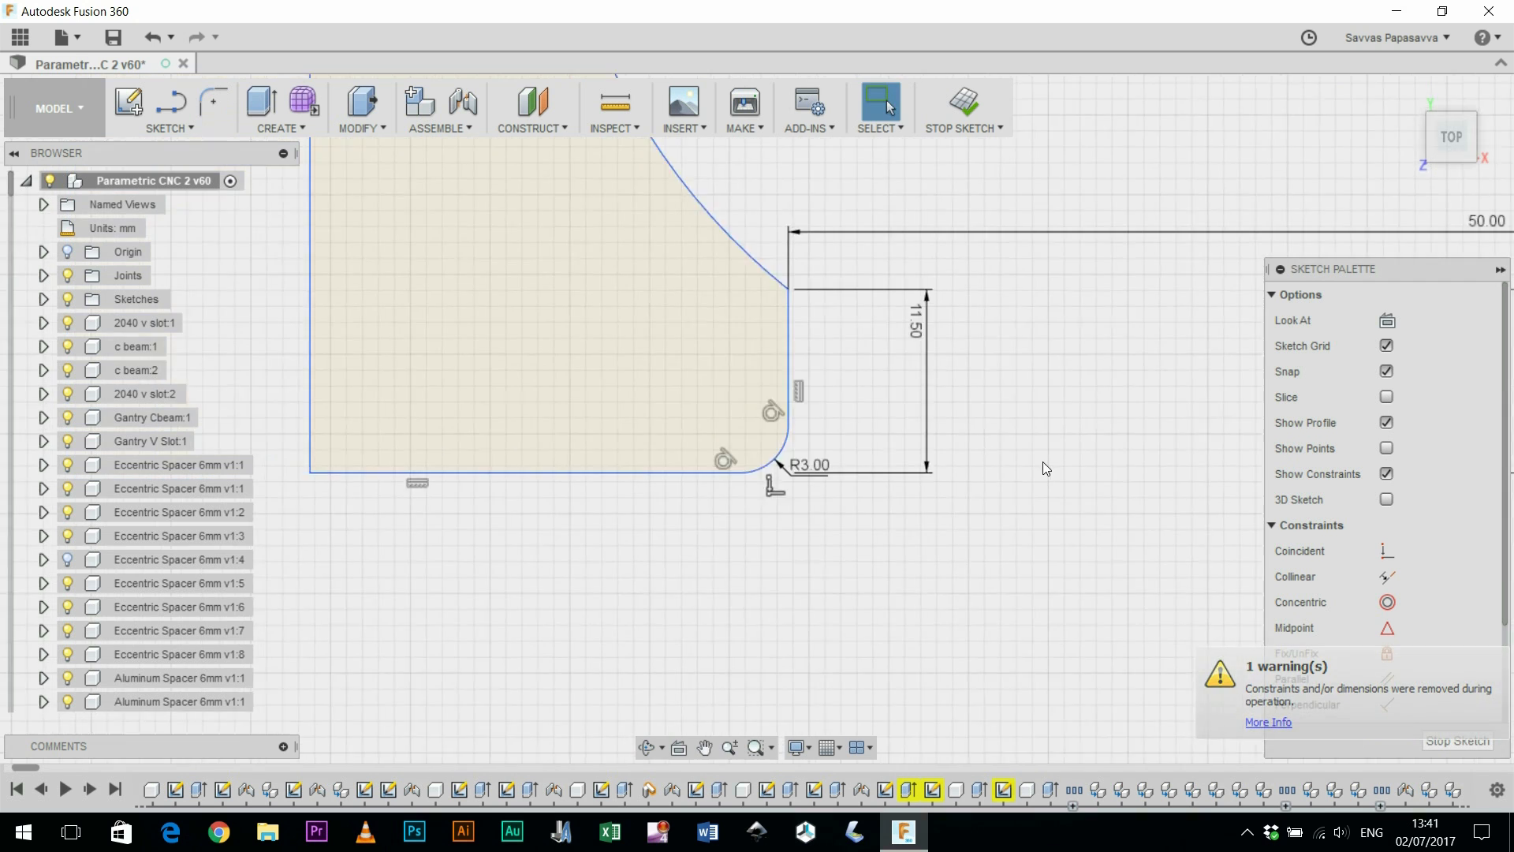
pyautogui.click(1446, 745)
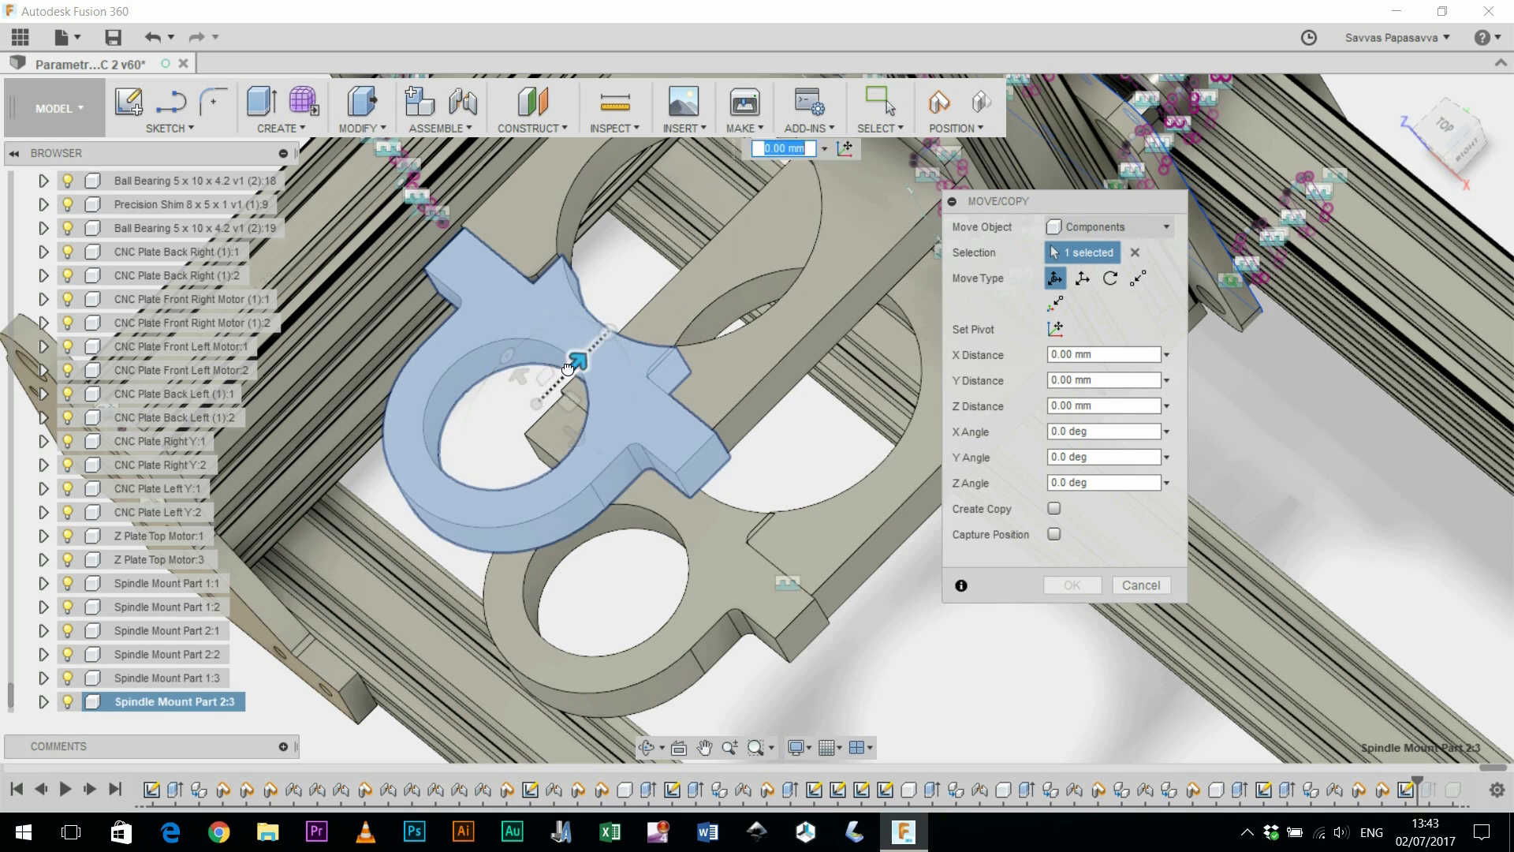
# Step: Move Spindle Mount Part 2:3 by -30 mm in Y, then rigidly joint its end-block edge to the mating mount part's edge midpoint
pyautogui.moveTo(567, 368); pyautogui.dragTo(495, 440)
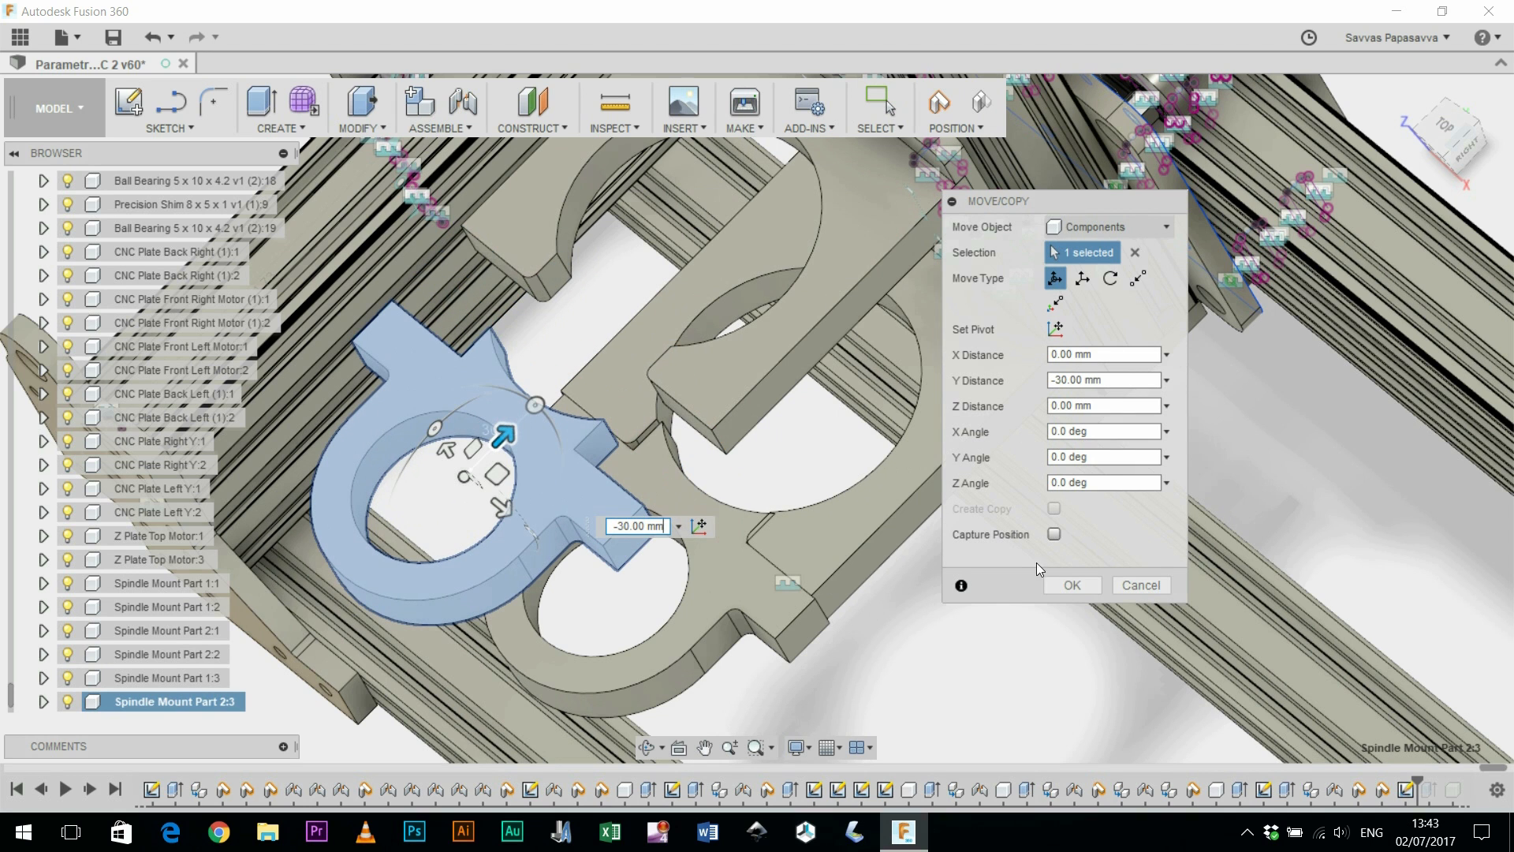
pyautogui.click(1073, 585)
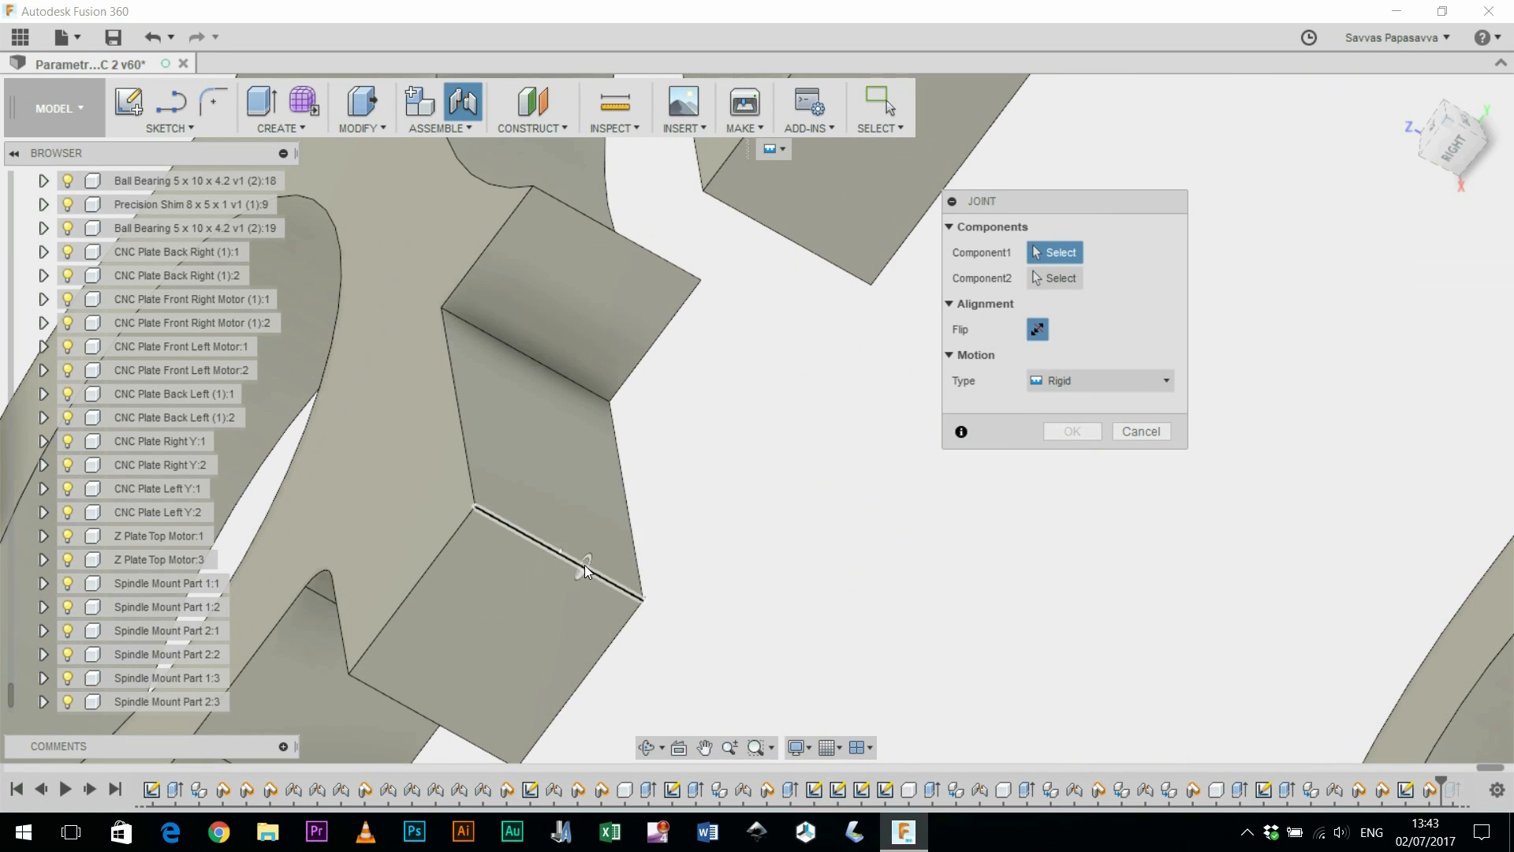
pyautogui.click(567, 548)
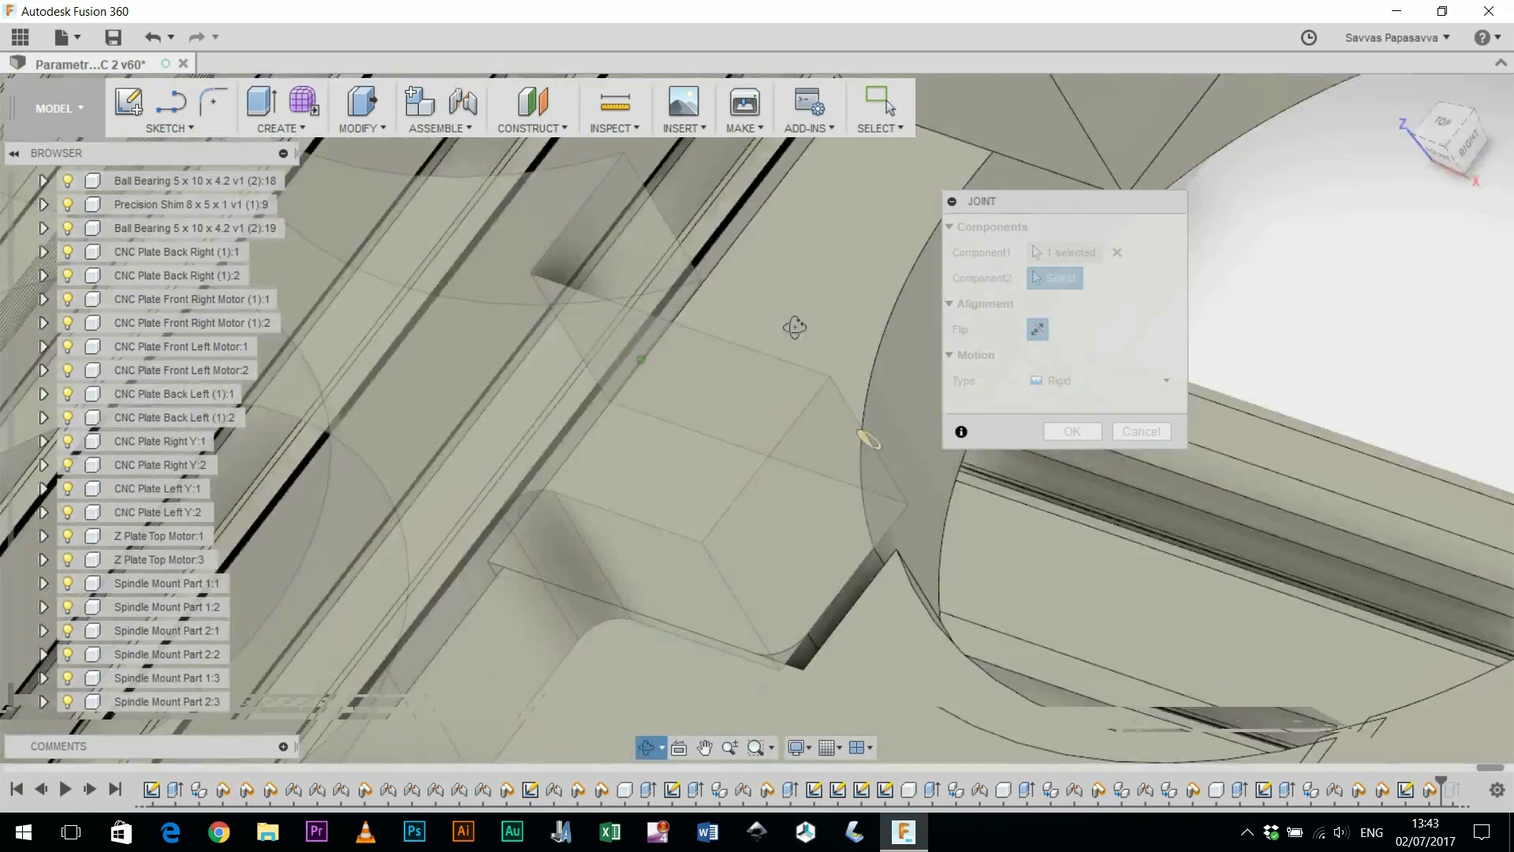
pyautogui.moveTo(1134, 517); pyautogui.dragTo(822, 741, button='middle')
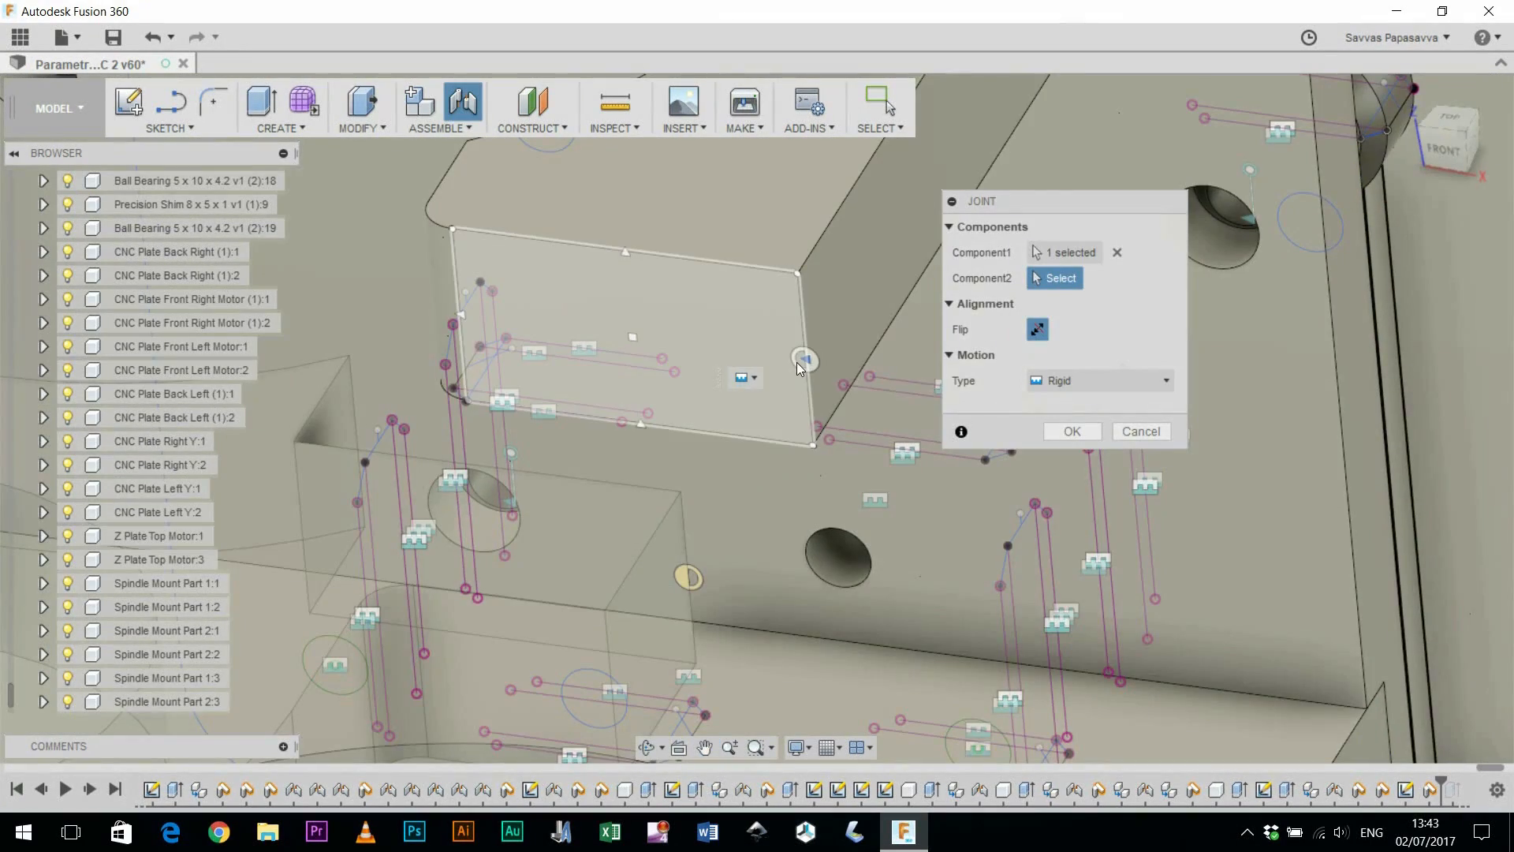
pyautogui.click(797, 362)
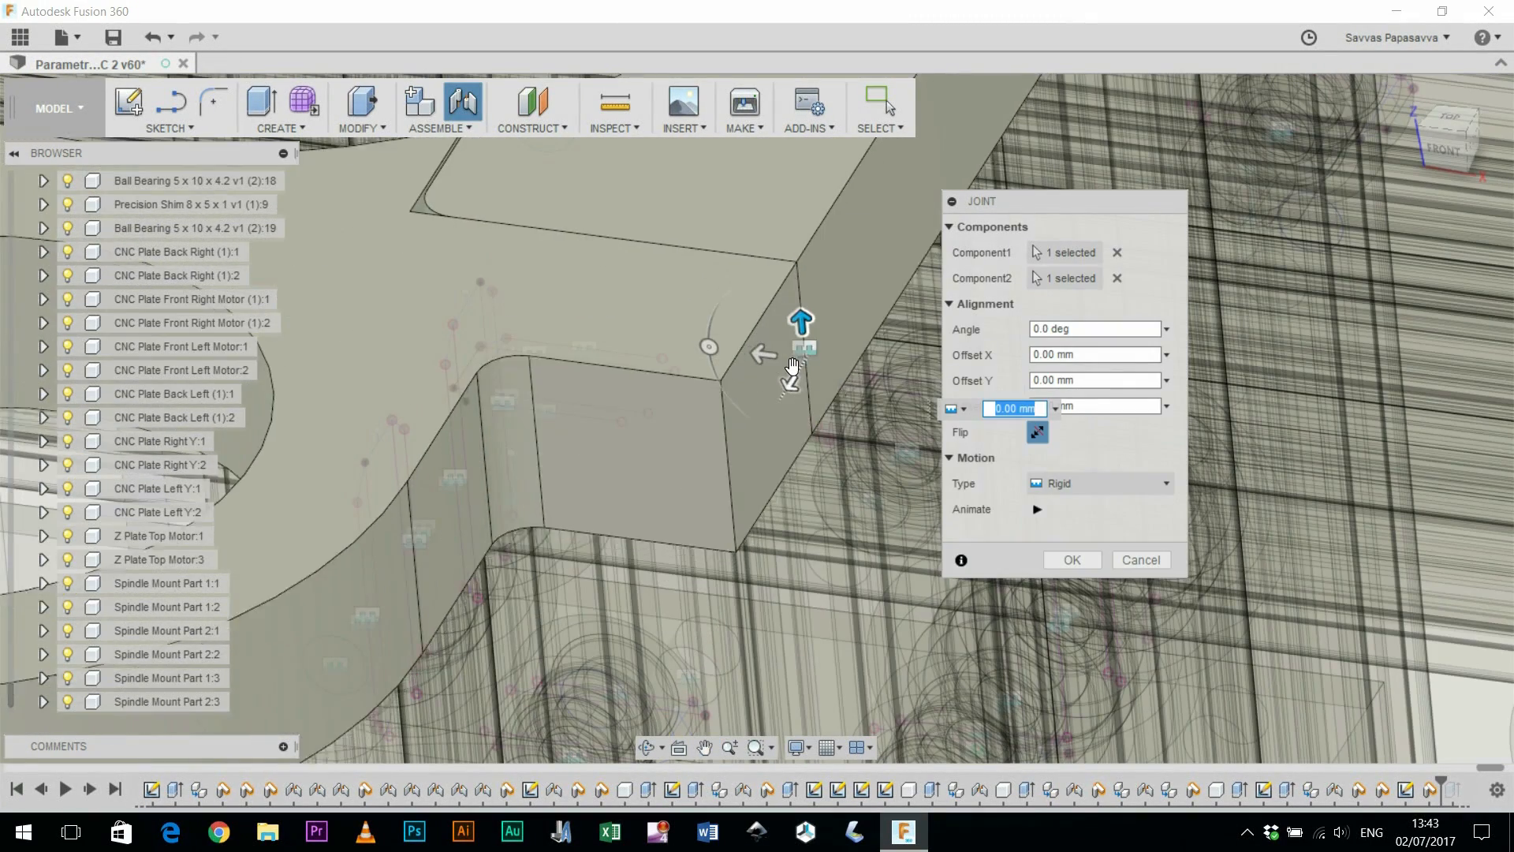
pyautogui.click(1073, 560)
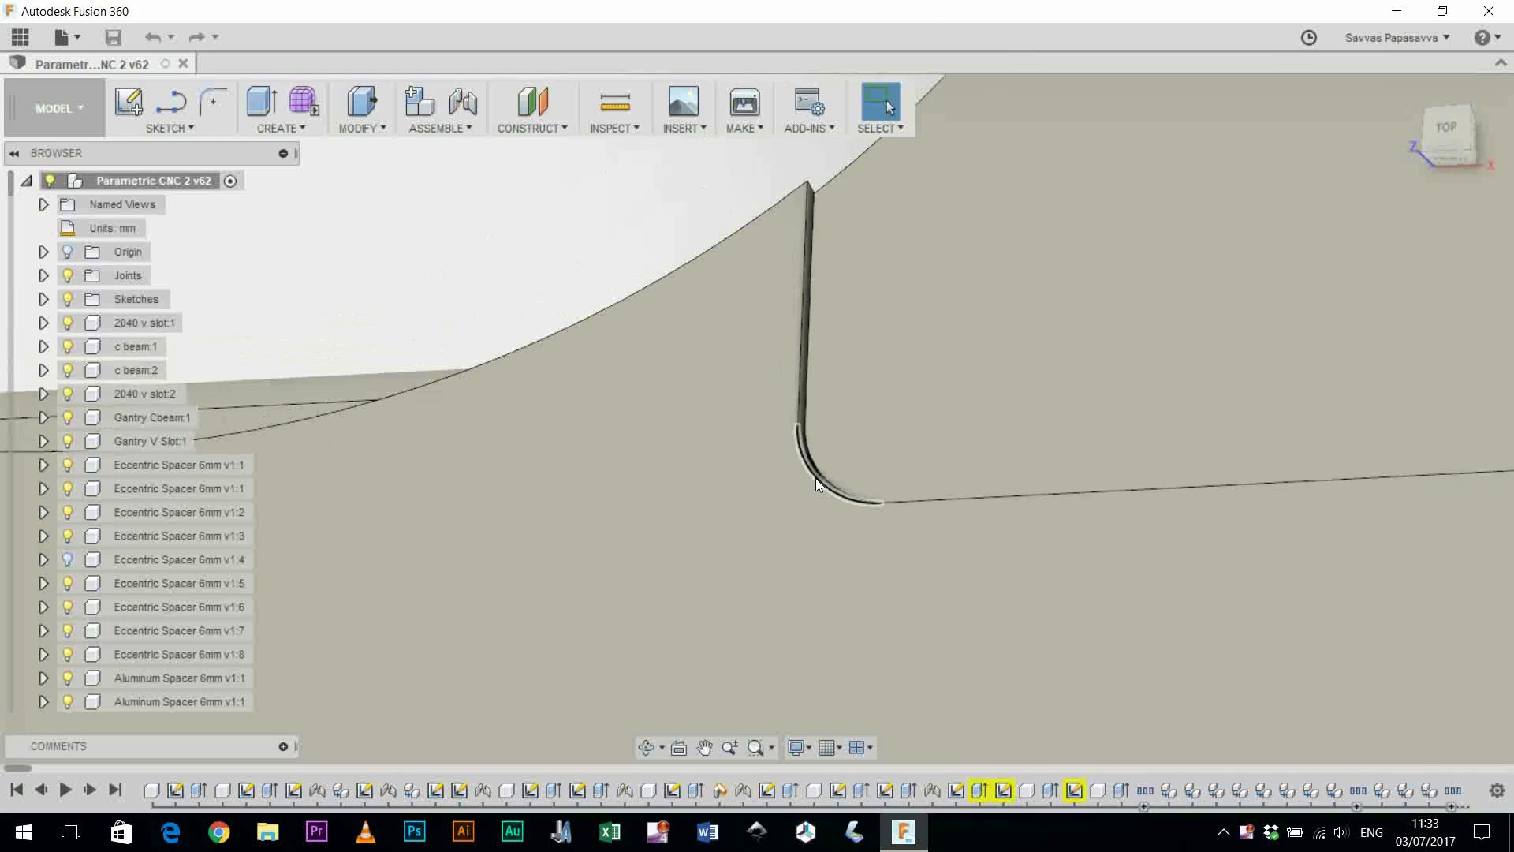
# Step: Inspect the filleted corners beside the spindle mount's curved tab, then view the frame from the front
pyautogui.scroll(-5, 831, 475)
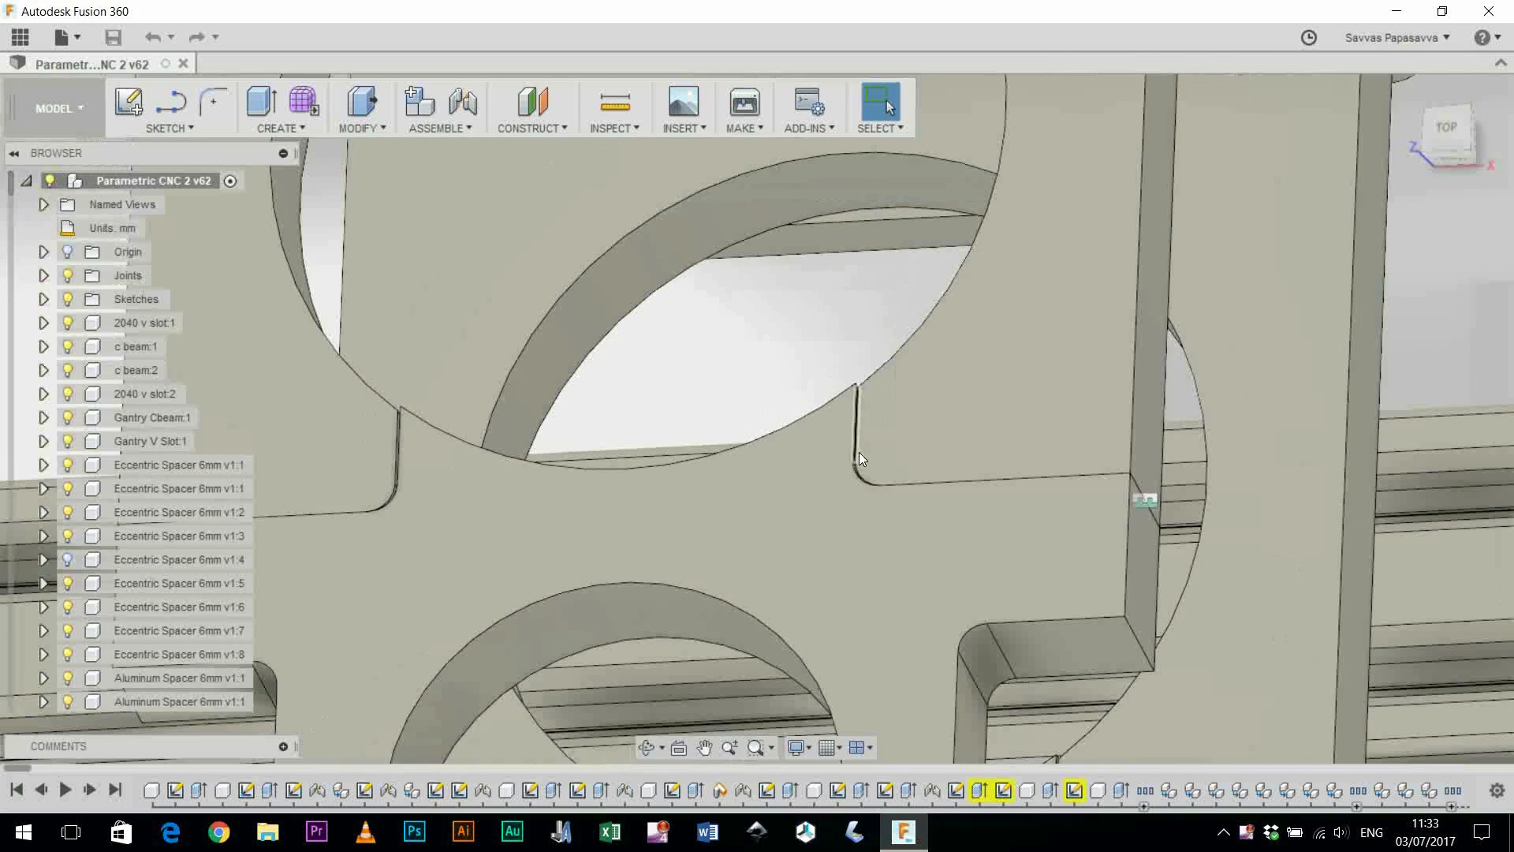
pyautogui.scroll(-3, 858, 456)
pyautogui.moveTo(807, 490); pyautogui.dragTo(836, 140, button='middle')
pyautogui.scroll(-3, 836, 344)
pyautogui.keyDown('shift'); pyautogui.moveTo(836, 349); pyautogui.dragTo(797, 453, button='middle'); pyautogui.keyUp('shift')
pyautogui.moveTo(741, 604); pyautogui.dragTo(981, 146, button='middle')
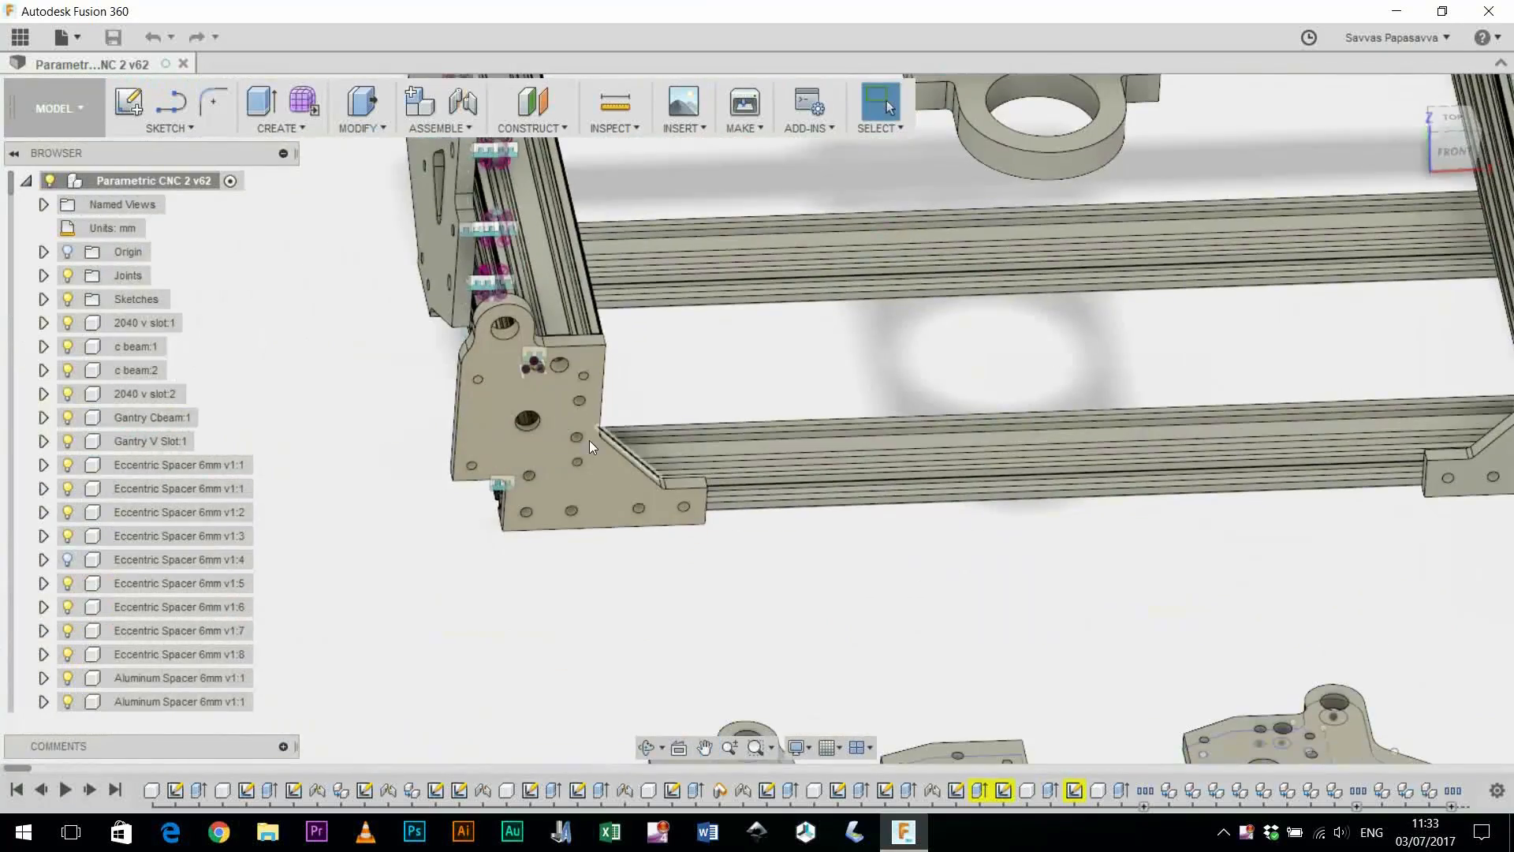
# Step: Examine the front corner plate's outline, holes and sloped edge where it meets the base beam
pyautogui.scroll(6, 552, 473)
pyautogui.moveTo(595, 500); pyautogui.dragTo(806, 644, button='middle')
pyautogui.moveTo(669, 348); pyautogui.dragTo(733, 435, button='middle')
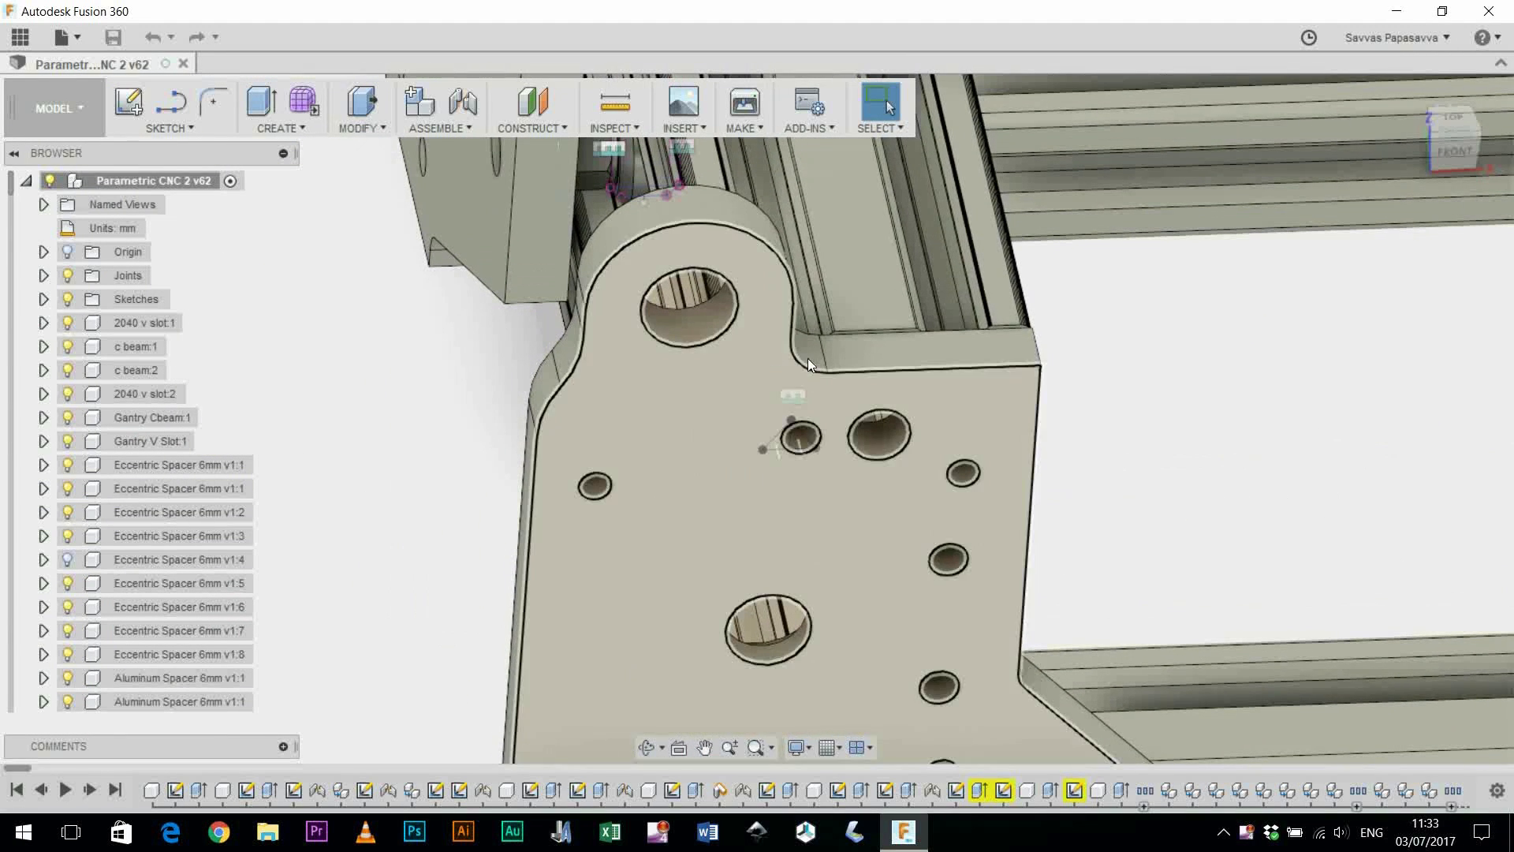
pyautogui.moveTo(658, 497); pyautogui.dragTo(519, 232, button='middle')
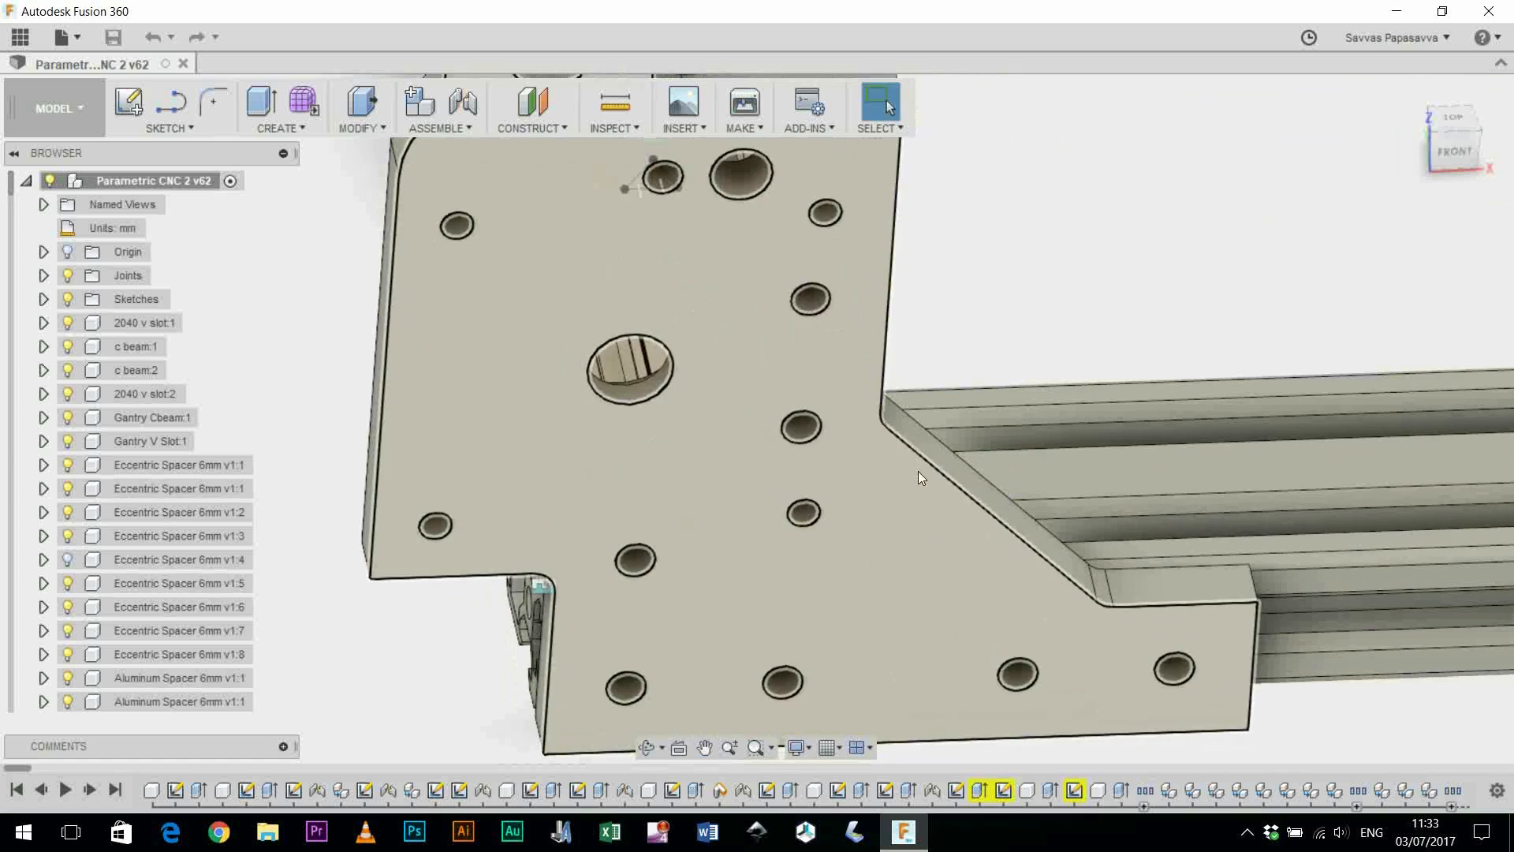
pyautogui.moveTo(1062, 593); pyautogui.dragTo(948, 537, button='middle')
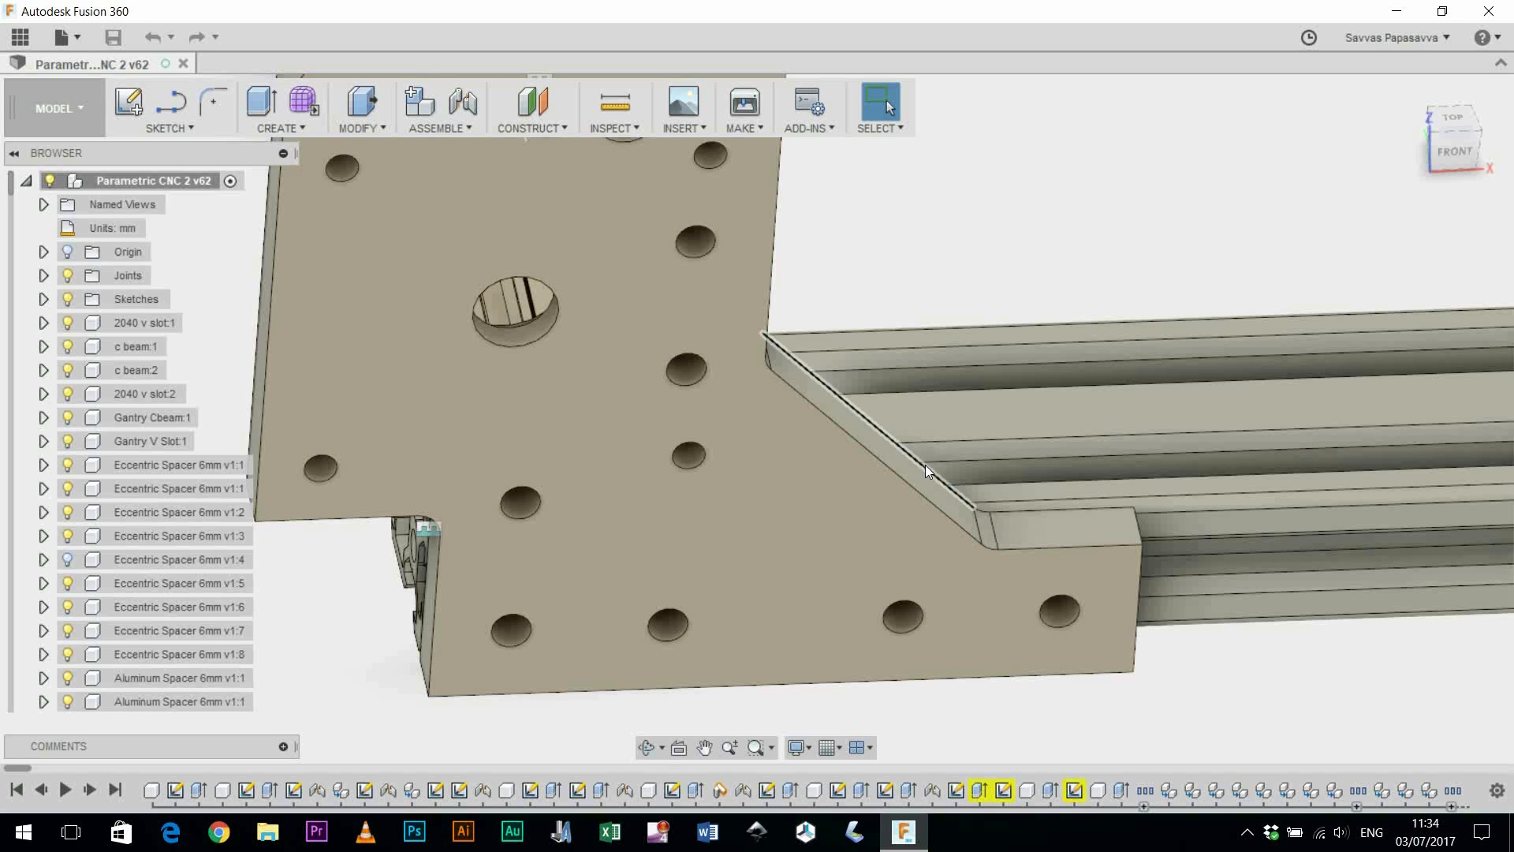
pyautogui.scroll(-2, 925, 447)
pyautogui.keyDown('shift'); pyautogui.moveTo(925, 447); pyautogui.dragTo(963, 713, button='middle'); pyautogui.keyUp('shift')
pyautogui.scroll(-3, 965, 660)
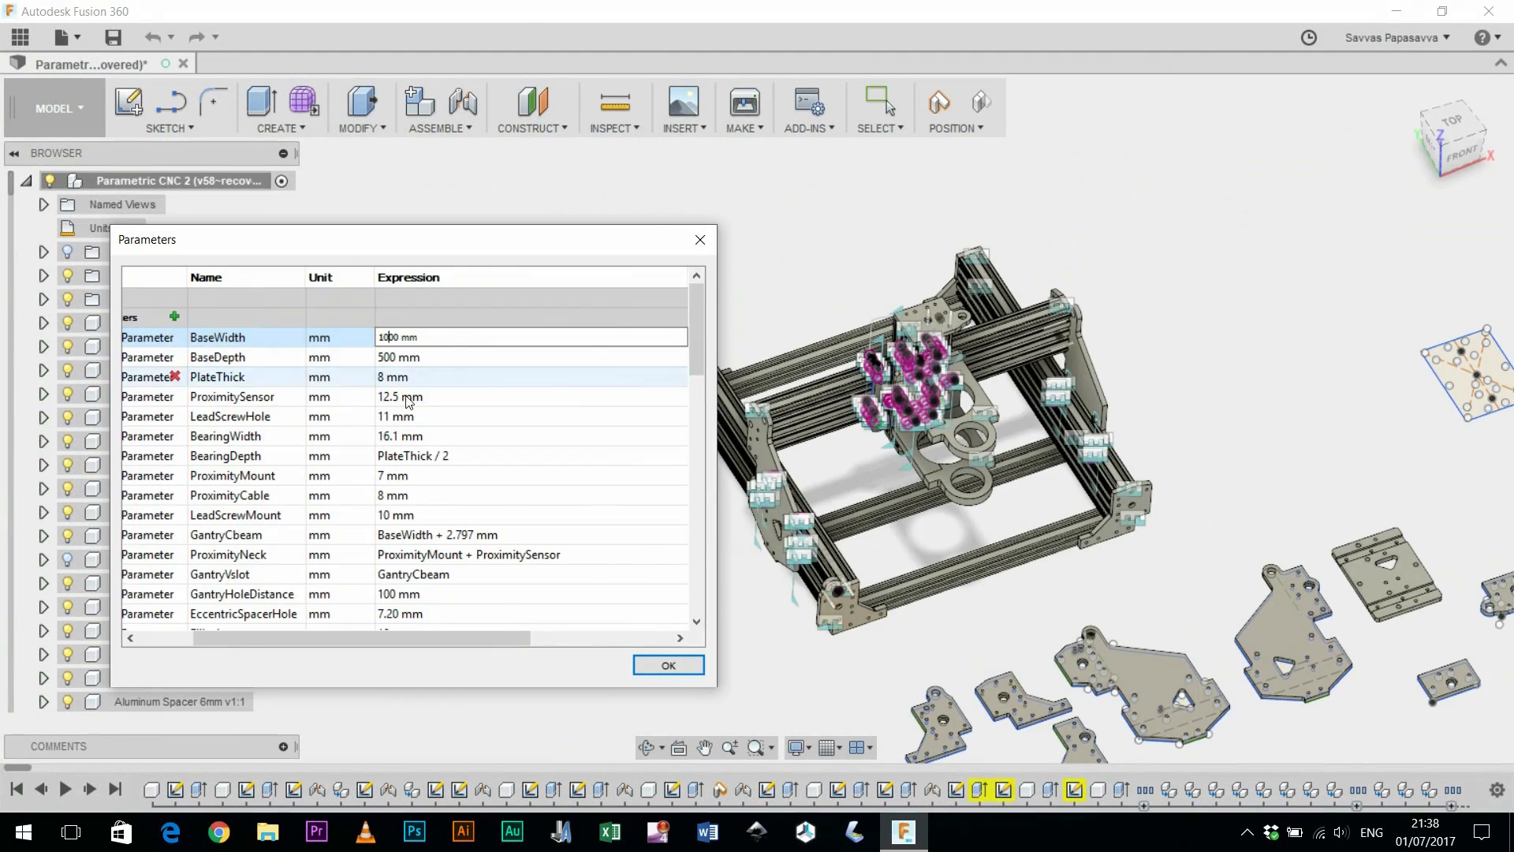
# Step: Set the BaseWidth user parameter to 1000 mm, check the rebuilt frame and close the parameters
pyautogui.press('Return')
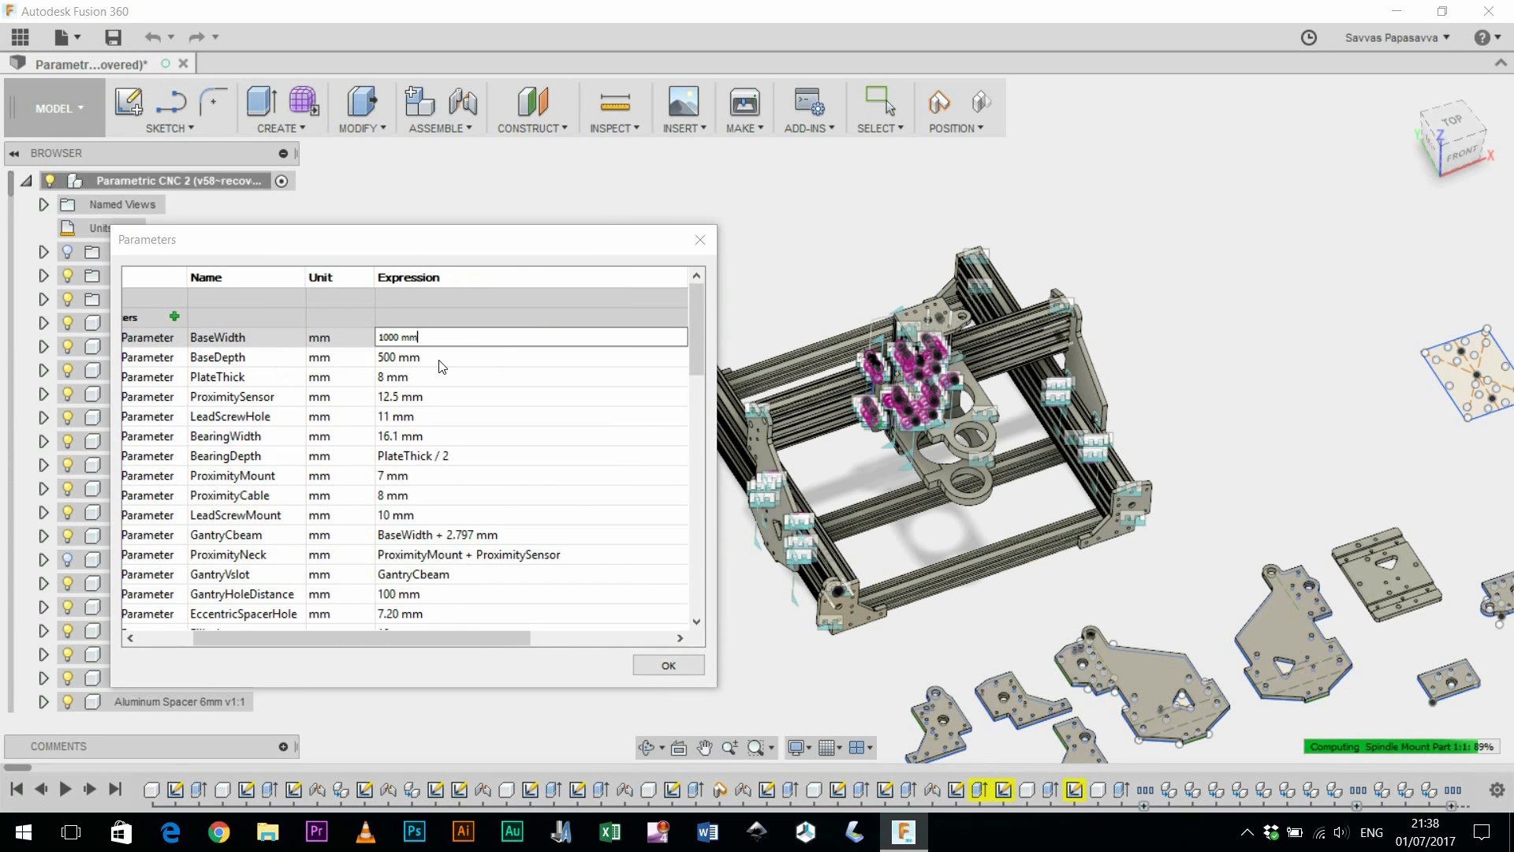
pyautogui.click(441, 366)
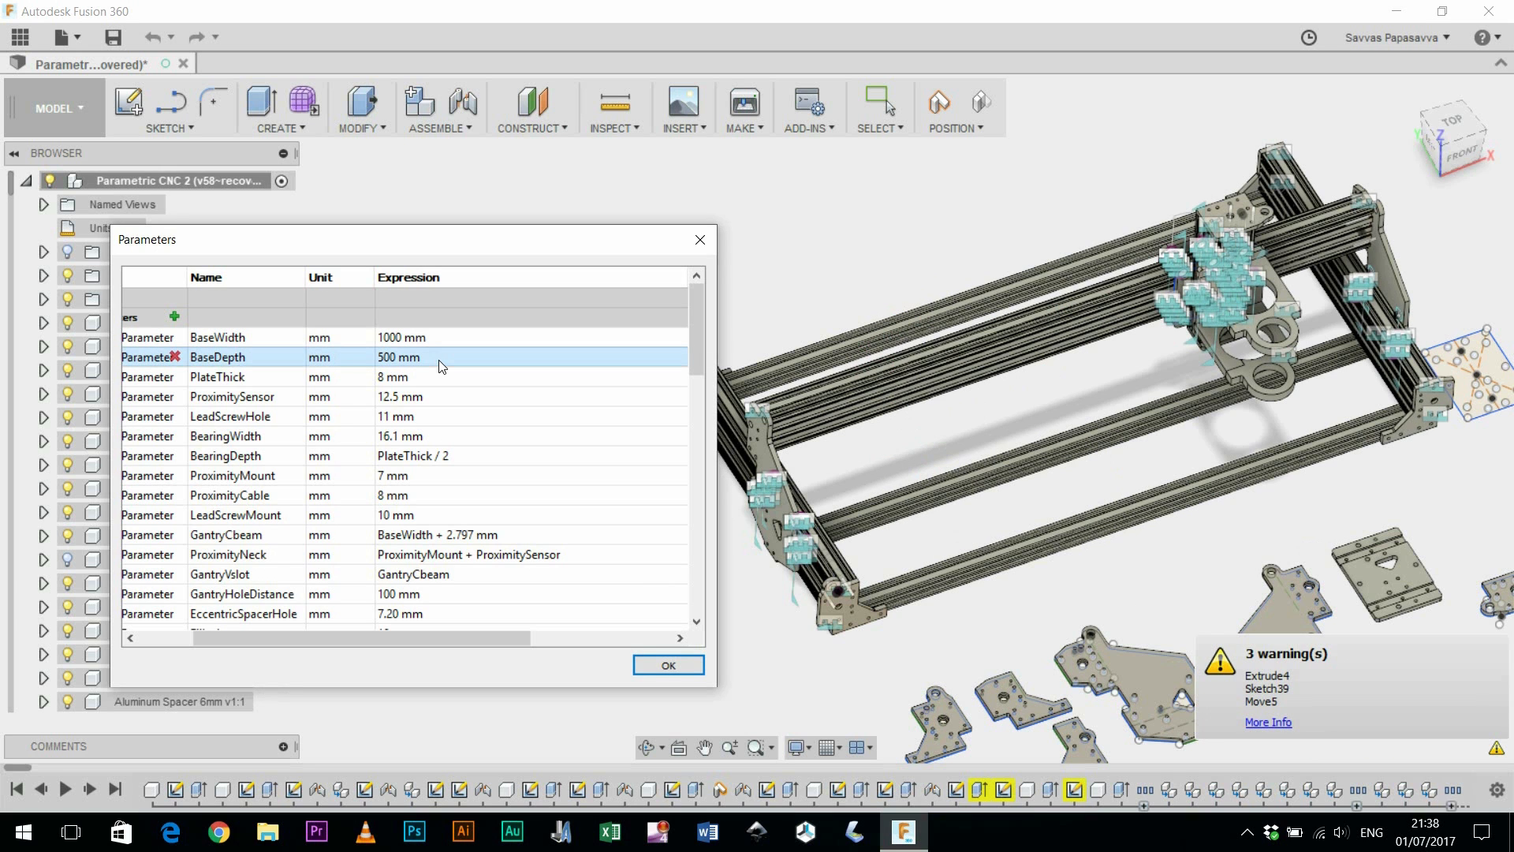
pyautogui.scroll(-3, 1180, 467)
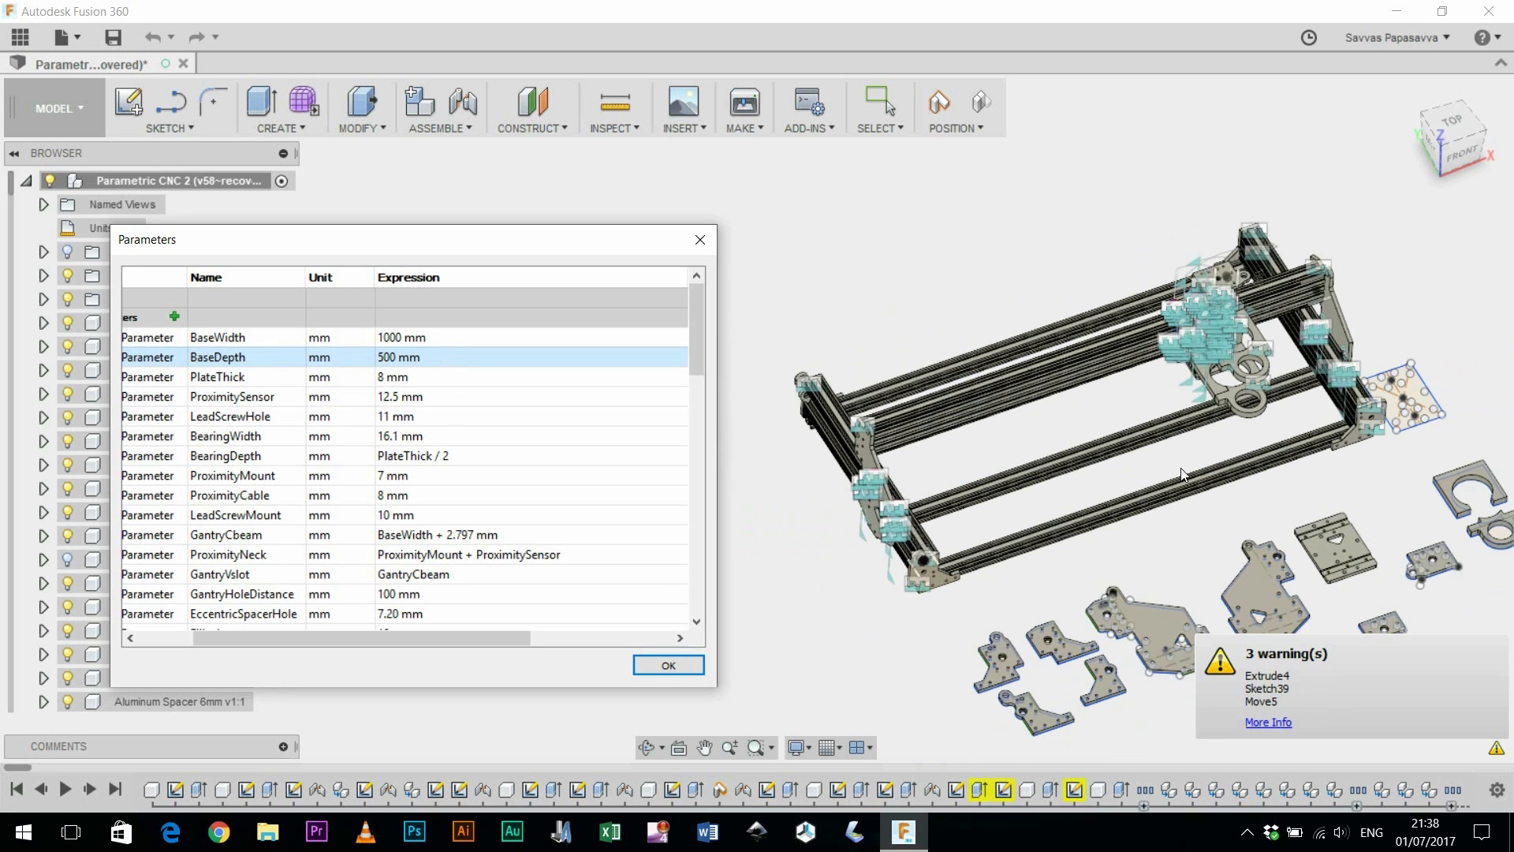
pyautogui.moveTo(1091, 479)
pyautogui.mouseDown(button='middle')
pyautogui.moveTo(1025, 497)
pyautogui.moveTo(1073, 474)
pyautogui.mouseUp(button='middle')
pyautogui.scroll(3, 1072, 474)
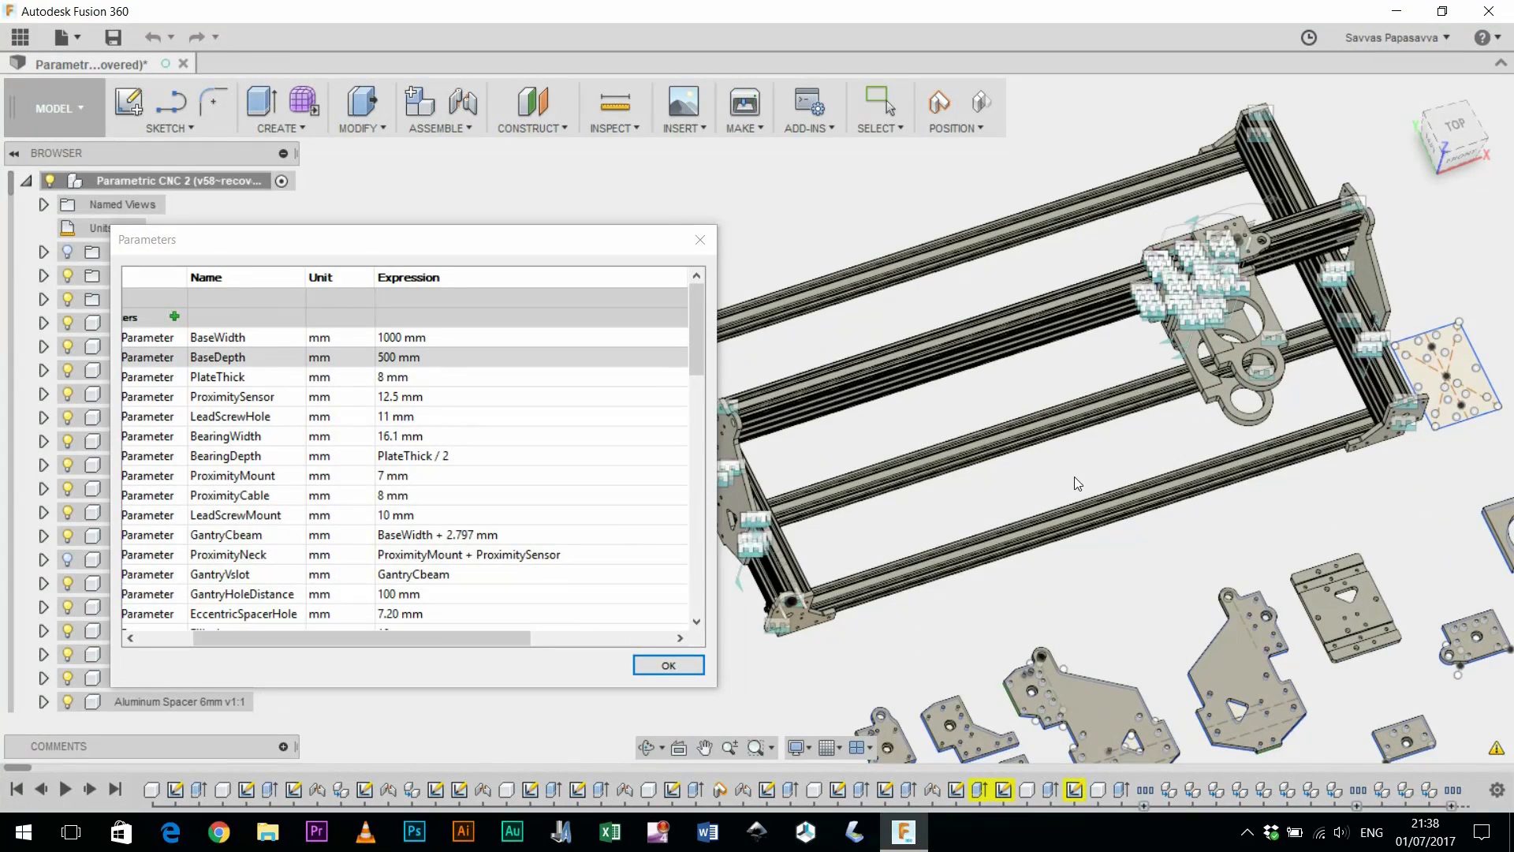
pyautogui.click(700, 239)
# Step: Return to the home view and examine the widened machine's frame, gantry, spindle mounts and laid-out plates from several distances
pyautogui.keyDown('shift'); pyautogui.moveTo(1028, 479); pyautogui.dragTo(865, 459, button='middle'); pyautogui.keyUp('shift')
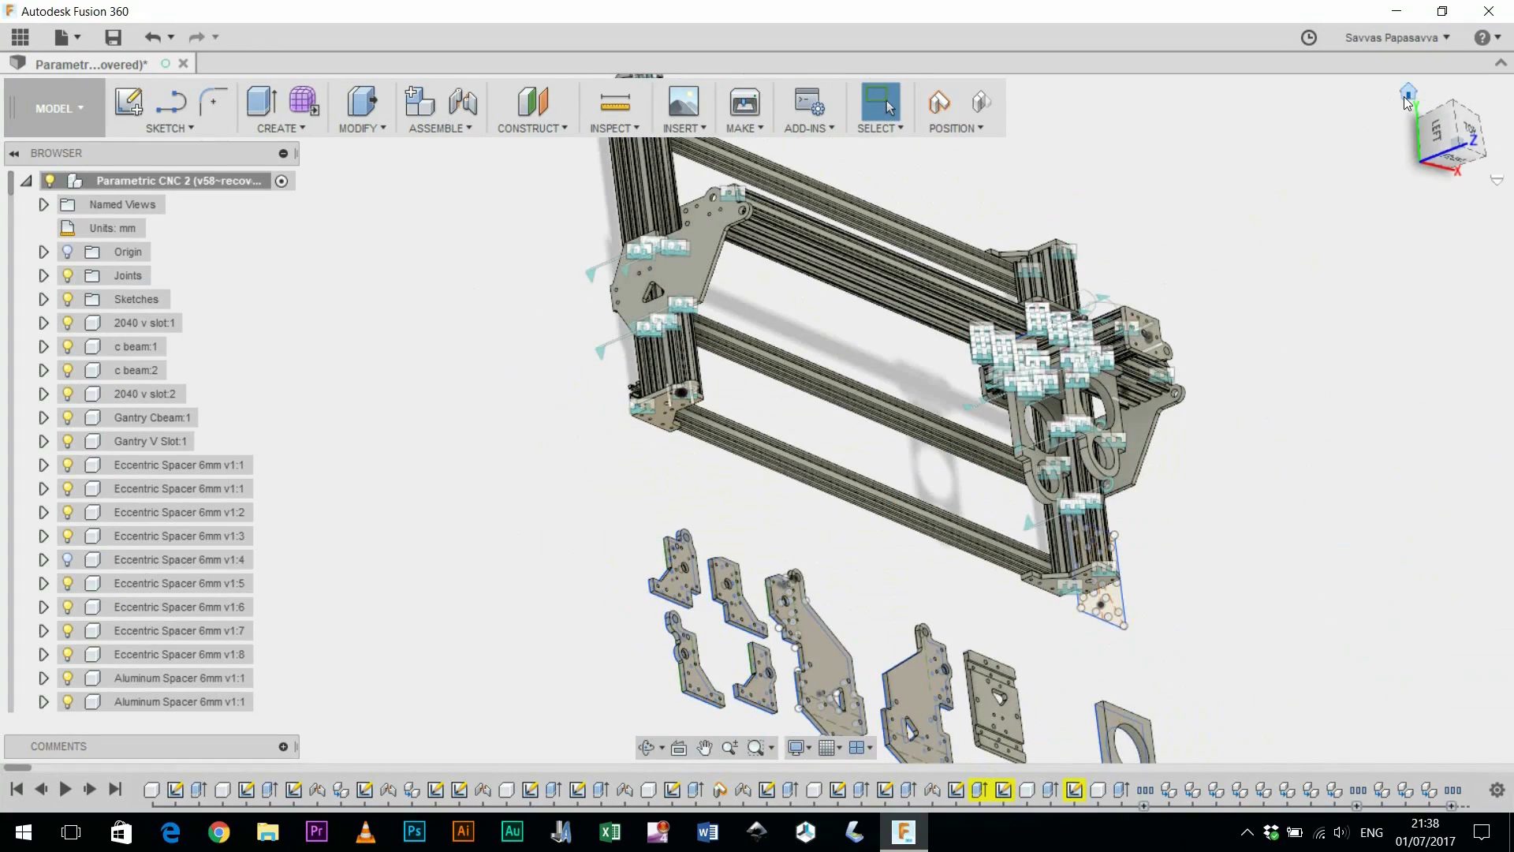
pyautogui.click(1405, 95)
pyautogui.scroll(1, 1044, 501)
pyautogui.moveTo(1085, 550); pyautogui.dragTo(1331, 564, button='middle')
pyautogui.keyDown('shift'); pyautogui.moveTo(1011, 553); pyautogui.dragTo(970, 541, button='middle'); pyautogui.keyUp('shift')
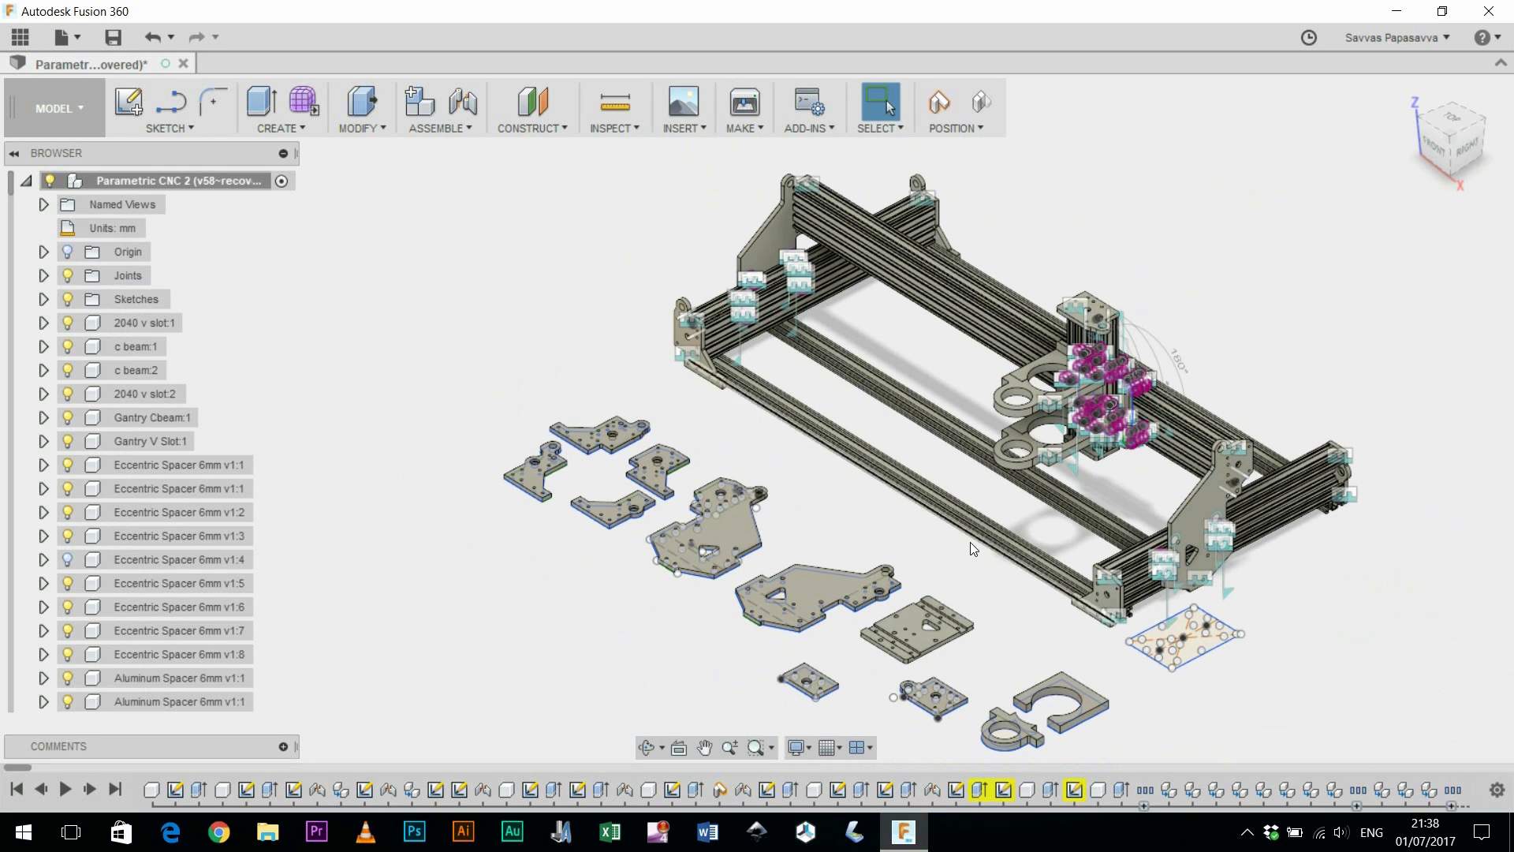
pyautogui.scroll(1, 960, 513)
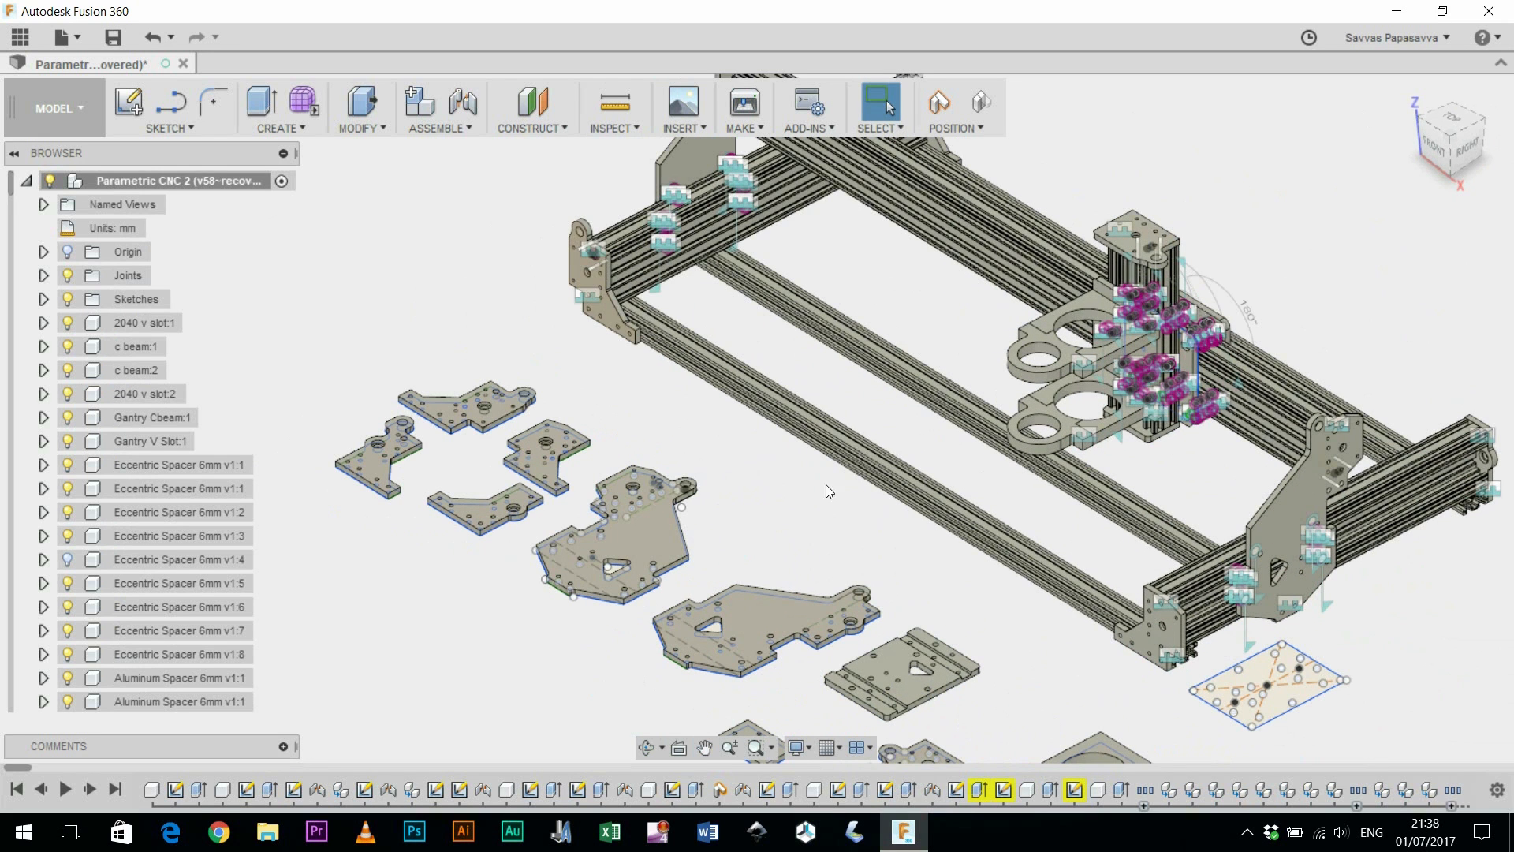
pyautogui.scroll(1, 957, 503)
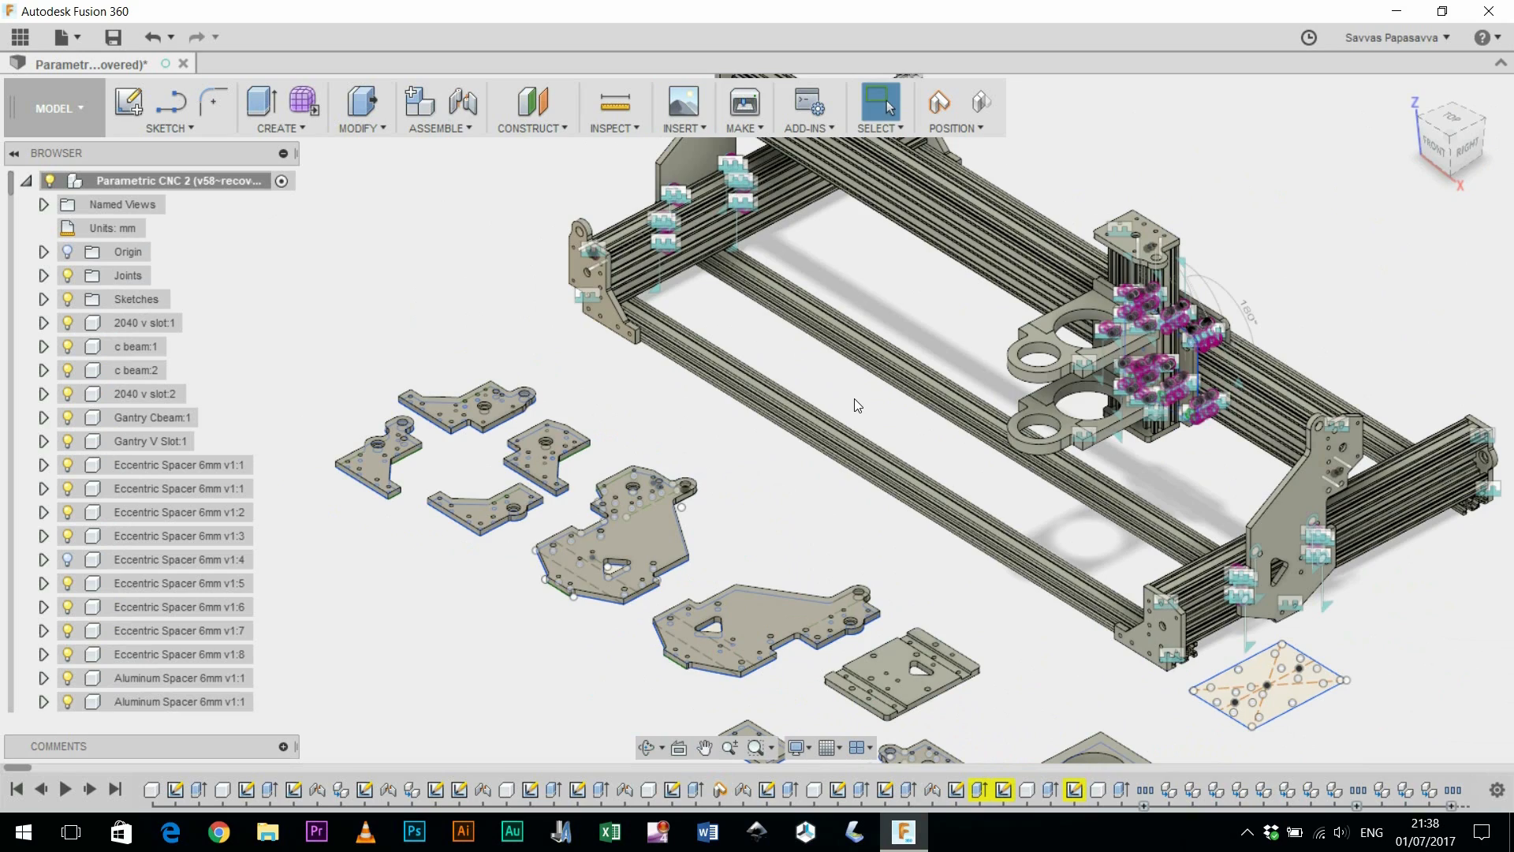
pyautogui.scroll(-5, 853, 399)
pyautogui.scroll(3, 753, 444)
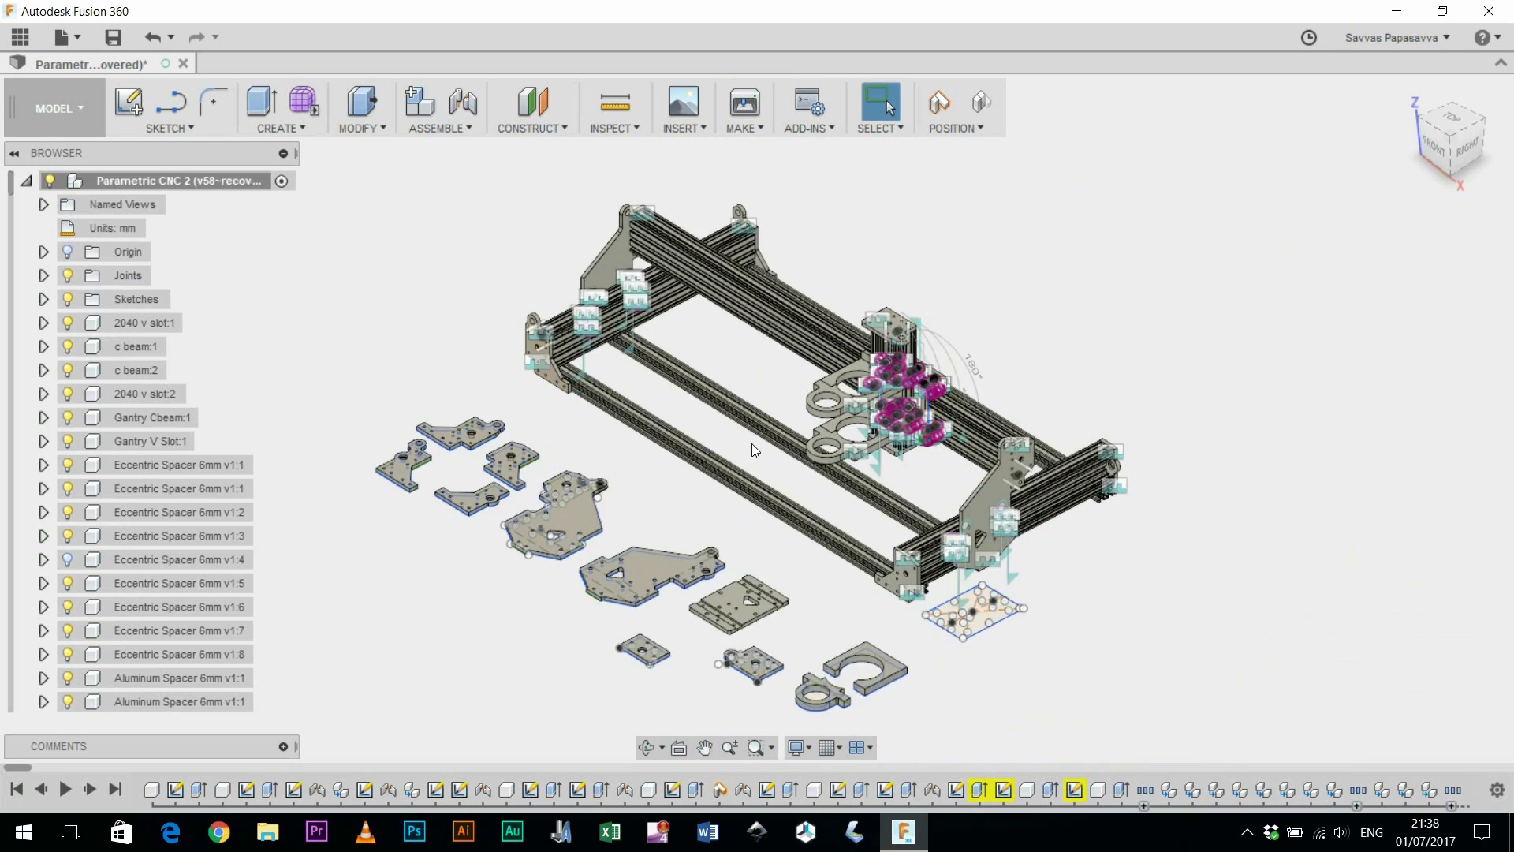
pyautogui.scroll(3, 752, 451)
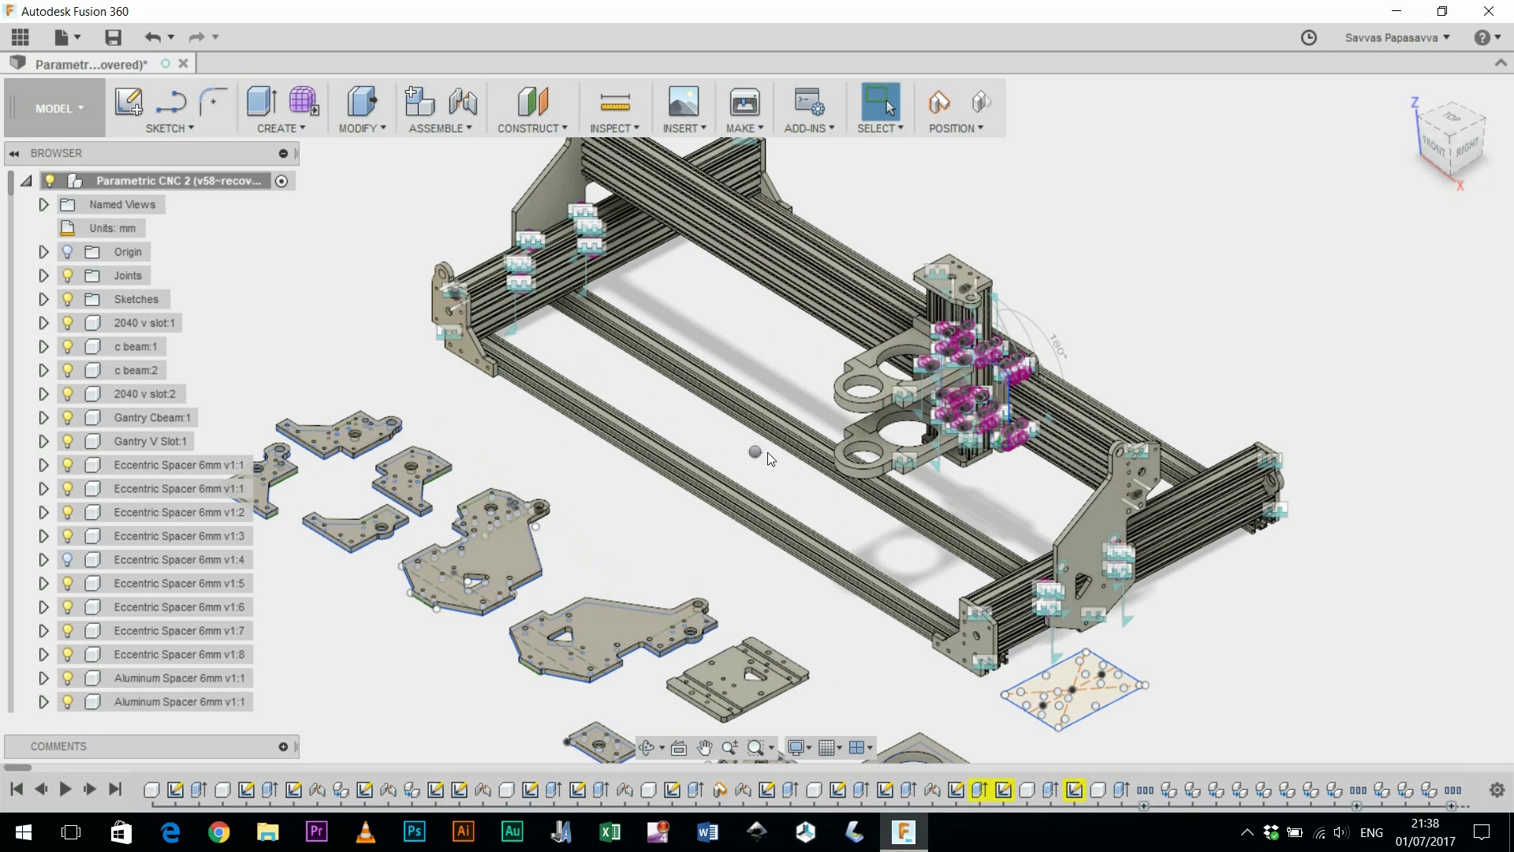
pyautogui.rightClick(757, 452)
pyautogui.click(762, 457)
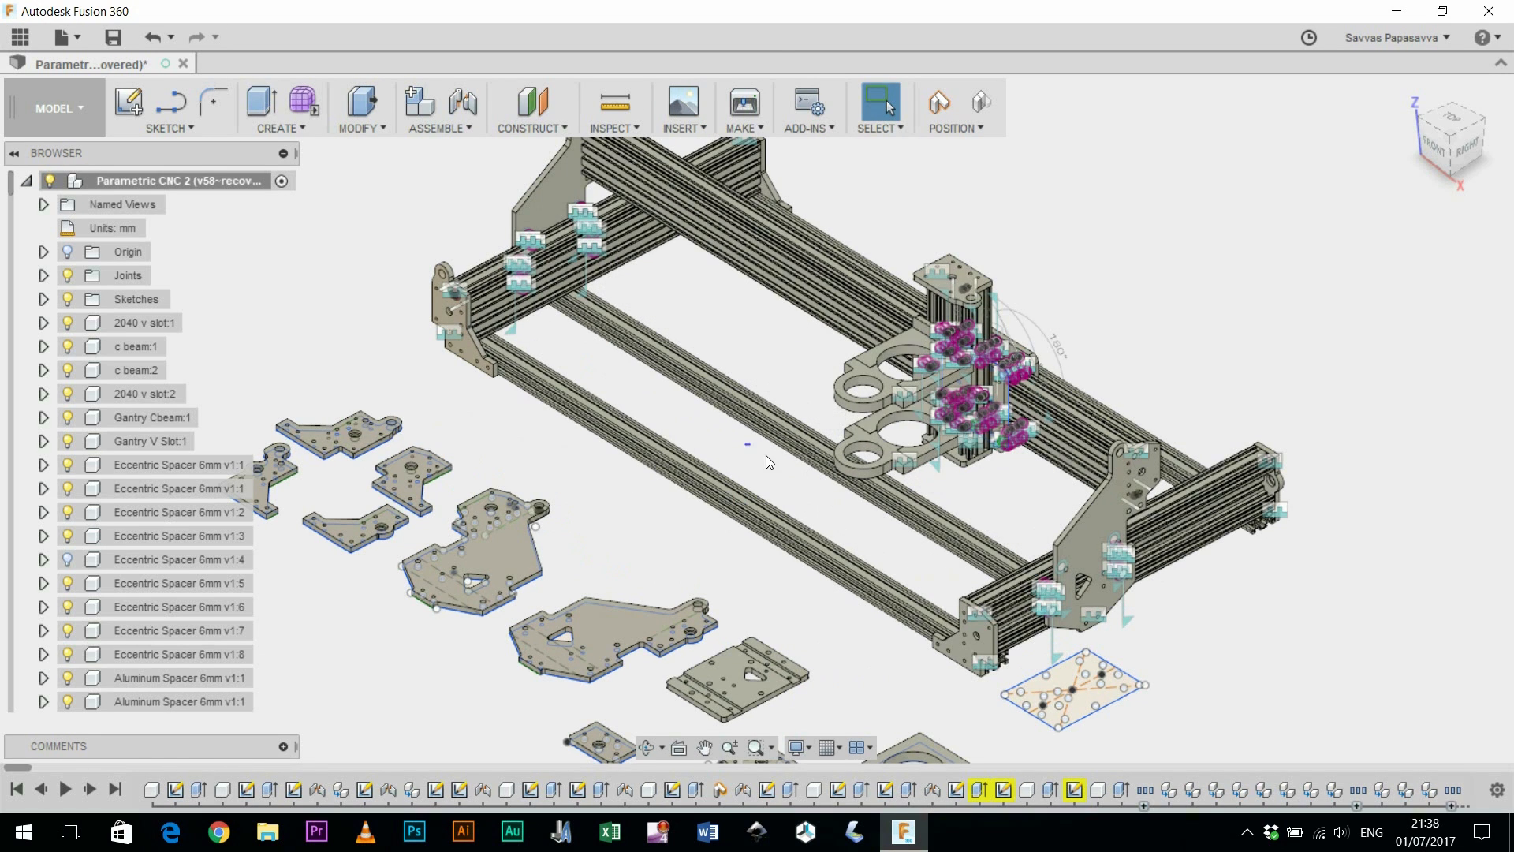
pyautogui.scroll(2, 798, 438)
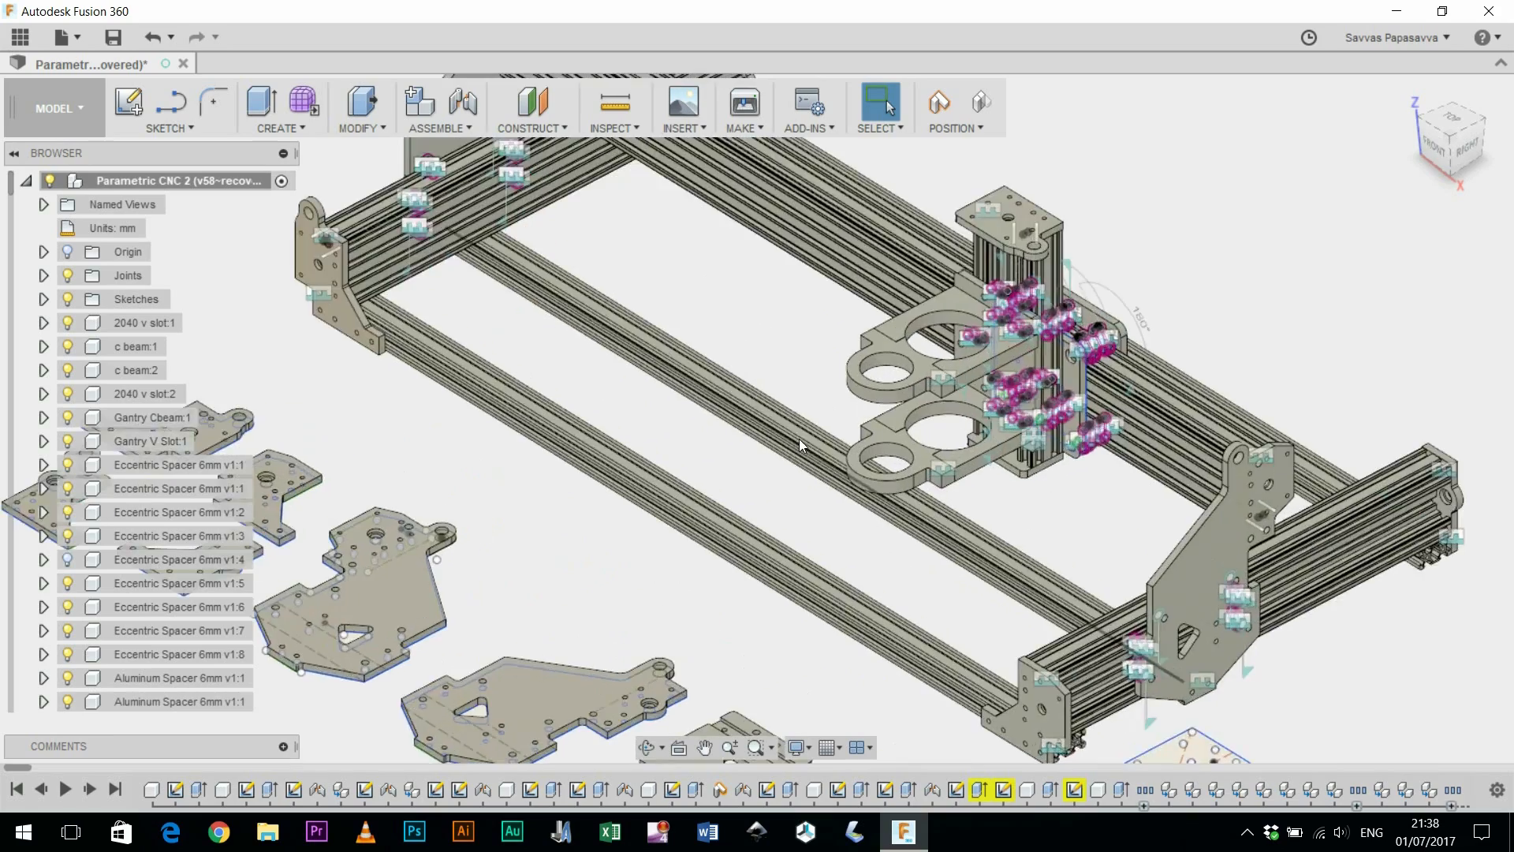
pyautogui.scroll(-2, 779, 443)
pyautogui.moveTo(787, 467); pyautogui.dragTo(854, 463, button='middle')
pyautogui.scroll(-2, 765, 470)
pyautogui.press('Escape')
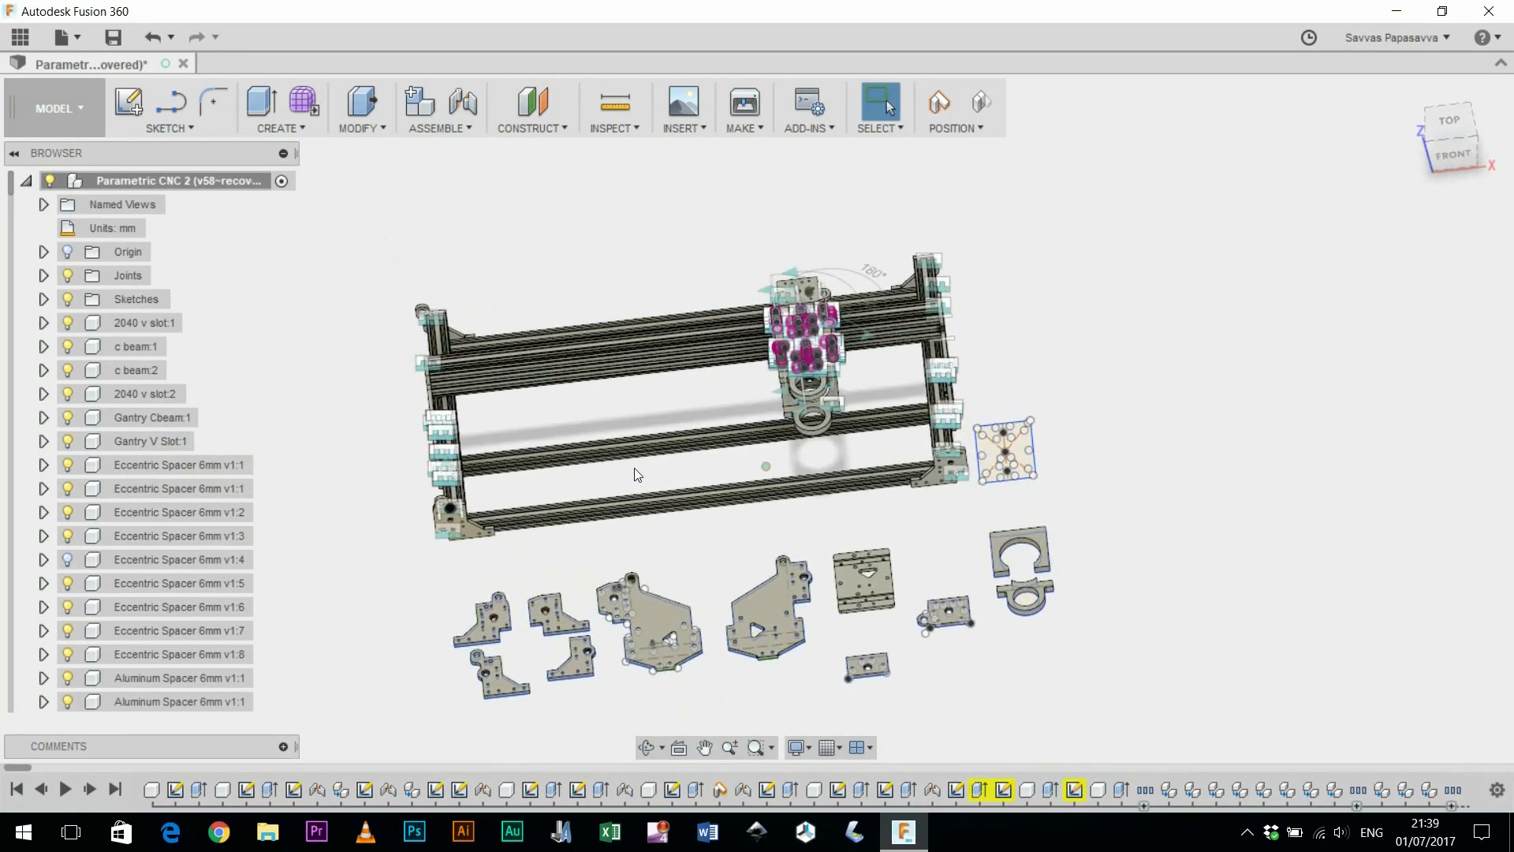
# Step: Check the length of the gantry V-slot beam's long edge, then clear the selection
pyautogui.scroll(3, 634, 467)
pyautogui.click(554, 449)
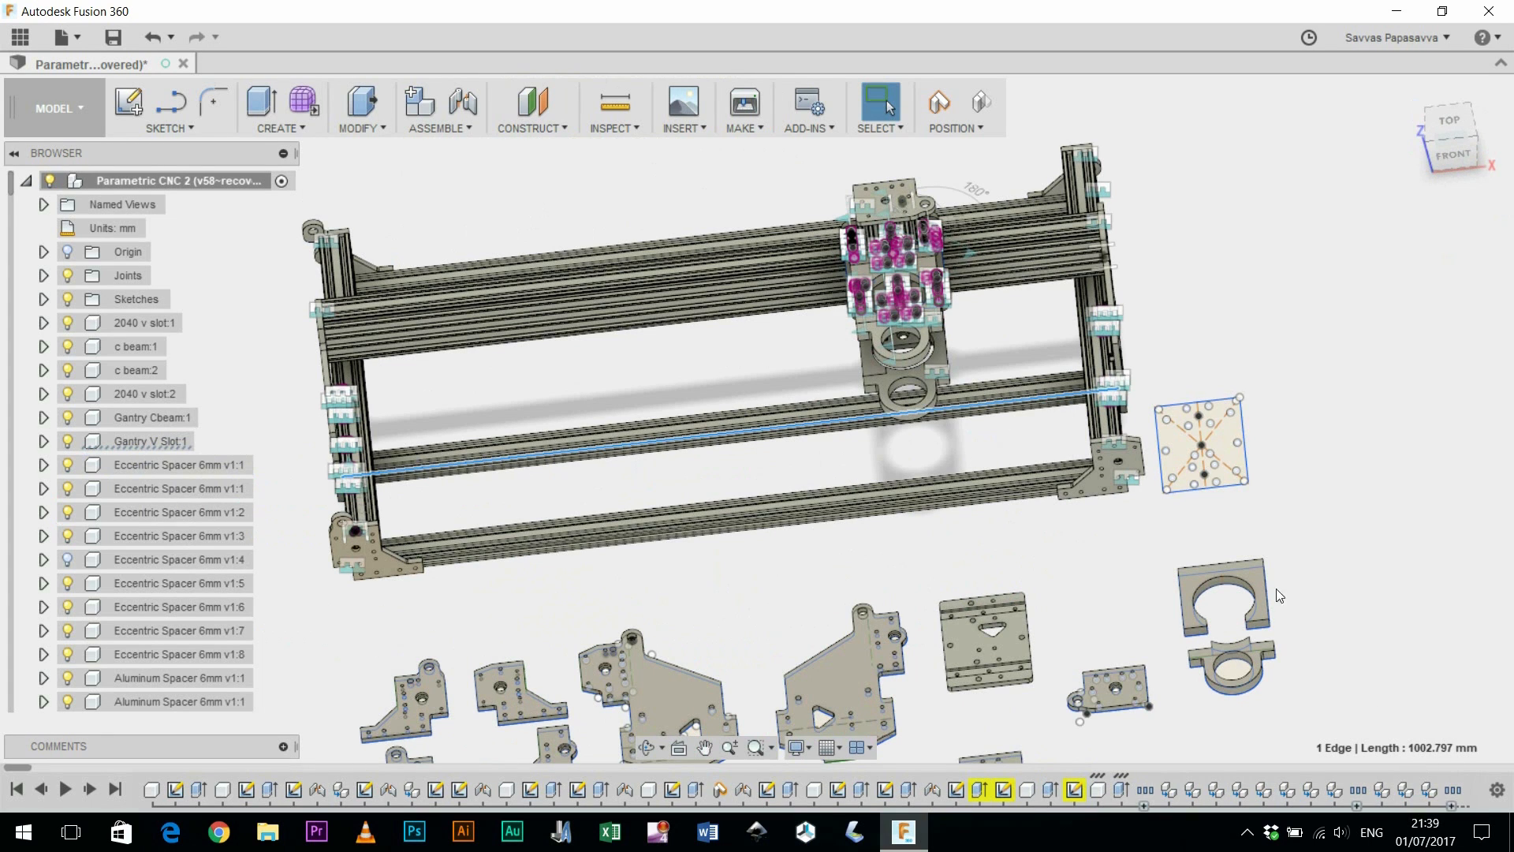
pyautogui.click(896, 487)
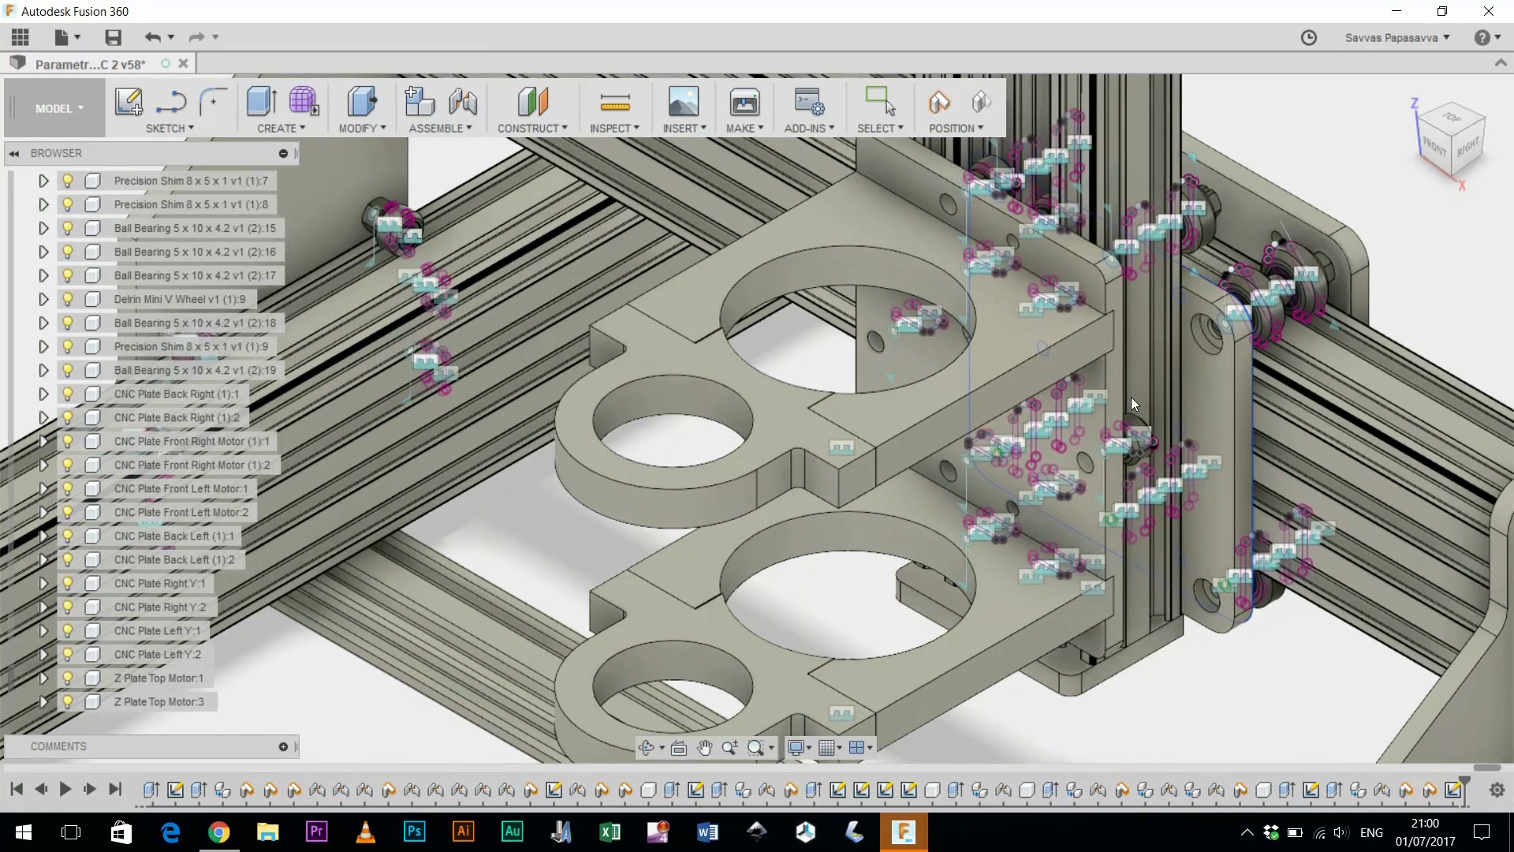
# Step: Examine the two spindle mounts and the Z-axis wheels, then the whole gantry
pyautogui.moveTo(1131, 396); pyautogui.dragTo(755, 333)
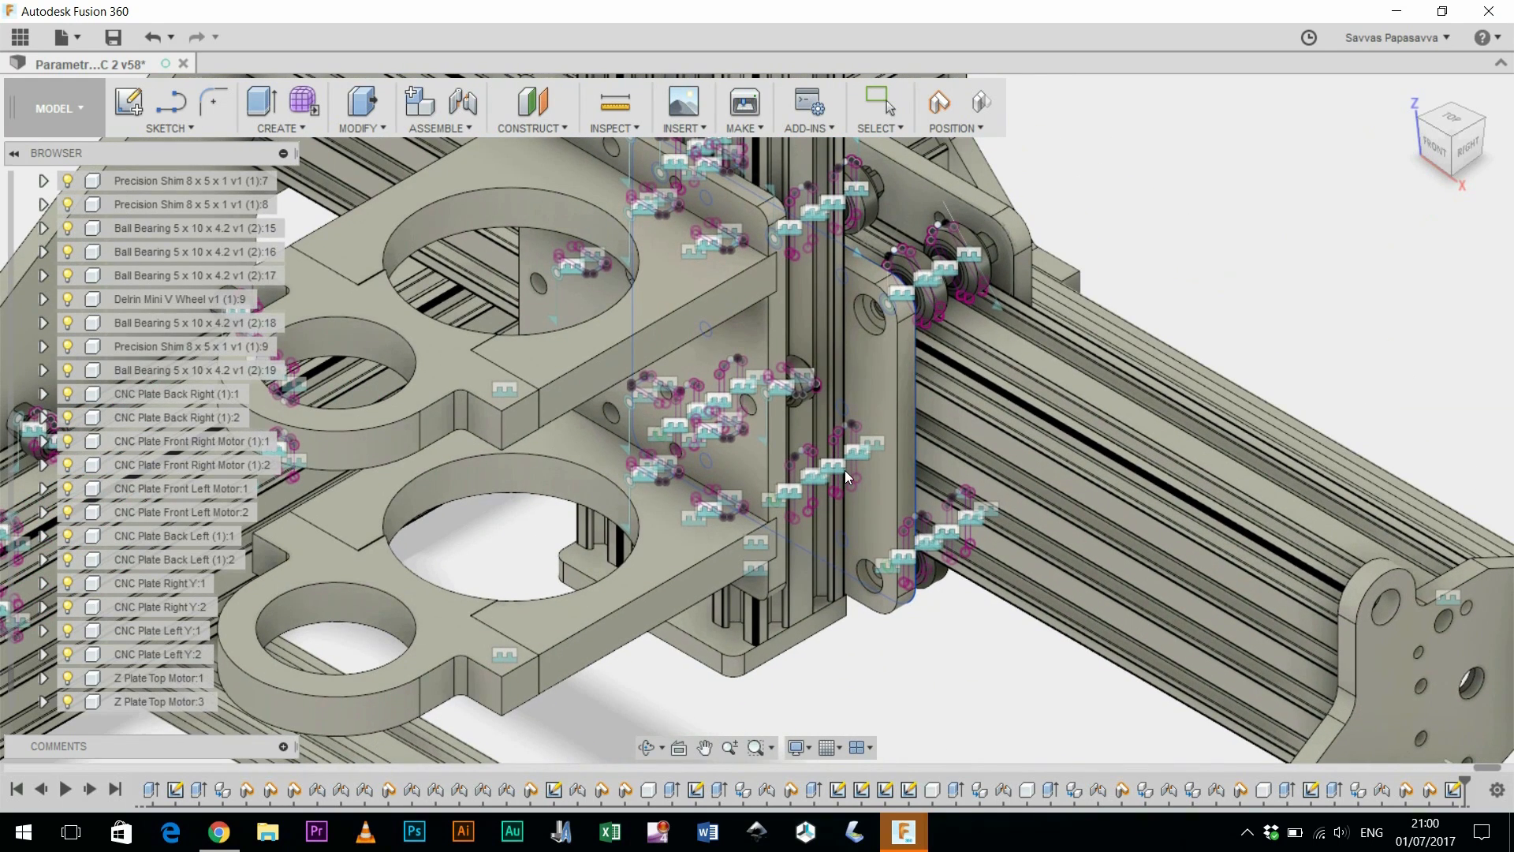
pyautogui.press('Escape')
pyautogui.scroll(-10, 905, 639)
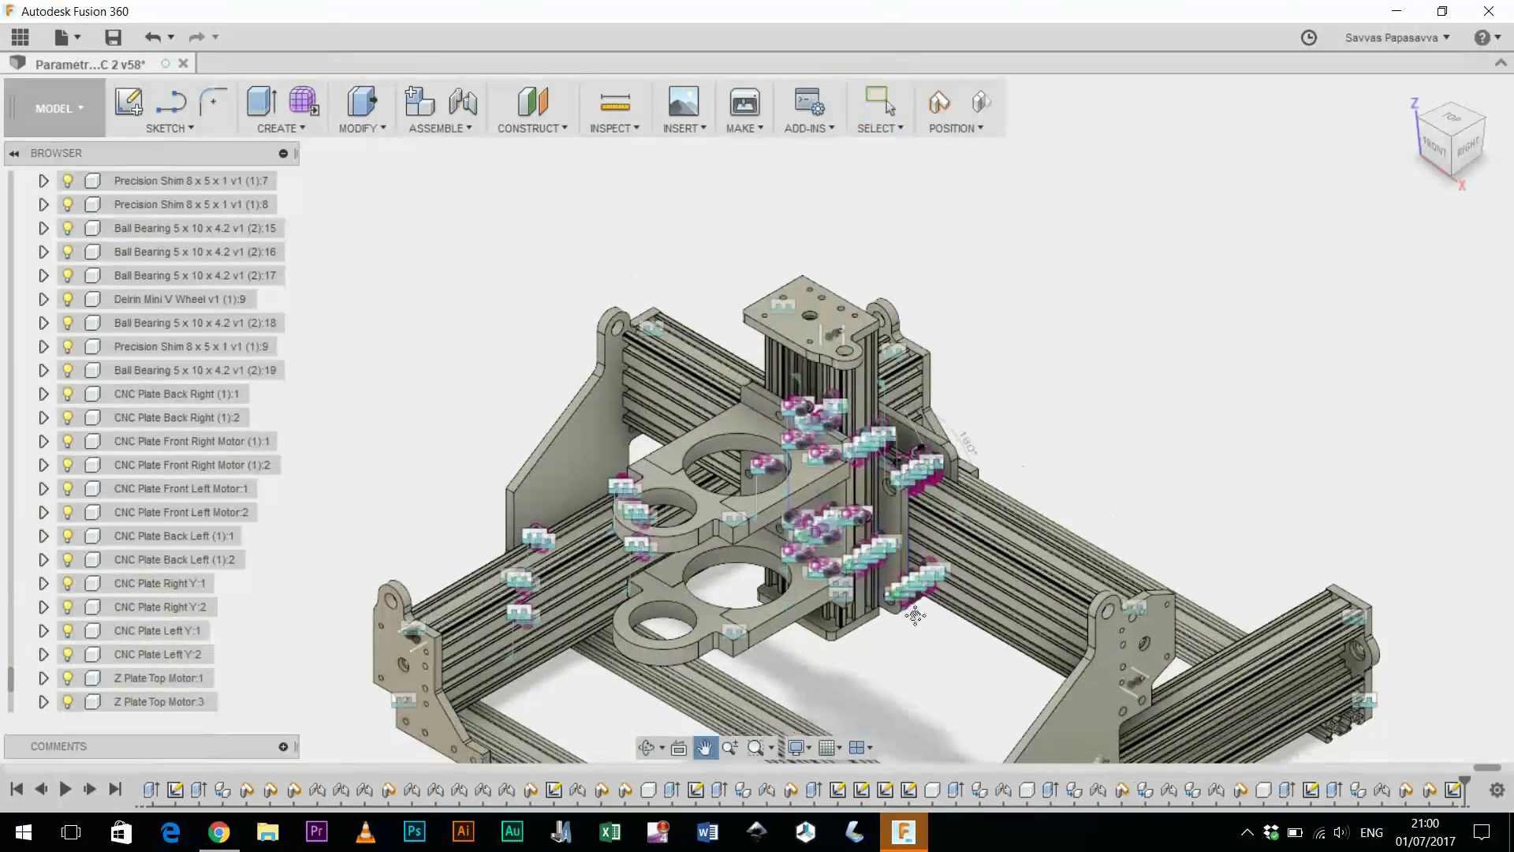
pyautogui.moveTo(915, 615); pyautogui.dragTo(949, 501, button='middle')
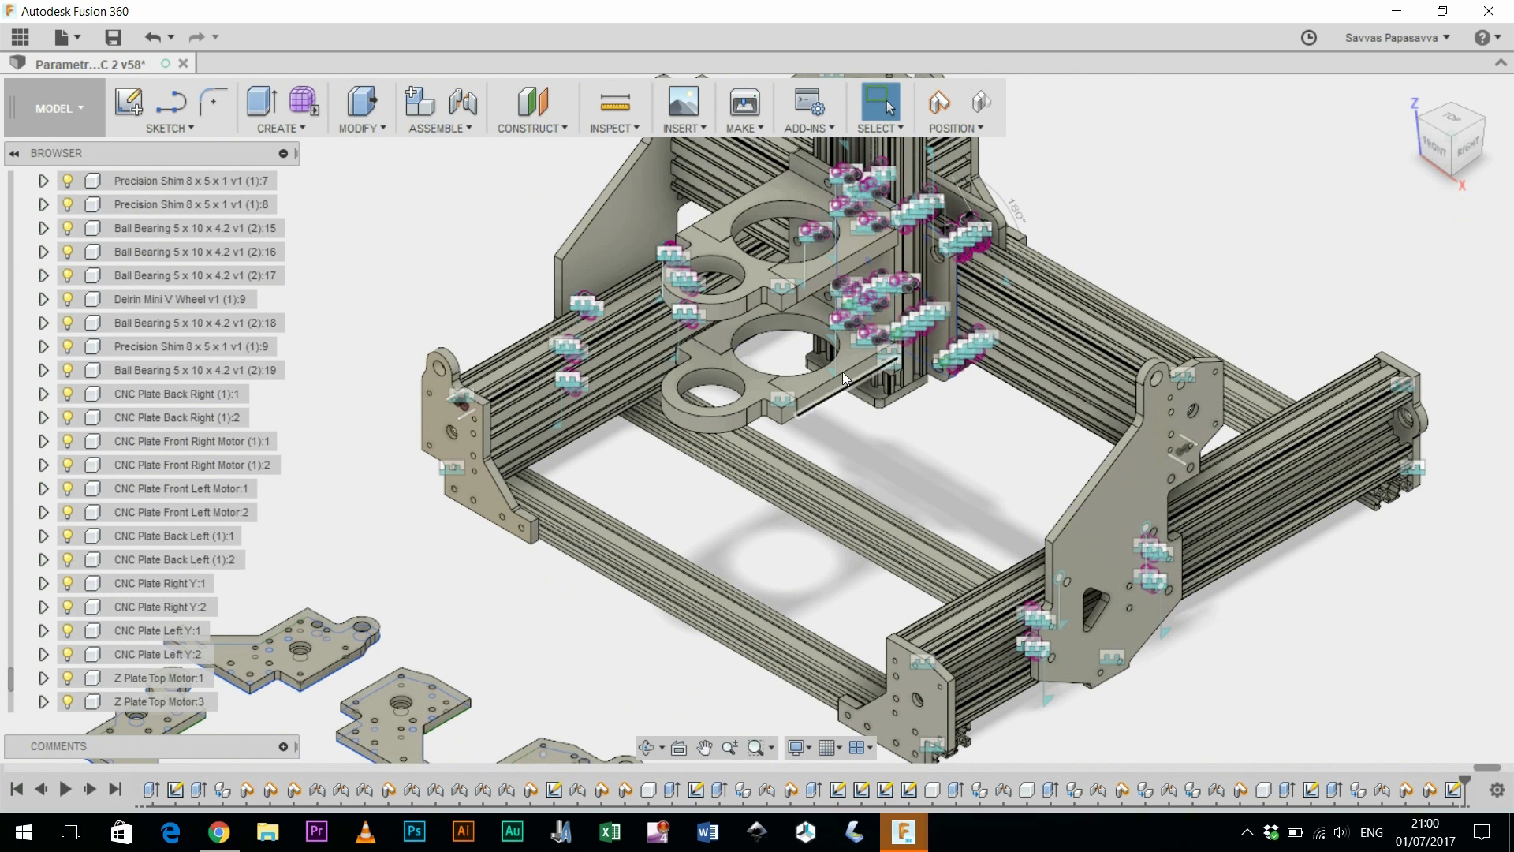
# Step: Check the top face and the rounded corner edge of the small rectangular plate among the laid-out parts
pyautogui.scroll(-2, 945, 484)
pyautogui.moveTo(848, 635); pyautogui.dragTo(856, 329, button='middle')
pyautogui.scroll(-2, 1137, 661)
pyautogui.moveTo(1042, 741); pyautogui.dragTo(1063, 531, button='middle')
pyautogui.scroll(-1, 927, 601)
pyautogui.scroll(5, 896, 475)
pyautogui.click(856, 557)
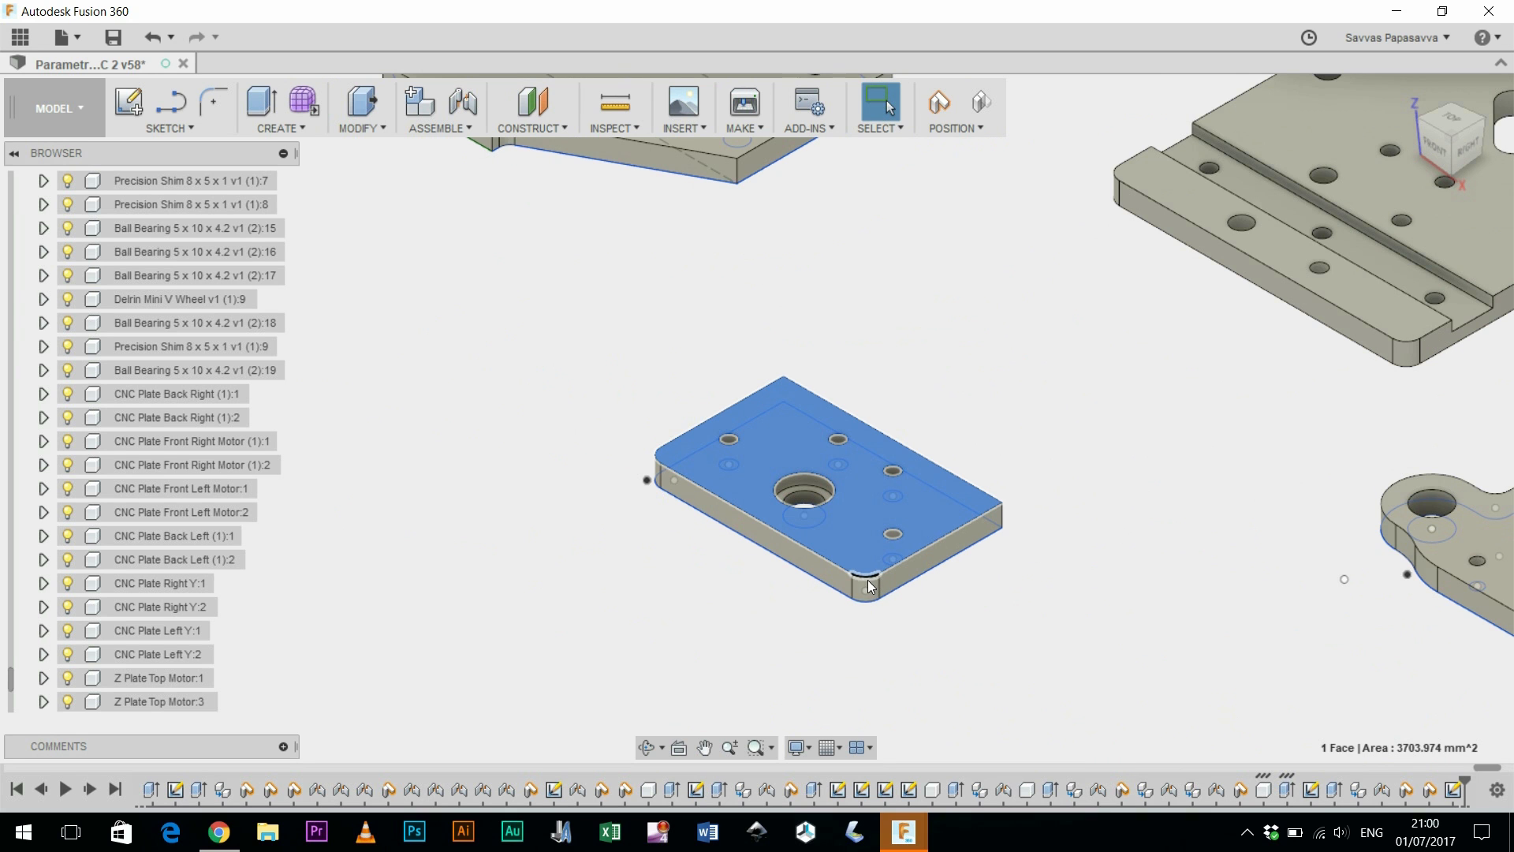
pyautogui.click(867, 580)
pyautogui.scroll(4, 867, 585)
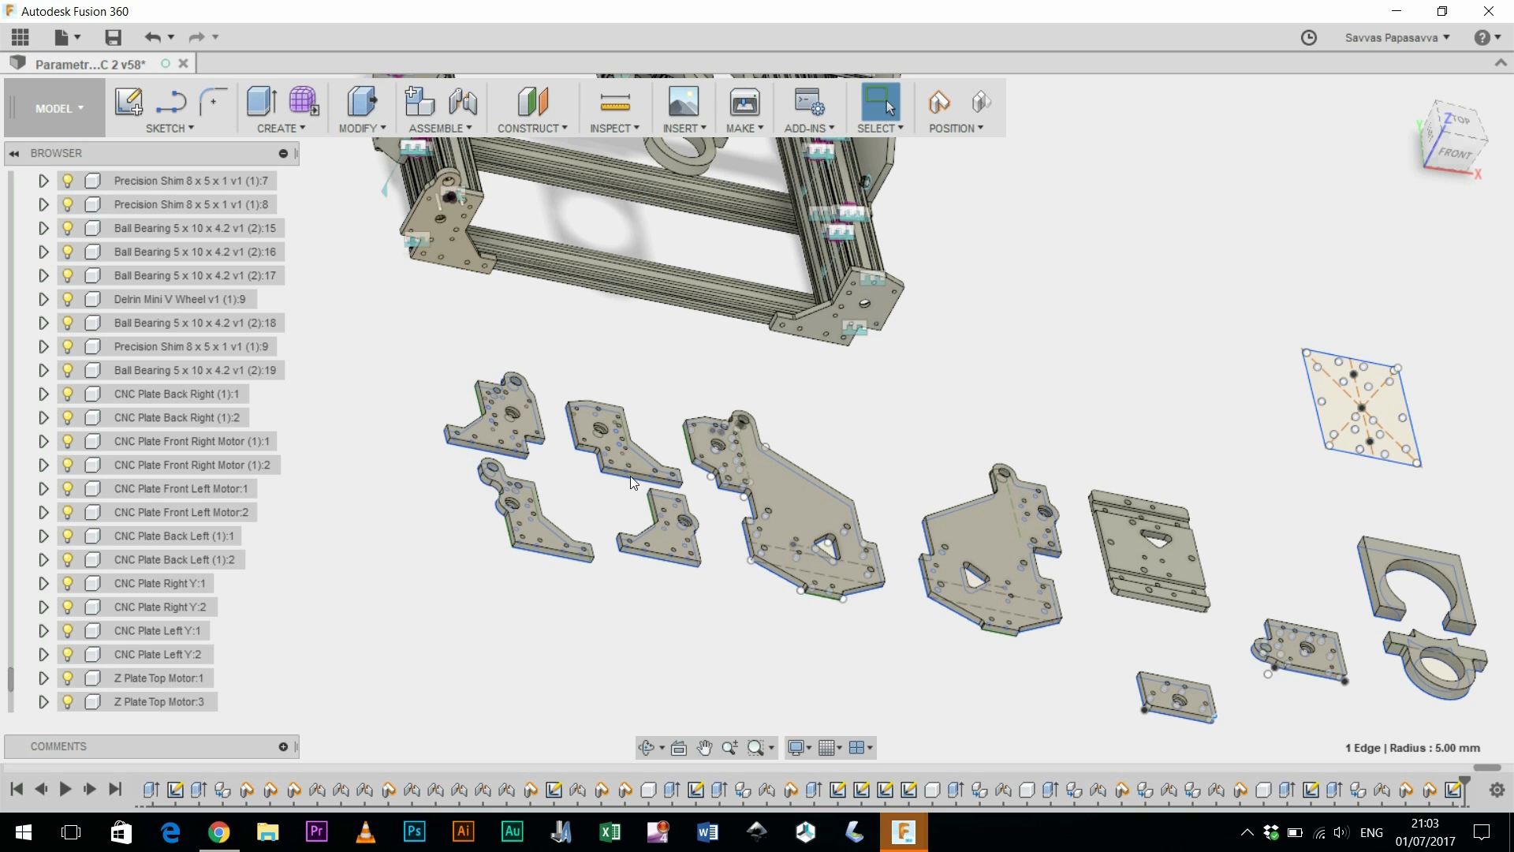
# Step: Look over the laid-out corner plates, gantry side plates, Z plates and spindle mount parts
pyautogui.scroll(3, 646, 508)
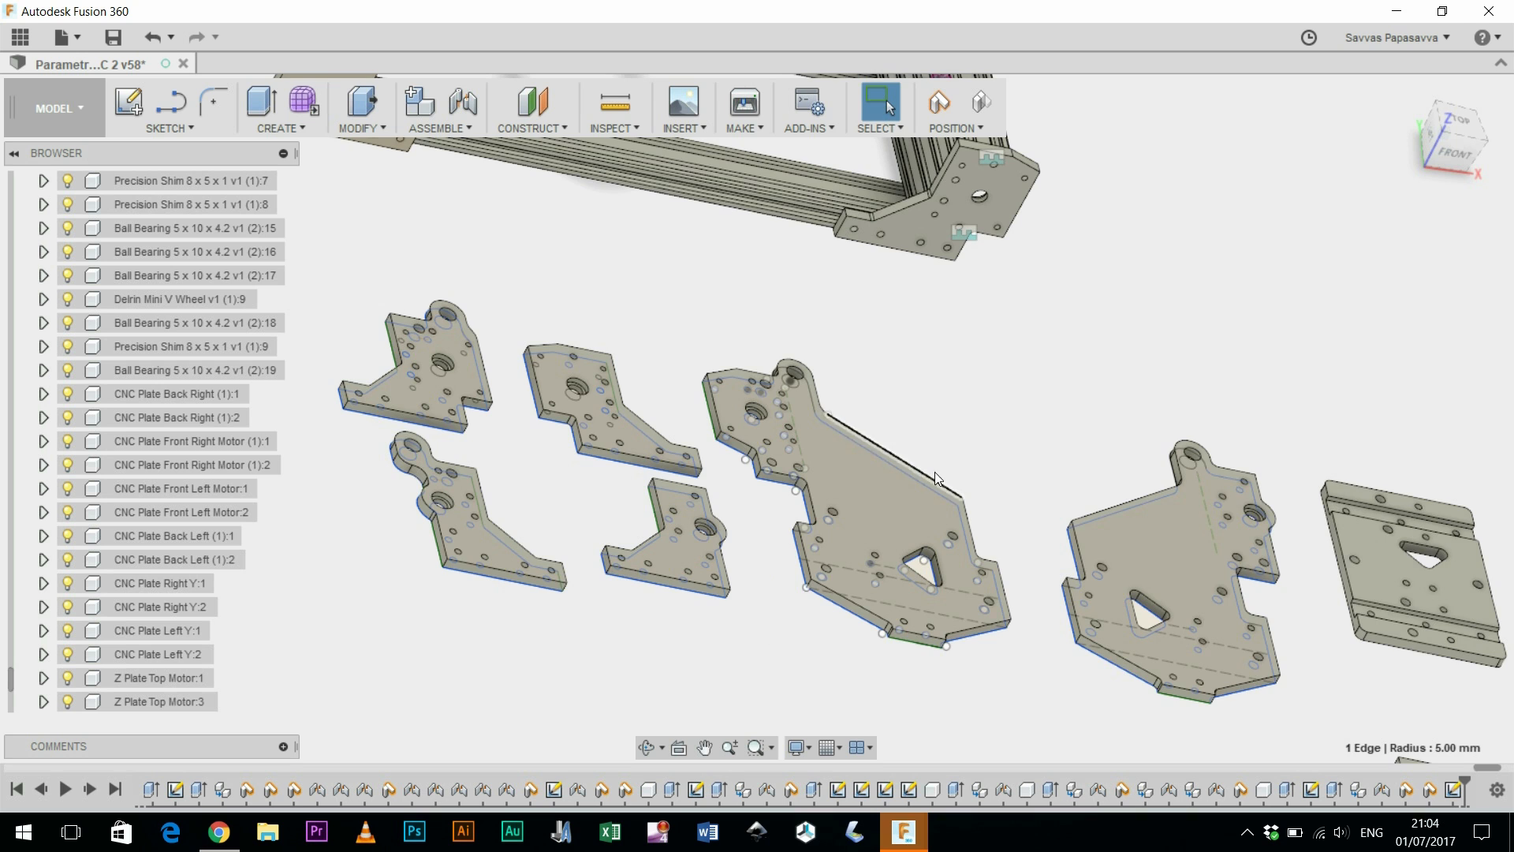
pyautogui.scroll(2, 959, 394)
pyautogui.moveTo(792, 355); pyautogui.dragTo(410, 170, button='middle')
pyautogui.moveTo(1256, 590); pyautogui.dragTo(957, 376, button='middle')
pyautogui.moveTo(1272, 383); pyautogui.dragTo(845, 424, button='middle')
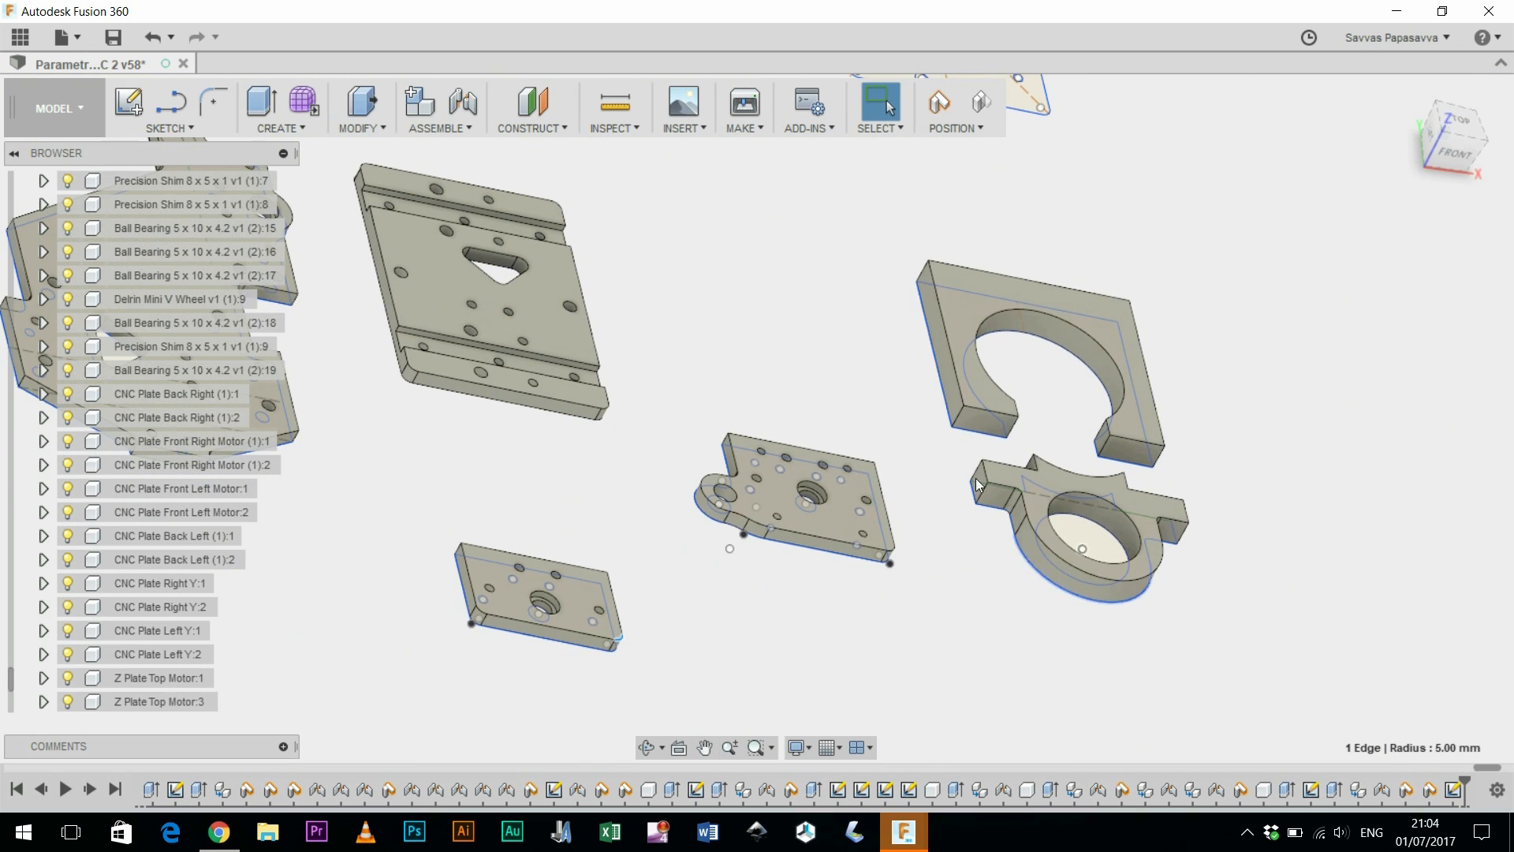
pyautogui.scroll(-1, 739, 465)
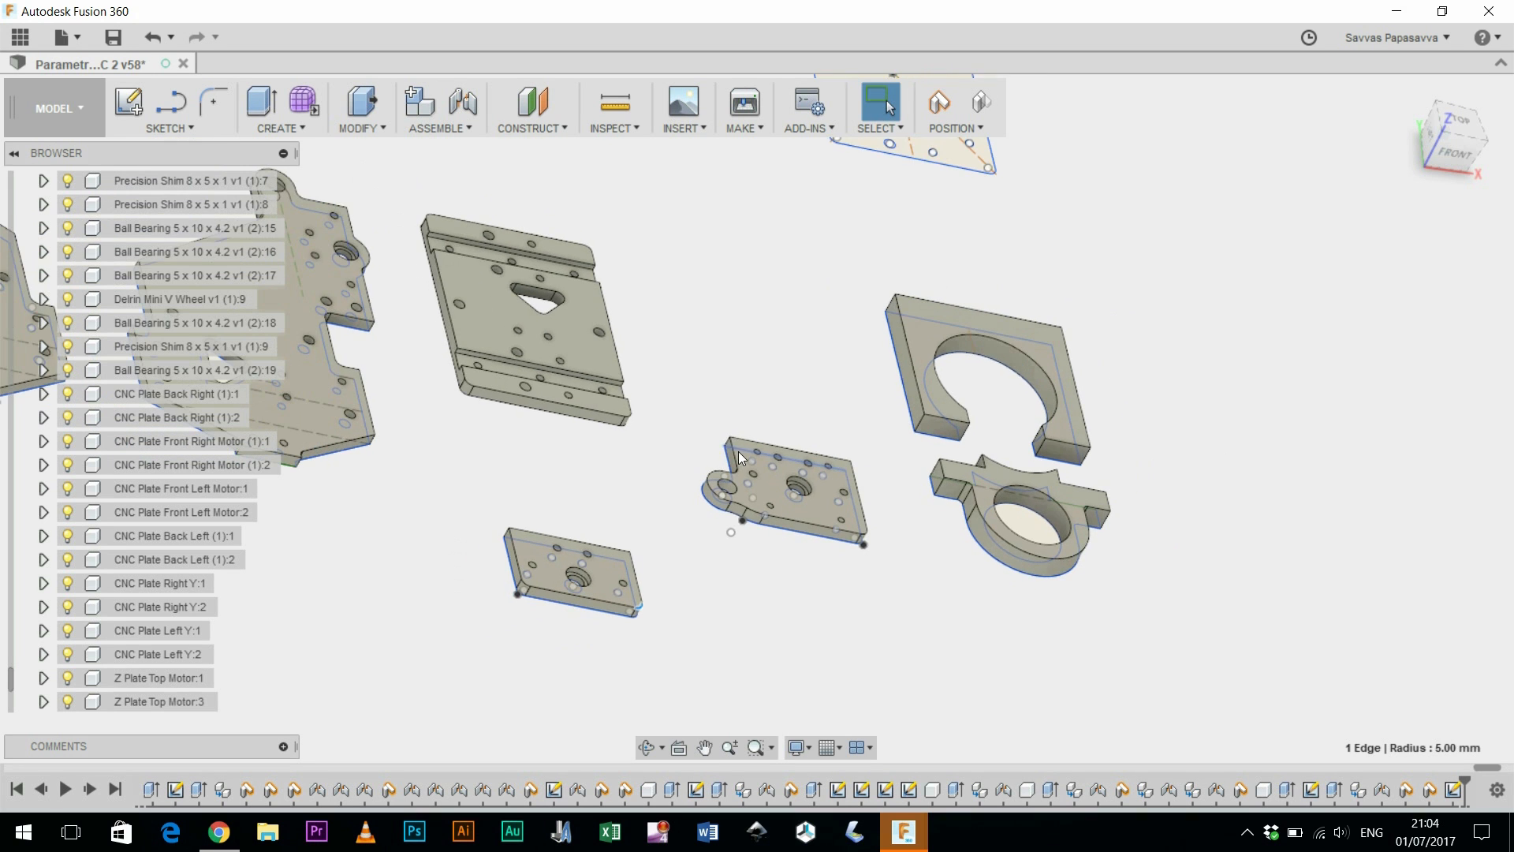
pyautogui.moveTo(615, 461); pyautogui.dragTo(1053, 556, button='middle')
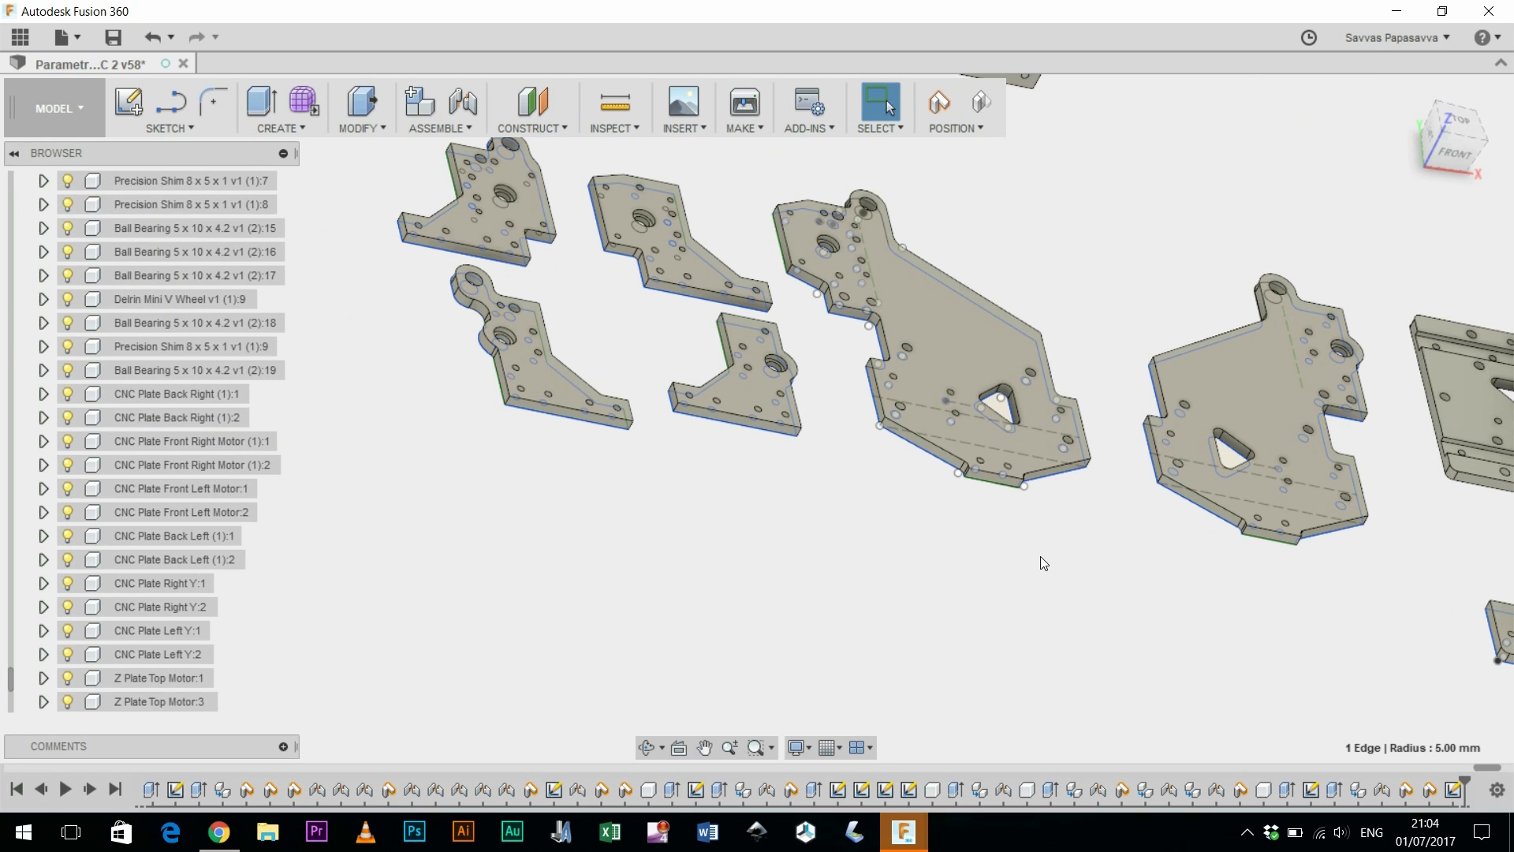
pyautogui.keyDown('shift'); pyautogui.moveTo(1084, 529); pyautogui.dragTo(1017, 612, button='middle'); pyautogui.keyUp('shift')
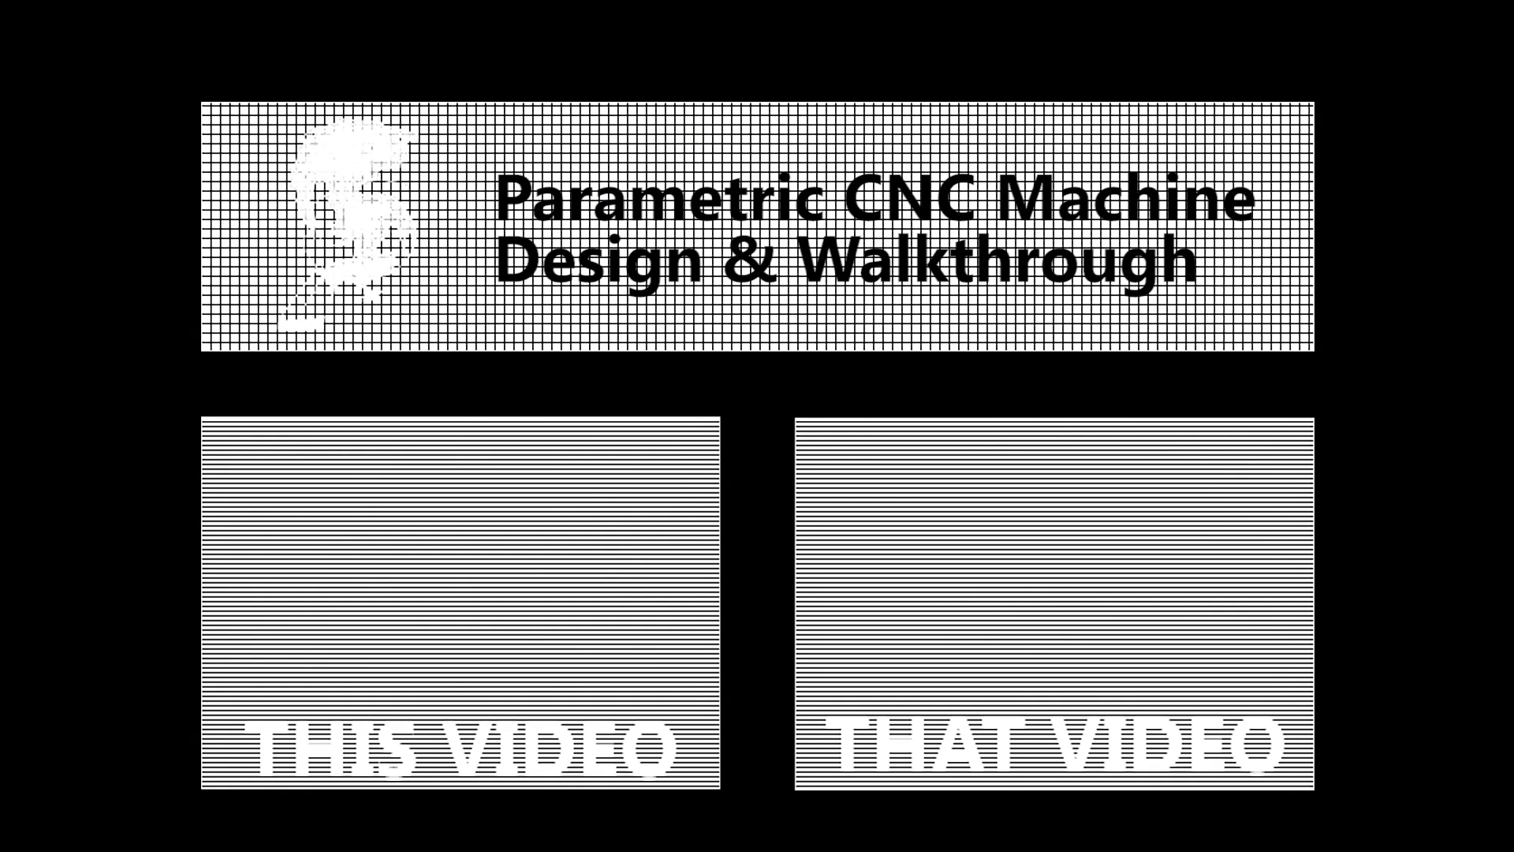